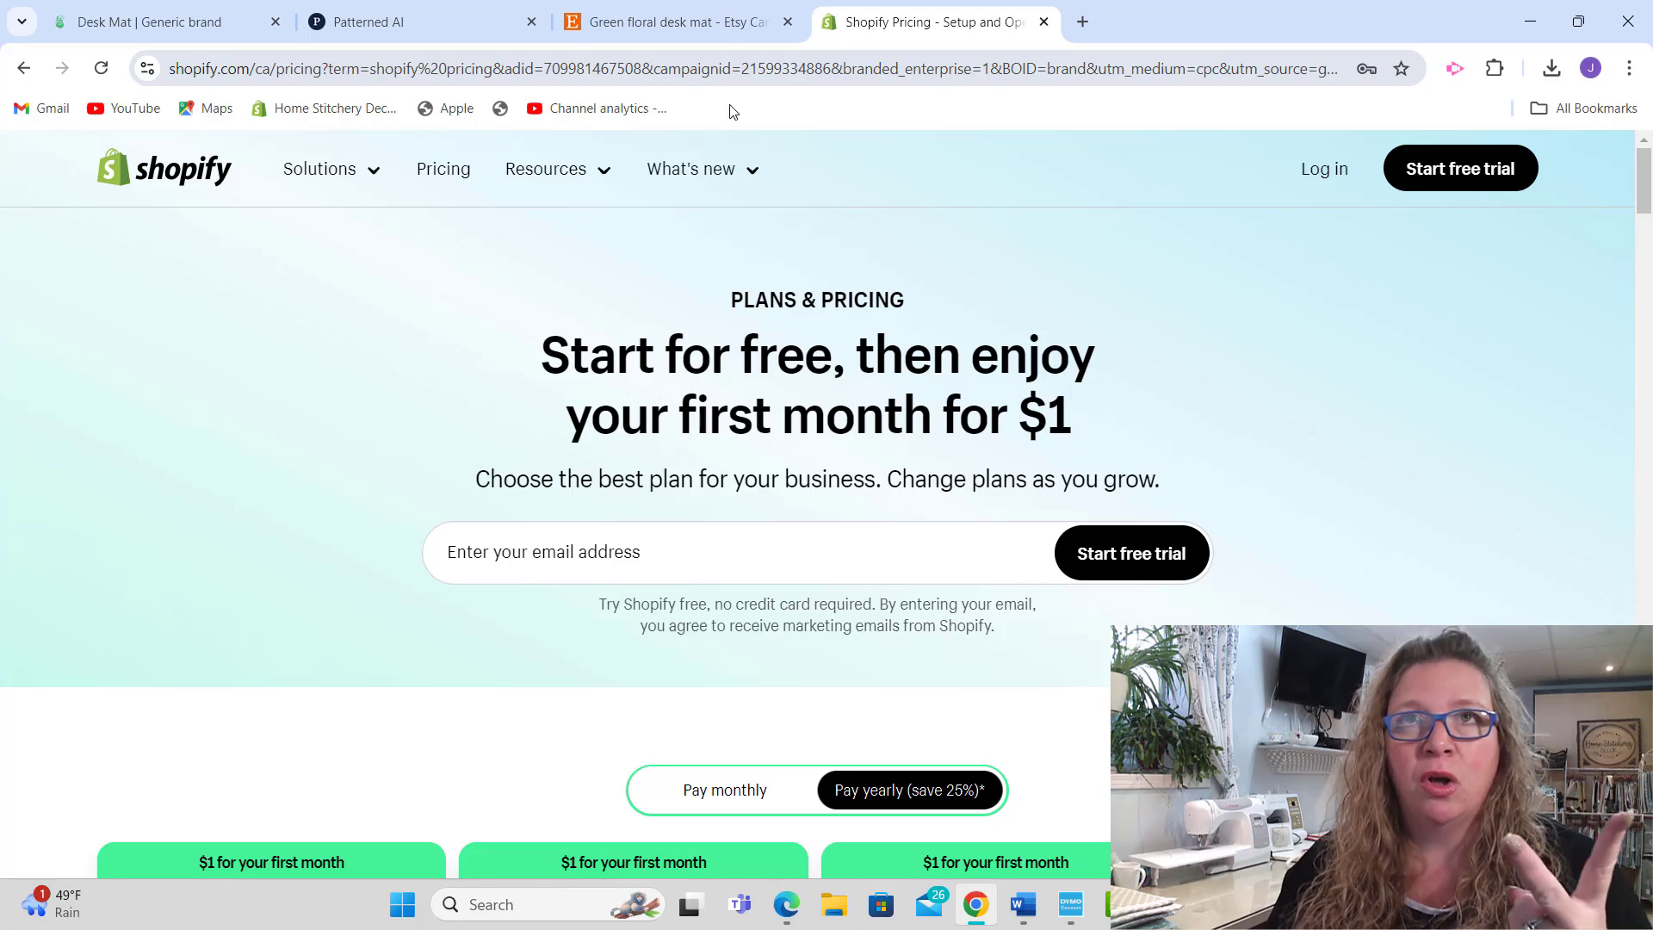
# Step: Switch to Patterned AI, review its monthly subscription plans, and open the pattern generator
pyautogui.click(434, 36)
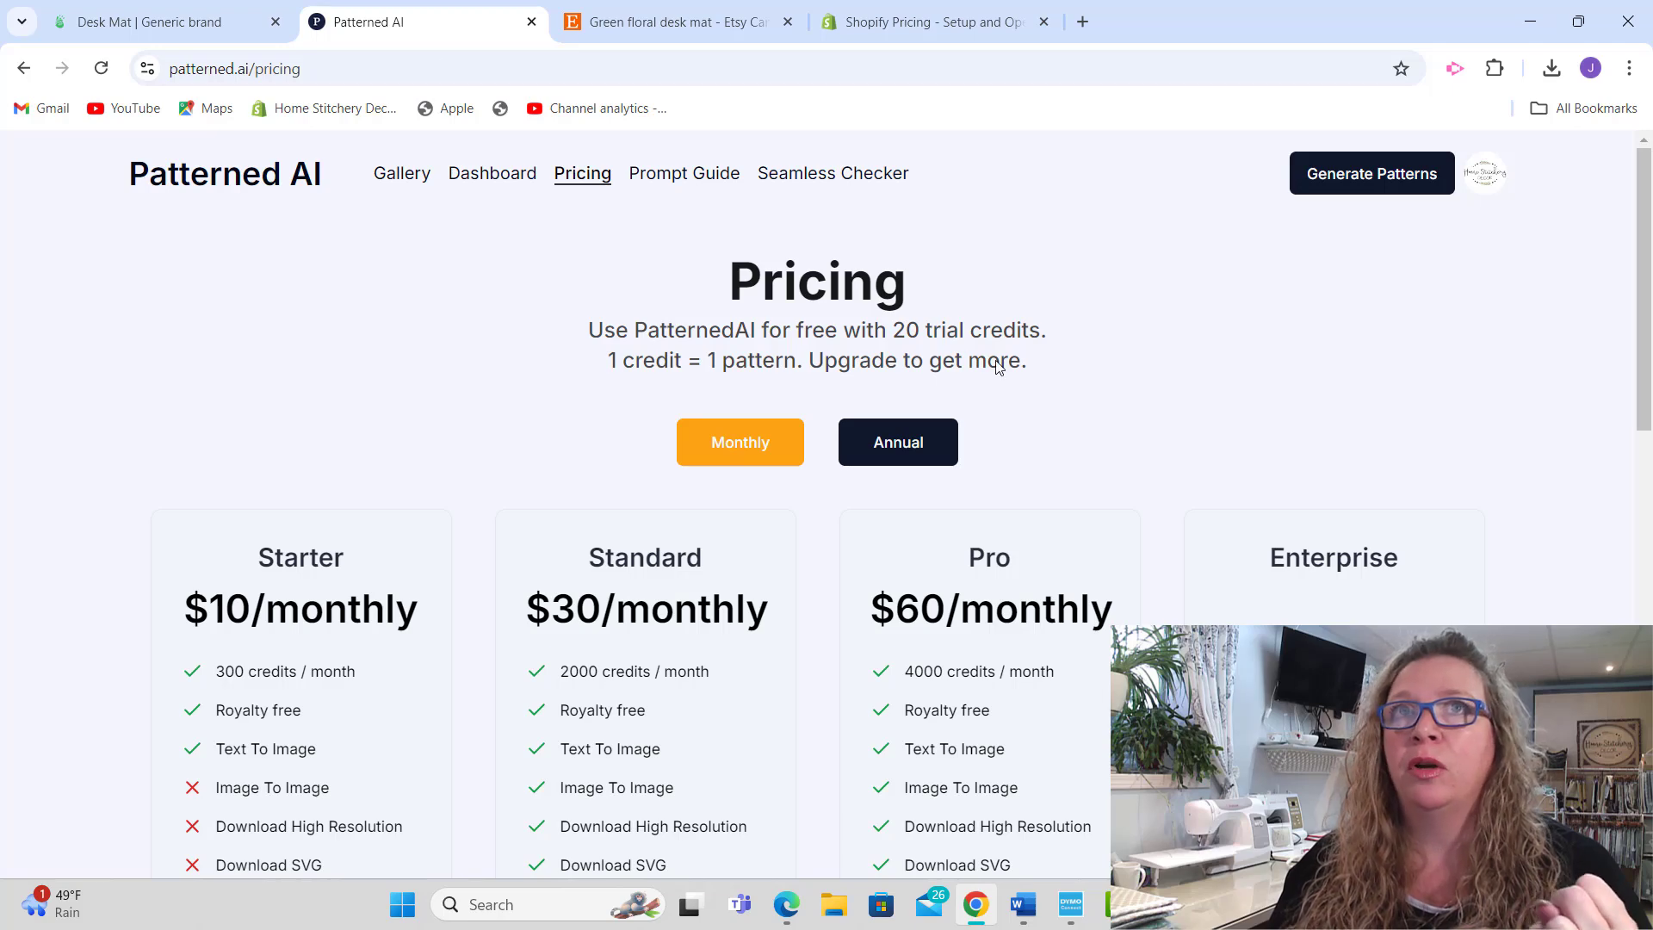
pyautogui.moveTo(1645, 271); pyautogui.dragTo(1648, 372)
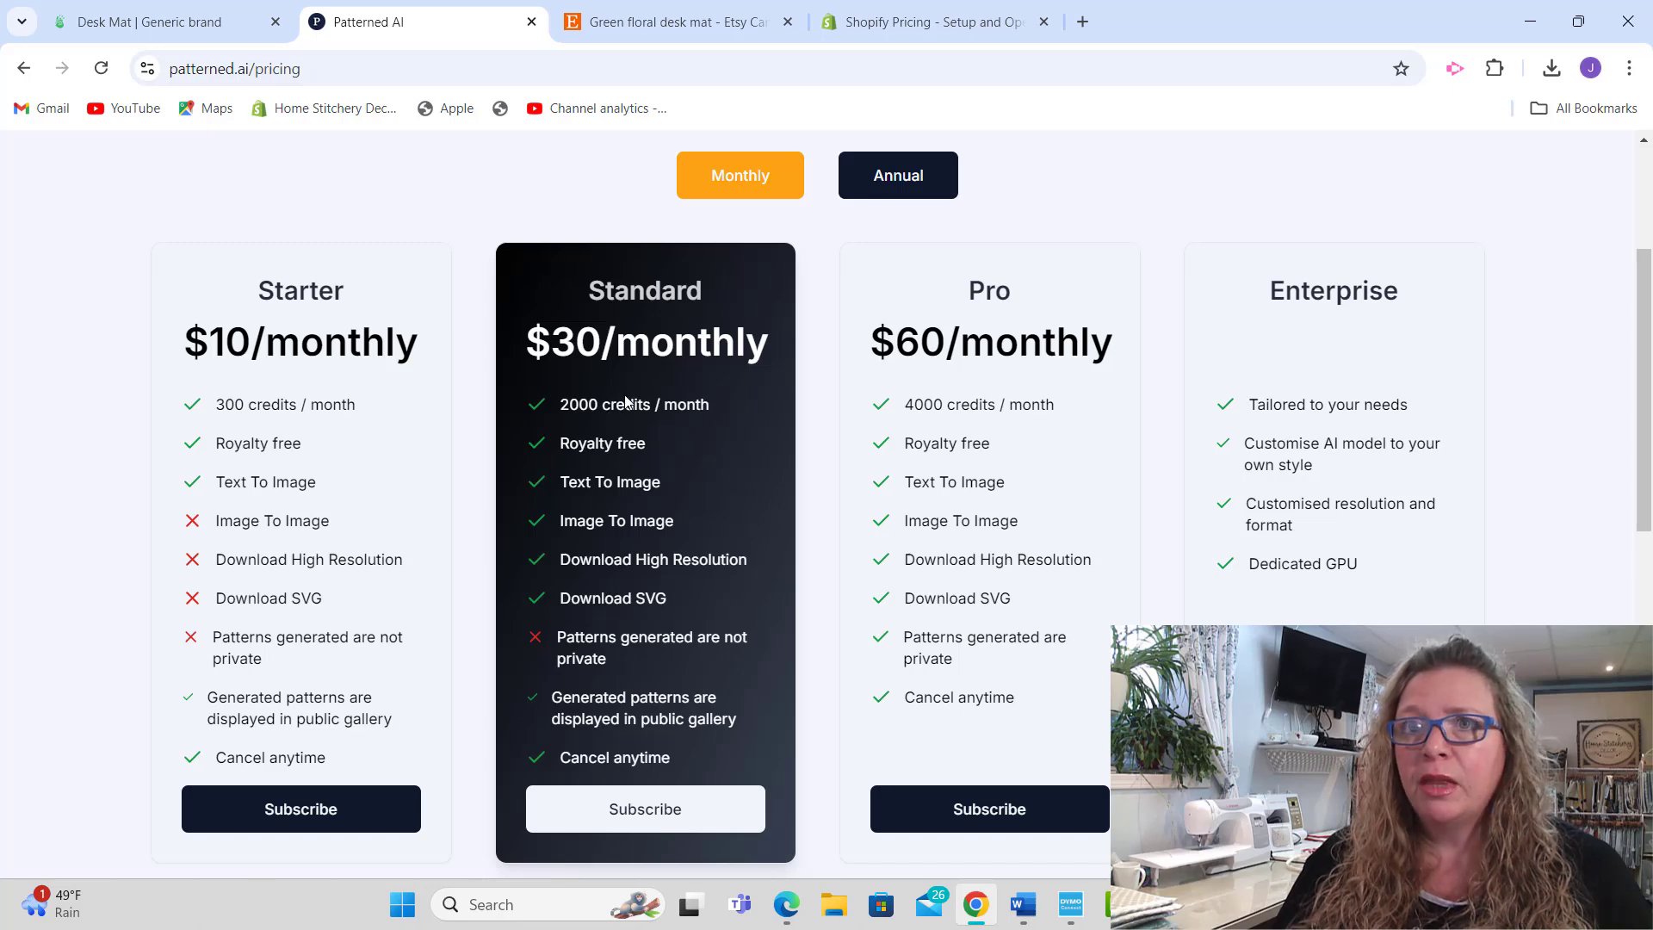
pyautogui.scroll(1, 1640, 307)
pyautogui.scroll(3, 1639, 308)
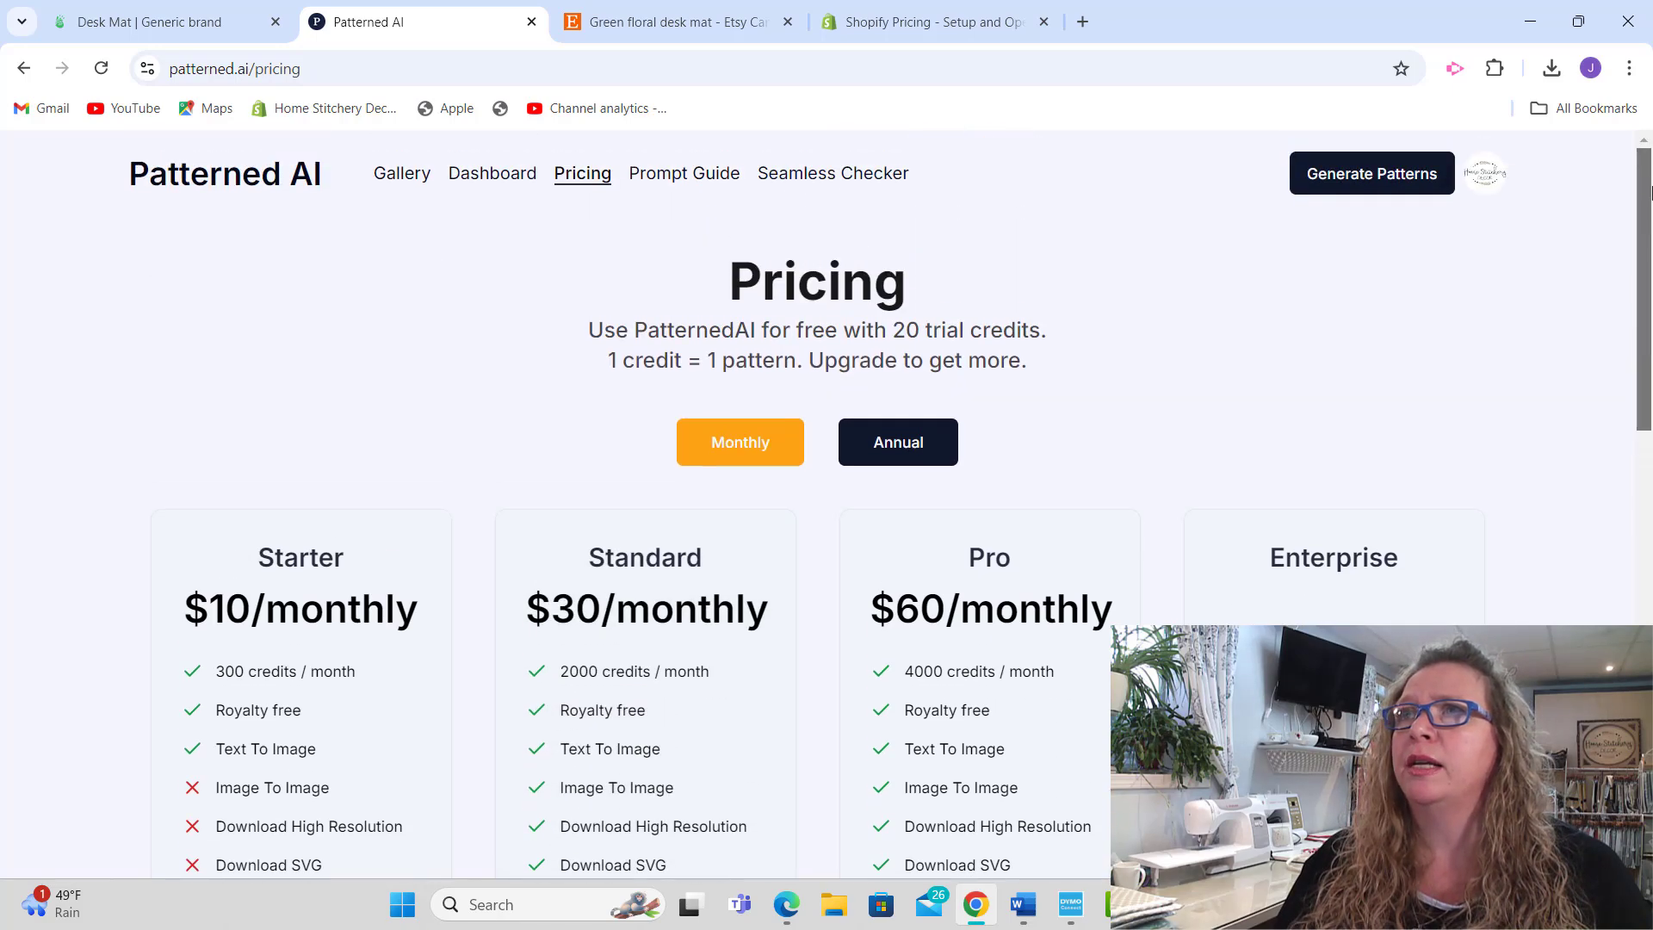
pyautogui.click(1390, 180)
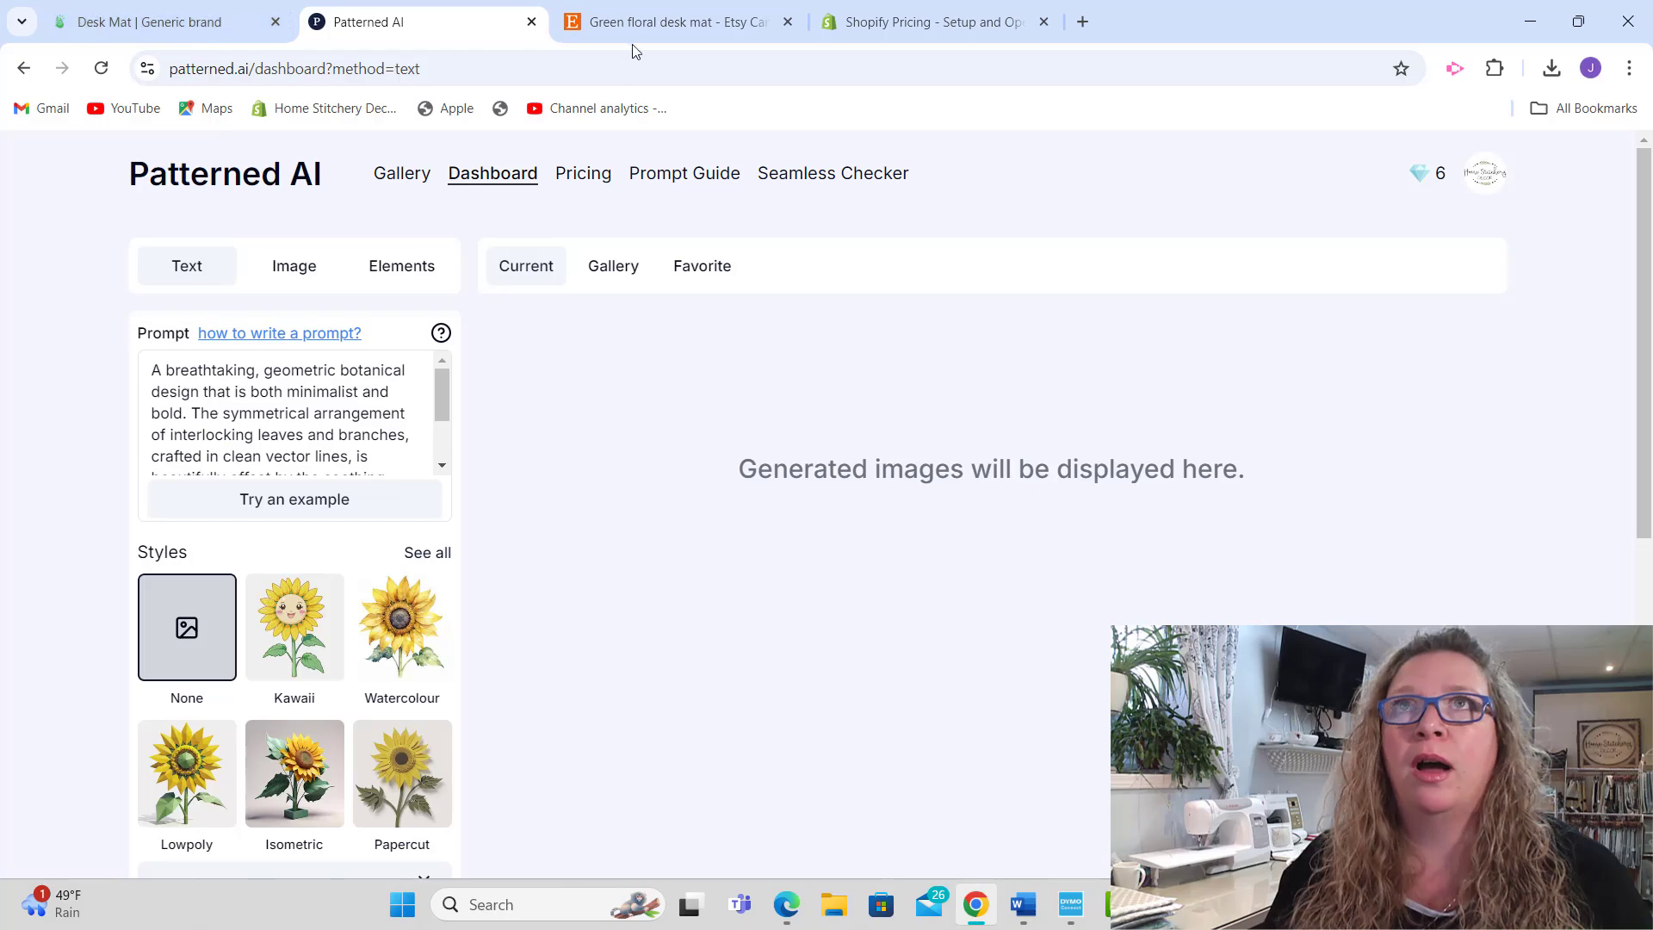
# Step: Switch to Etsy and examine the green floral desk mat listings for pattern ideas
pyautogui.click(646, 25)
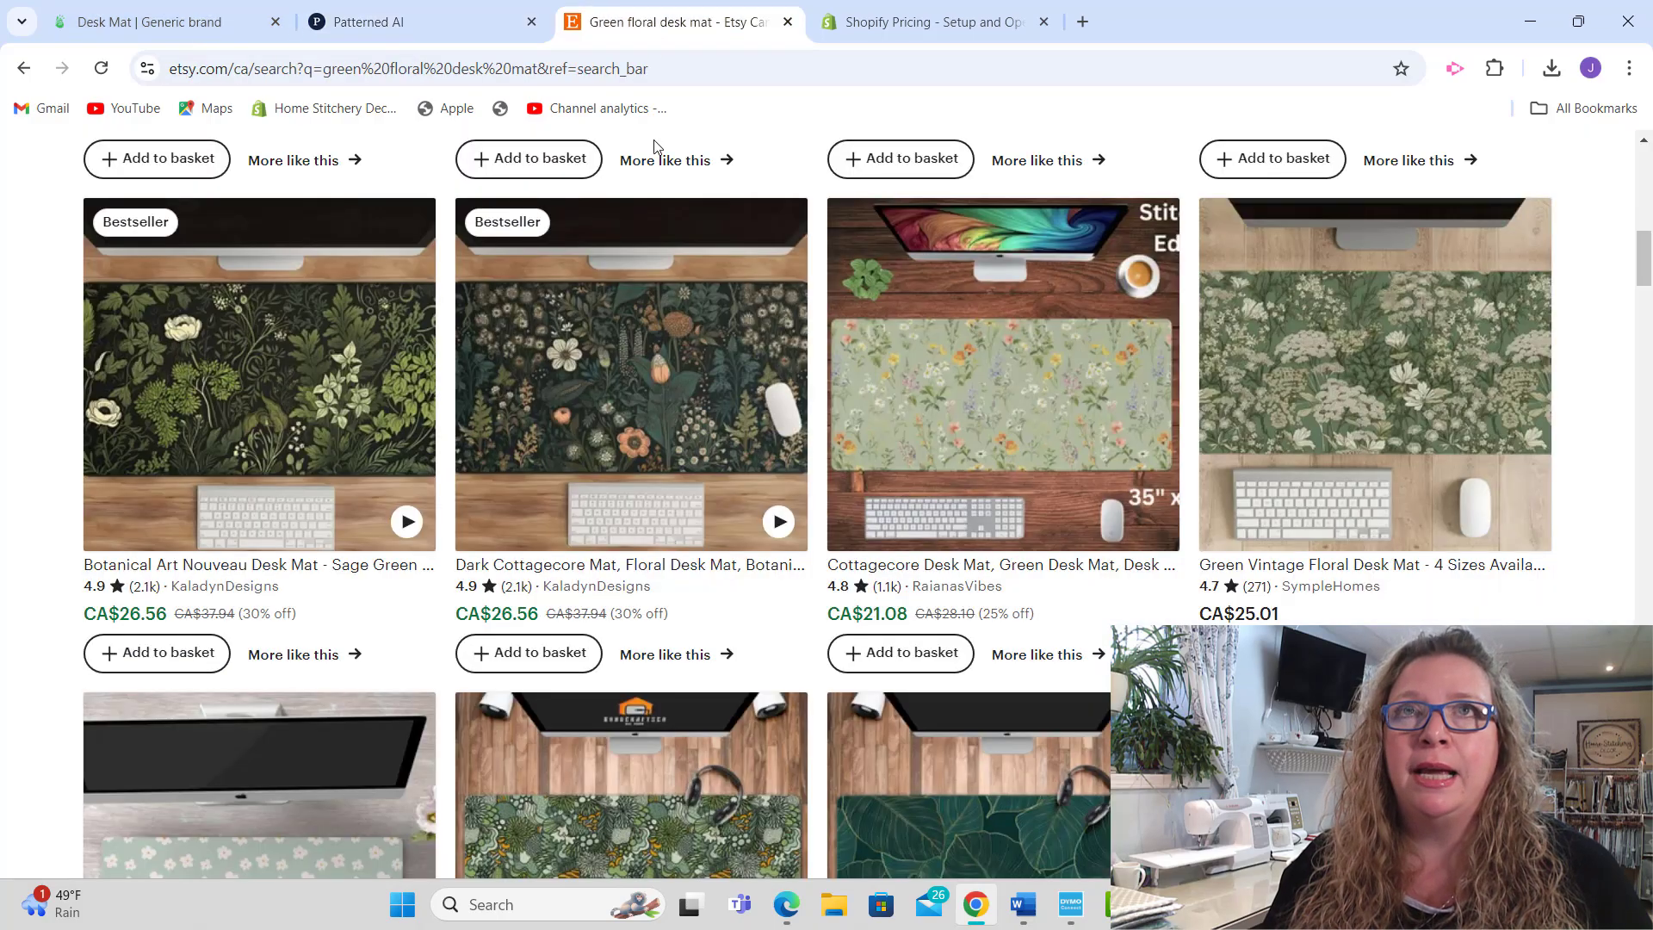
pyautogui.scroll(1, 1647, 257)
pyautogui.moveTo(1647, 256)
pyautogui.mouseDown()
pyautogui.moveTo(1646, 179)
pyautogui.moveTo(1649, 270)
pyautogui.mouseUp()
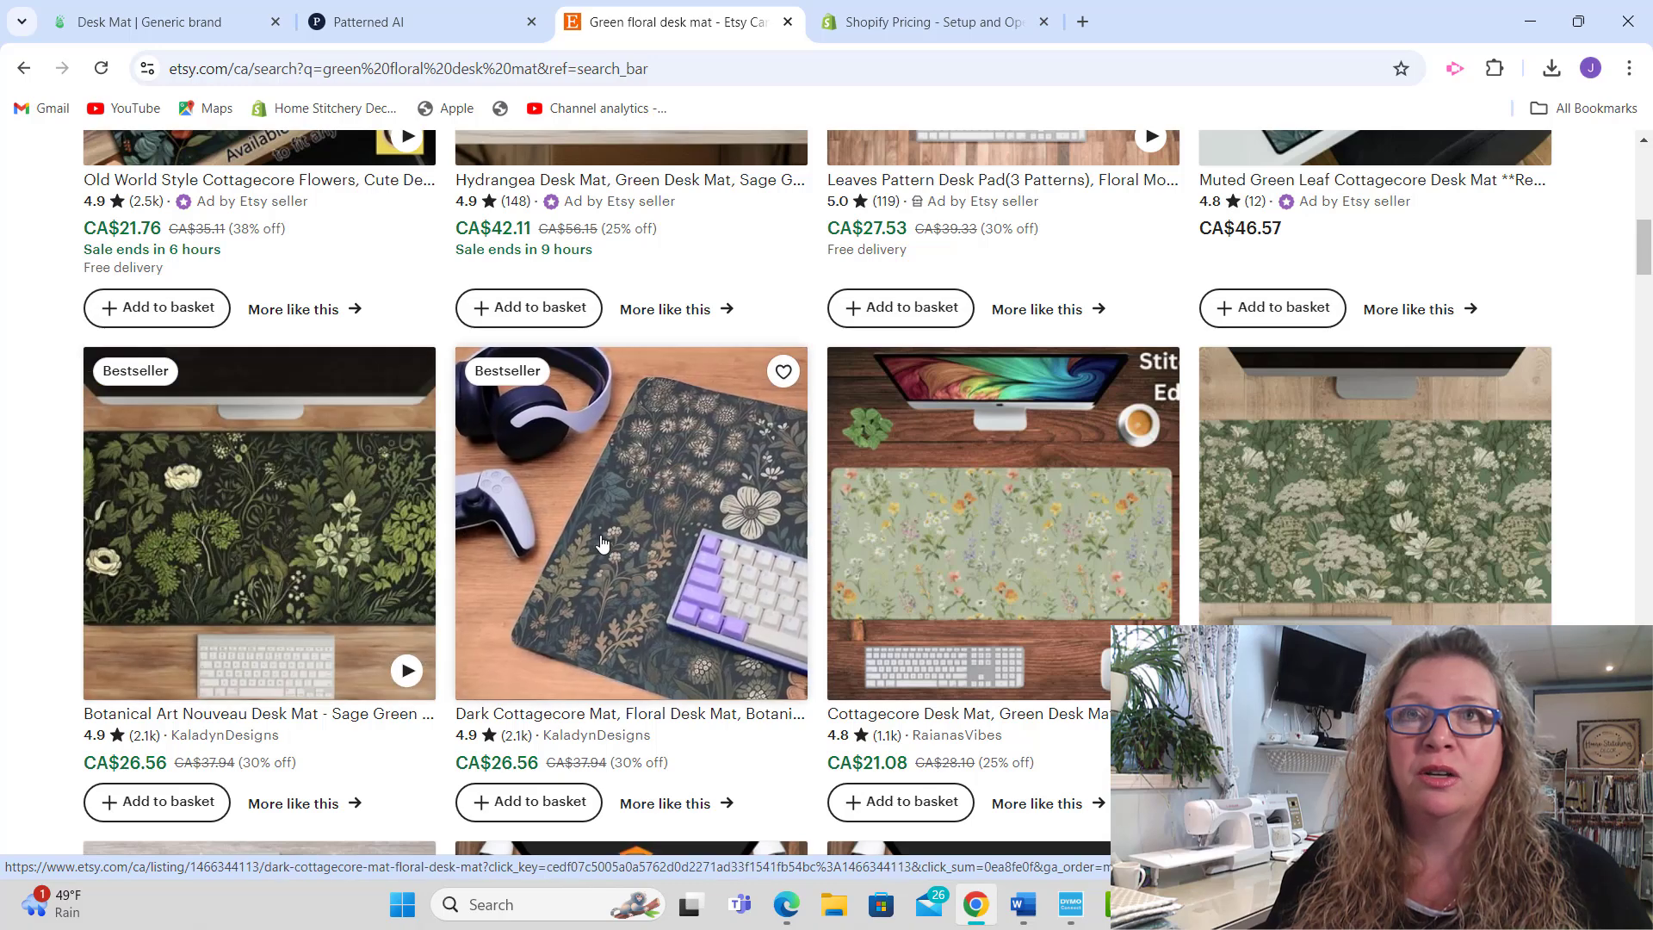
# Step: Return to Patterned AI, read through the existing geometric botanical prompt and clear it completely
pyautogui.click(427, 28)
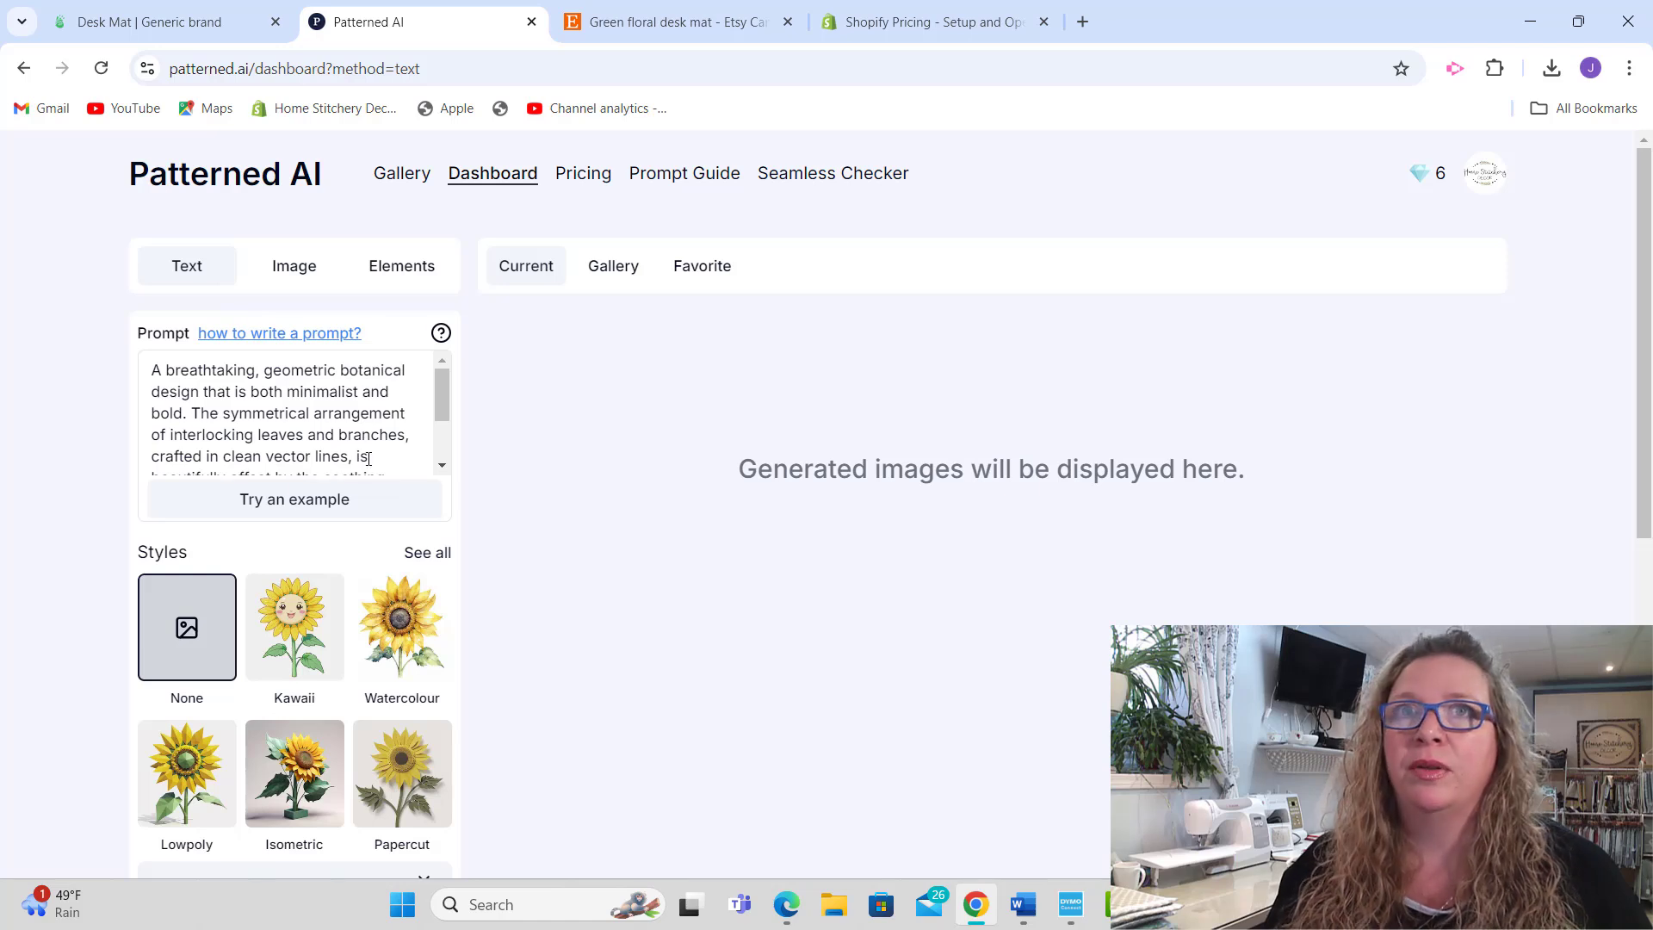
pyautogui.moveTo(435, 411); pyautogui.dragTo(438, 457)
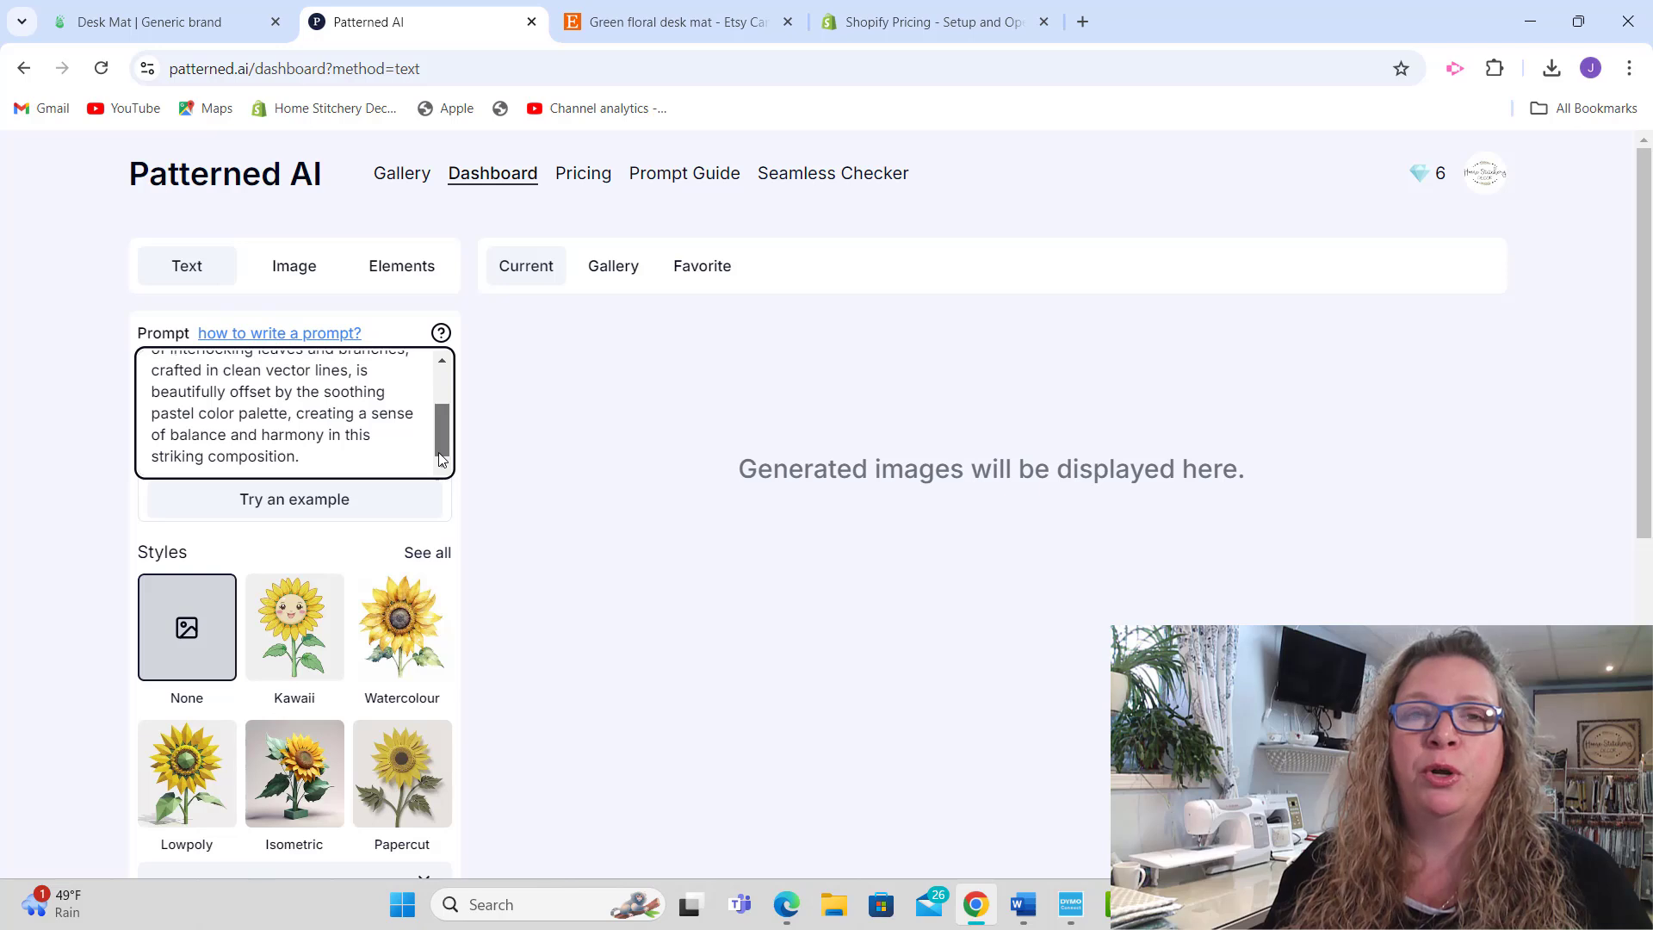
pyautogui.scroll(2, 422, 441)
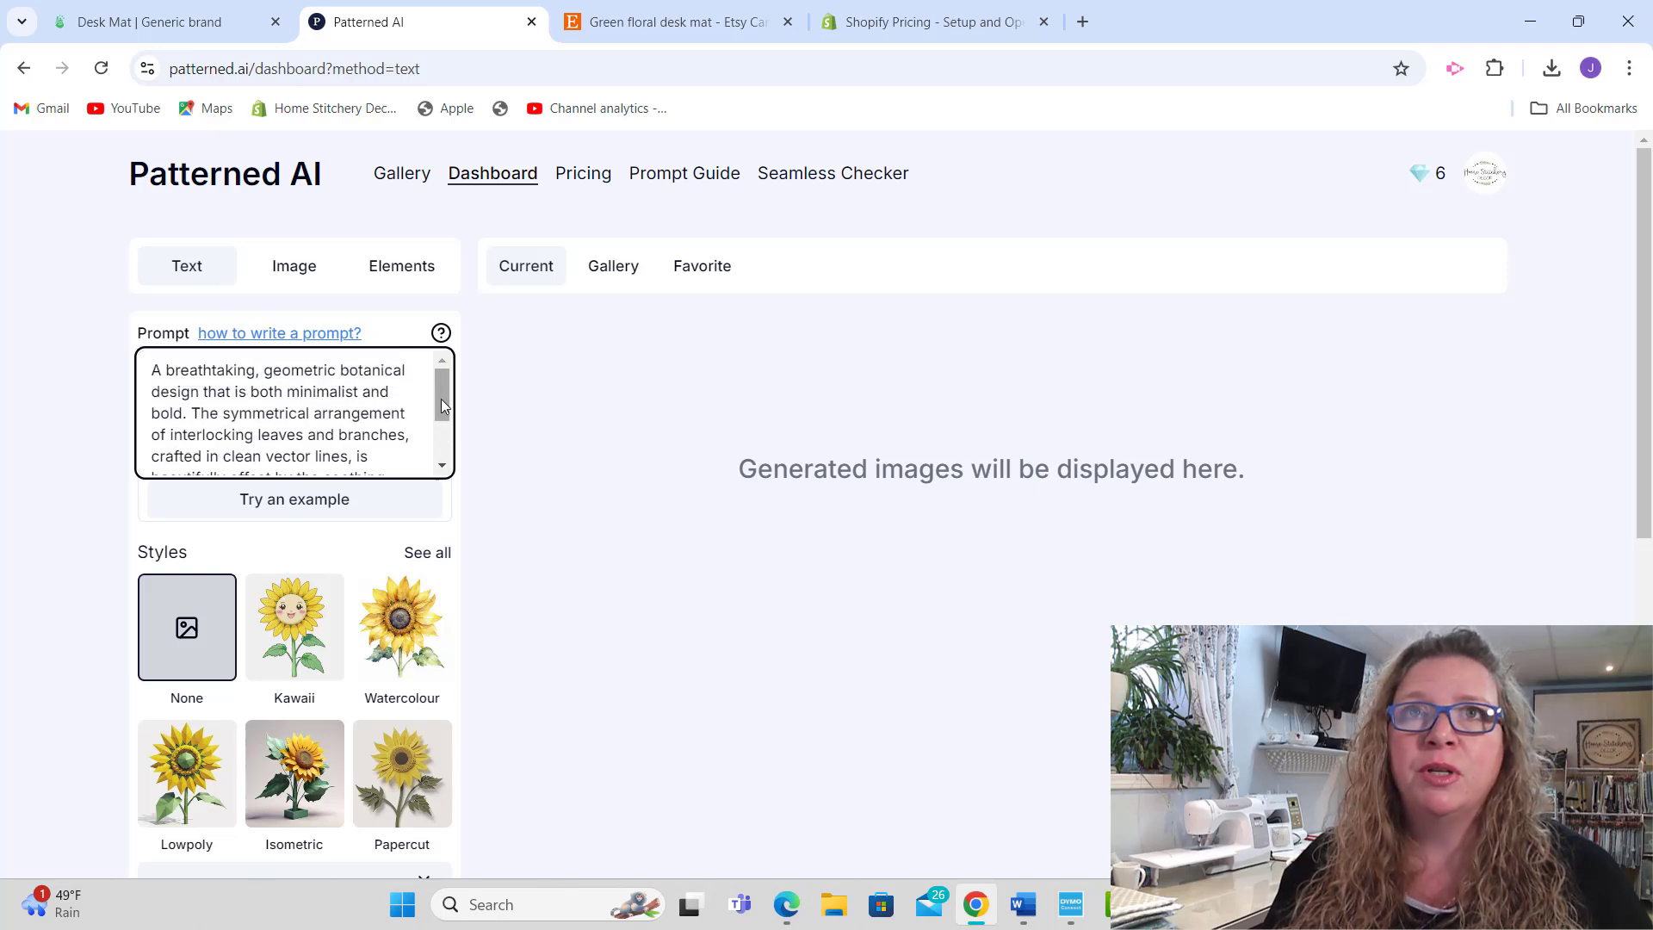
pyautogui.moveTo(441, 400); pyautogui.dragTo(442, 433)
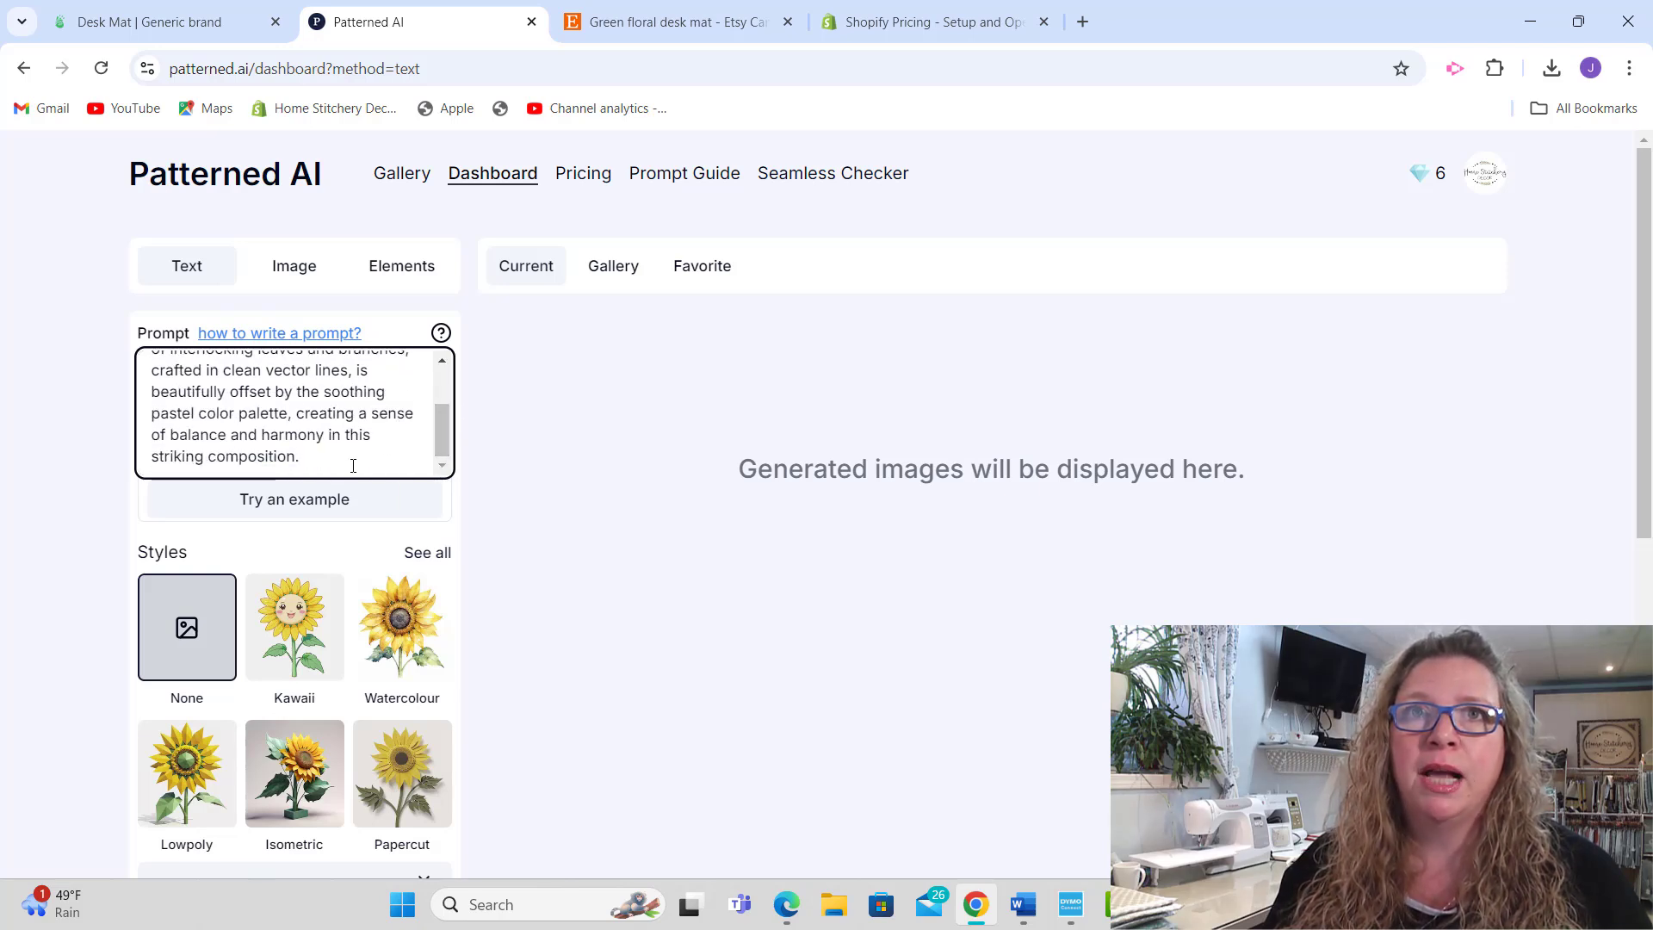
pyautogui.moveTo(353, 465); pyautogui.dragTo(101, 338)
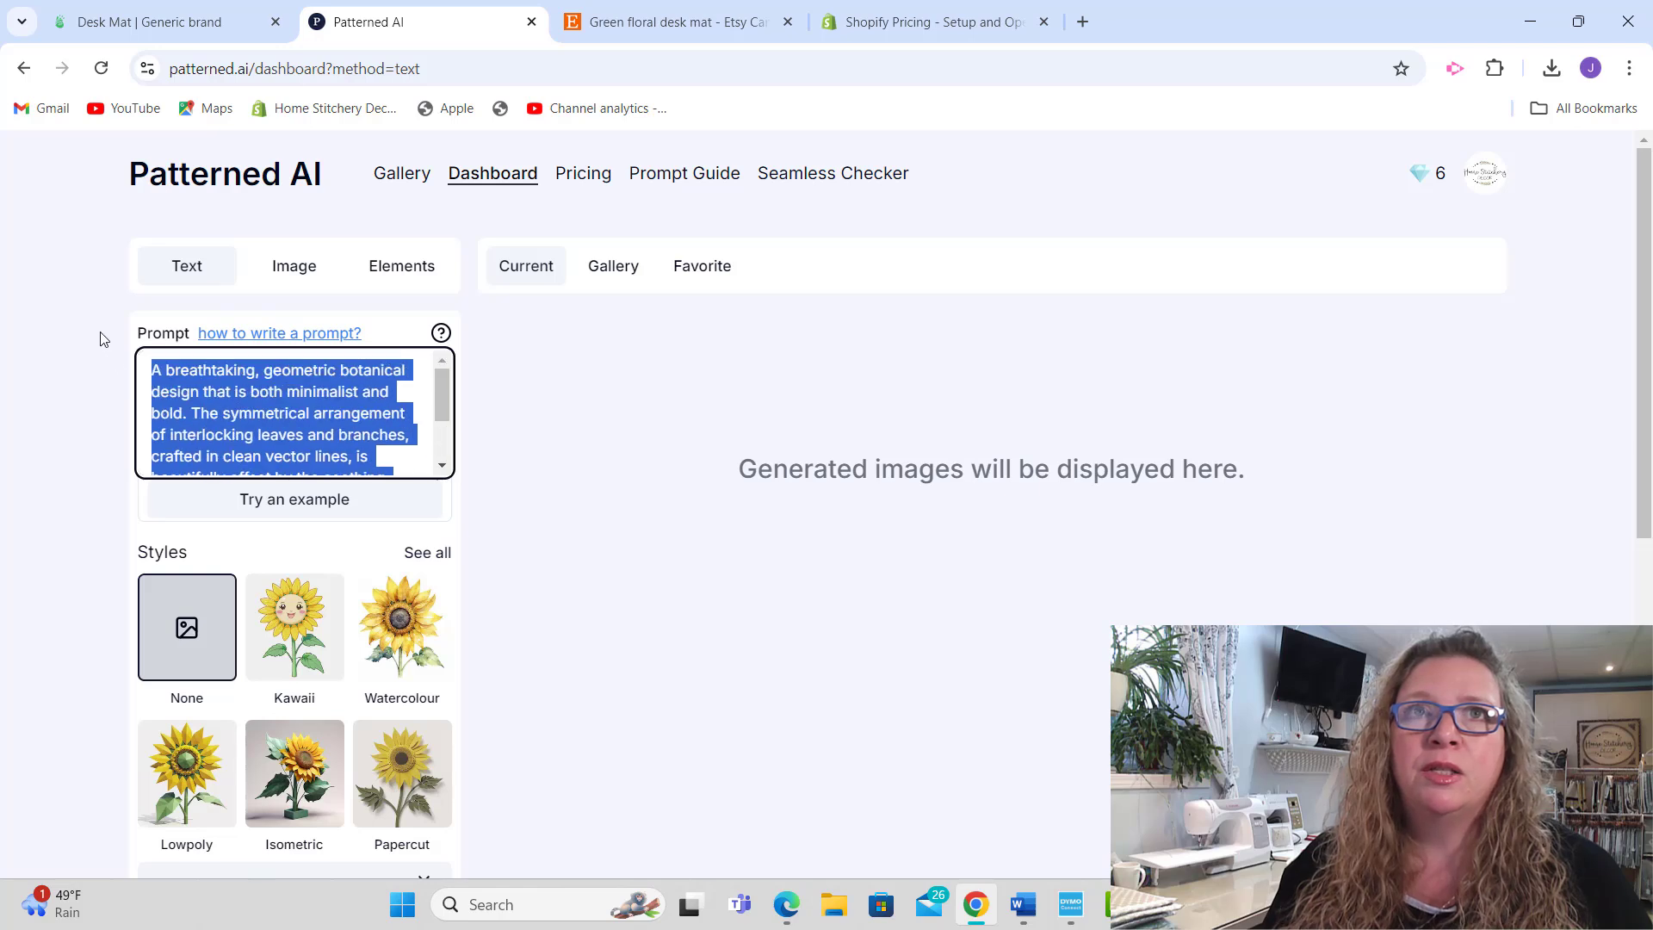
pyautogui.click(220, 377)
pyautogui.write('sag')
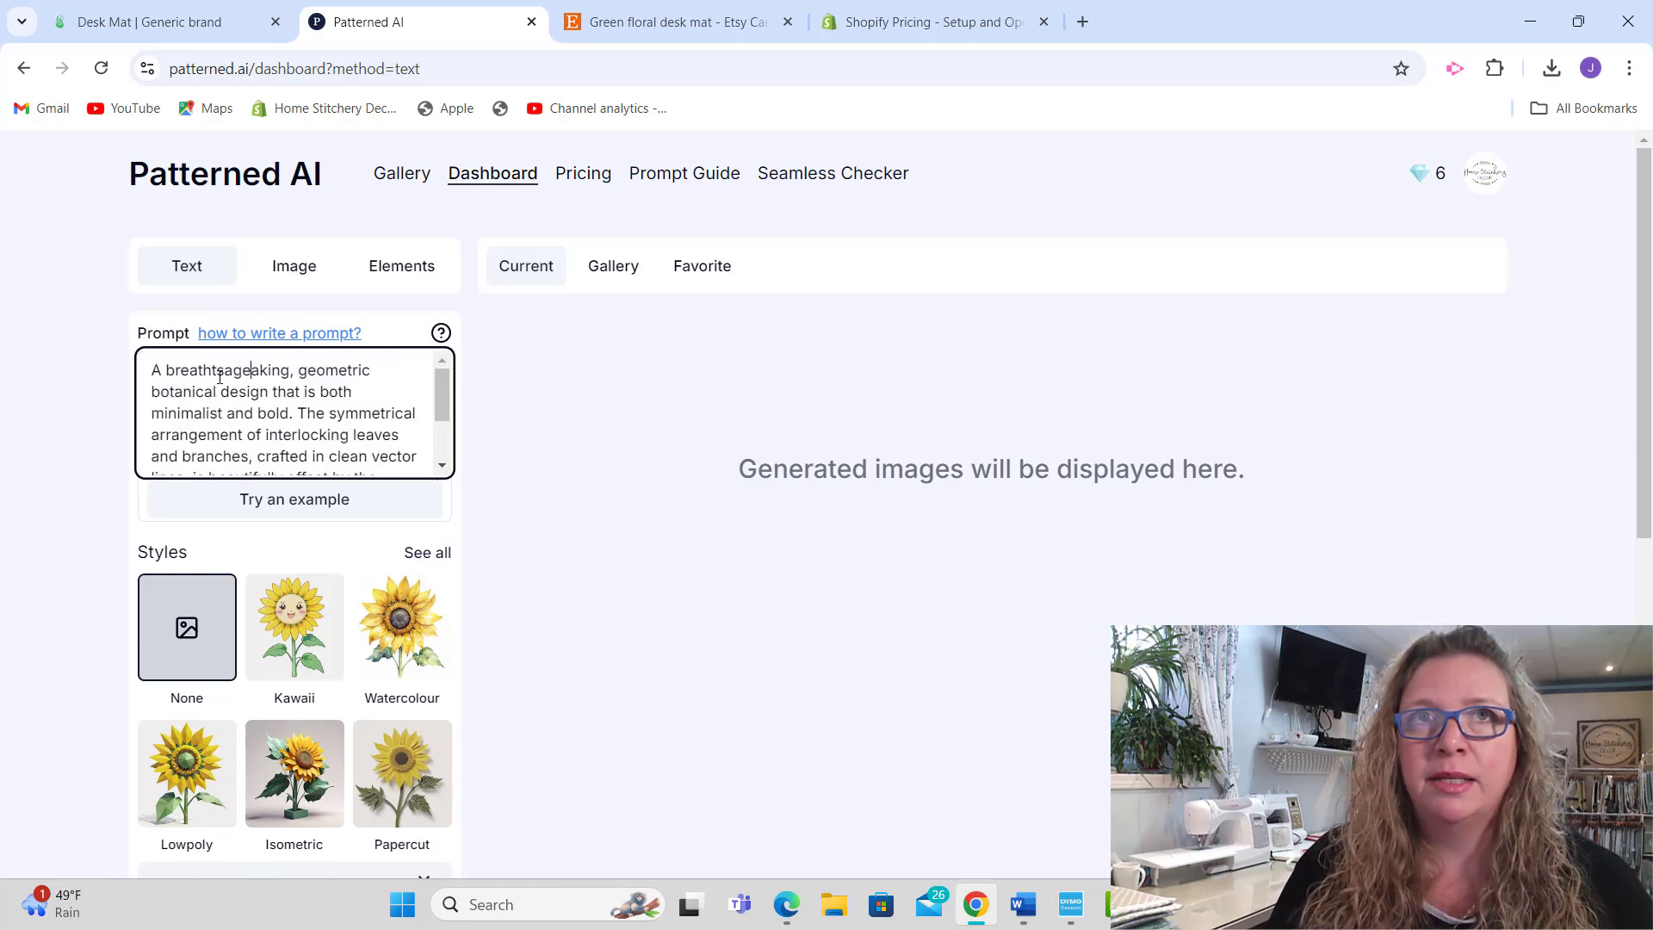
pyautogui.moveTo(152, 370); pyautogui.dragTo(463, 476)
pyautogui.press('BackSpace')
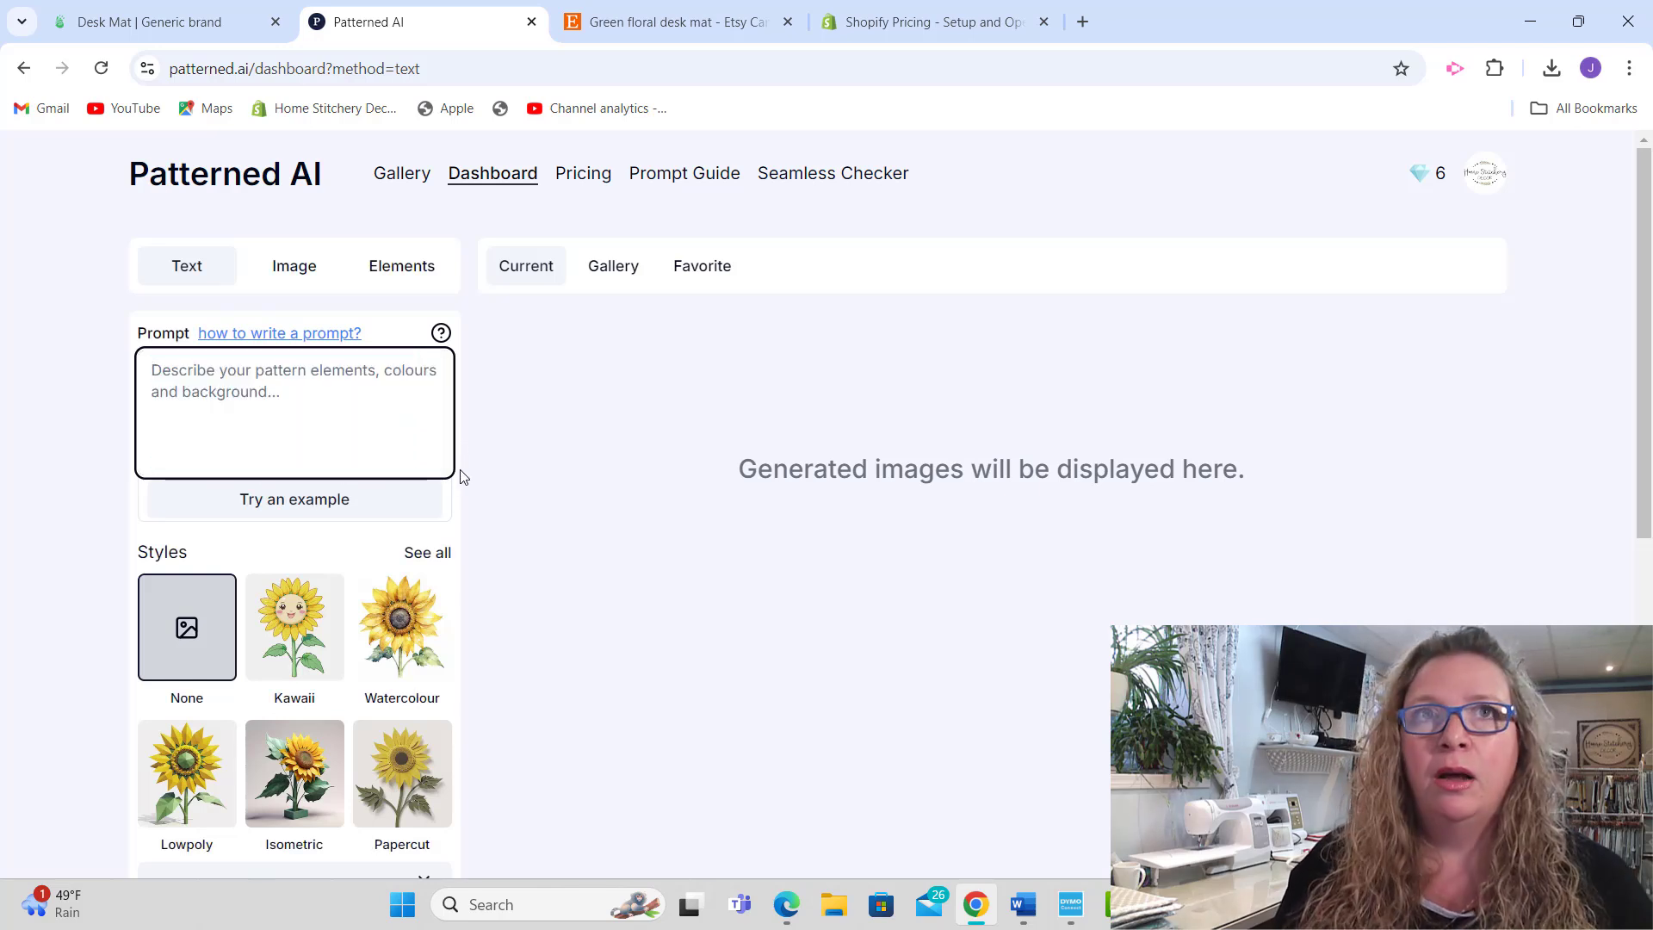
# Step: Enter the pattern prompt "sage green vintage floral cottage core seamless print with vines and white berries and small white flowers"
pyautogui.write('sage gr')
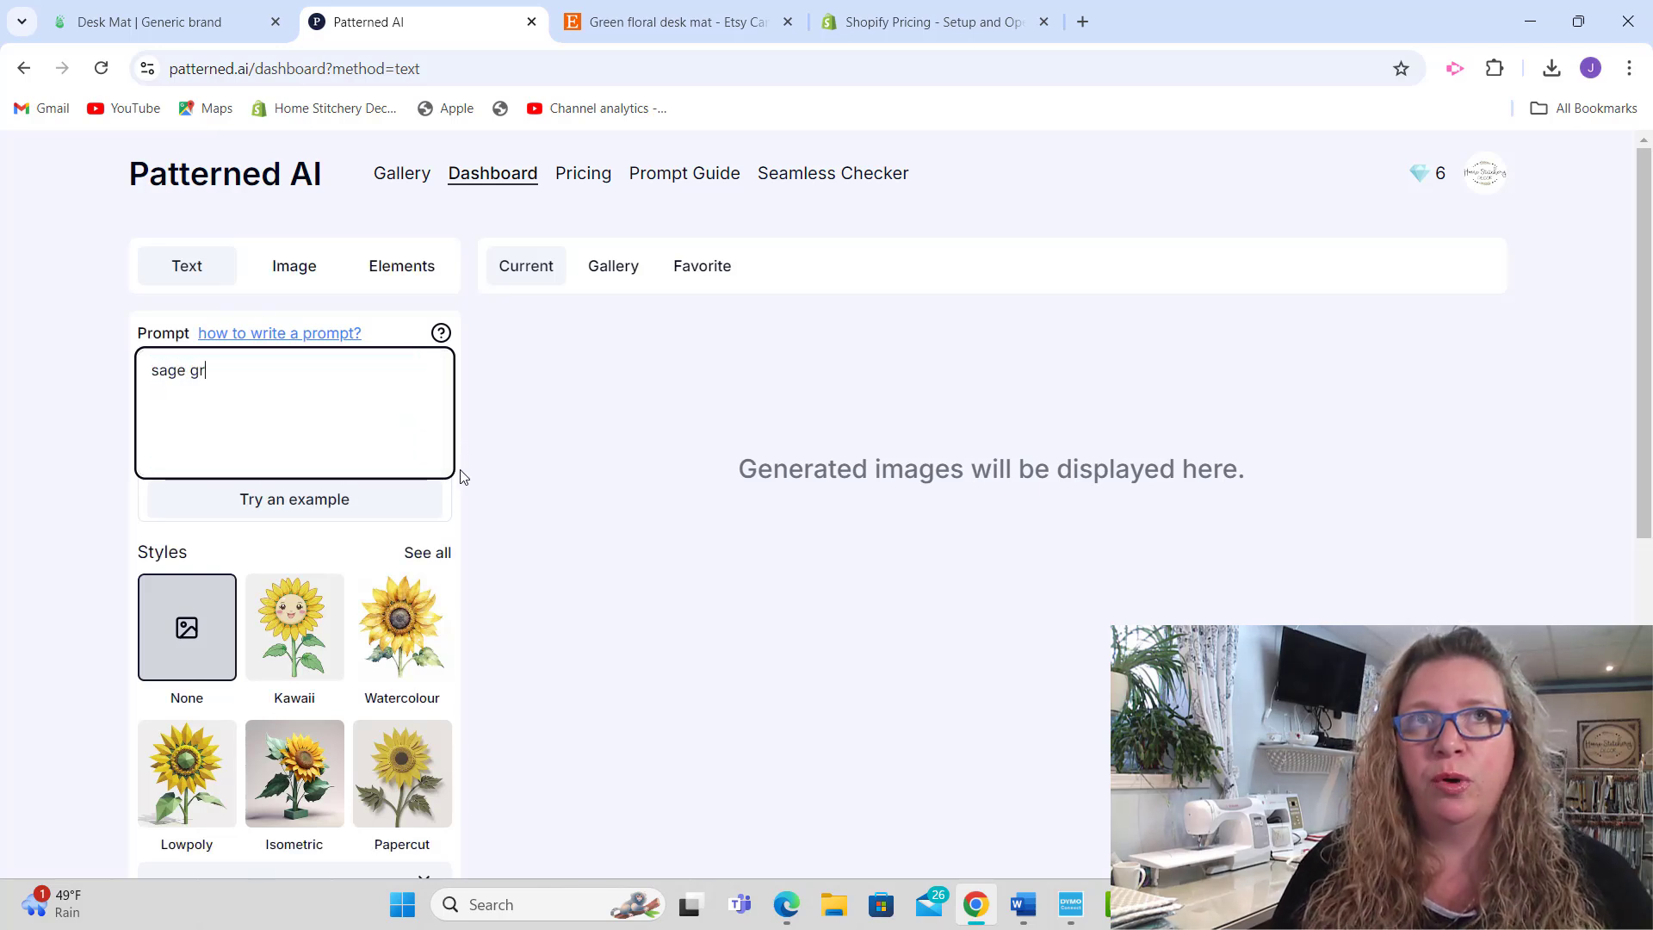
pyautogui.write('een')
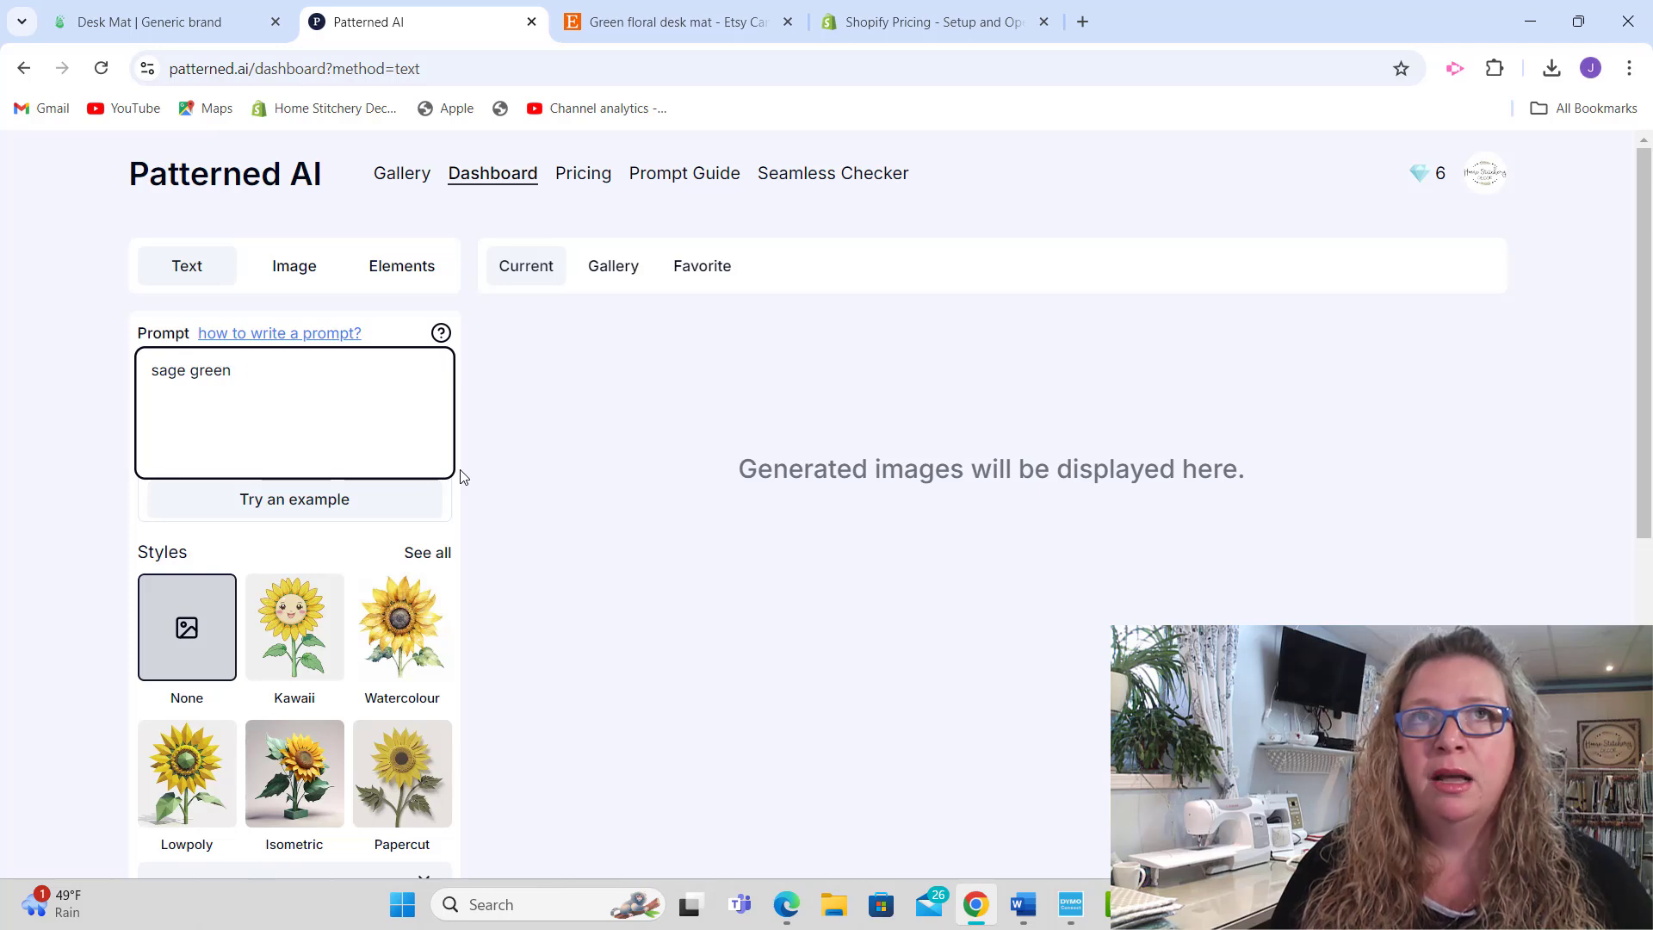
pyautogui.write(' vintage')
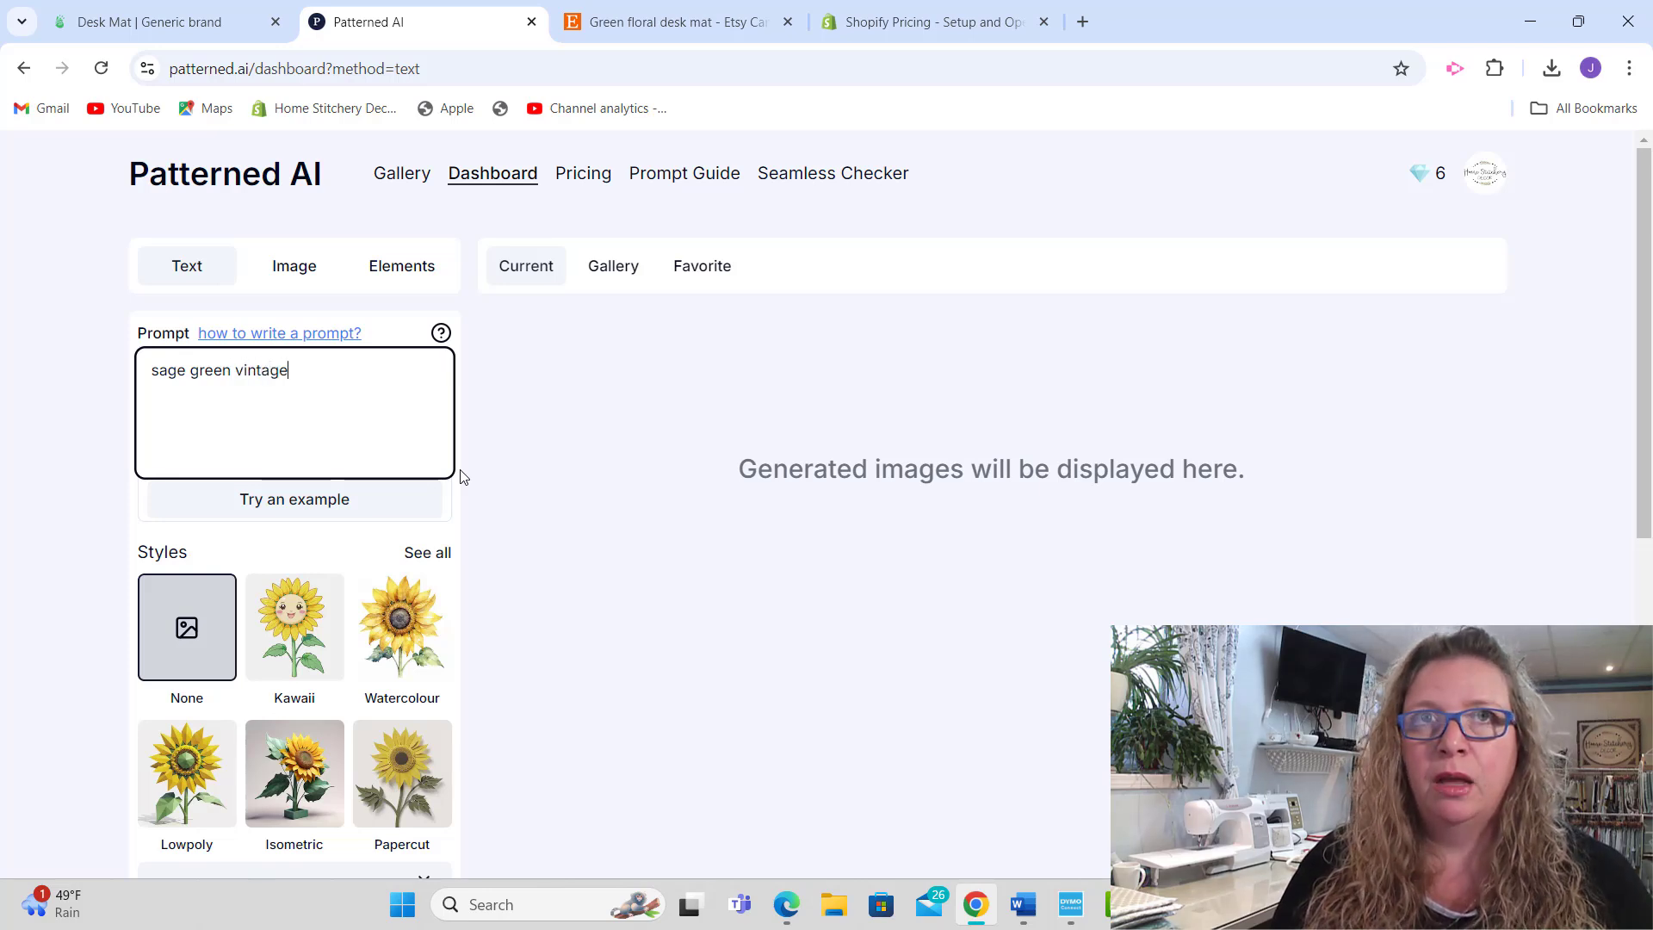
pyautogui.write(' floral cottage cor')
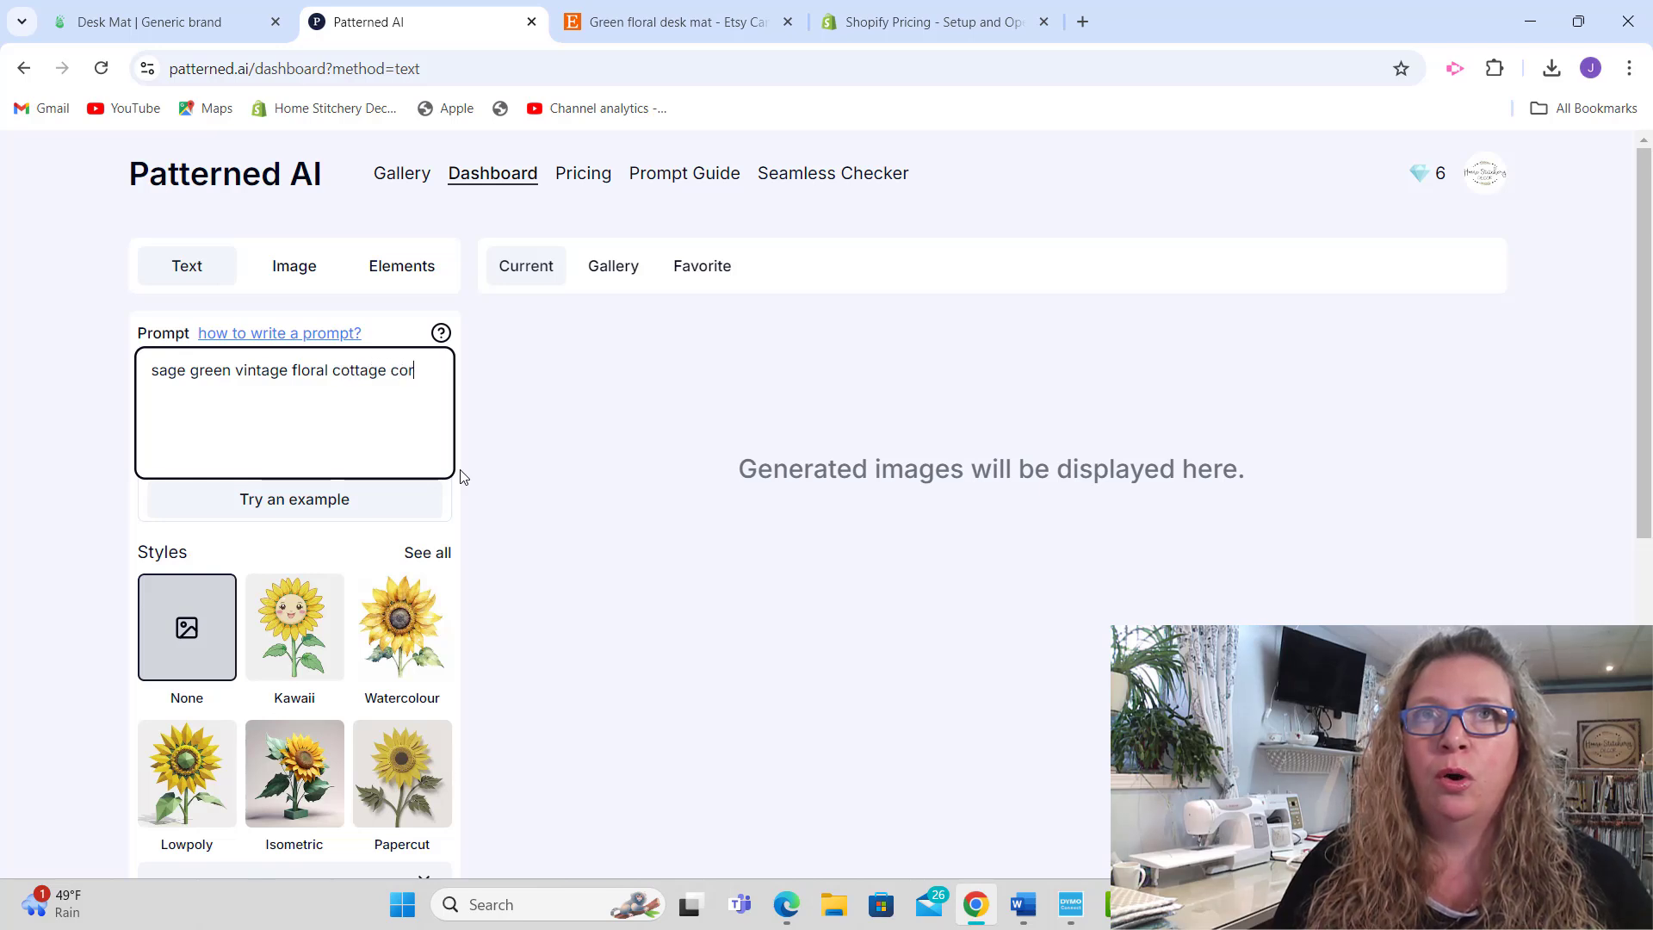
pyautogui.write('e pr')
pyautogui.press('BackSpace')
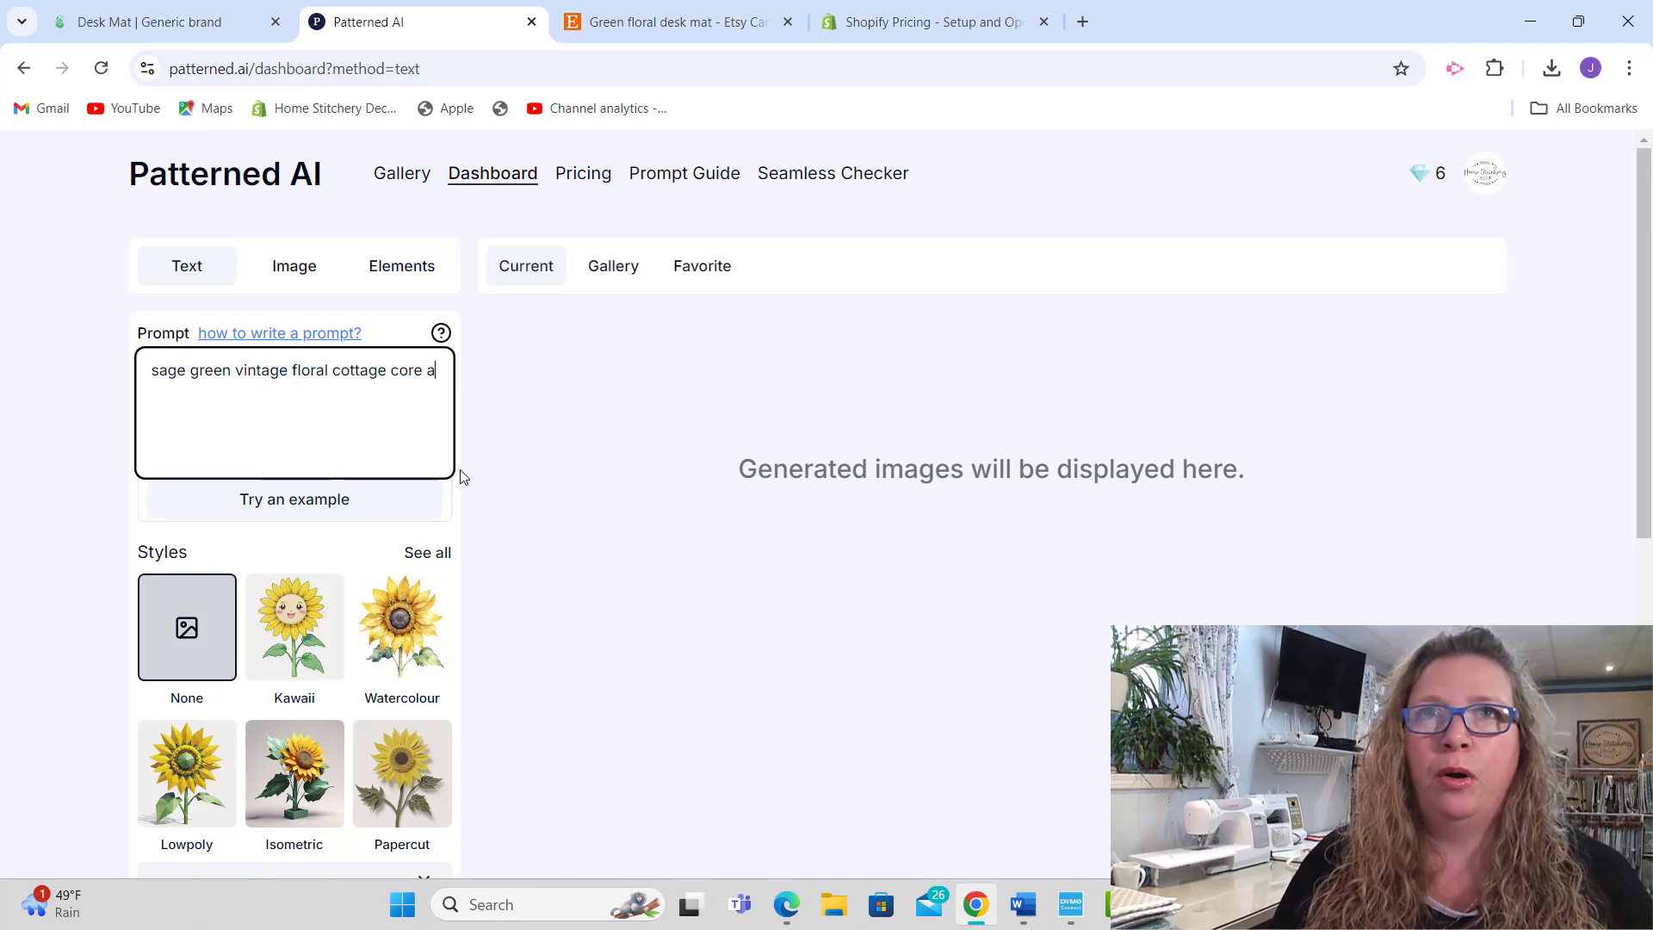
pyautogui.press('BackSpace')
pyautogui.write('seamless')
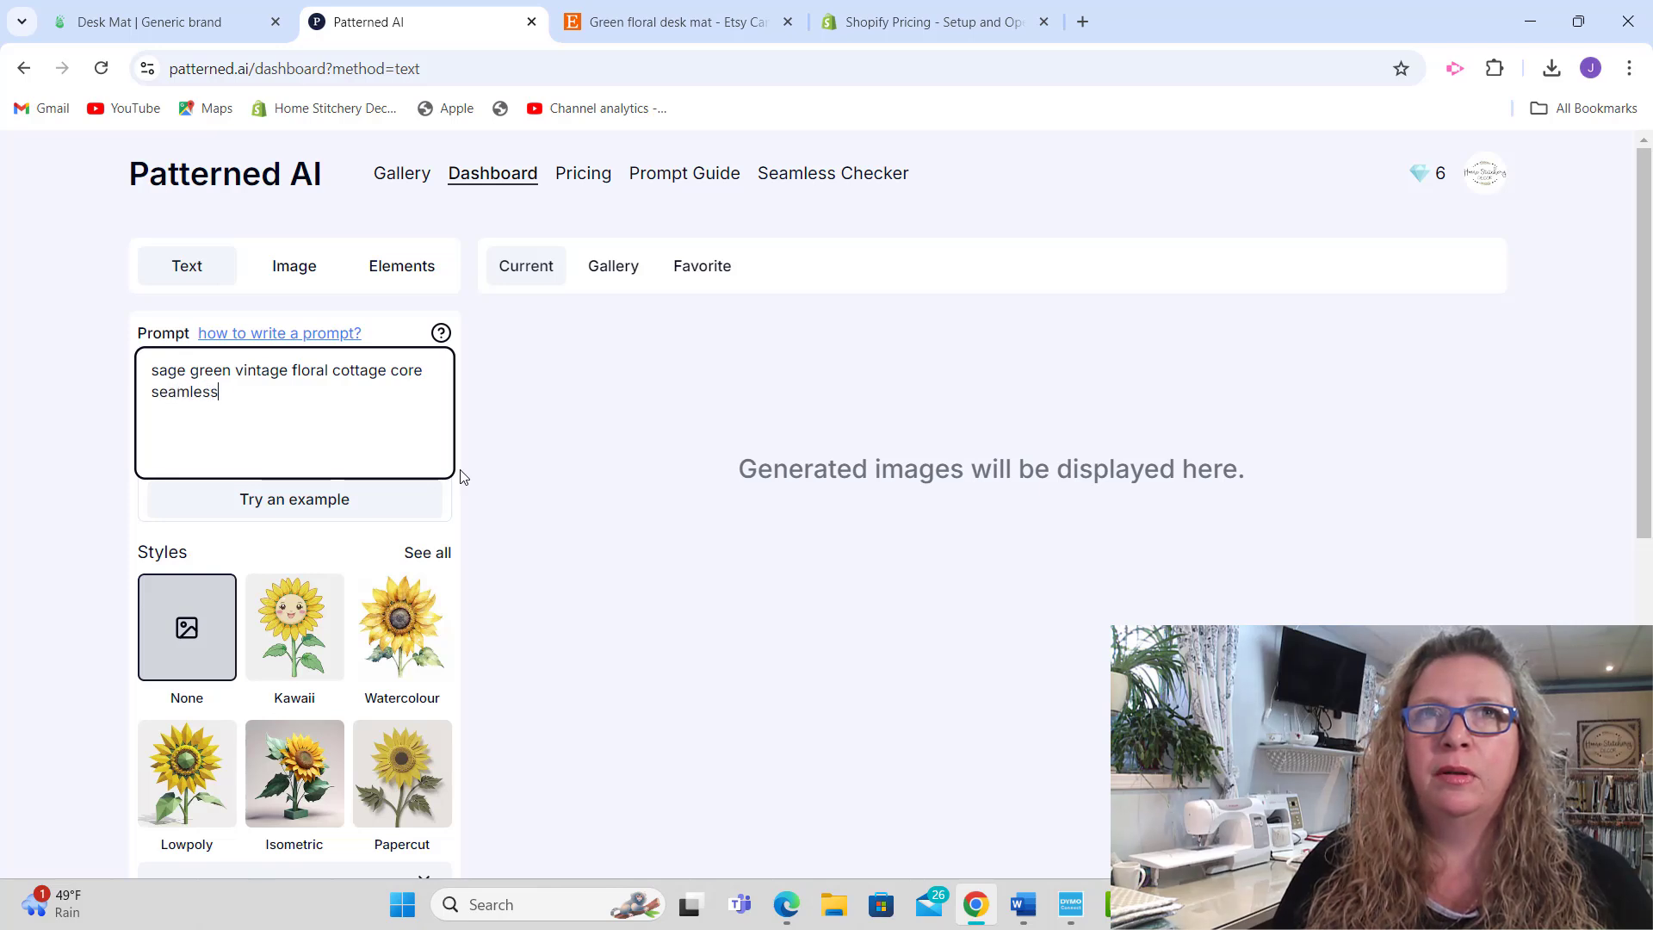
pyautogui.write(' print with')
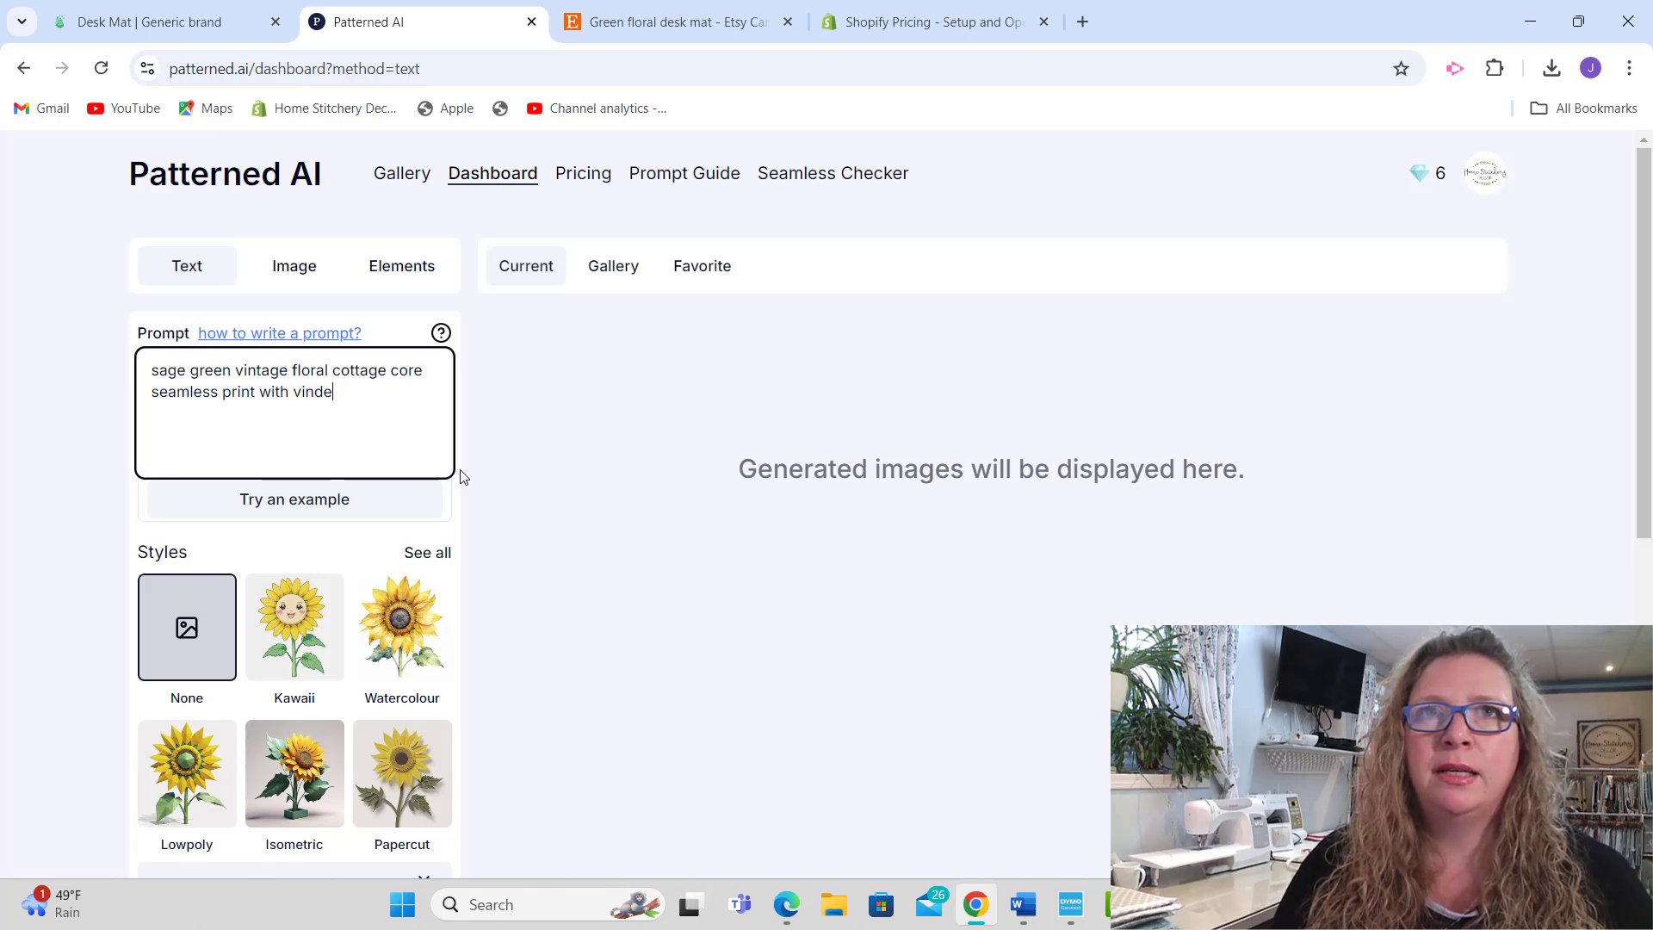
pyautogui.write(' vines and whi')
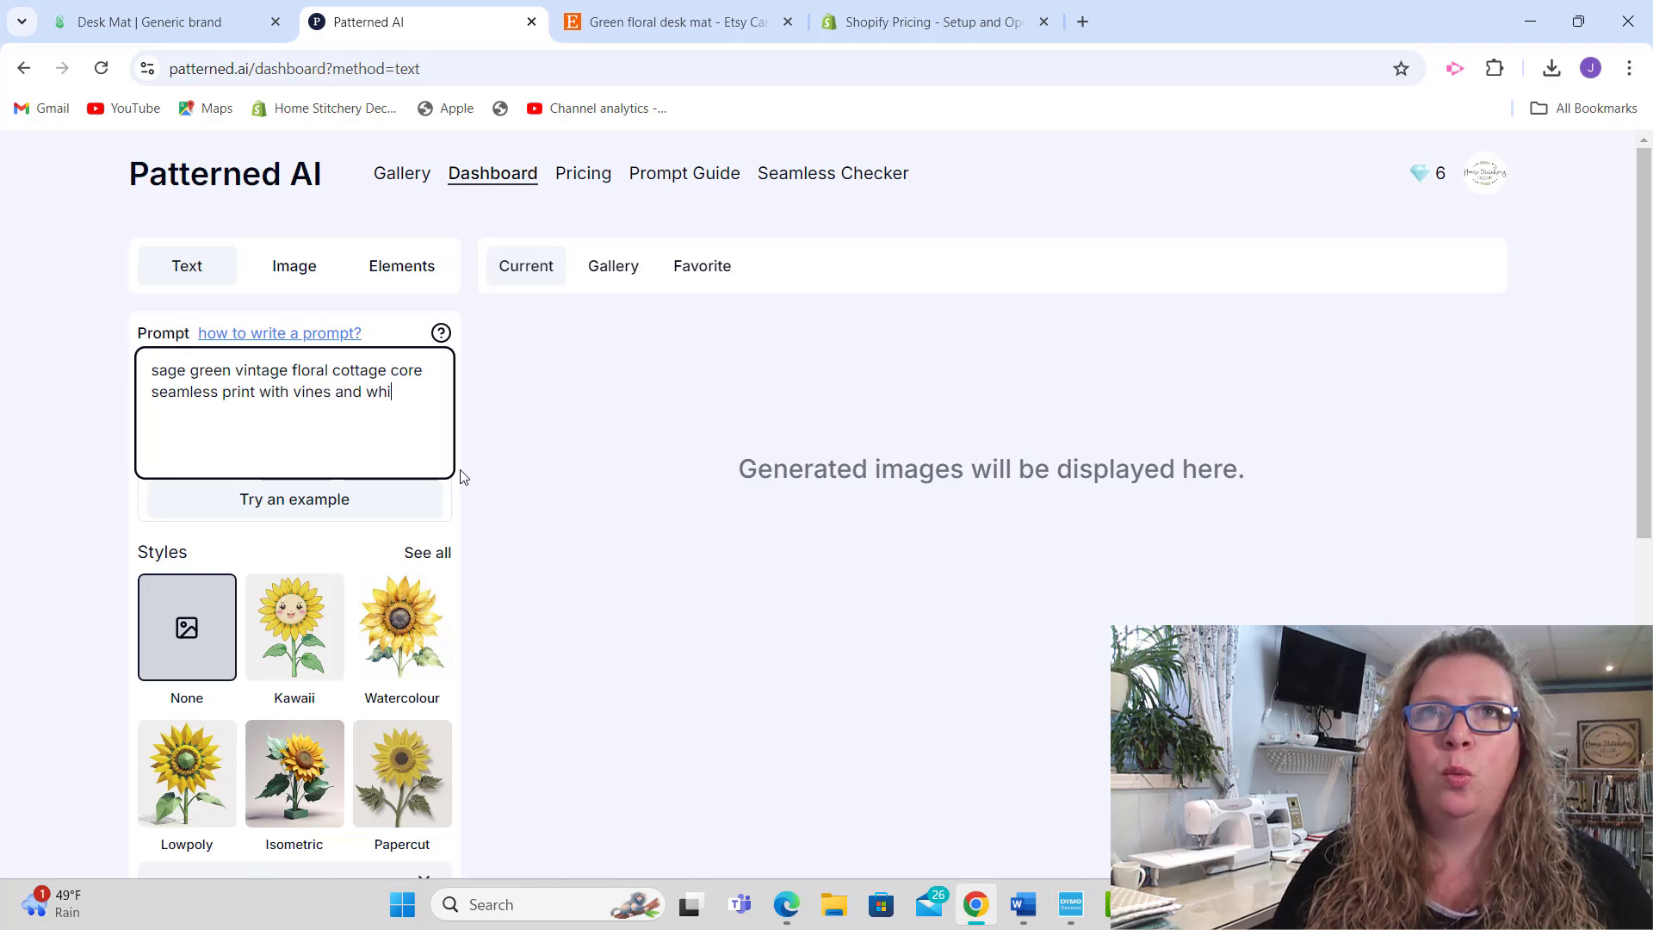
pyautogui.write('te berrie')
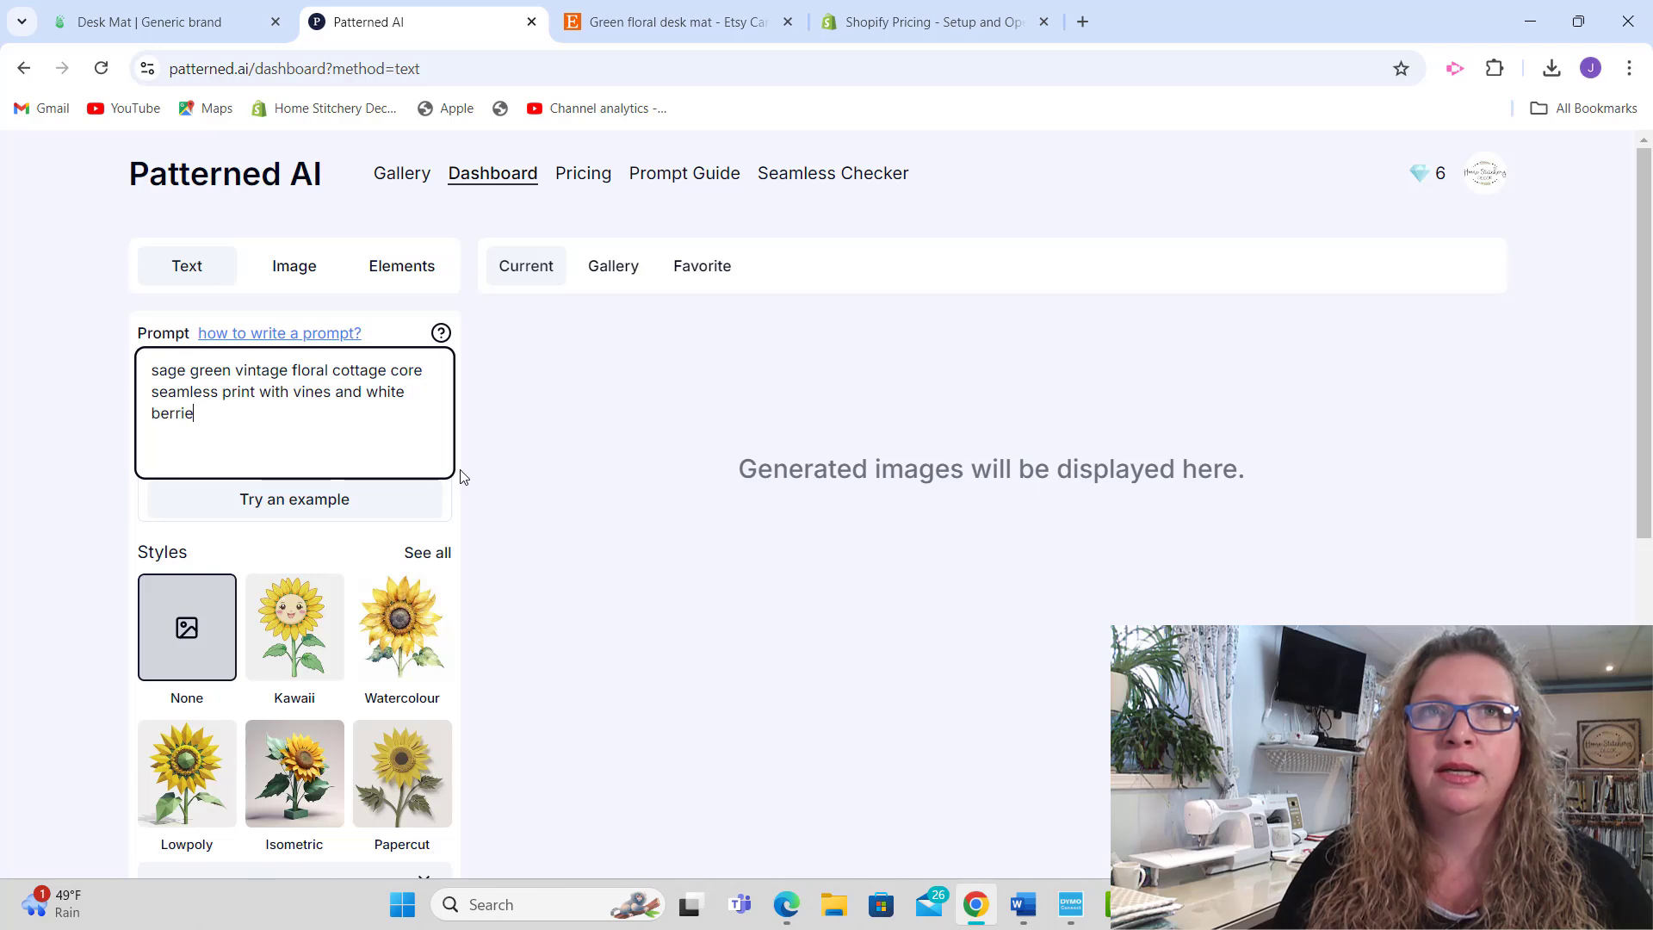
pyautogui.write('s and sma')
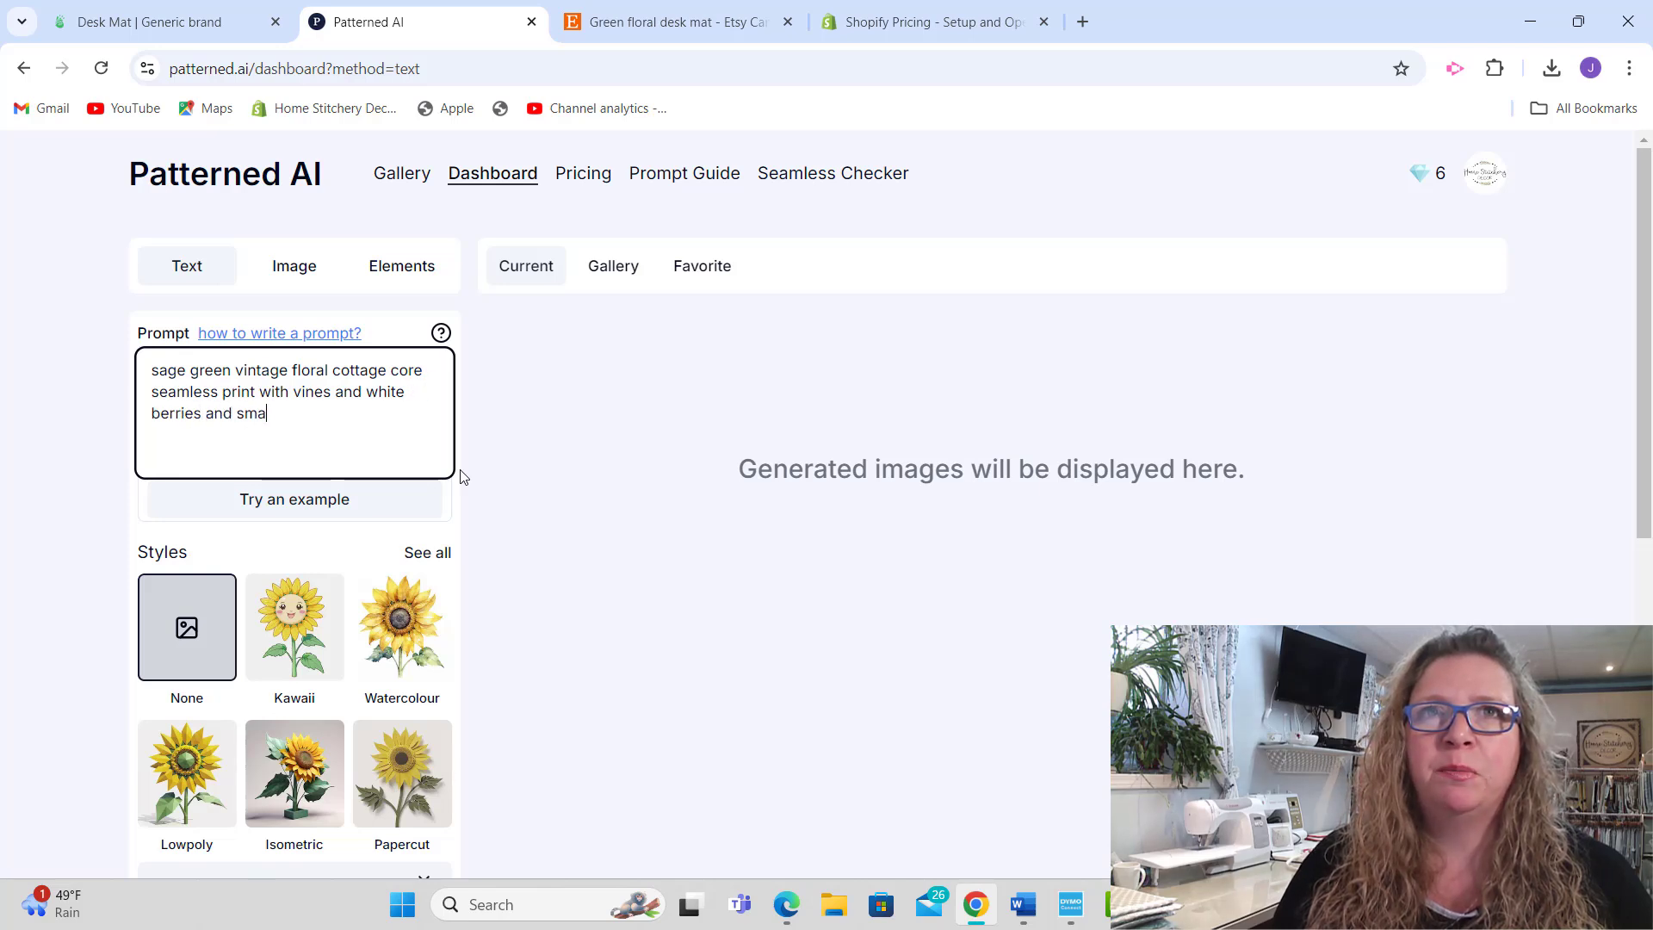
pyautogui.write('ll white fl')
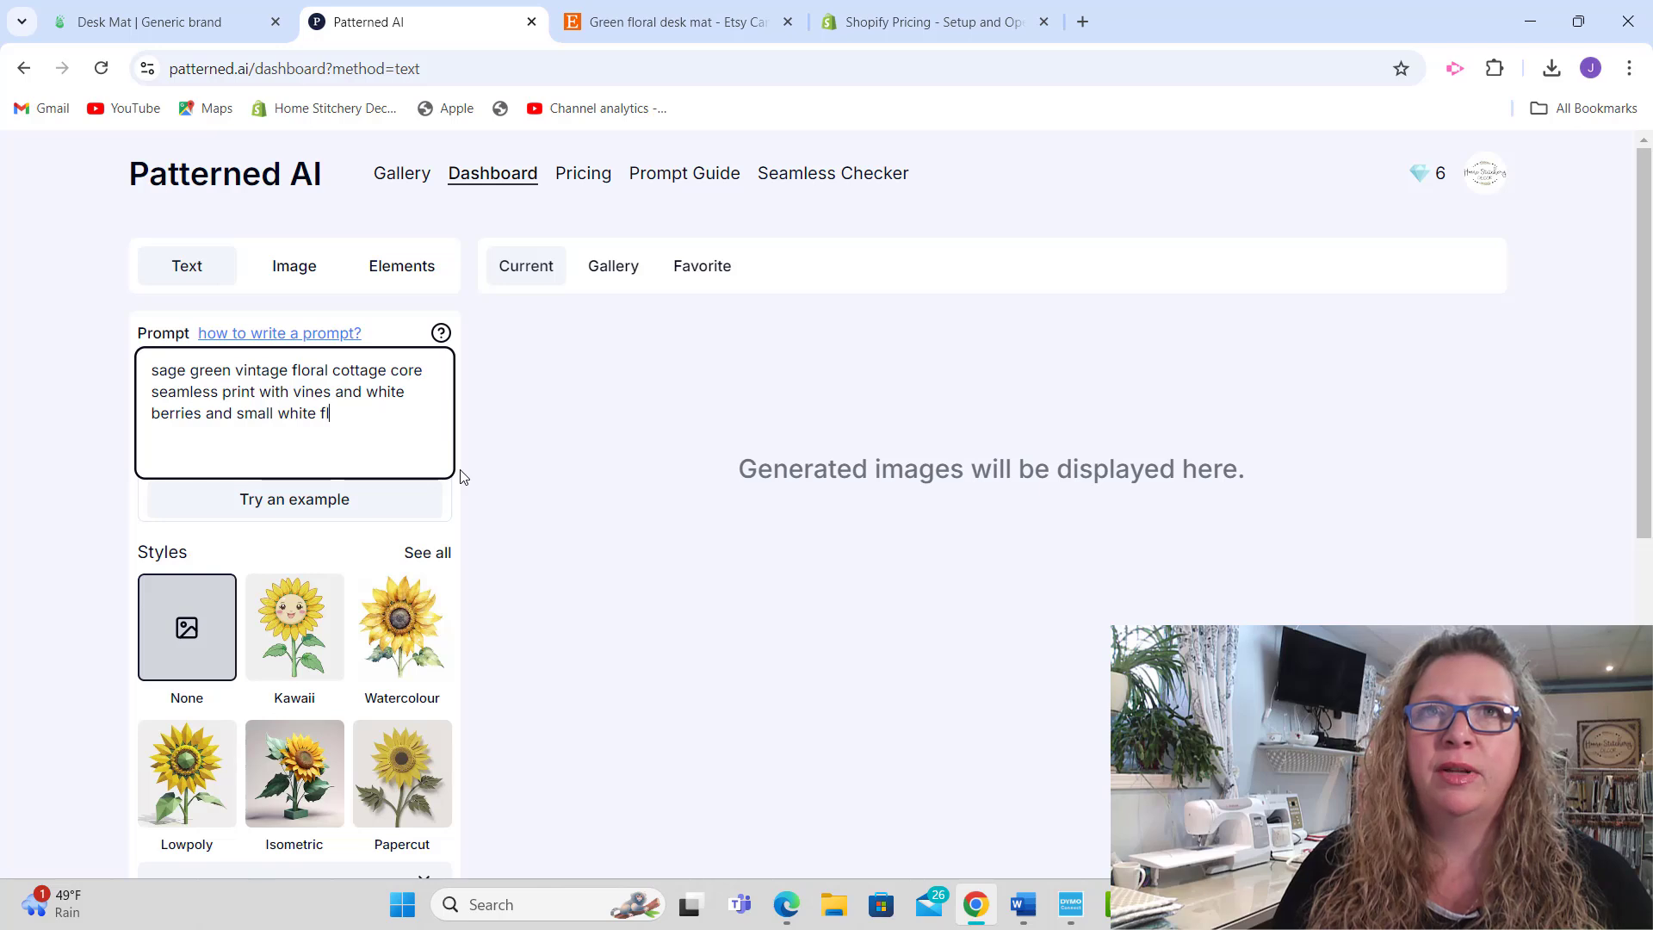
pyautogui.write('owers')
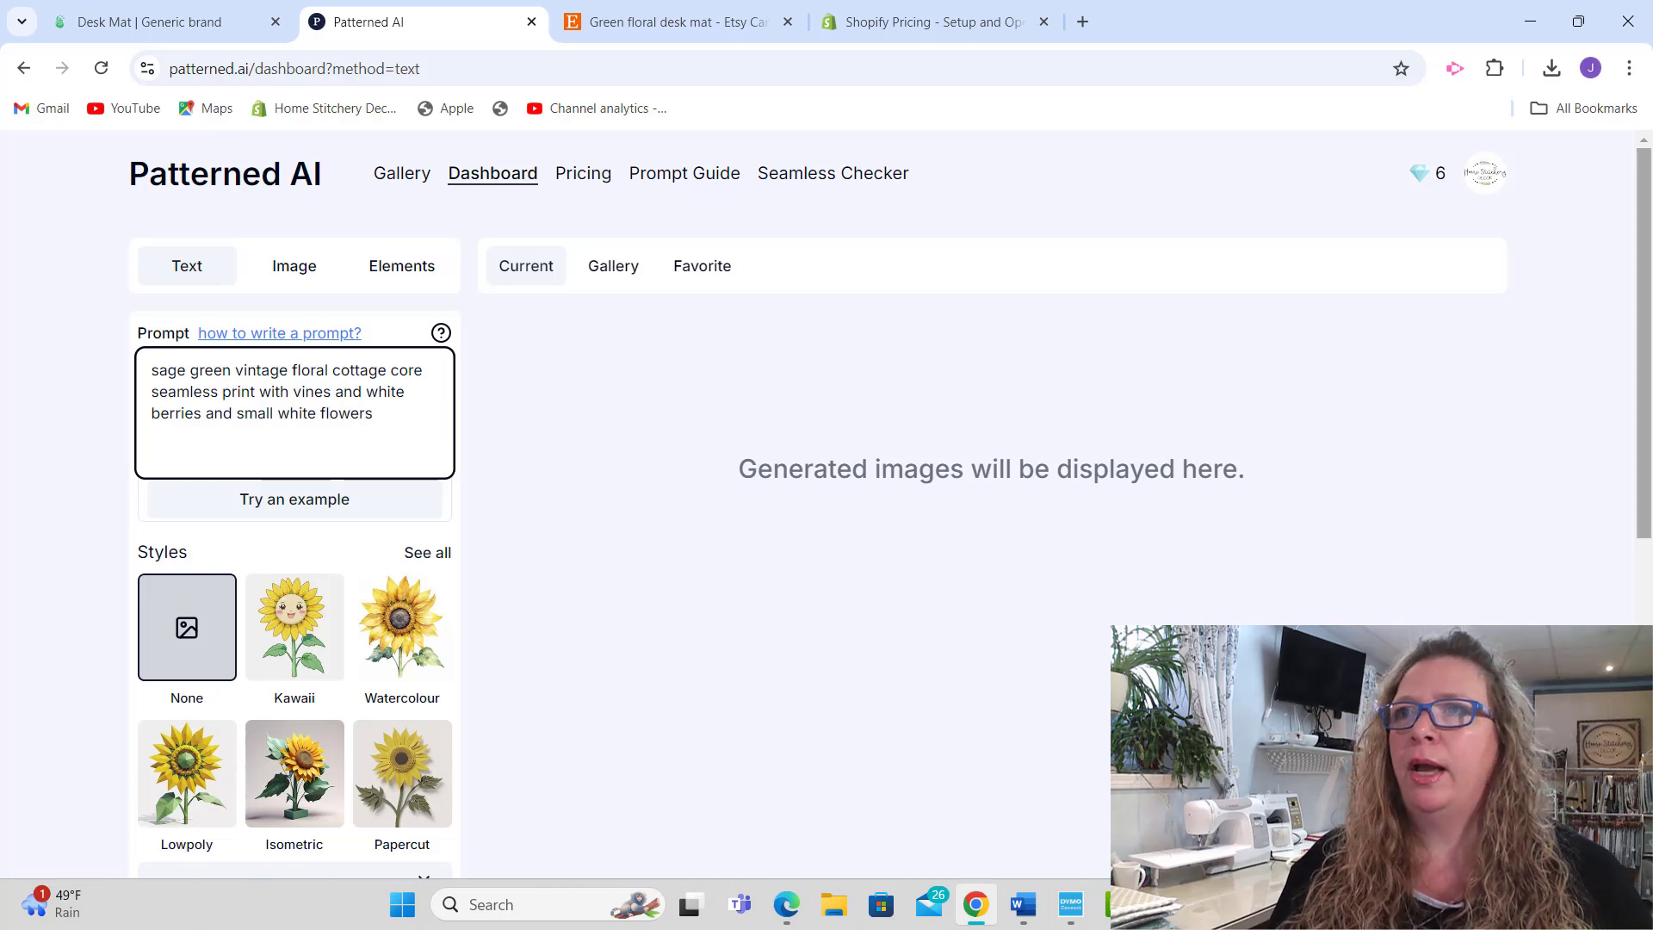
# Step: Generate two pattern images from the prompt with the style kept at None
pyautogui.scroll(-1, 1642, 427)
pyautogui.scroll(-4, 1642, 428)
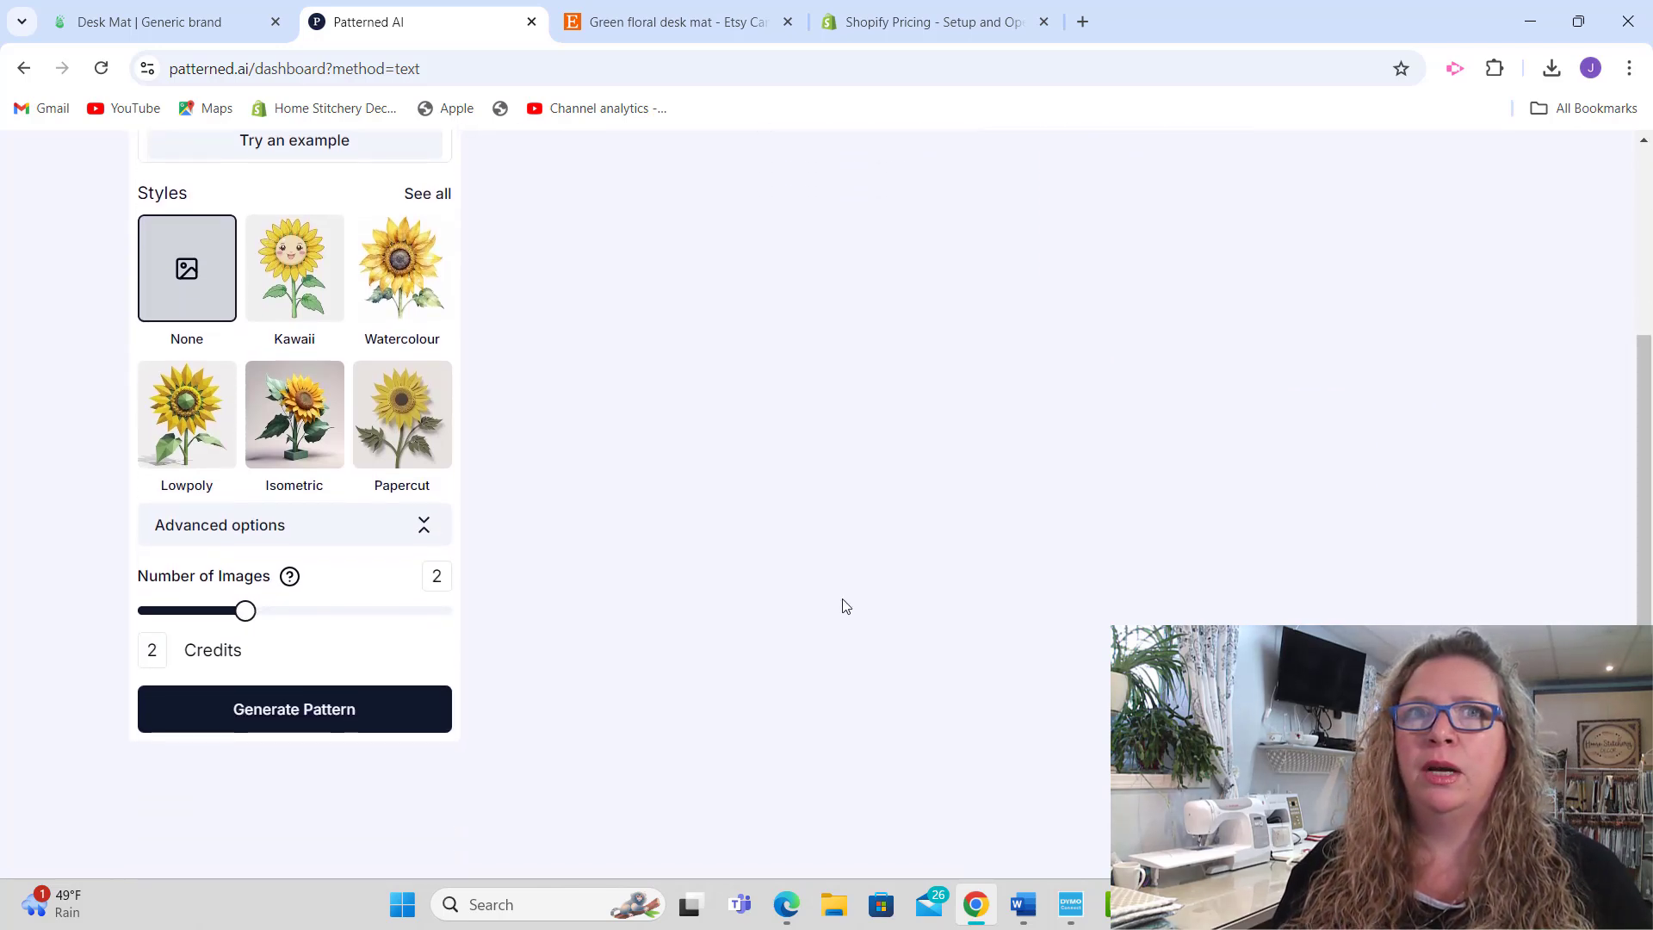
pyautogui.click(255, 717)
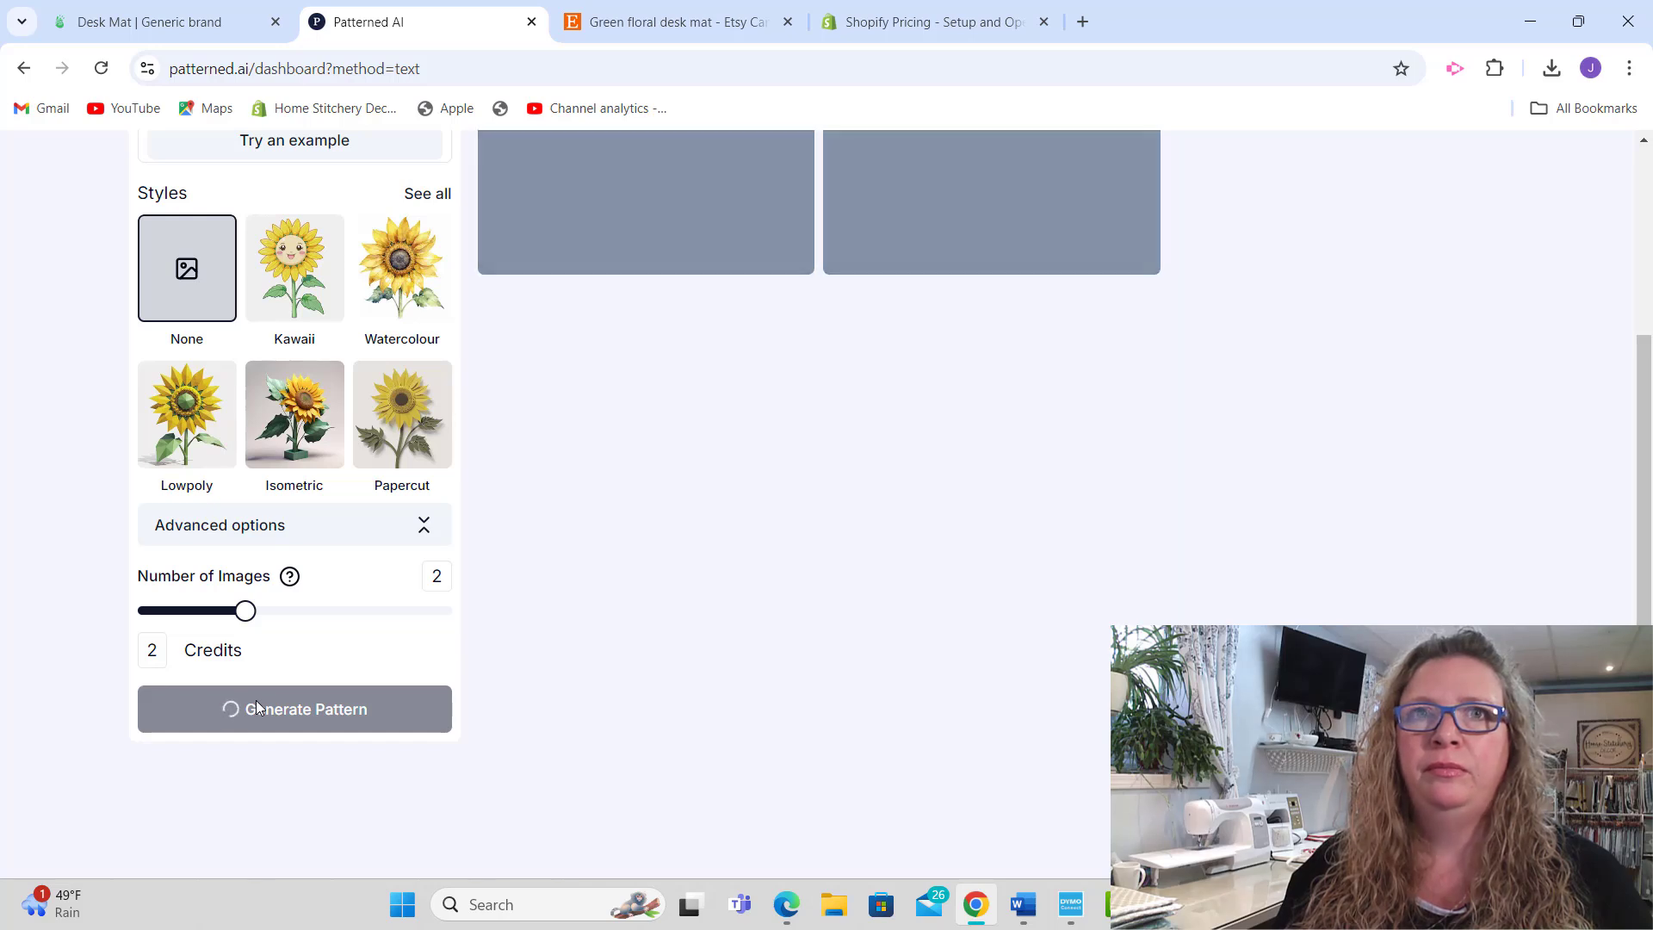
pyautogui.scroll(3, 1636, 482)
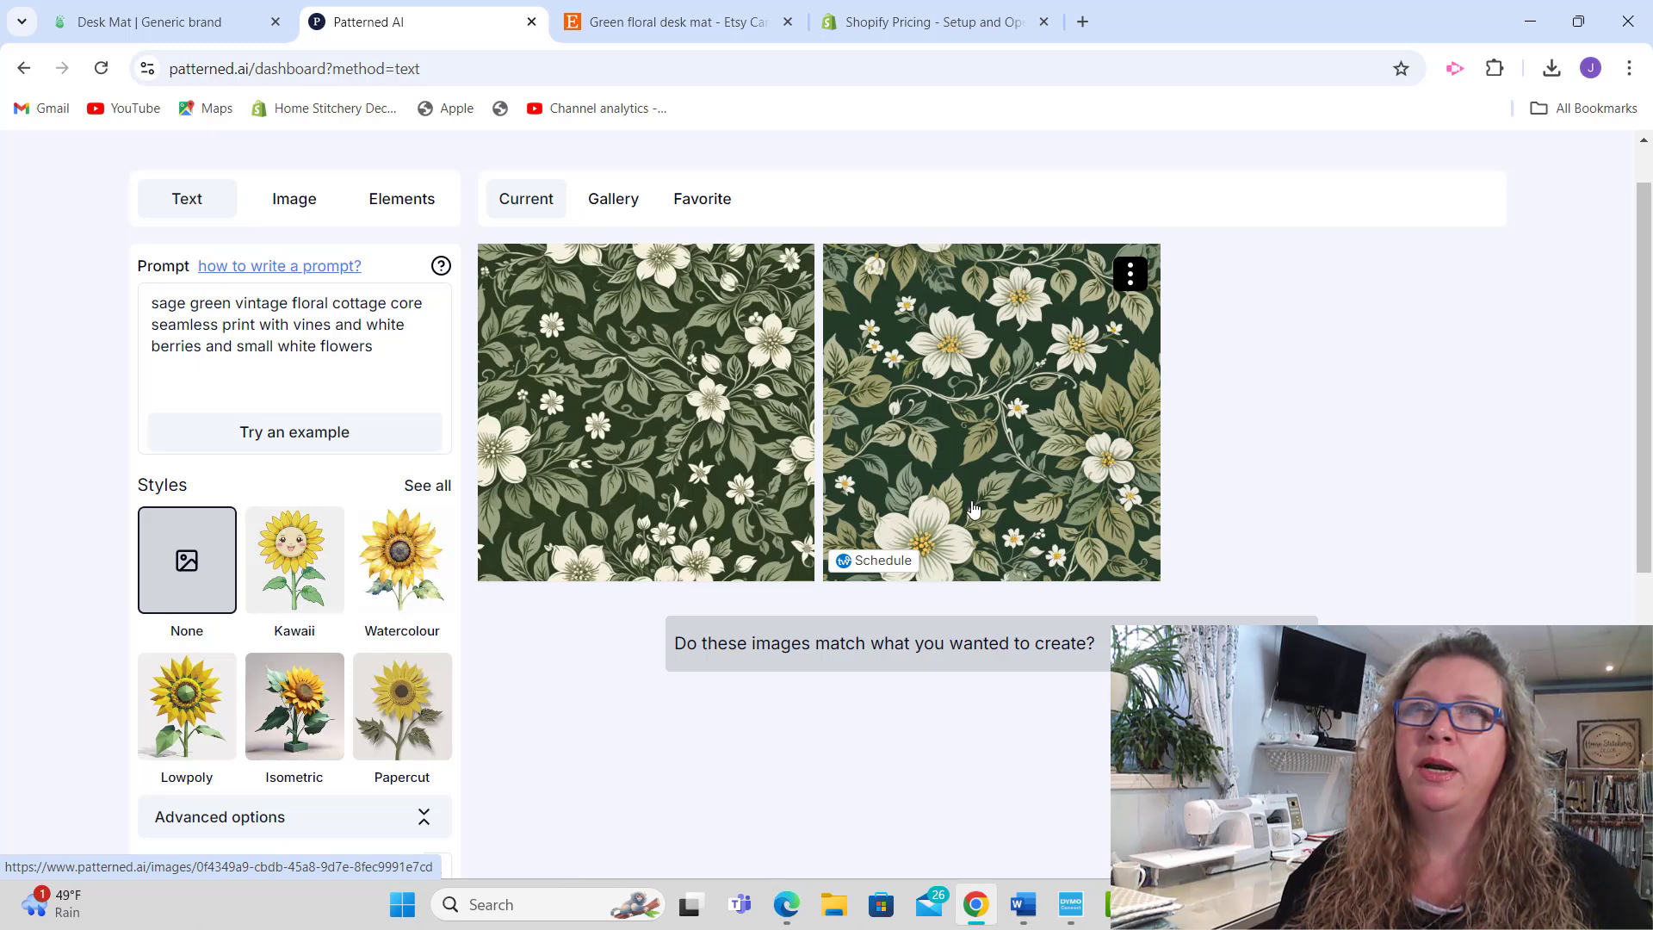
# Step: Open the first generated floral pattern and download it as the free small 1024×1024 px PNG
pyautogui.click(648, 469)
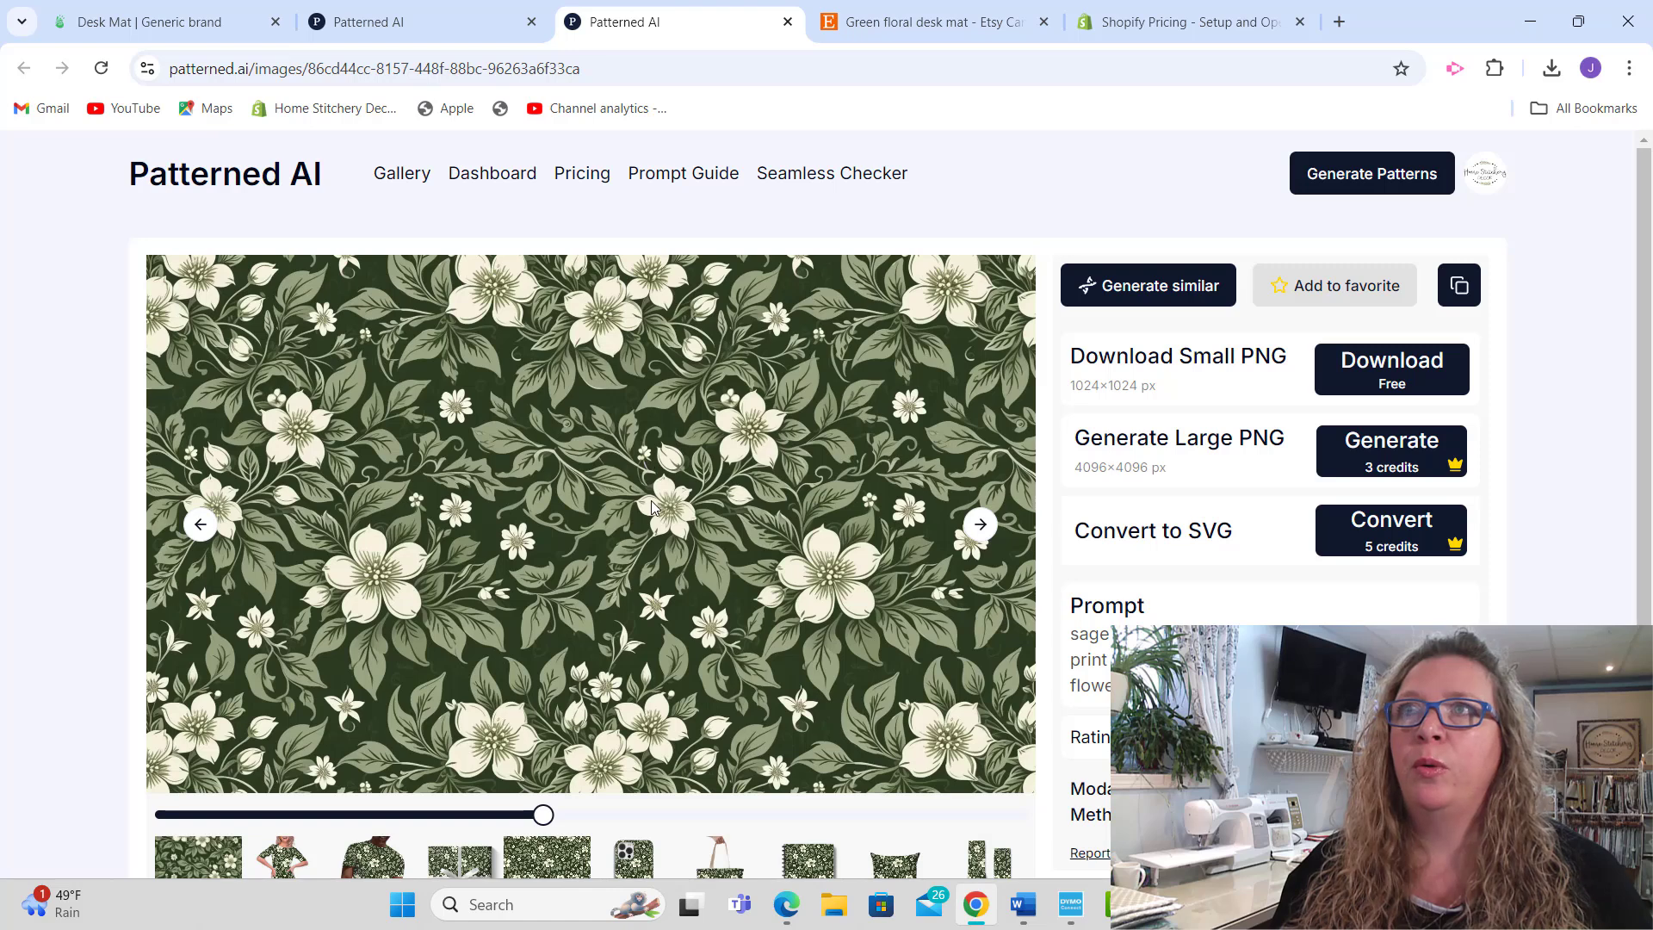
pyautogui.click(840, 186)
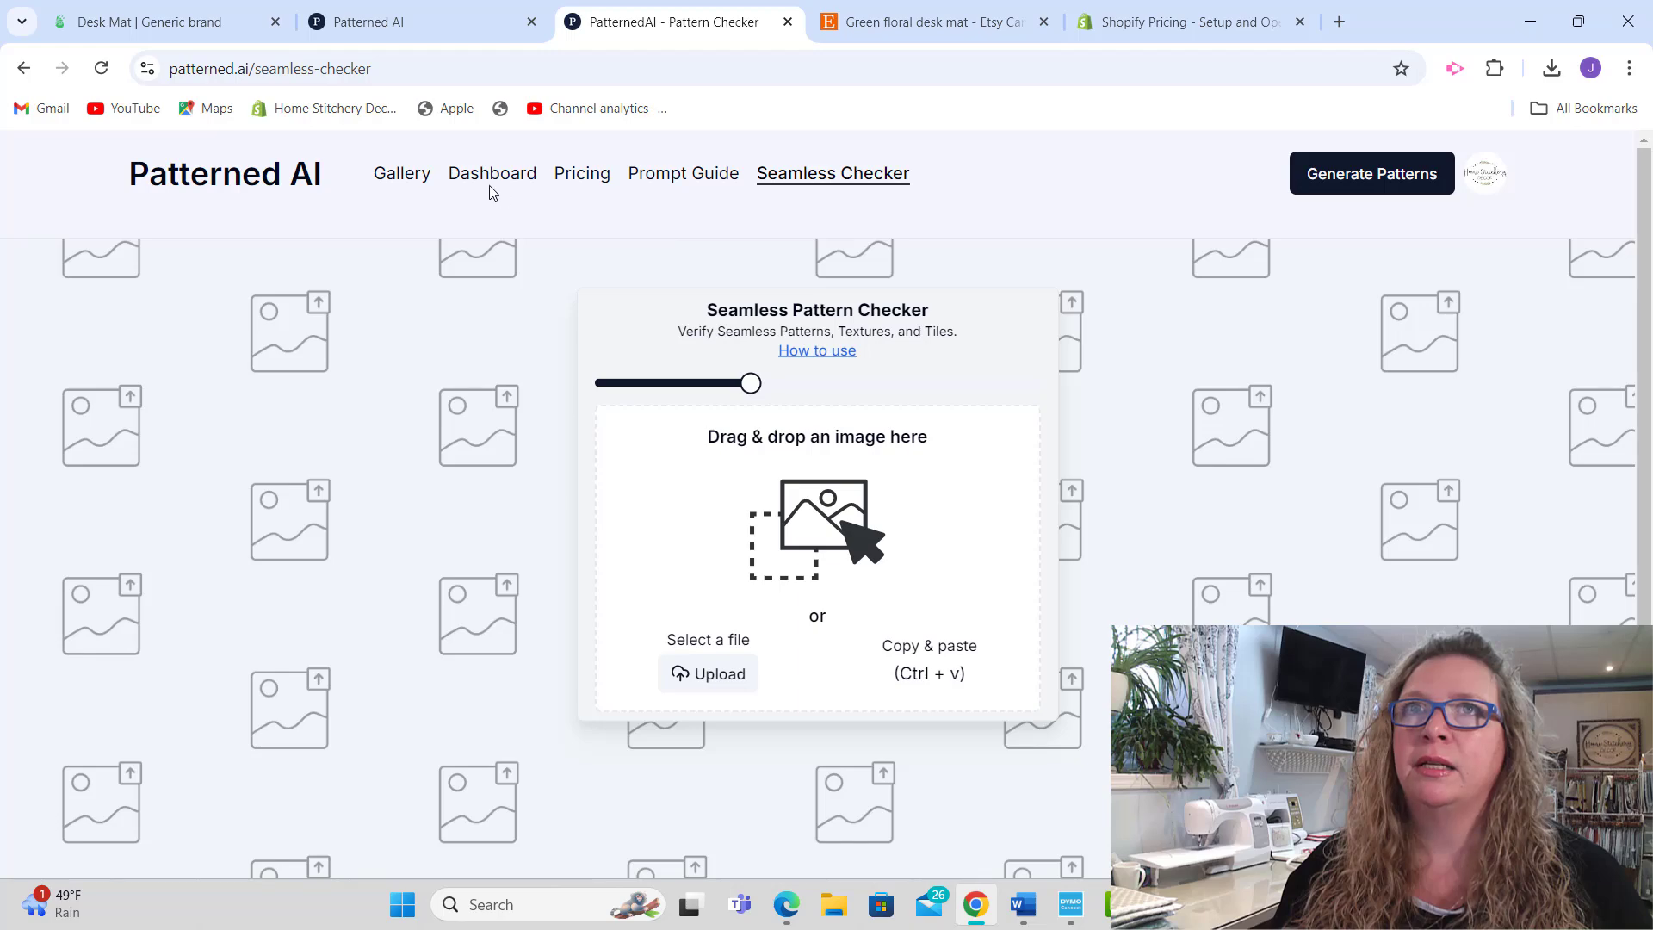
pyautogui.click(24, 68)
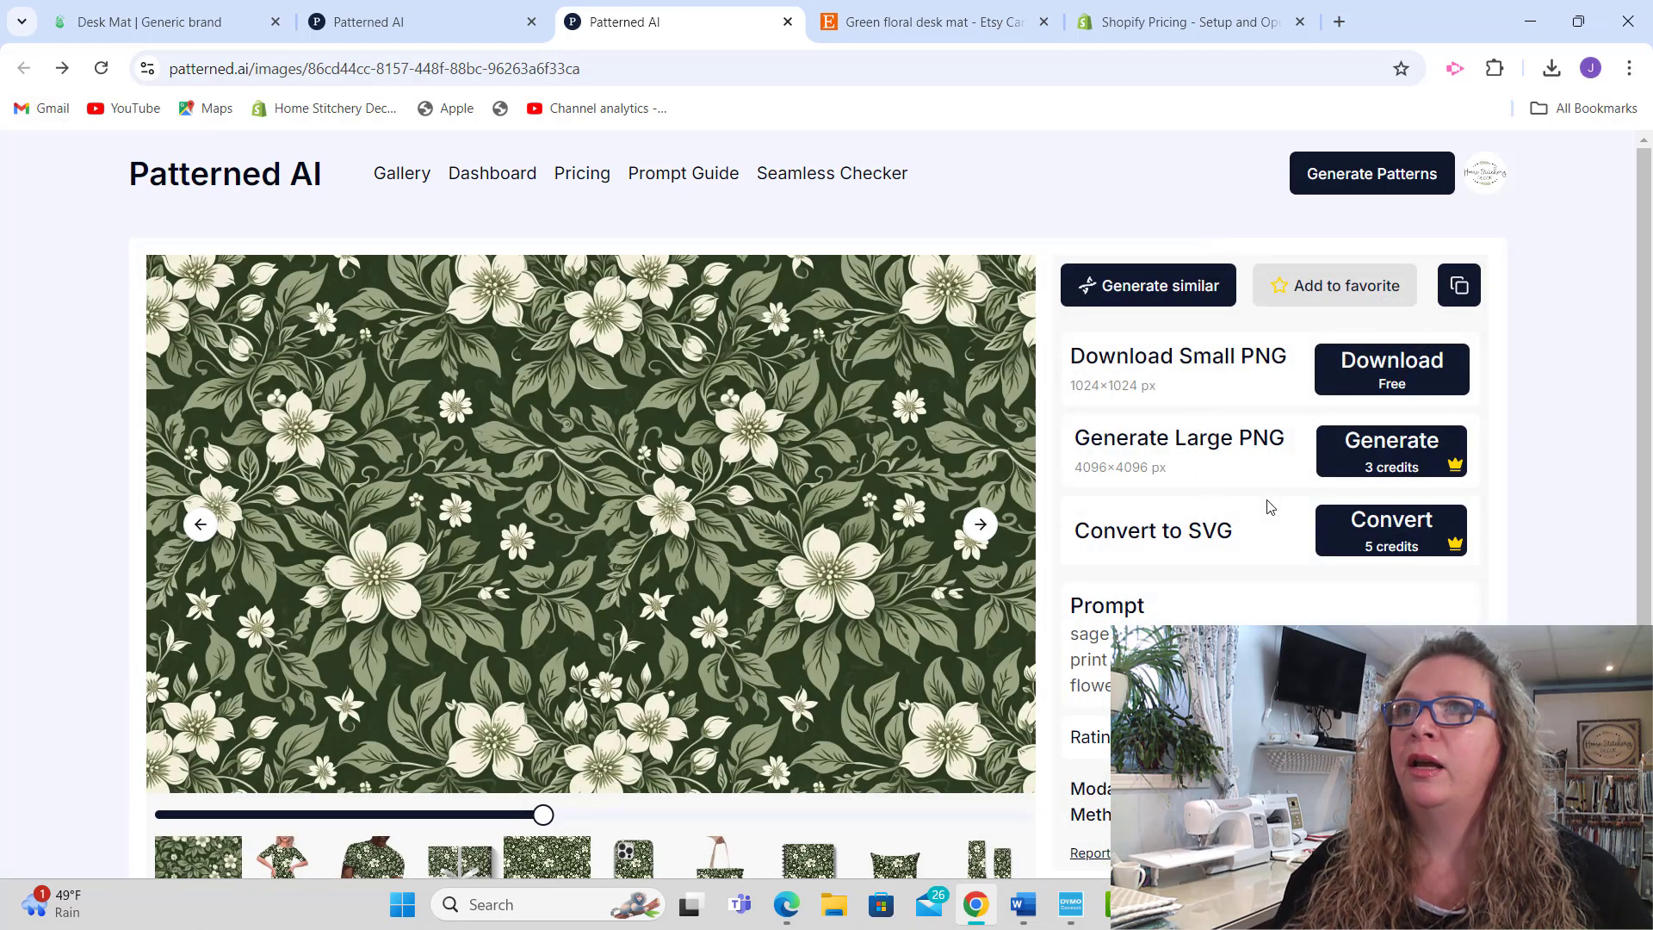
pyautogui.click(1426, 379)
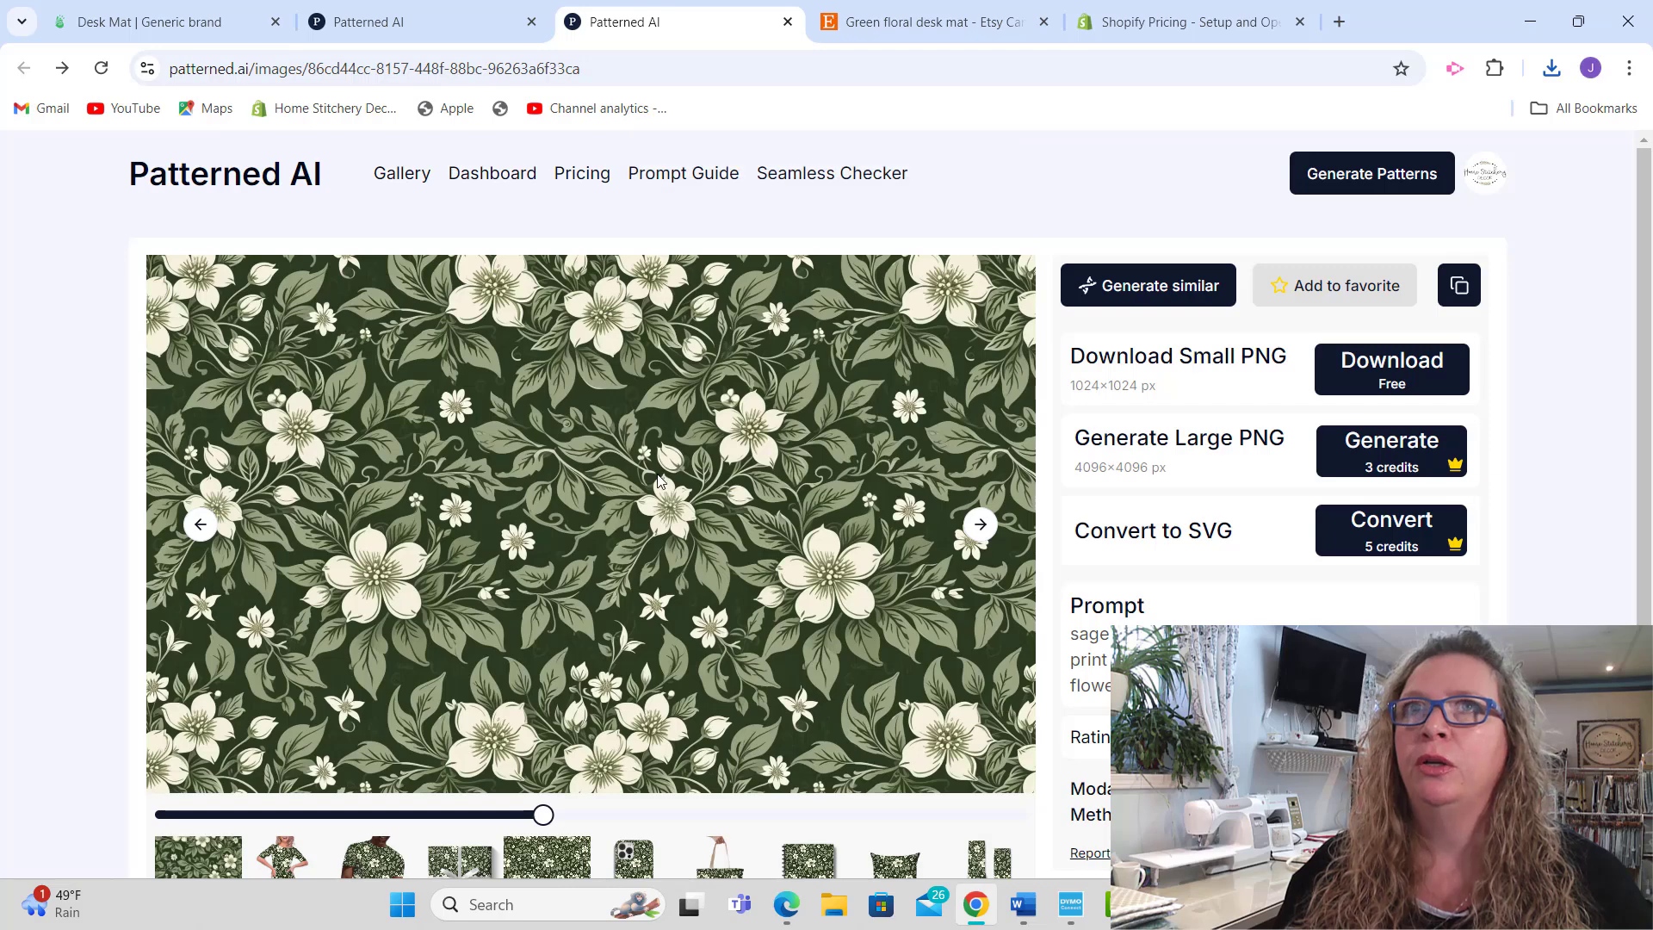
# Step: Load the downloaded PatternedAI-free-image-1724968196345.png into the Seamless Checker to preview the repeating pattern
pyautogui.click(798, 177)
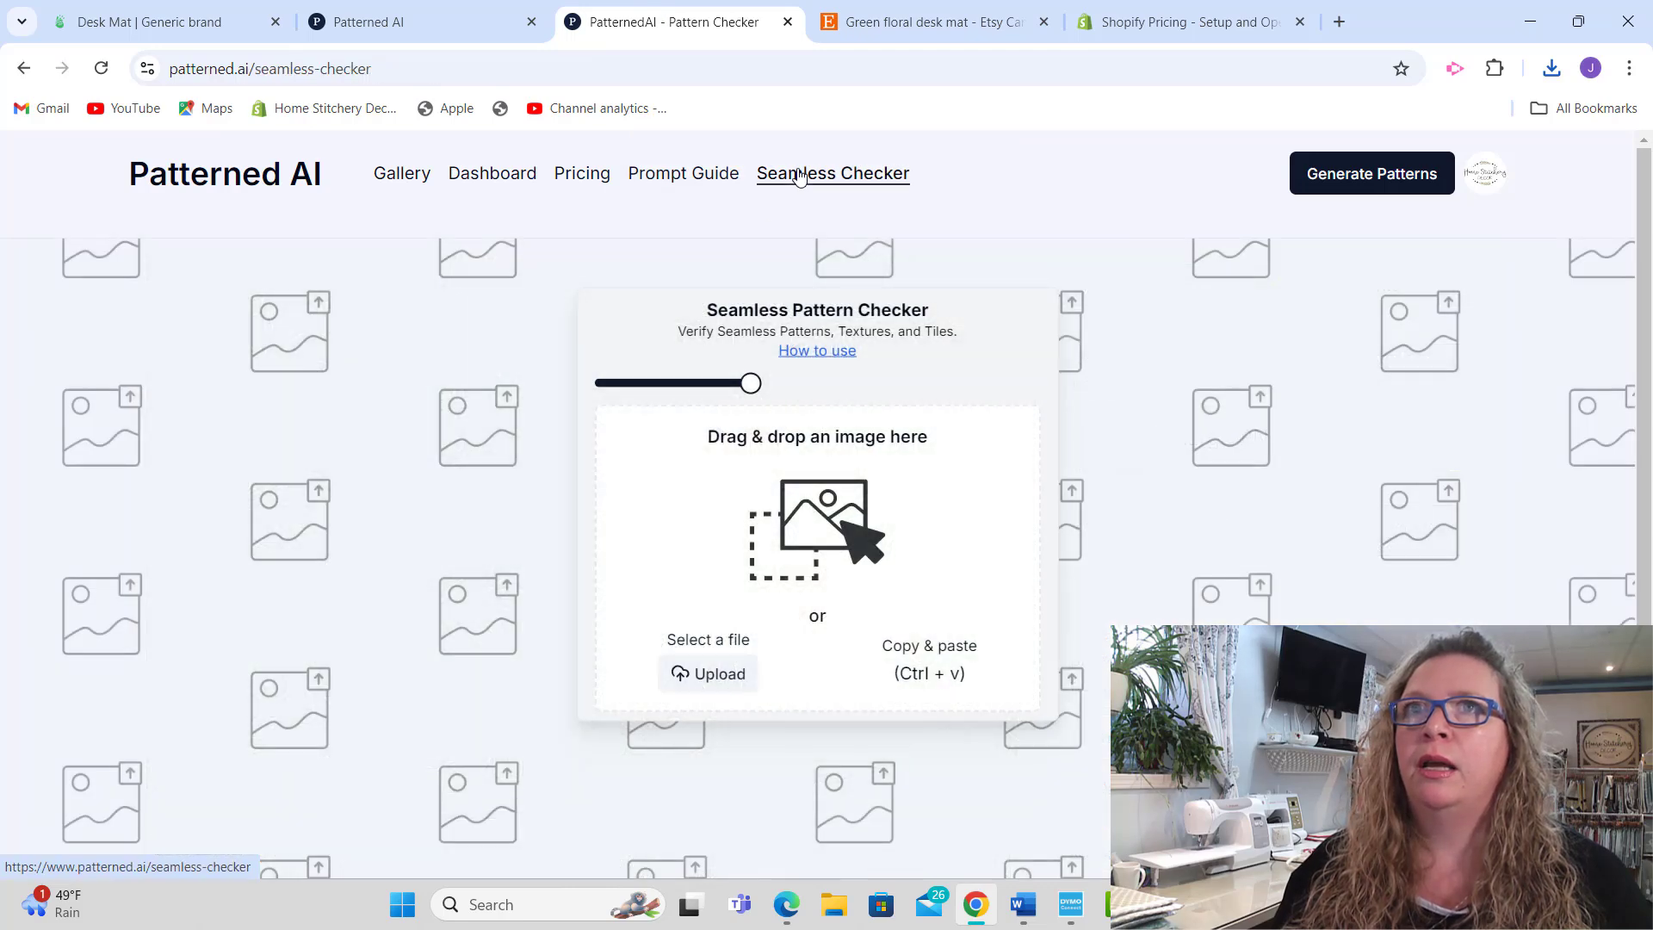
pyautogui.click(735, 680)
pyautogui.click(439, 385)
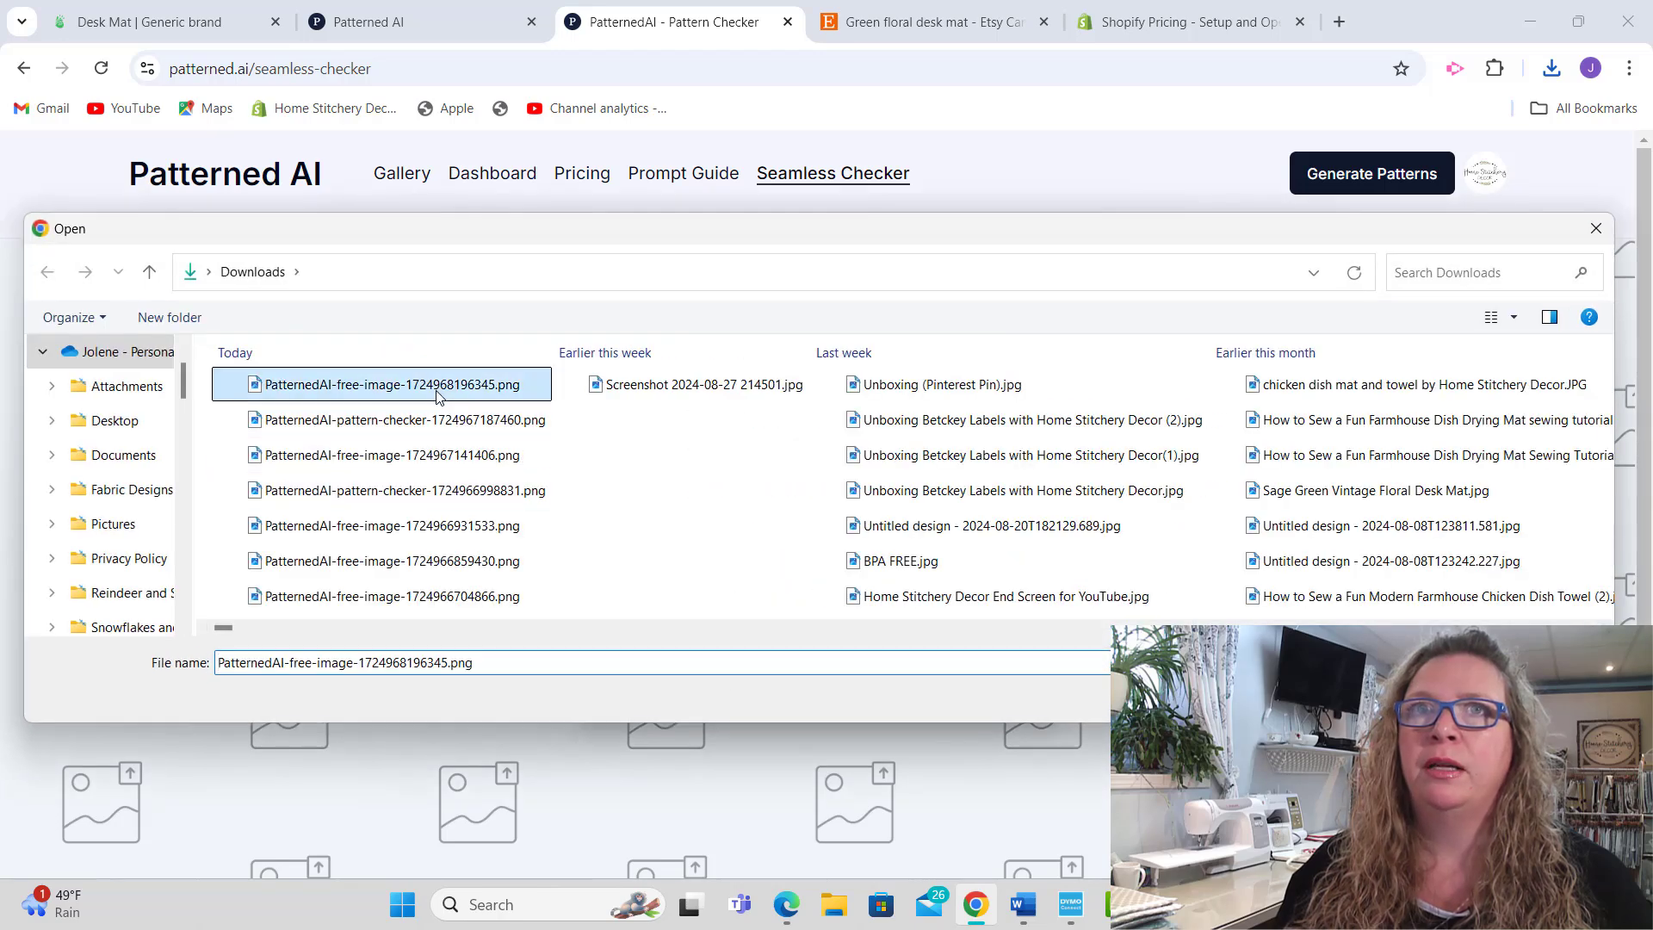
pyautogui.click(1448, 698)
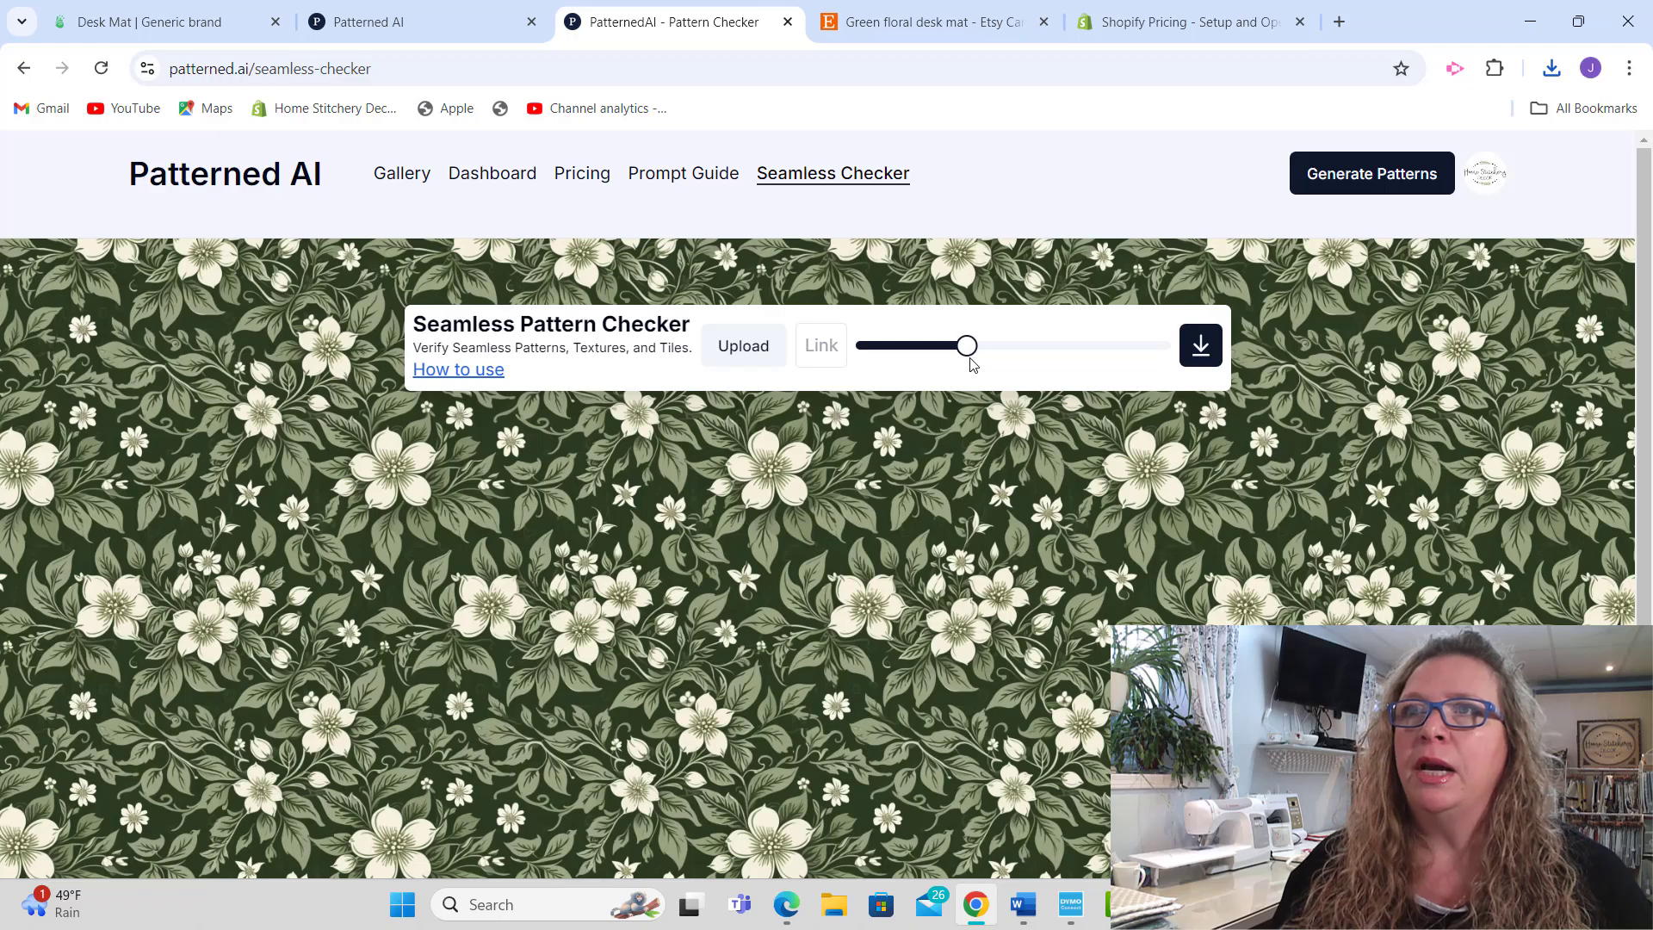
# Step: Enlarge the repeating pattern in the Seamless Checker to its maximum scale and download the tiled image
pyautogui.moveTo(967, 351); pyautogui.dragTo(1108, 363)
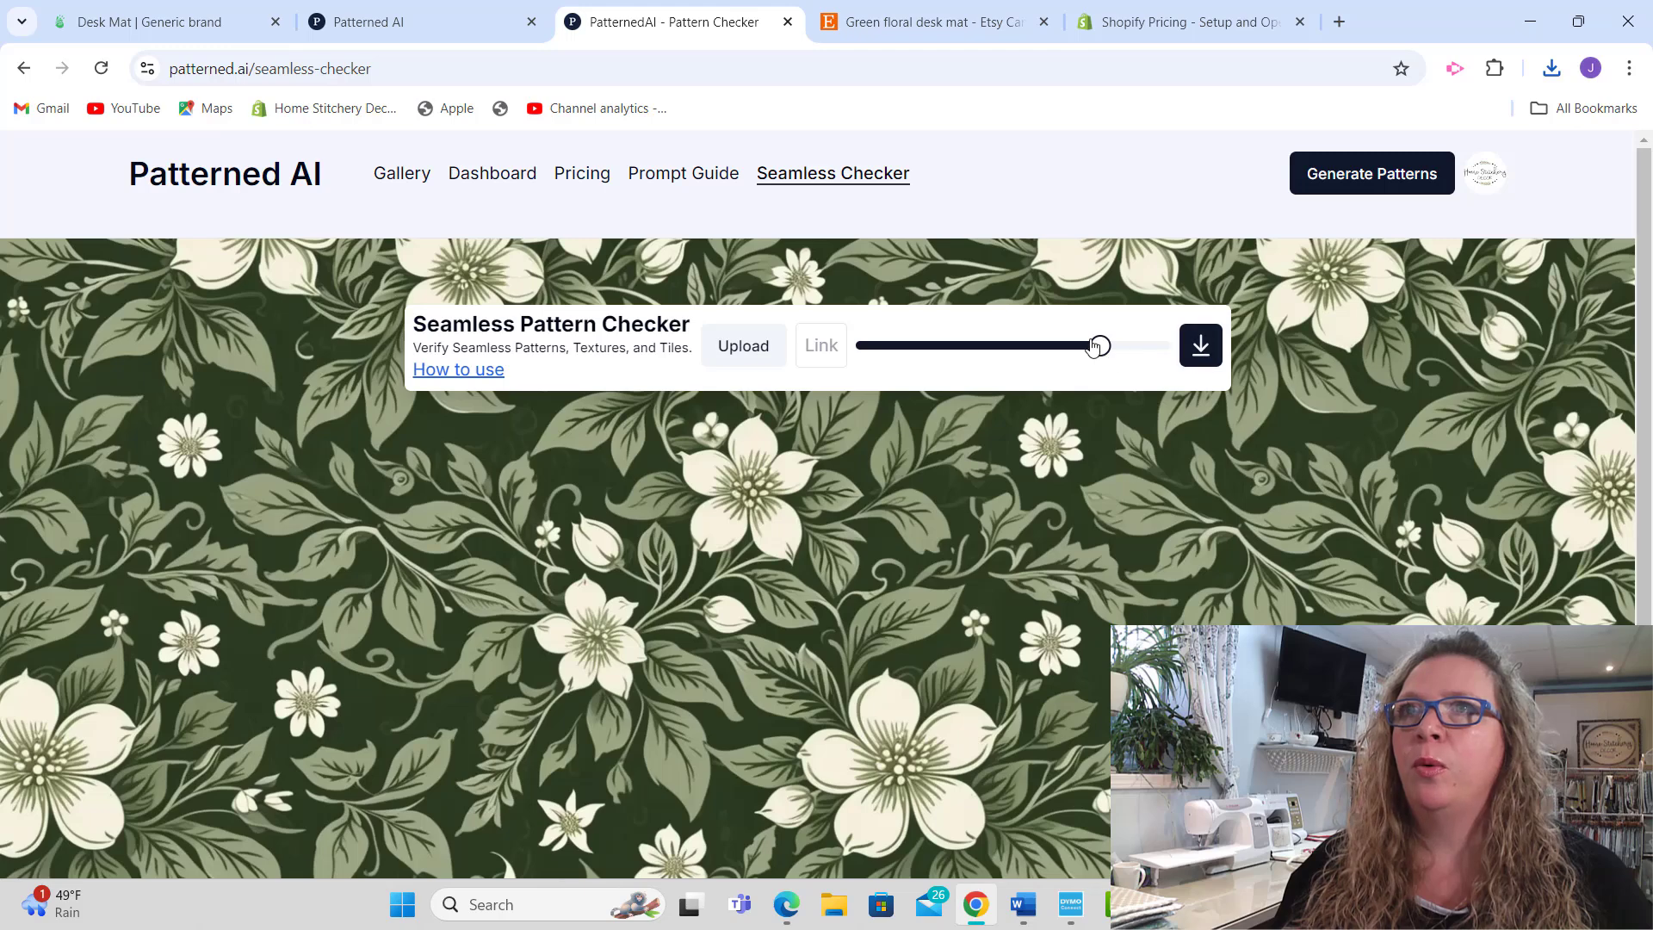
pyautogui.moveTo(1102, 348); pyautogui.dragTo(1181, 365)
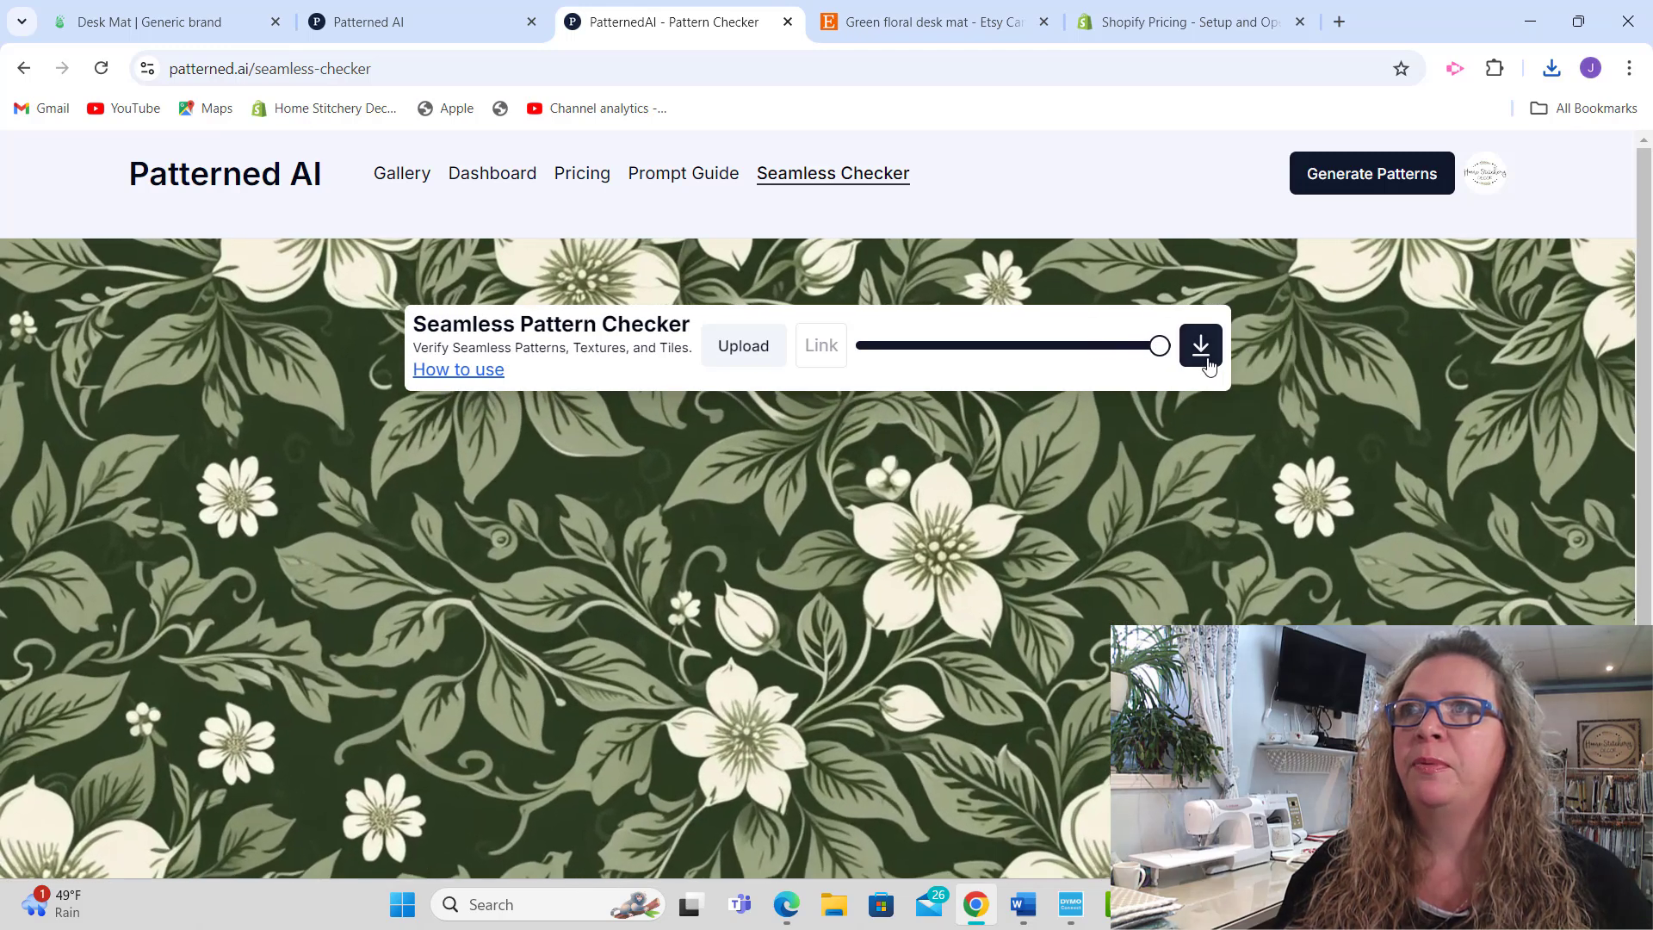
pyautogui.click(1203, 349)
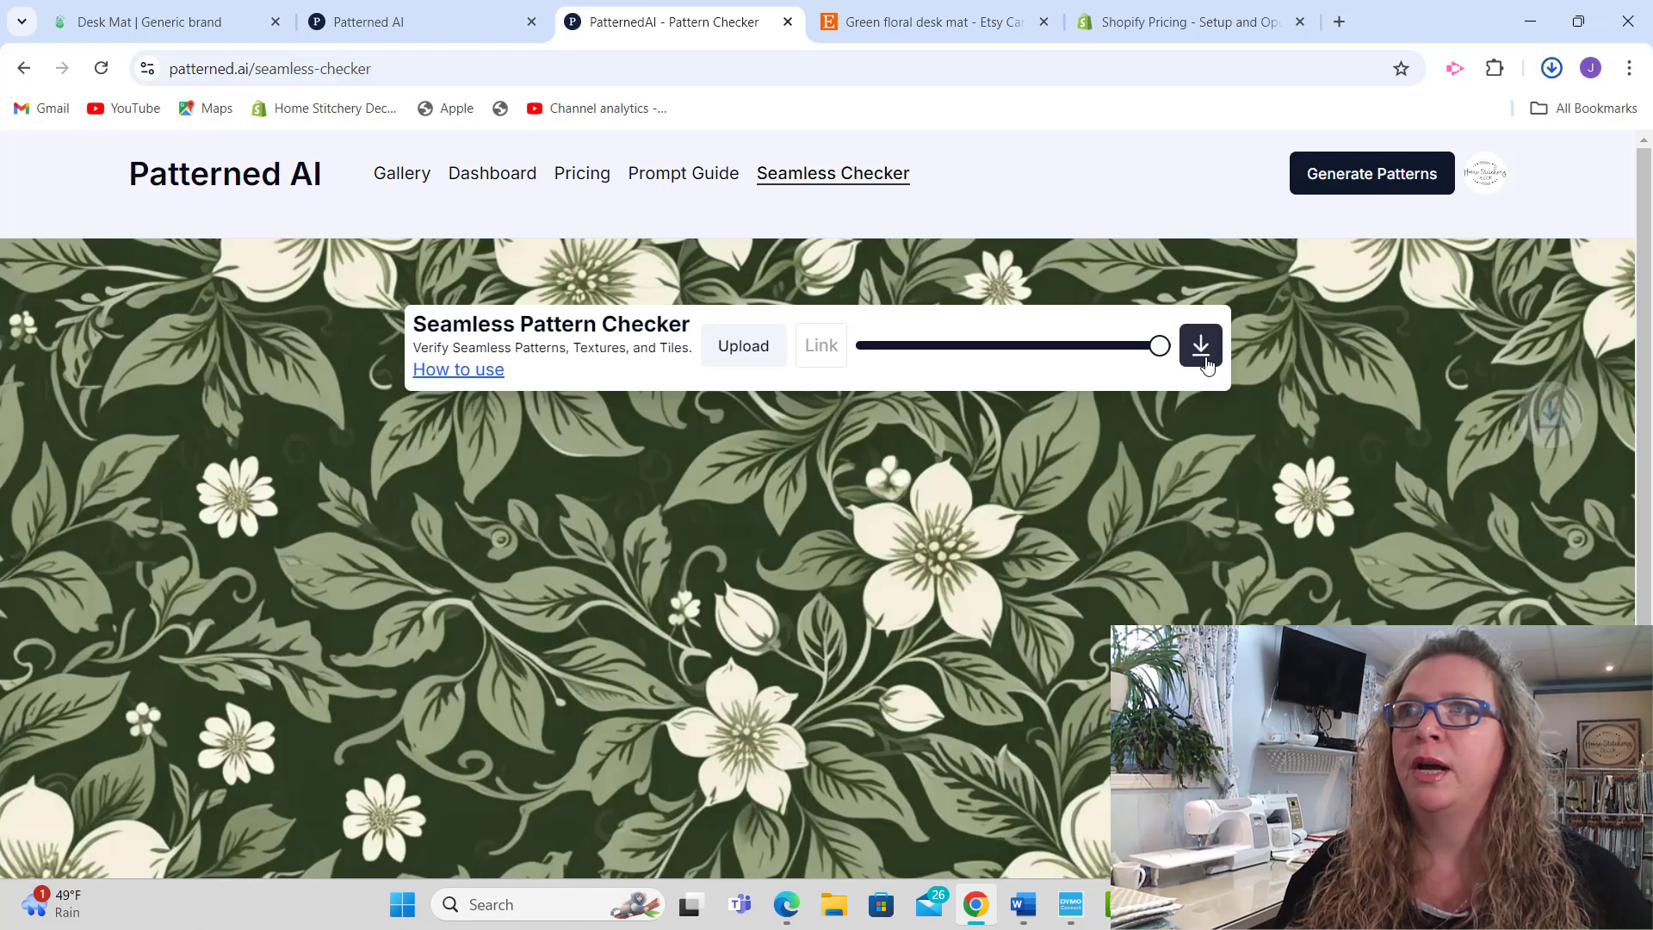
# Step: Switch to Printify and browse the Mouse Pads category under Accessories for the Generic brand Desk Mat
pyautogui.click(195, 29)
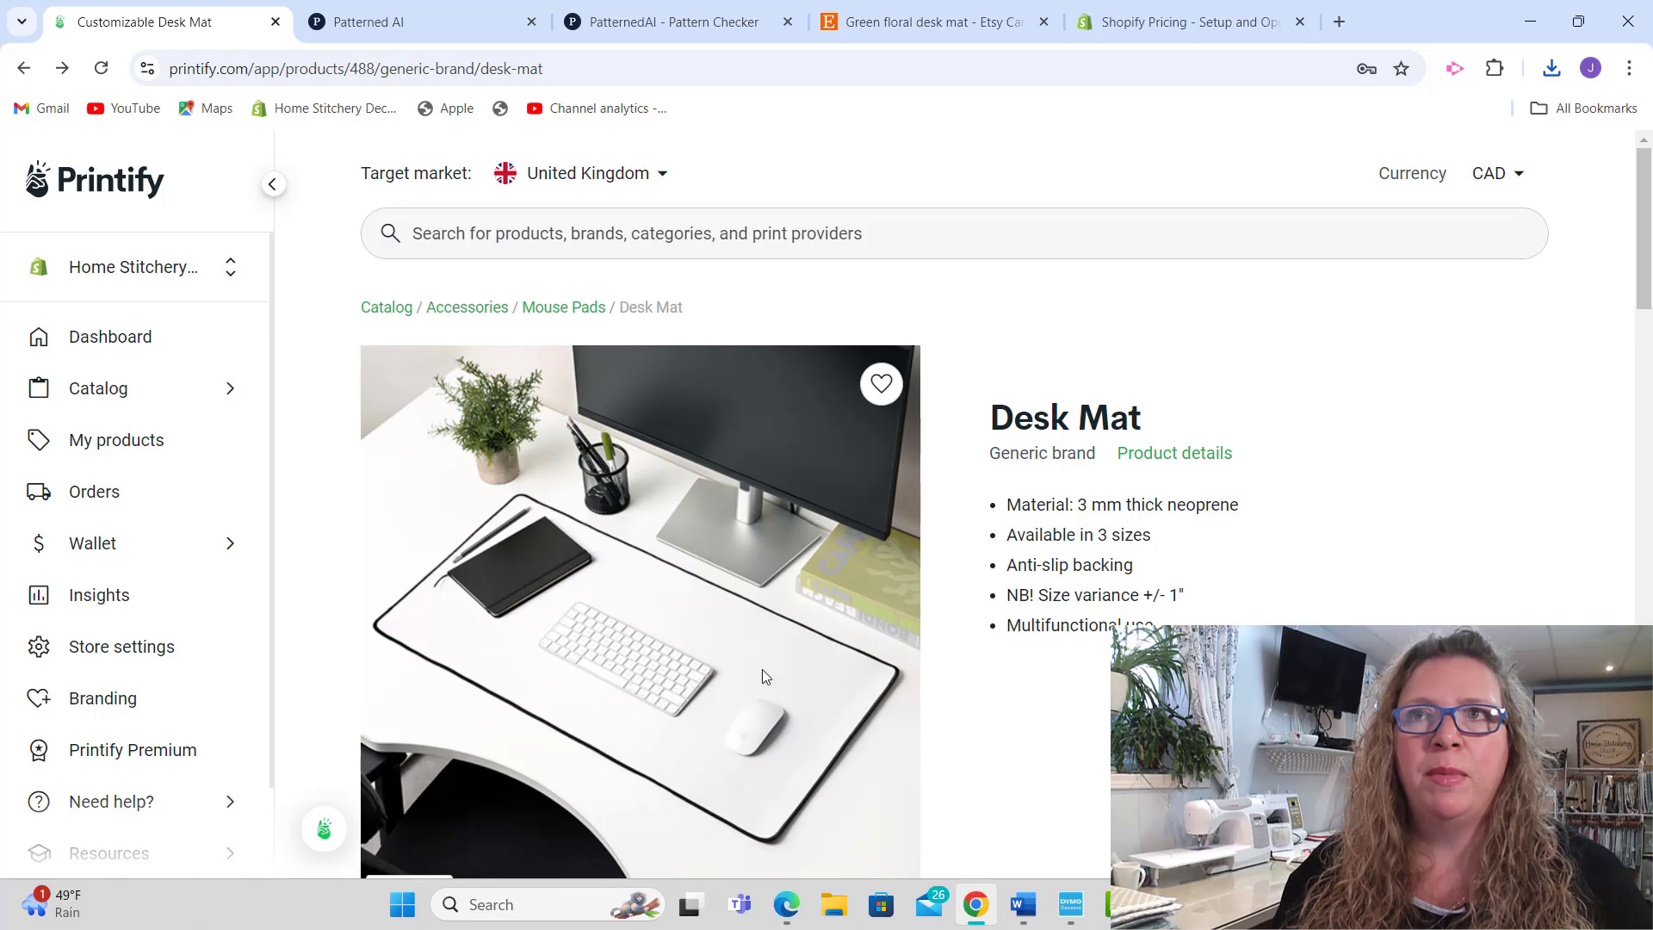
pyautogui.moveTo(128, 402)
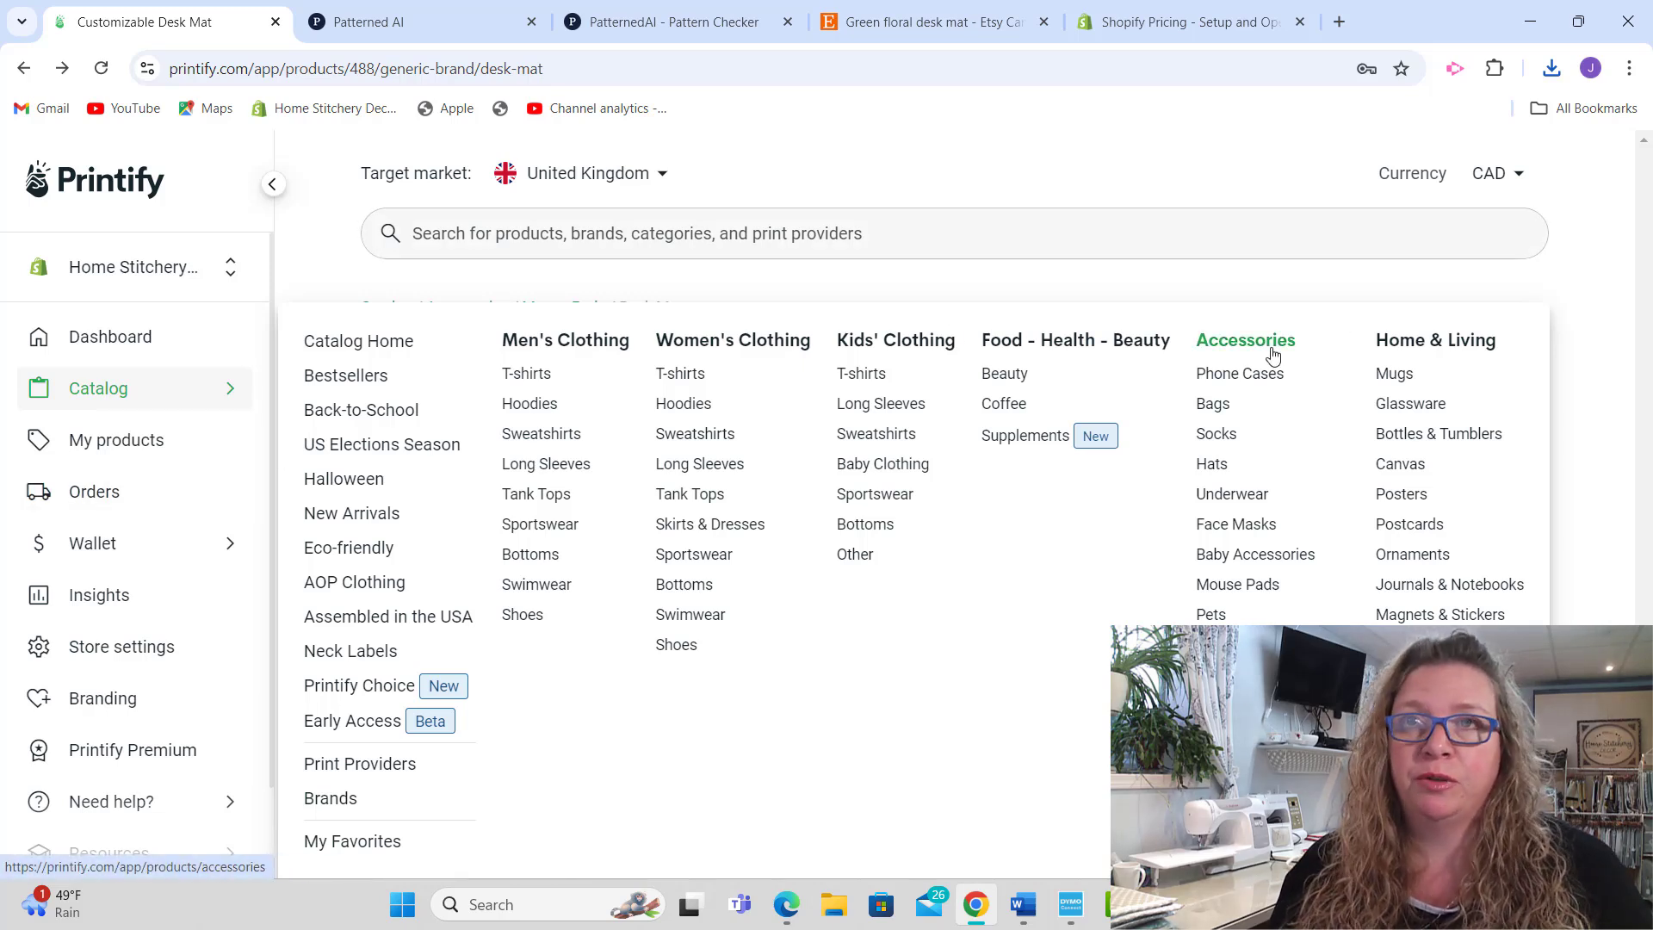
pyautogui.click(1248, 588)
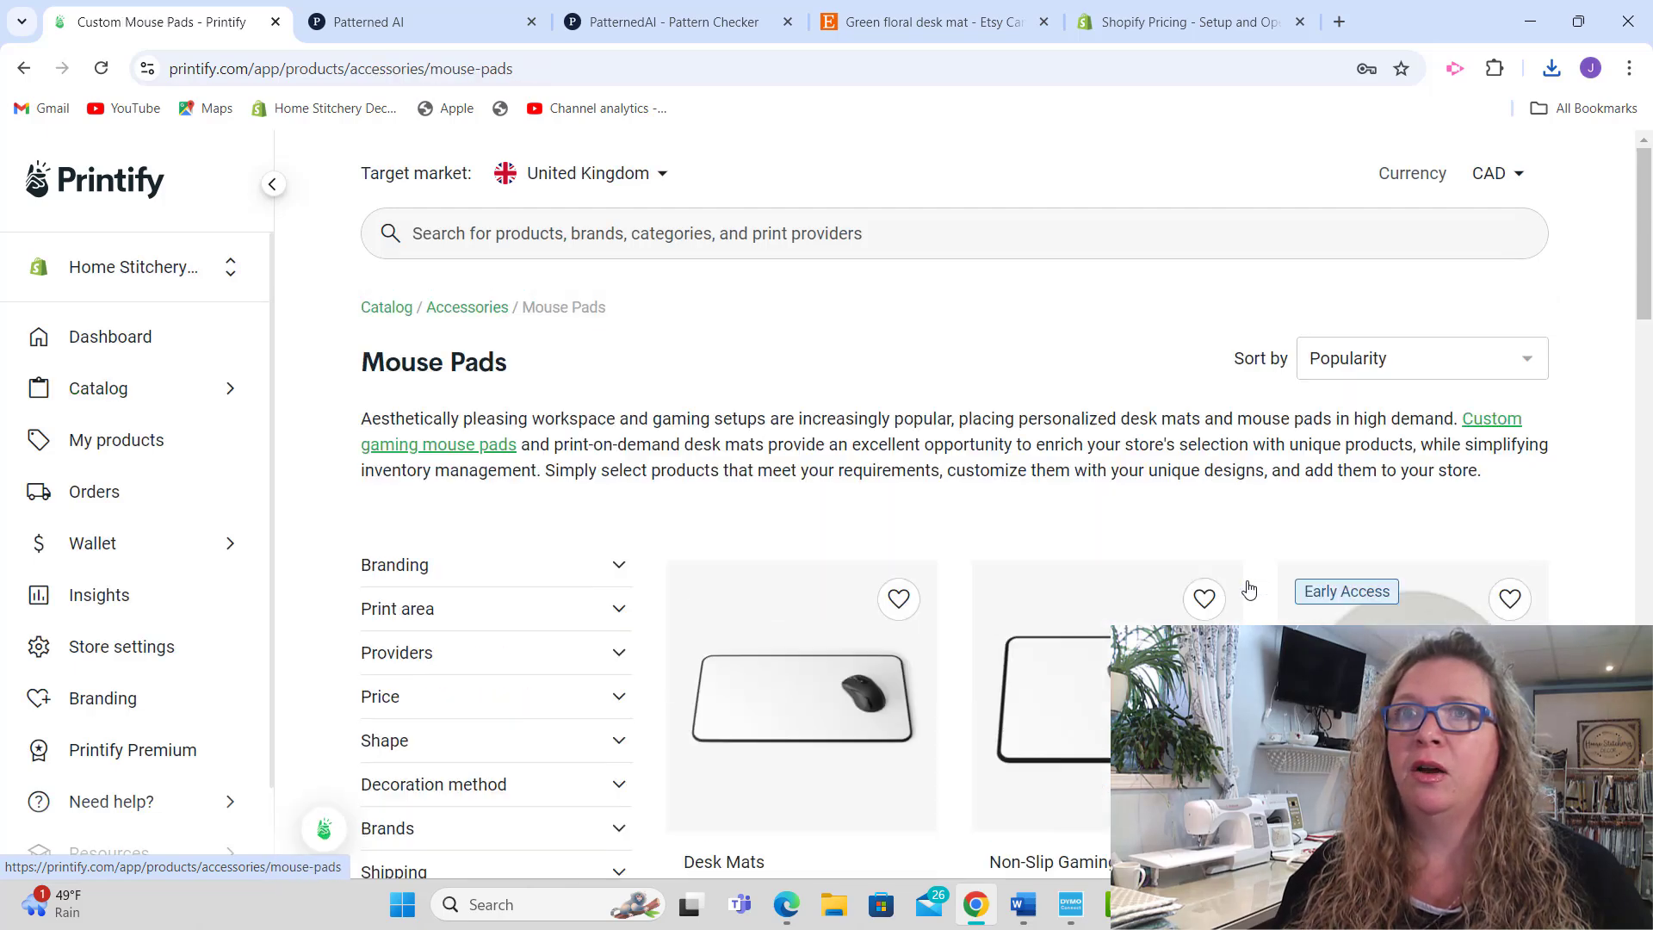
pyautogui.moveTo(1645, 284); pyautogui.dragTo(1647, 452)
pyautogui.scroll(-7, 1646, 452)
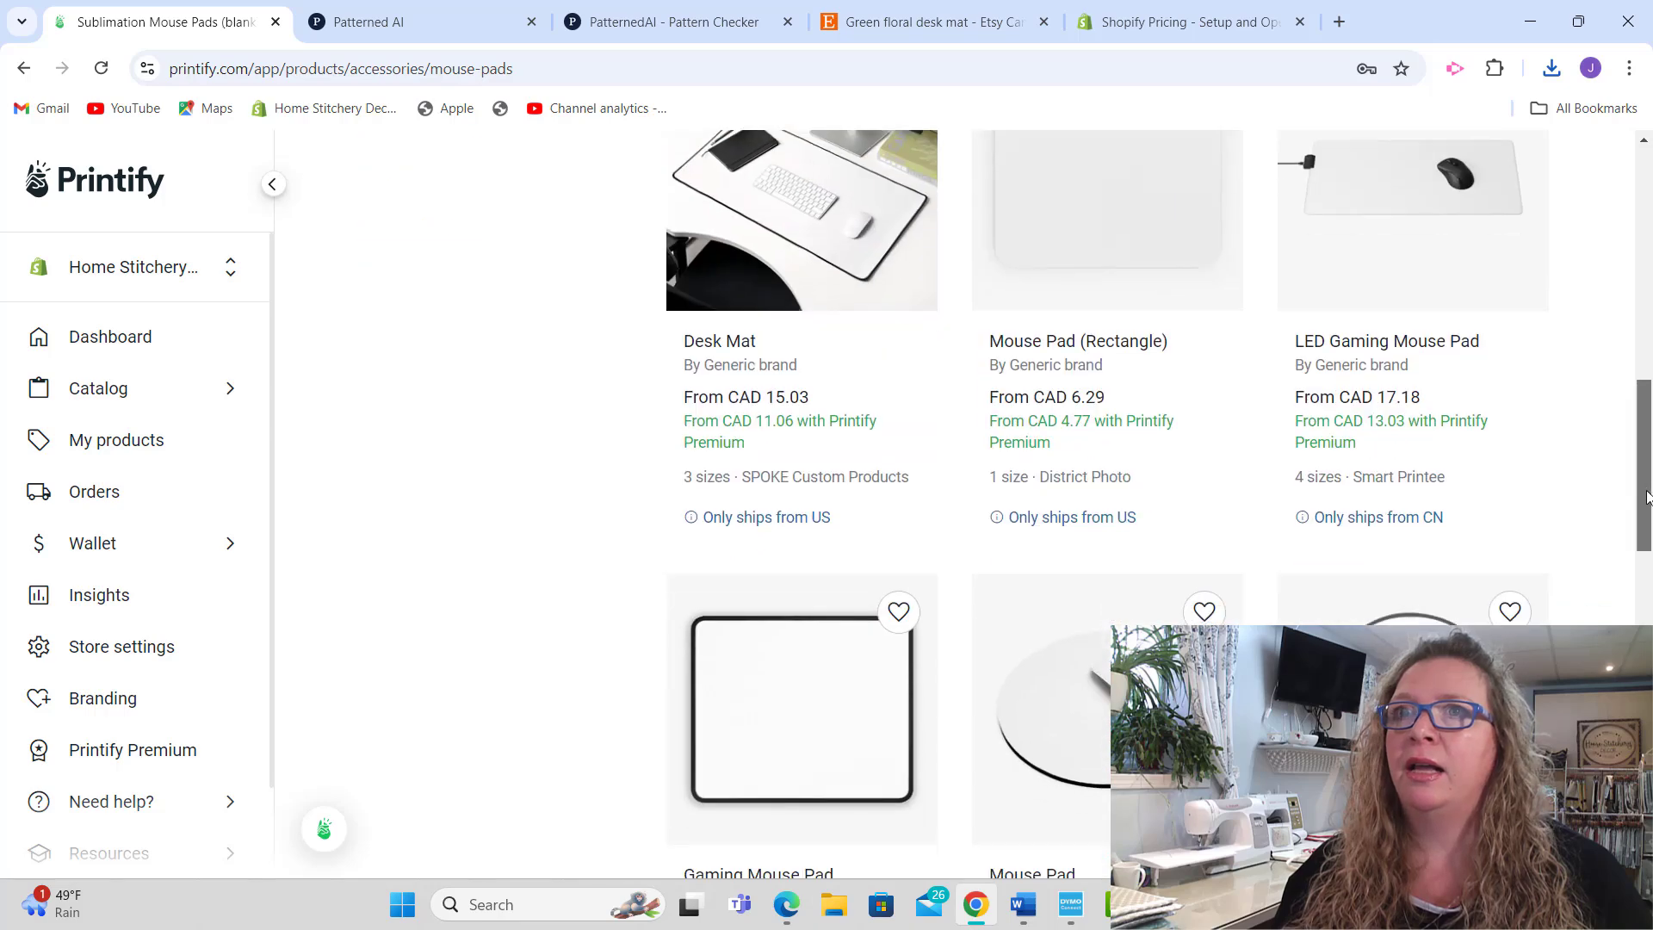
pyautogui.scroll(4, 1646, 461)
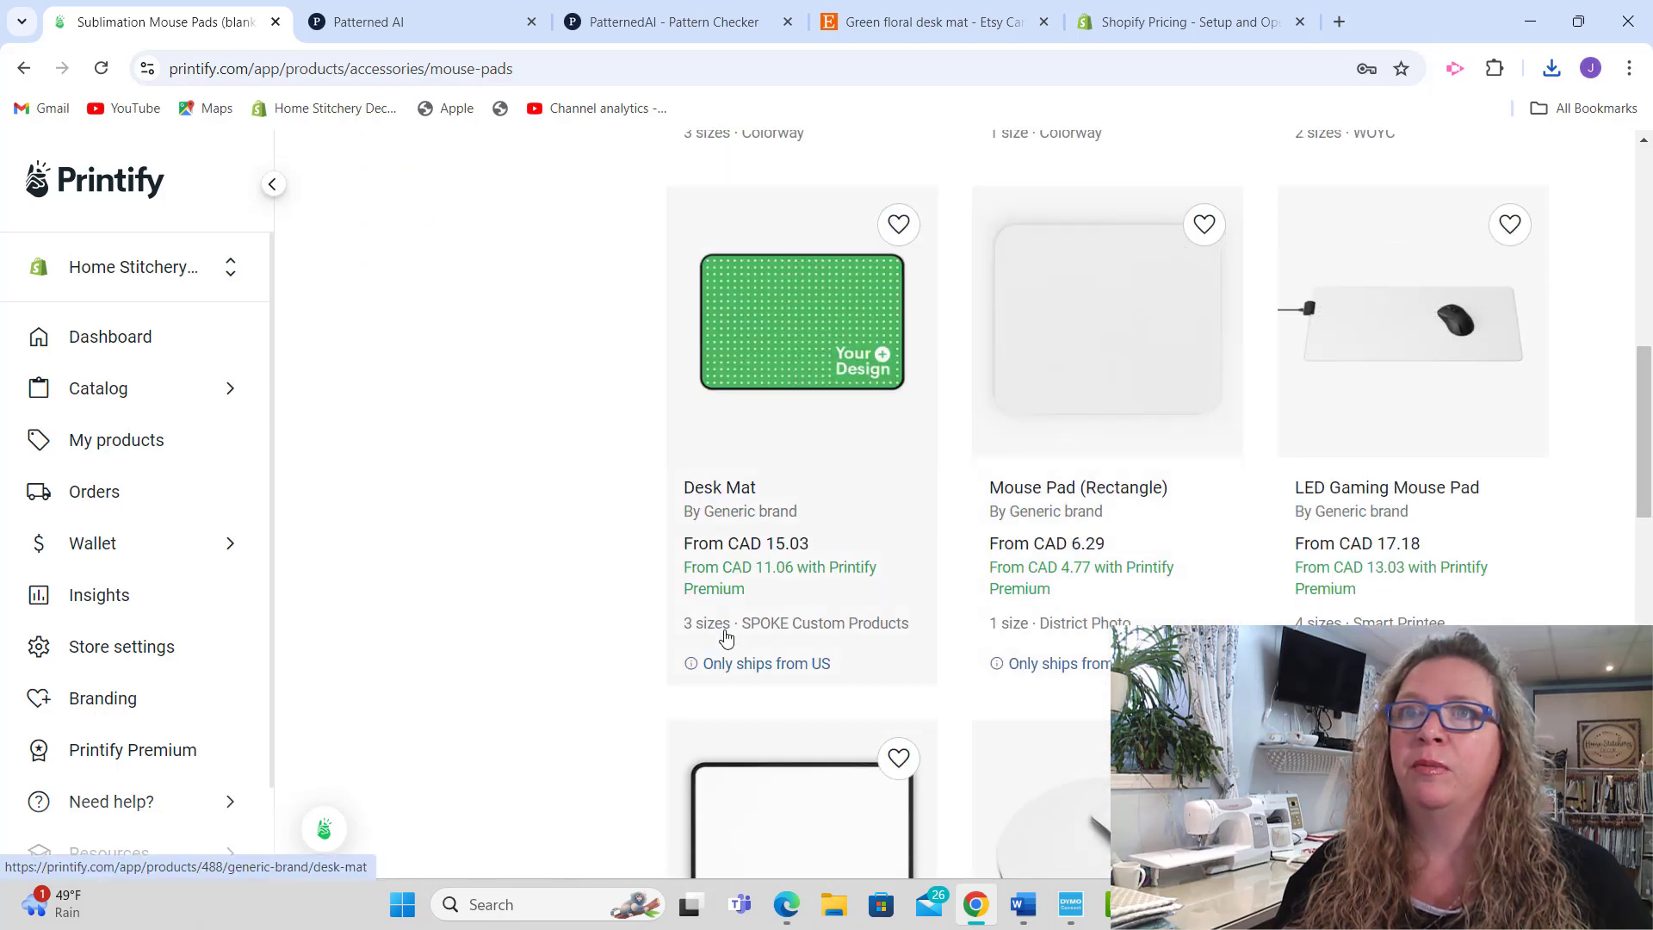
# Step: Open the Generic brand Desk Mat and start designing it with SPOKE Custom Products as the provider
pyautogui.click(821, 345)
pyautogui.scroll(-5, 1649, 430)
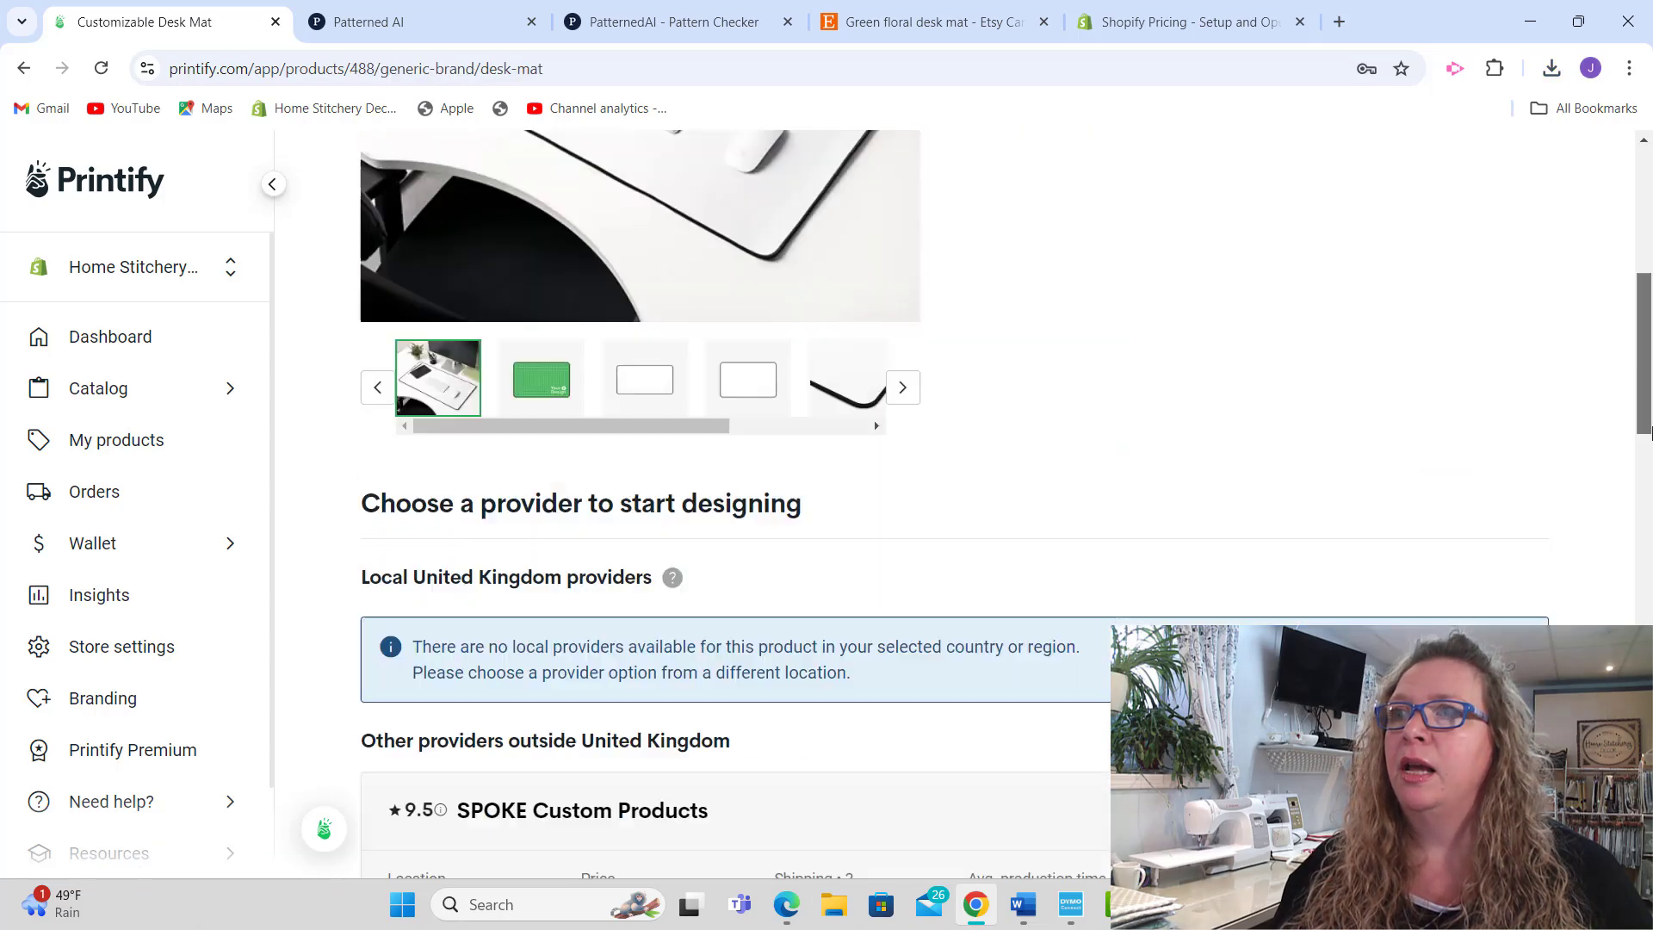
pyautogui.scroll(-3, 1650, 430)
pyautogui.click(1468, 564)
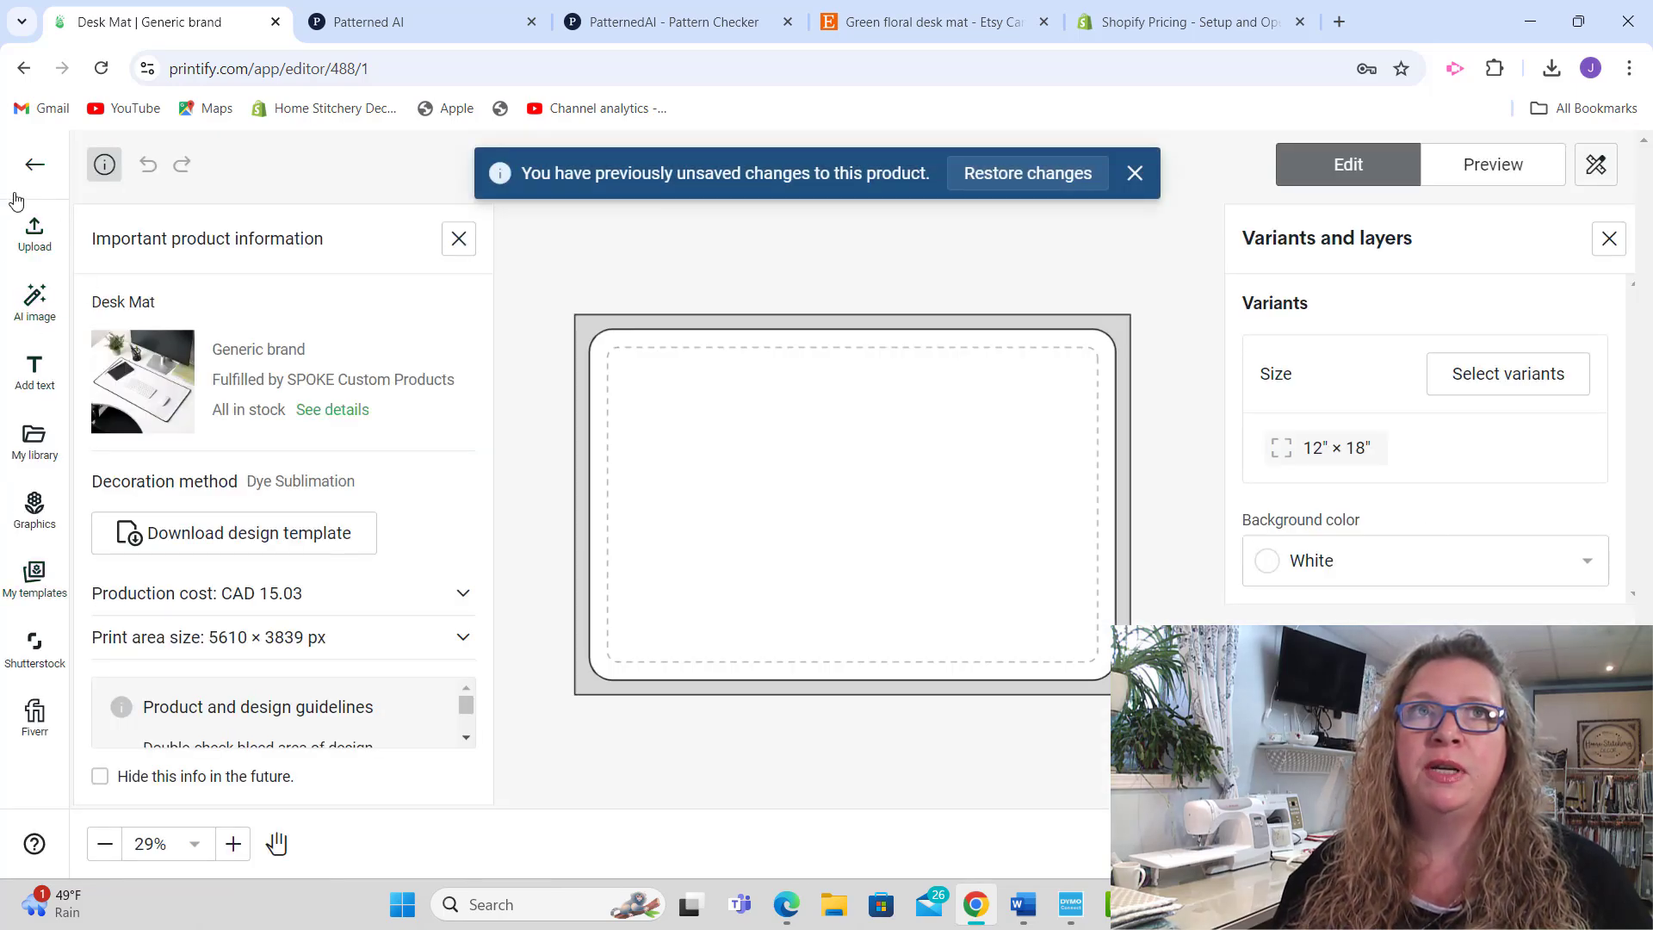
# Step: Upload PatternedAI-pattern-checker-1724968229905.png from the device's Downloads folder onto the desk mat design
pyautogui.click(34, 235)
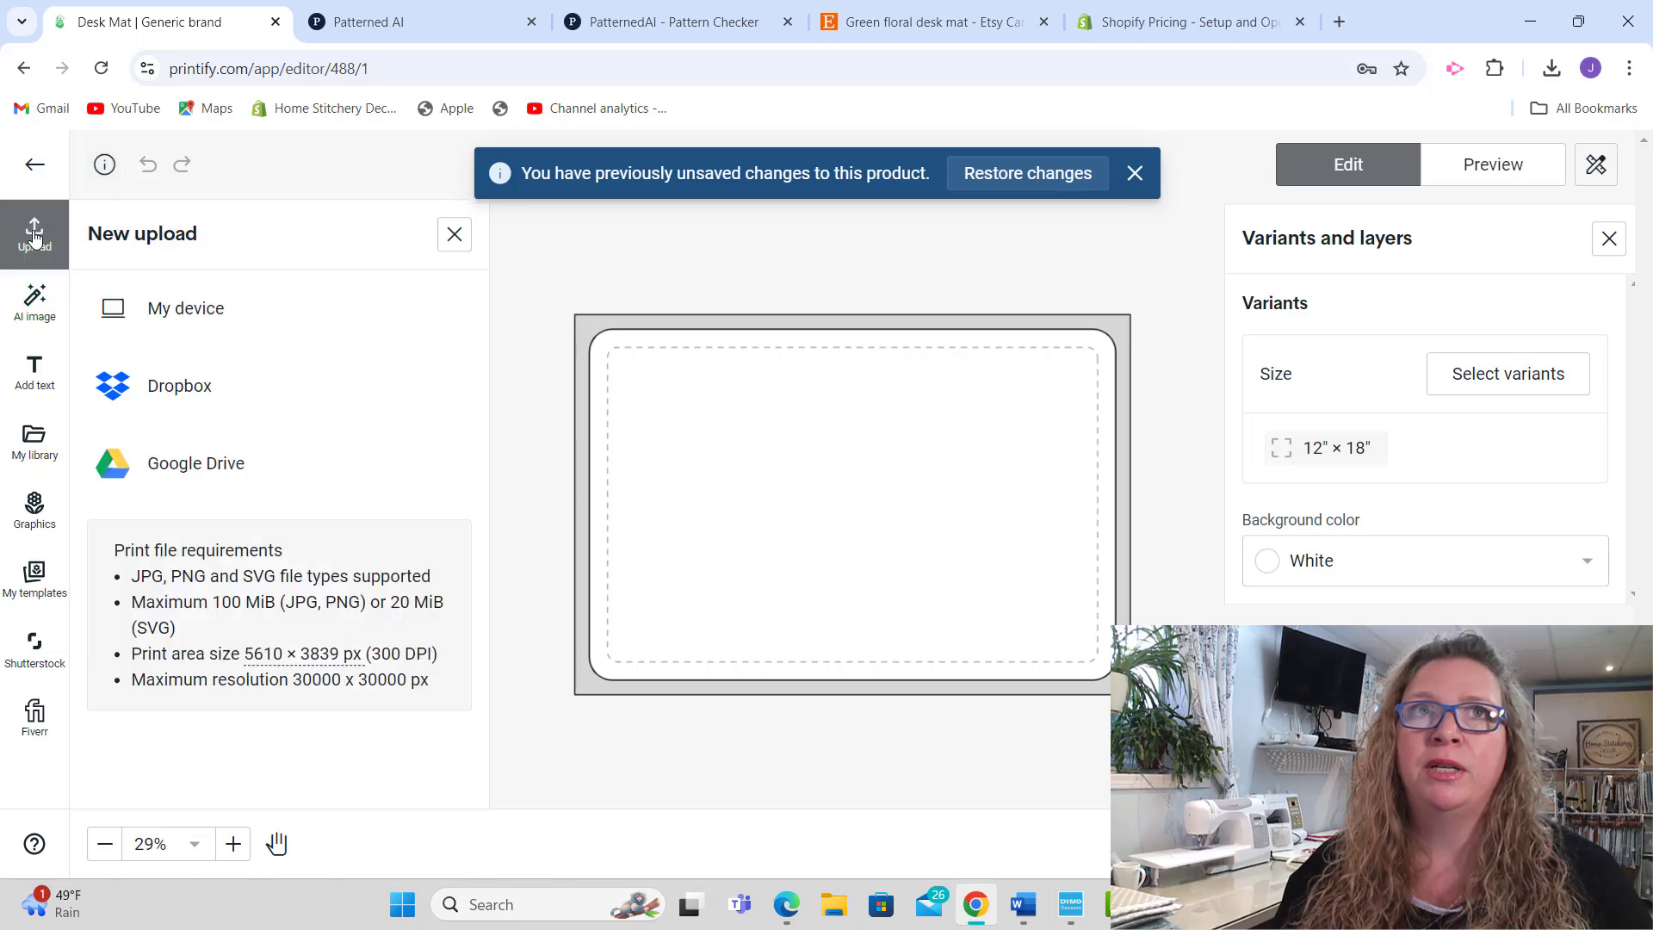
pyautogui.click(172, 309)
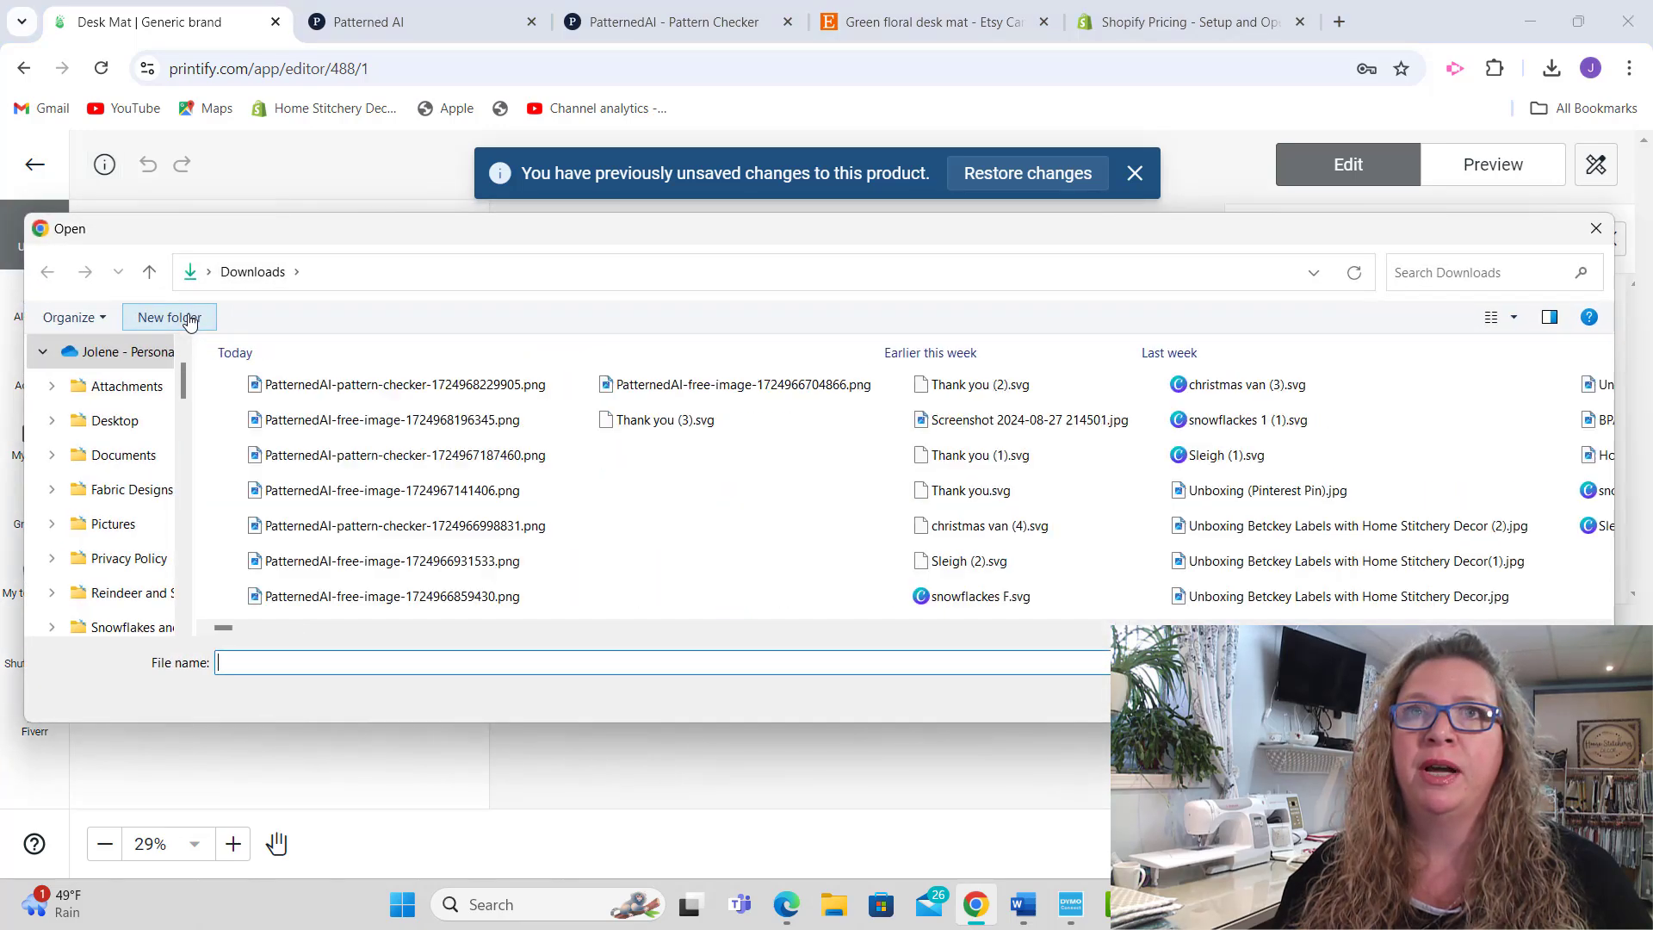
pyautogui.click(360, 387)
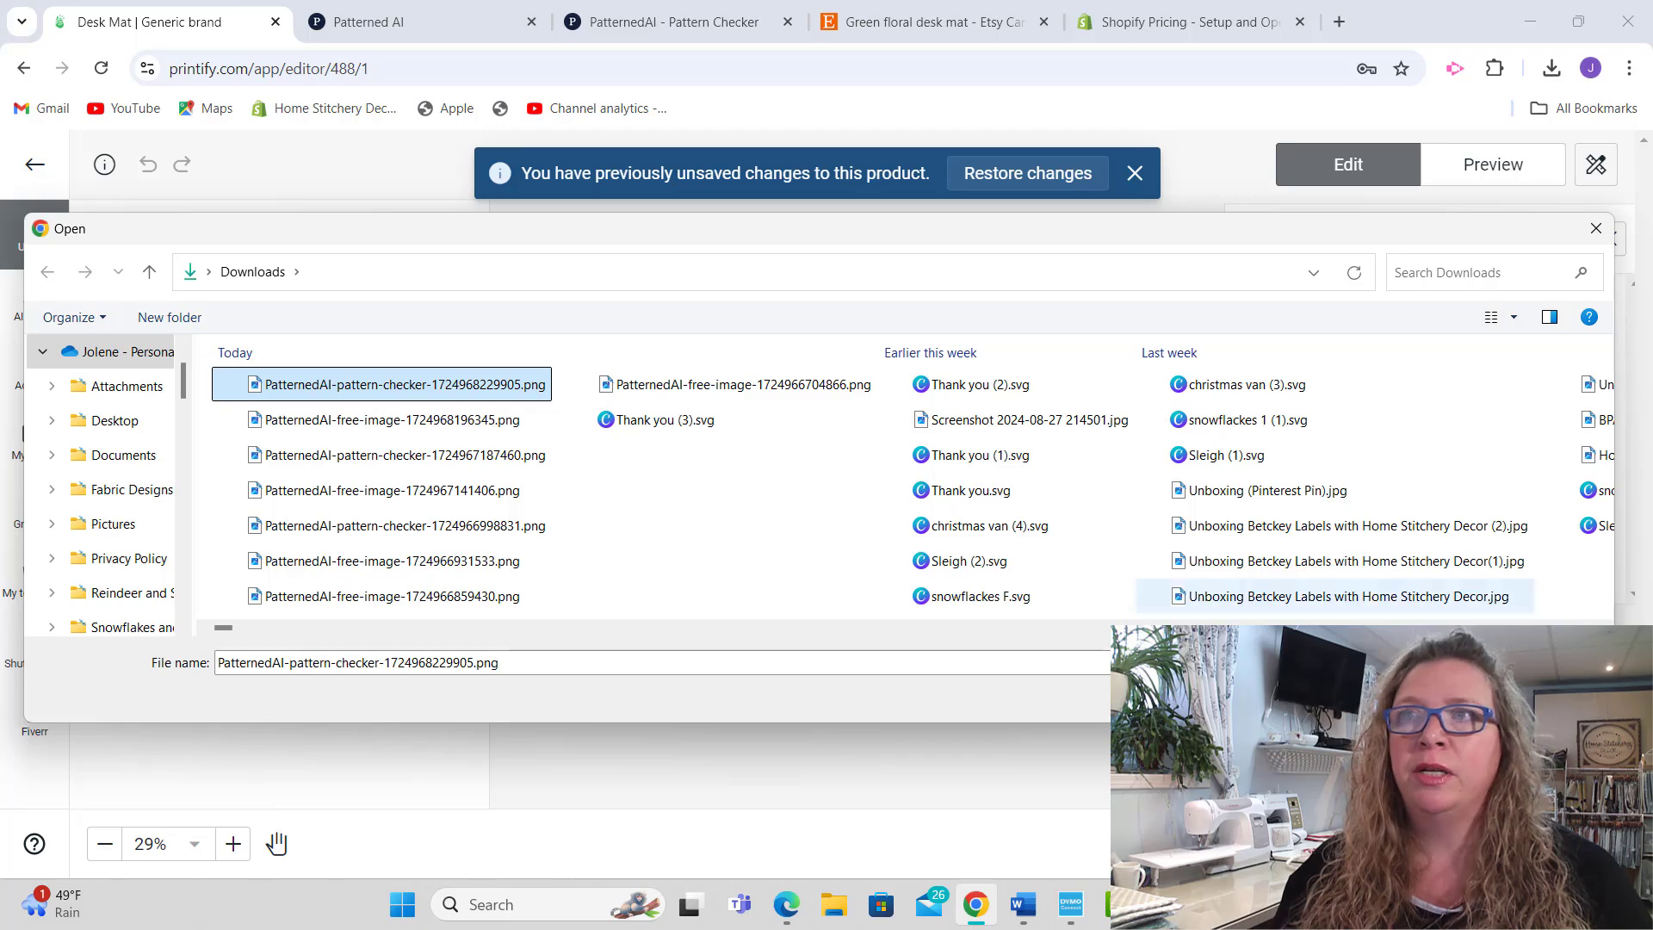
pyautogui.click(1424, 698)
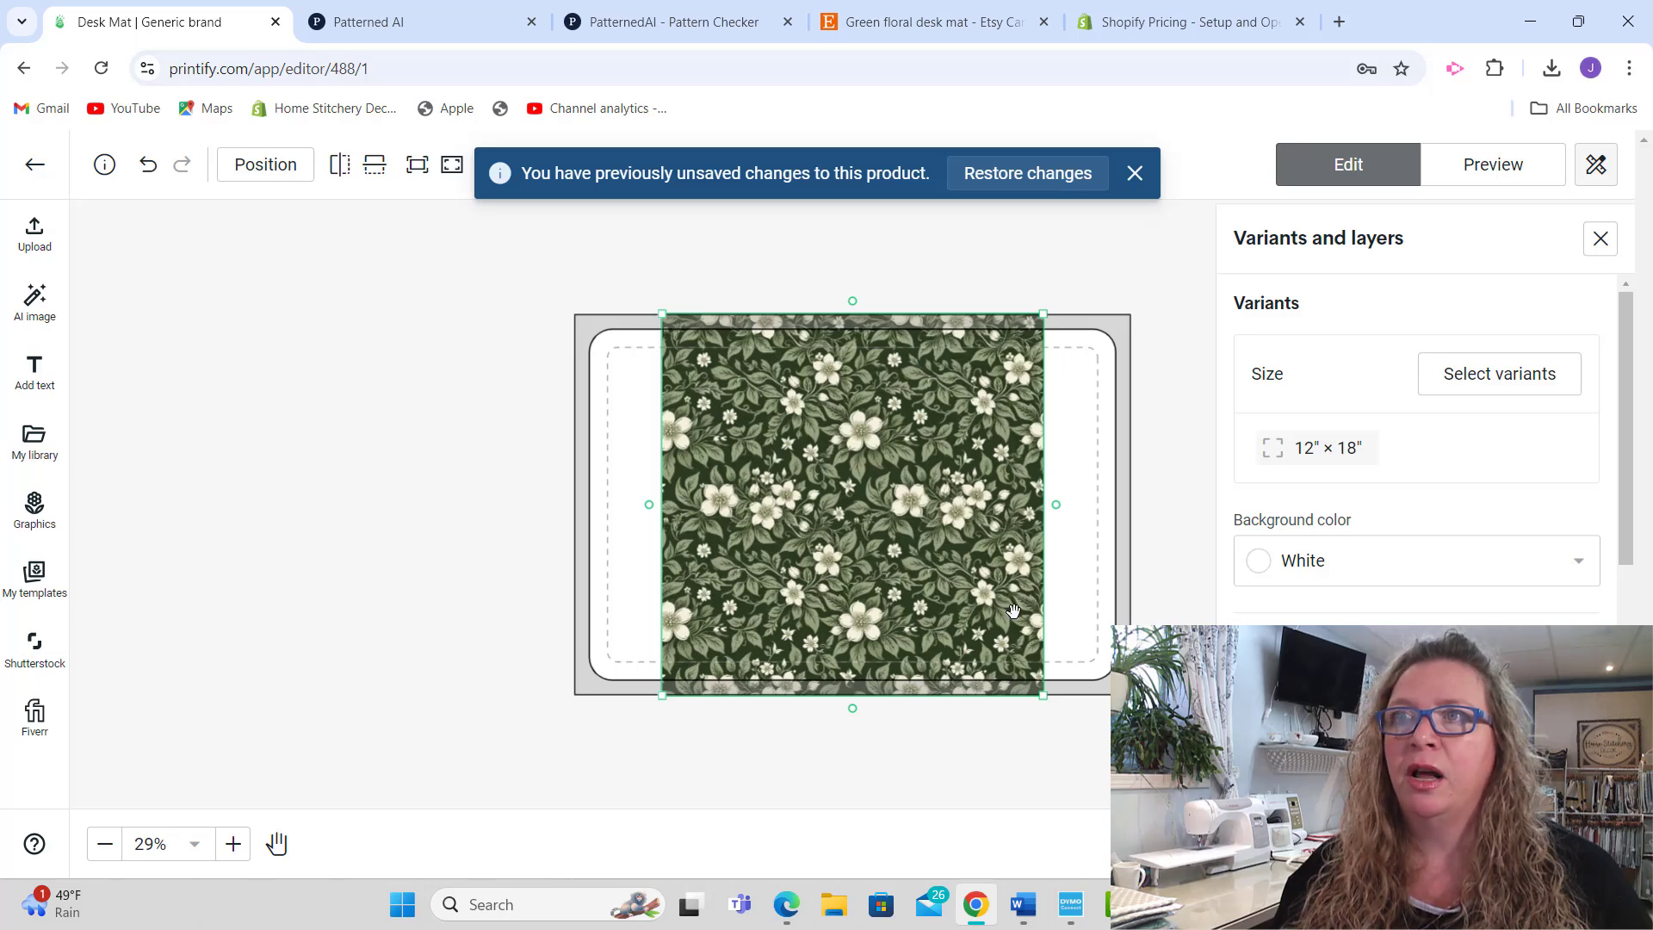
# Step: Resize the floral pattern image so it spans the full width and covers the desk mat's whole print area
pyautogui.moveTo(1044, 696); pyautogui.dragTo(1140, 791)
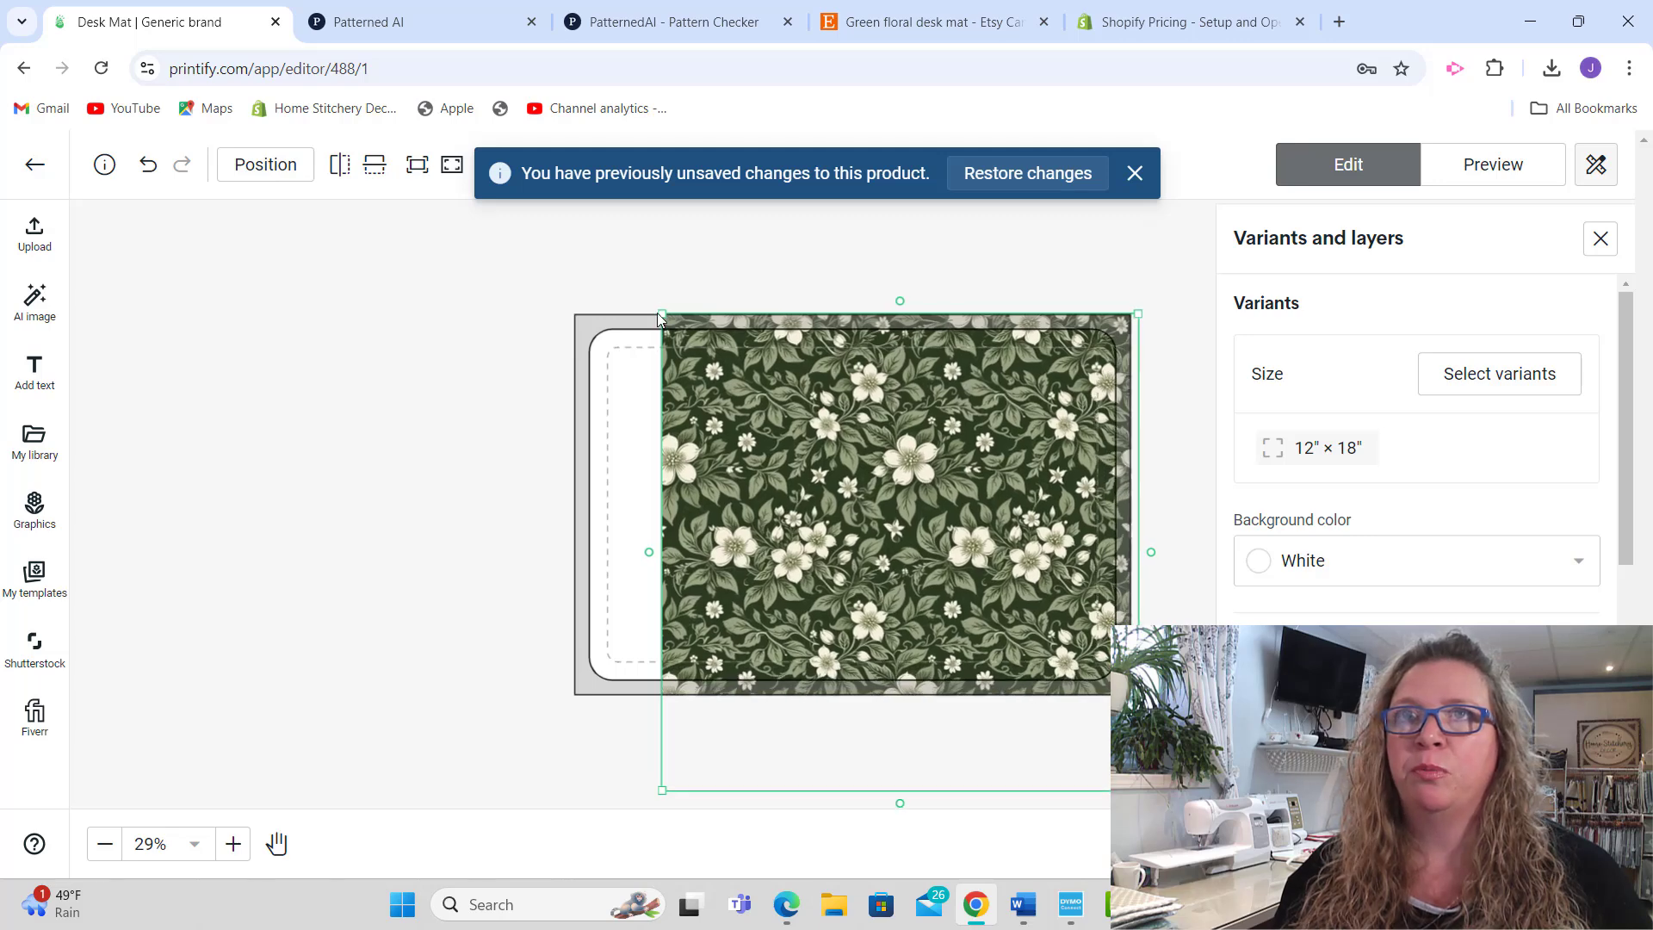
pyautogui.moveTo(659, 311); pyautogui.dragTo(520, 250)
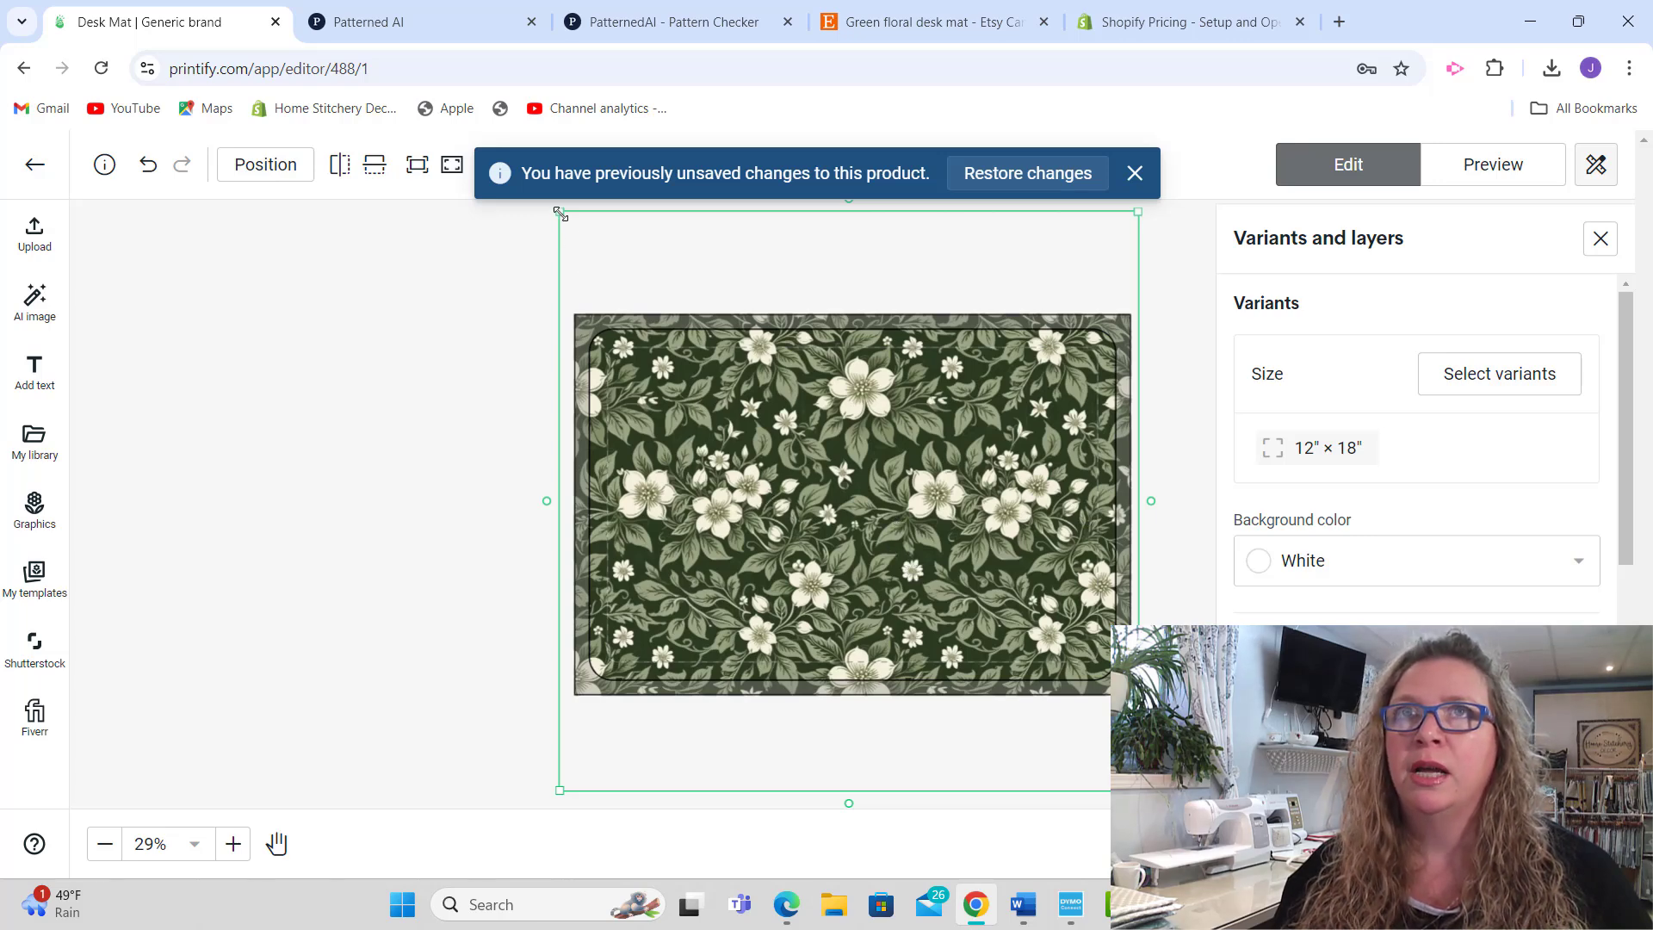
pyautogui.moveTo(559, 211); pyautogui.dragTo(573, 233)
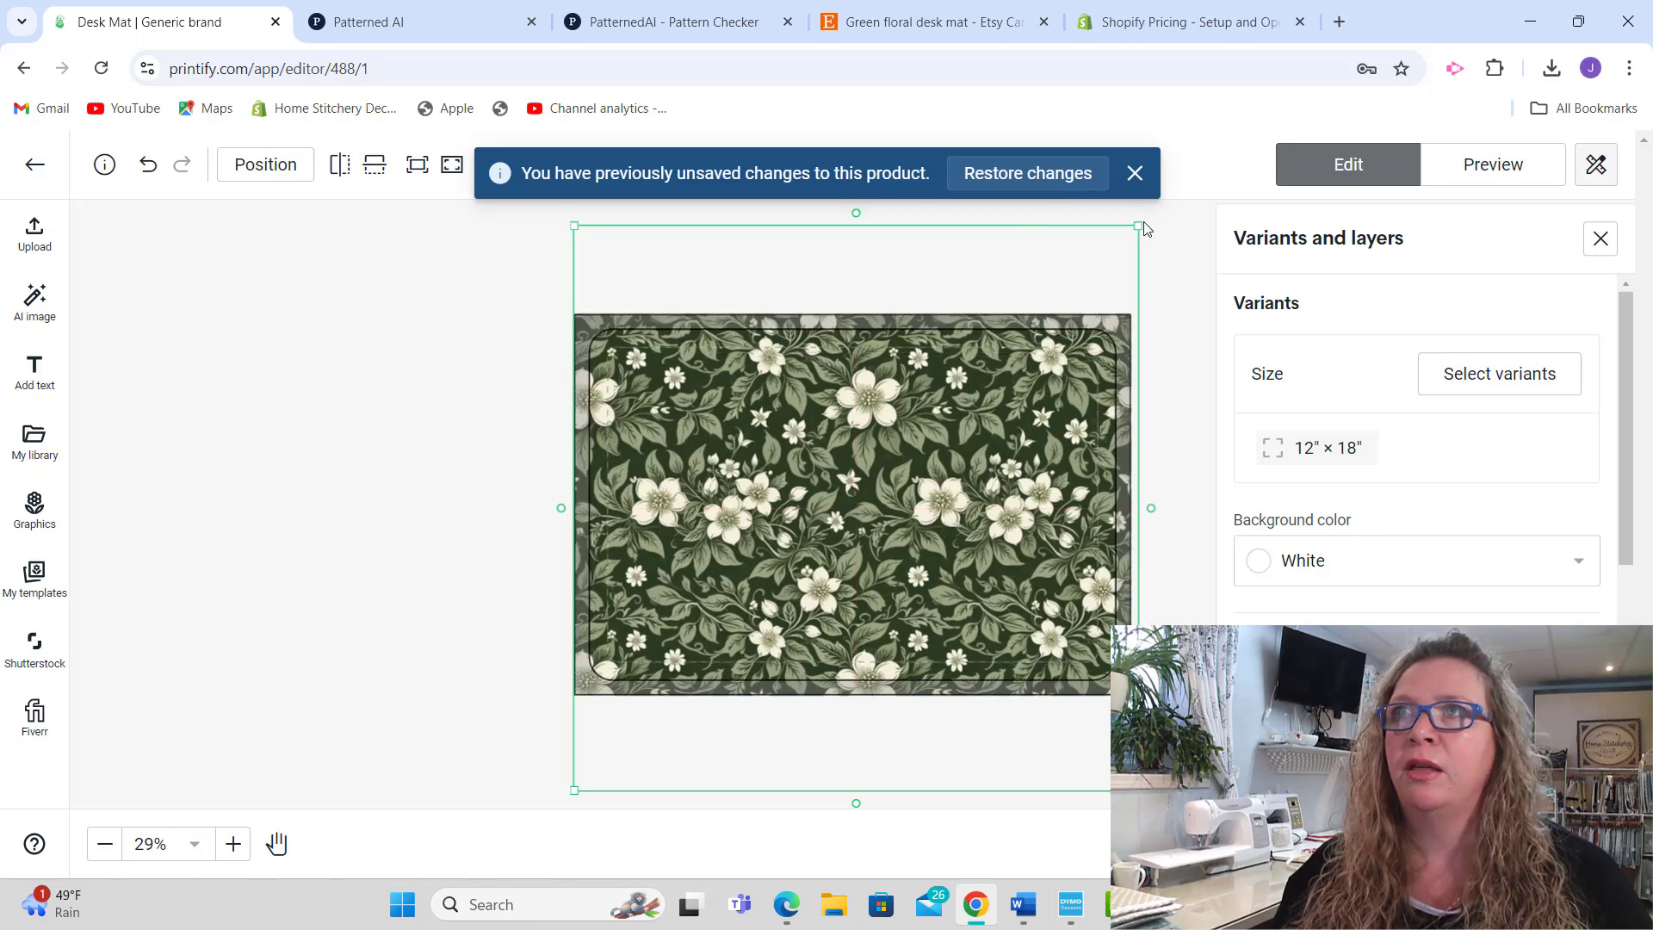
pyautogui.moveTo(1138, 225); pyautogui.dragTo(1106, 259)
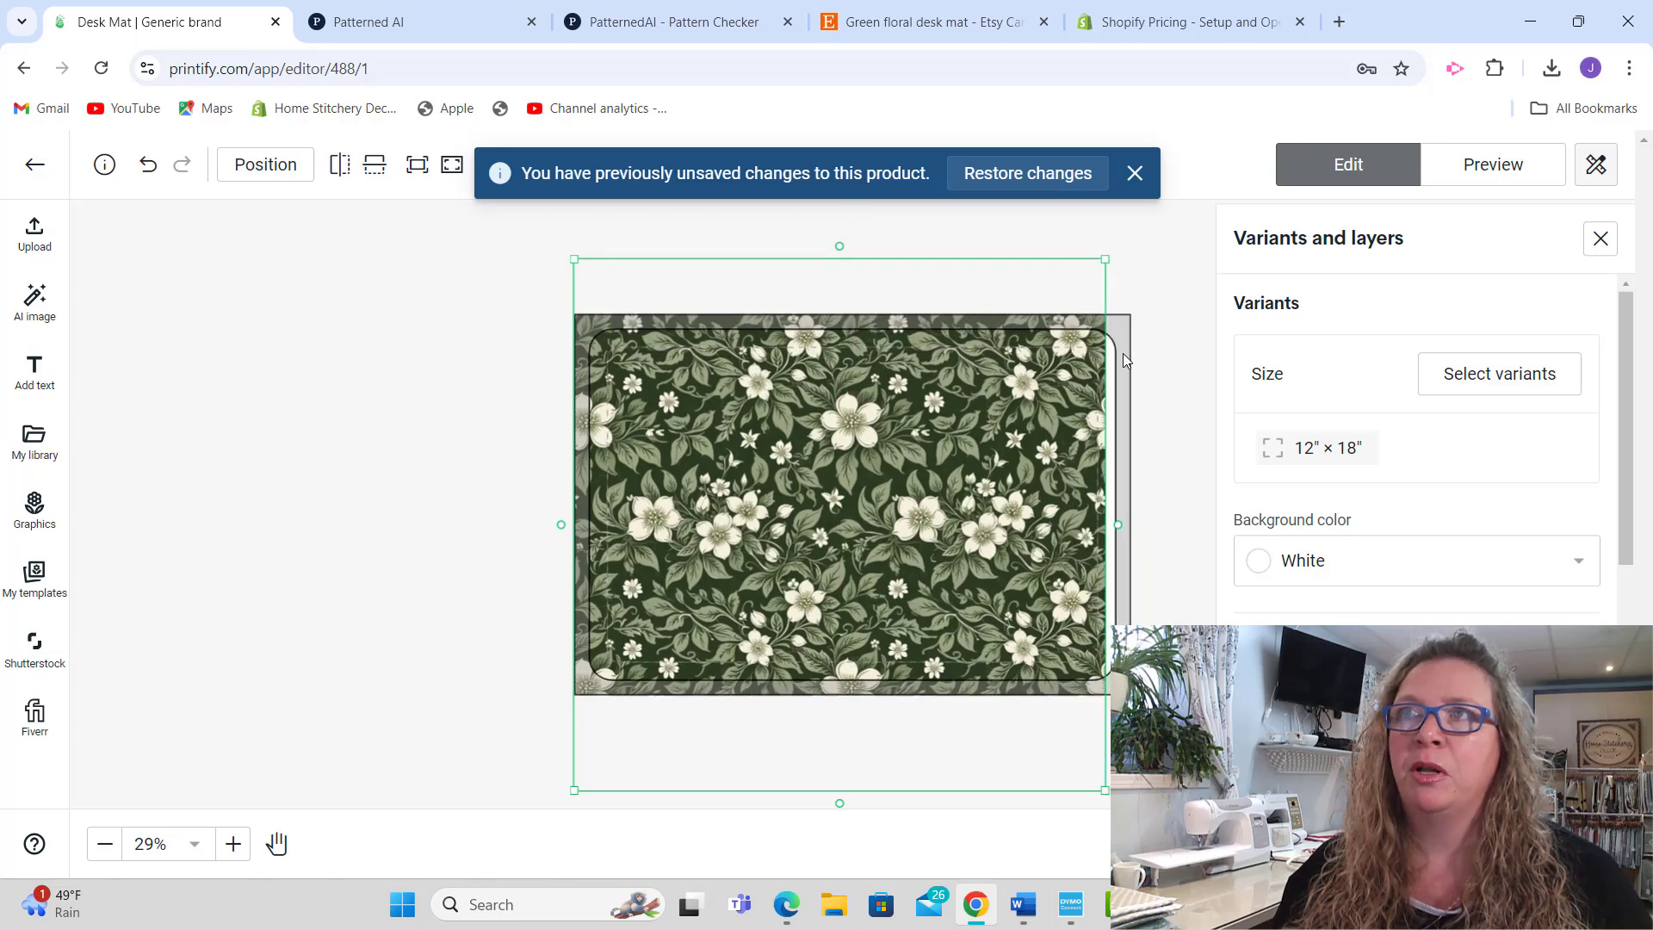
pyautogui.moveTo(1106, 259); pyautogui.dragTo(1164, 251)
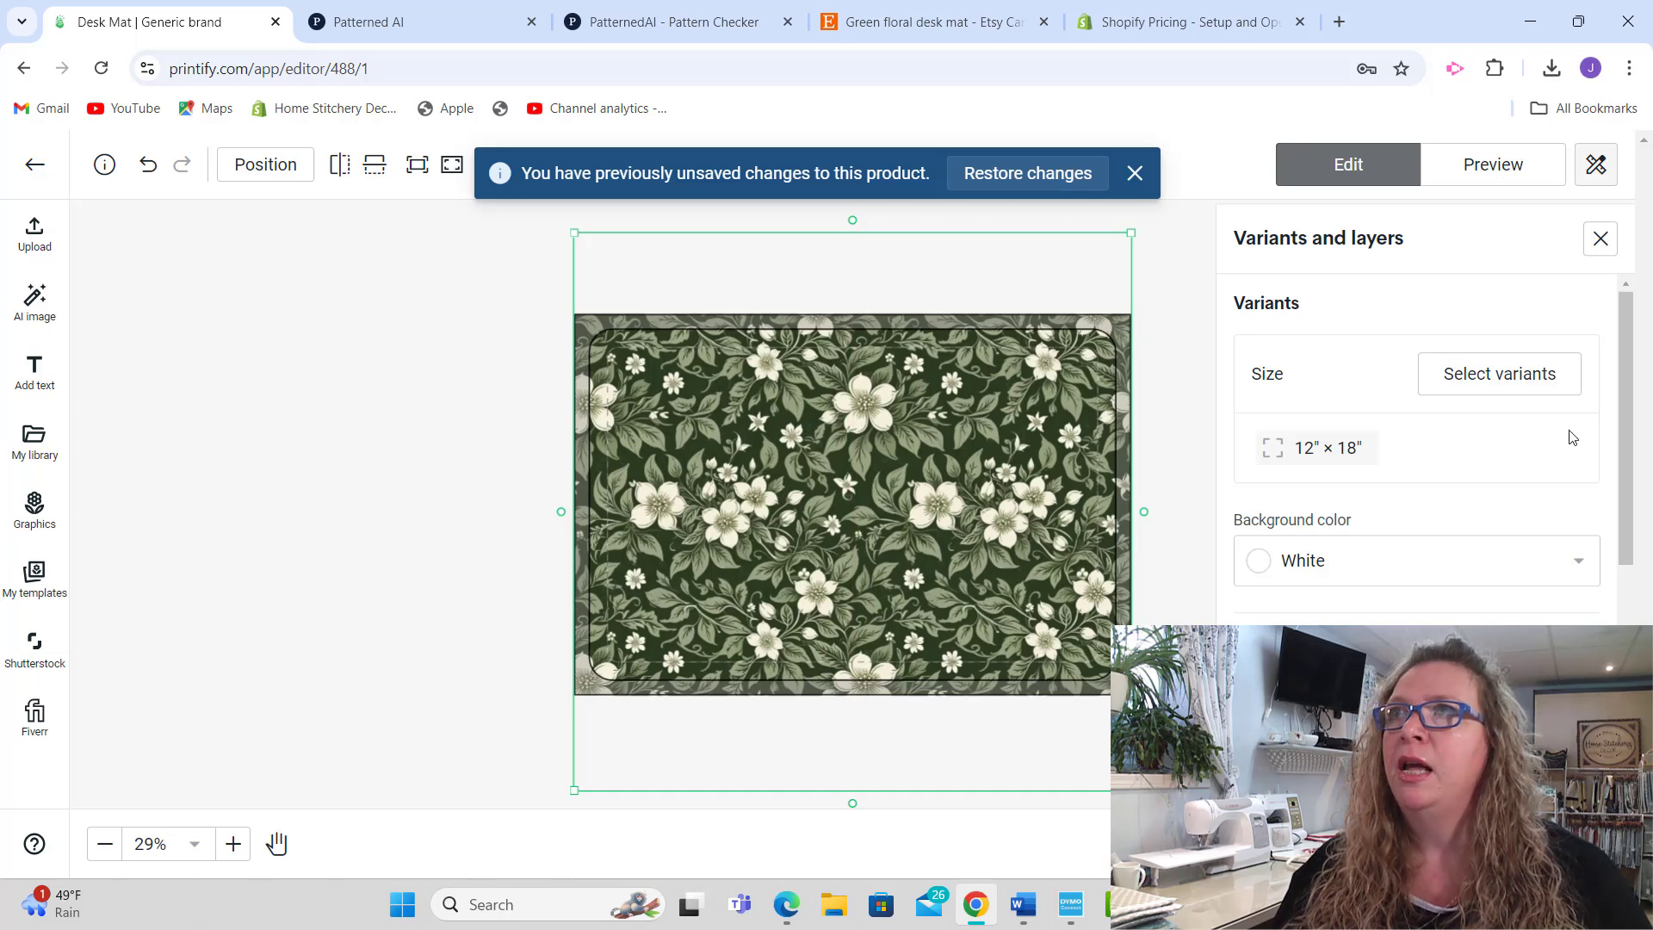
# Step: Add the 12" × 22" and 15.5" × 31" size variants and preview the desk mat mockup
pyautogui.click(1477, 380)
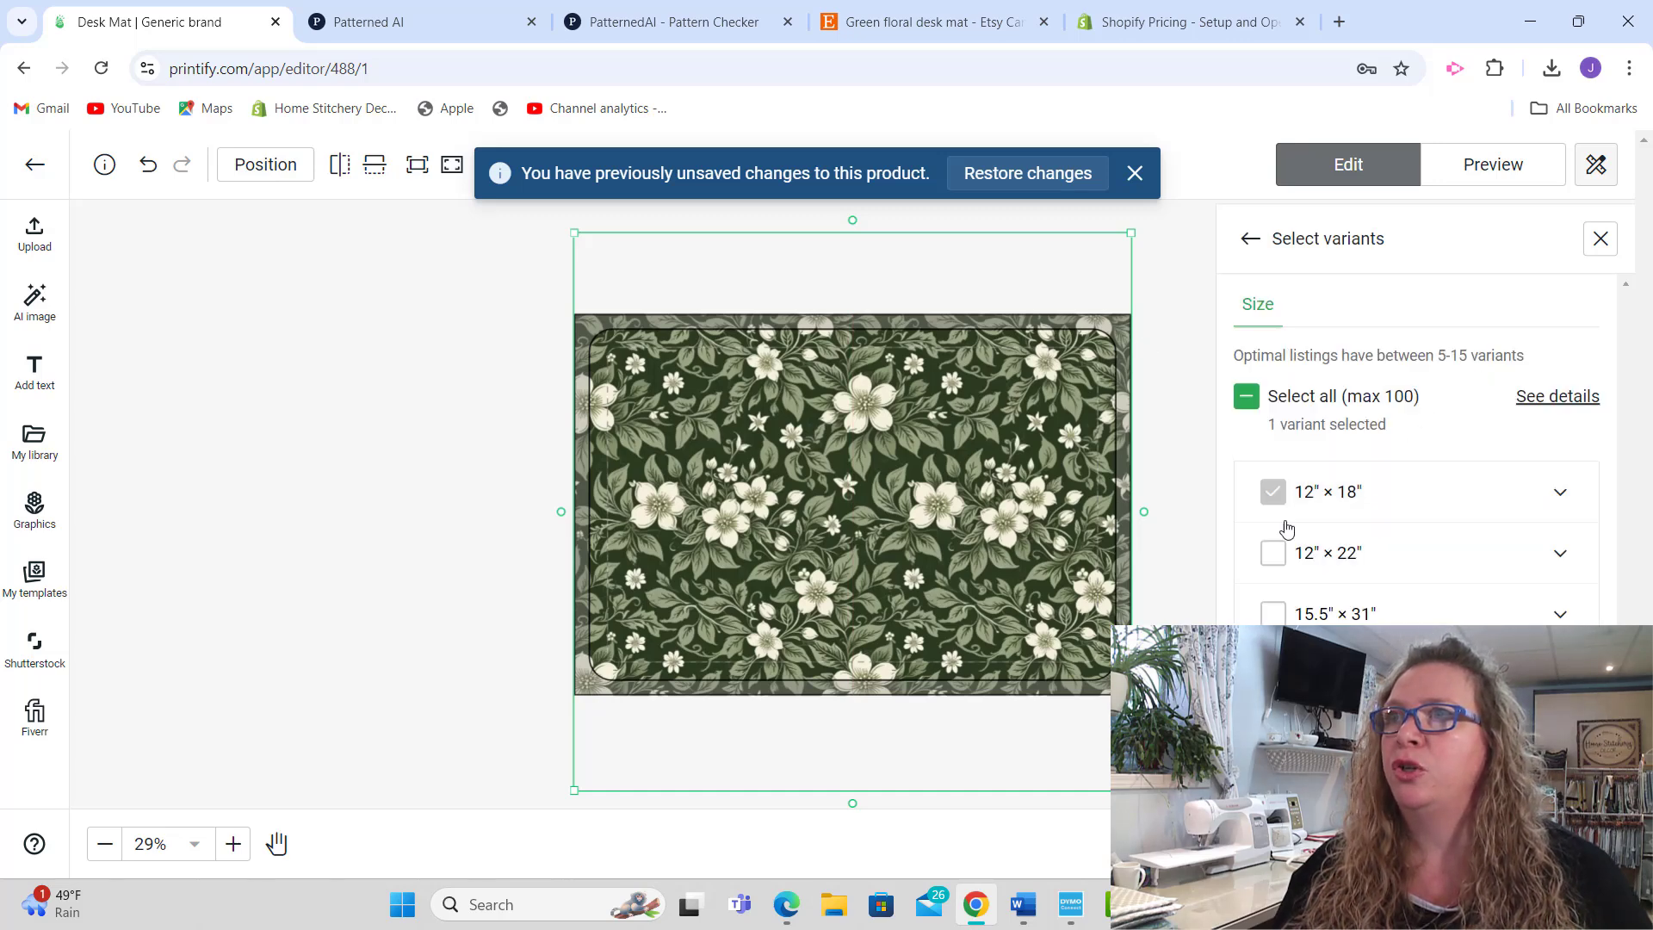
pyautogui.click(1272, 553)
pyautogui.click(1272, 613)
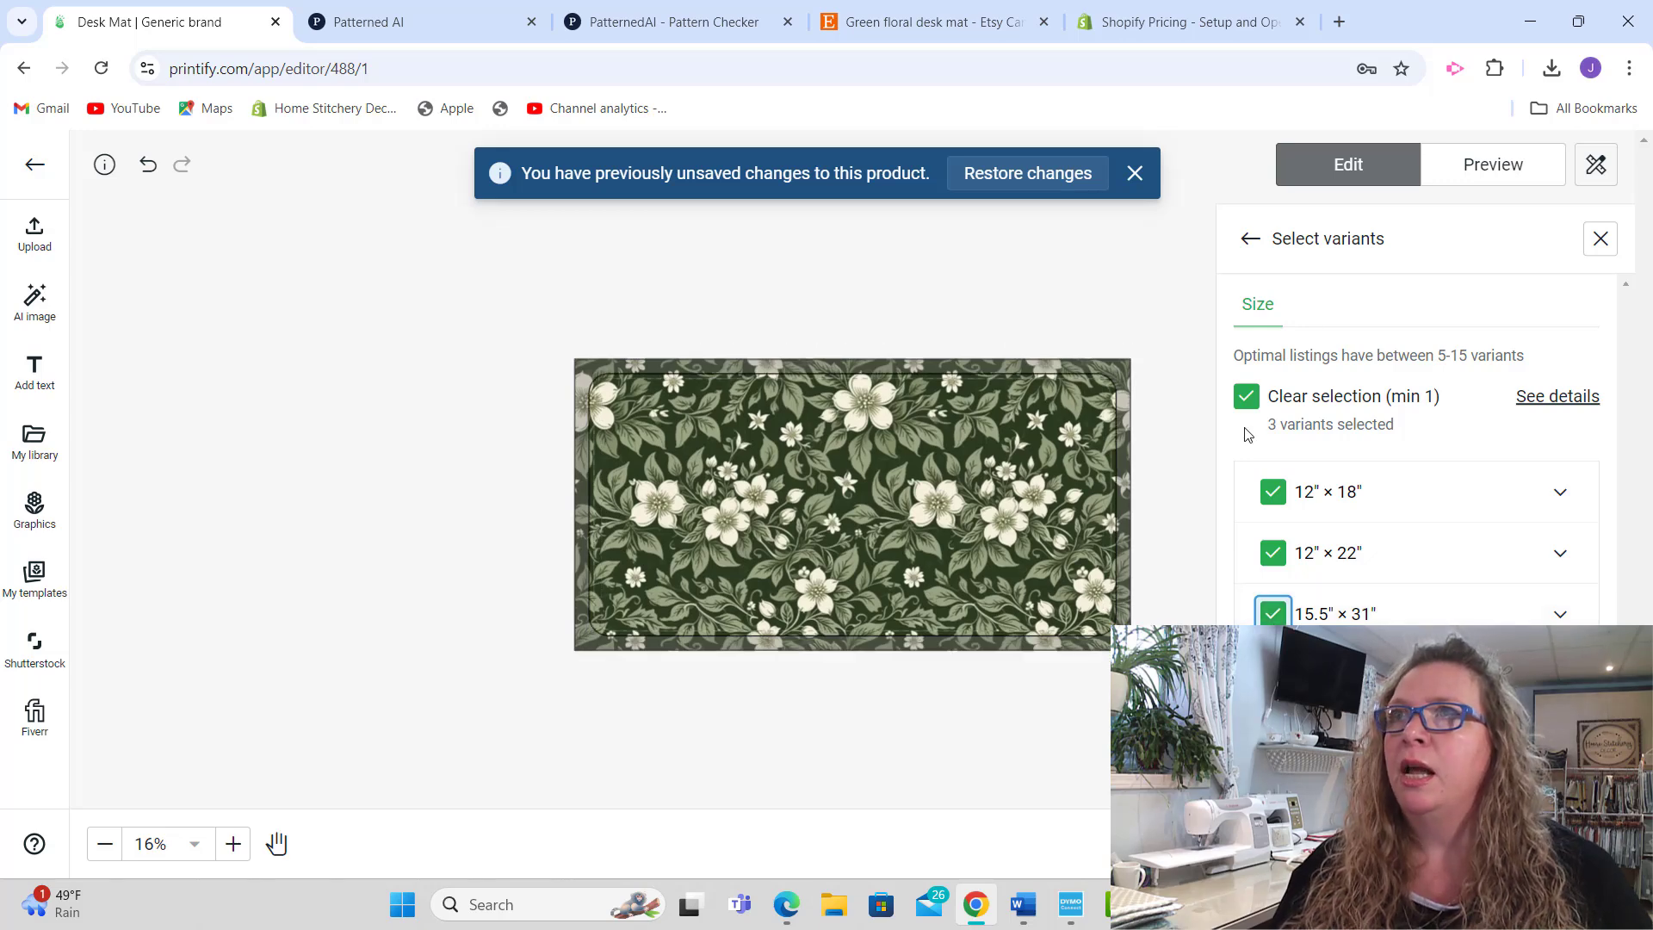
pyautogui.click(1487, 173)
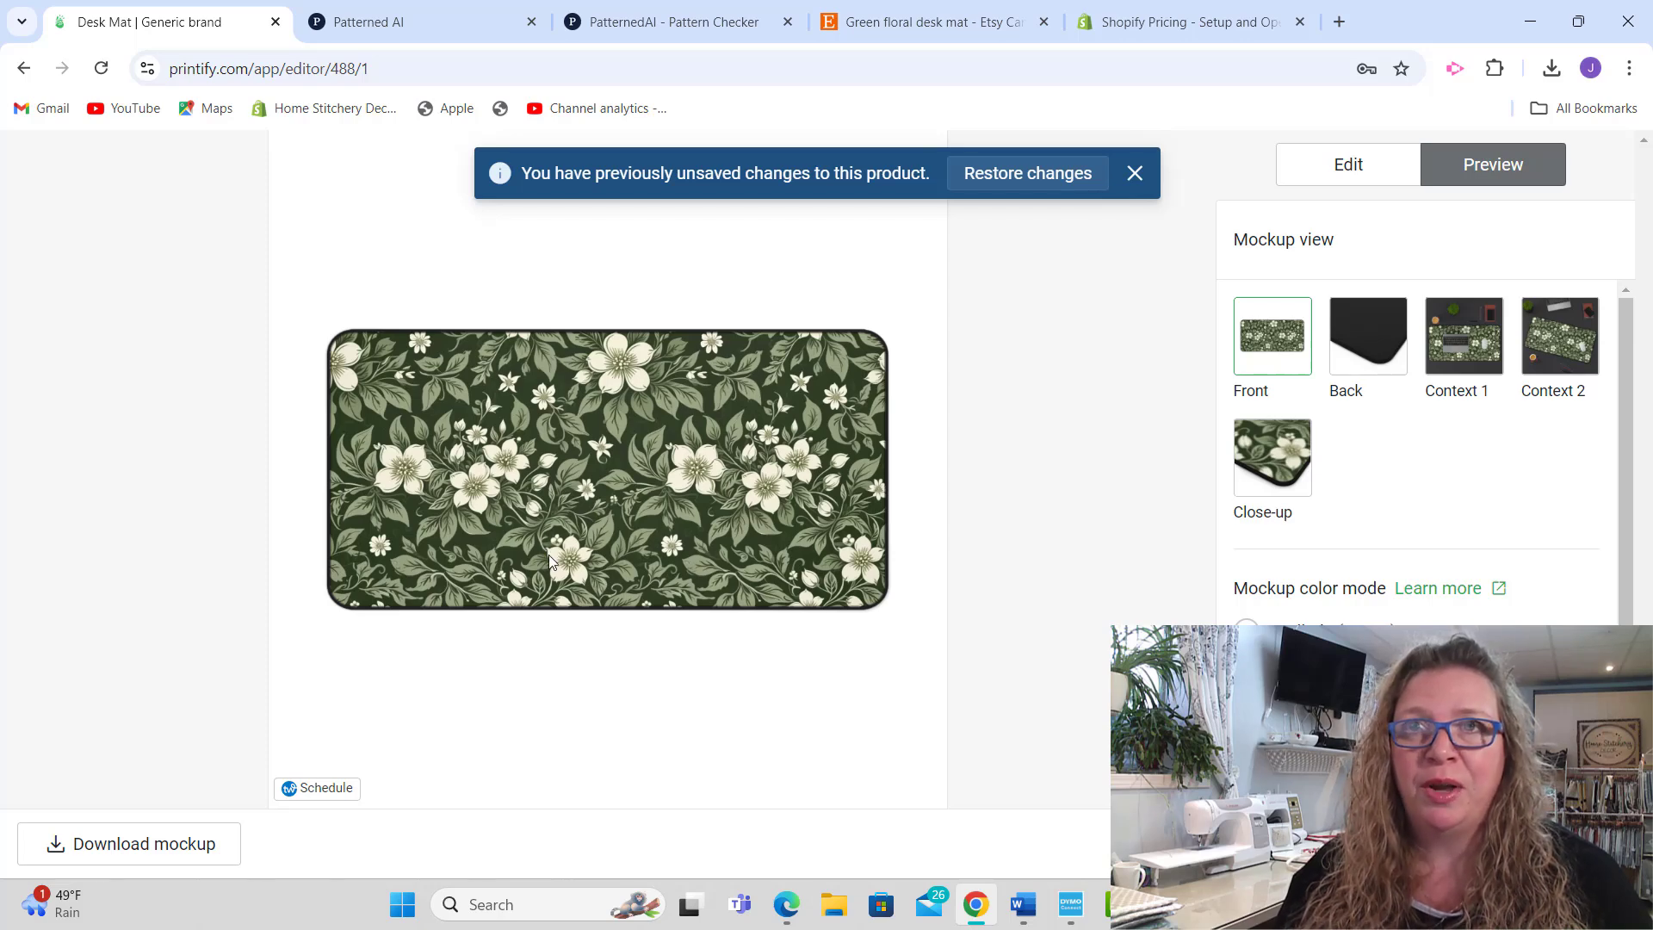
# Step: Switch to Etsy and search for "red floral desk mat"
pyautogui.click(900, 31)
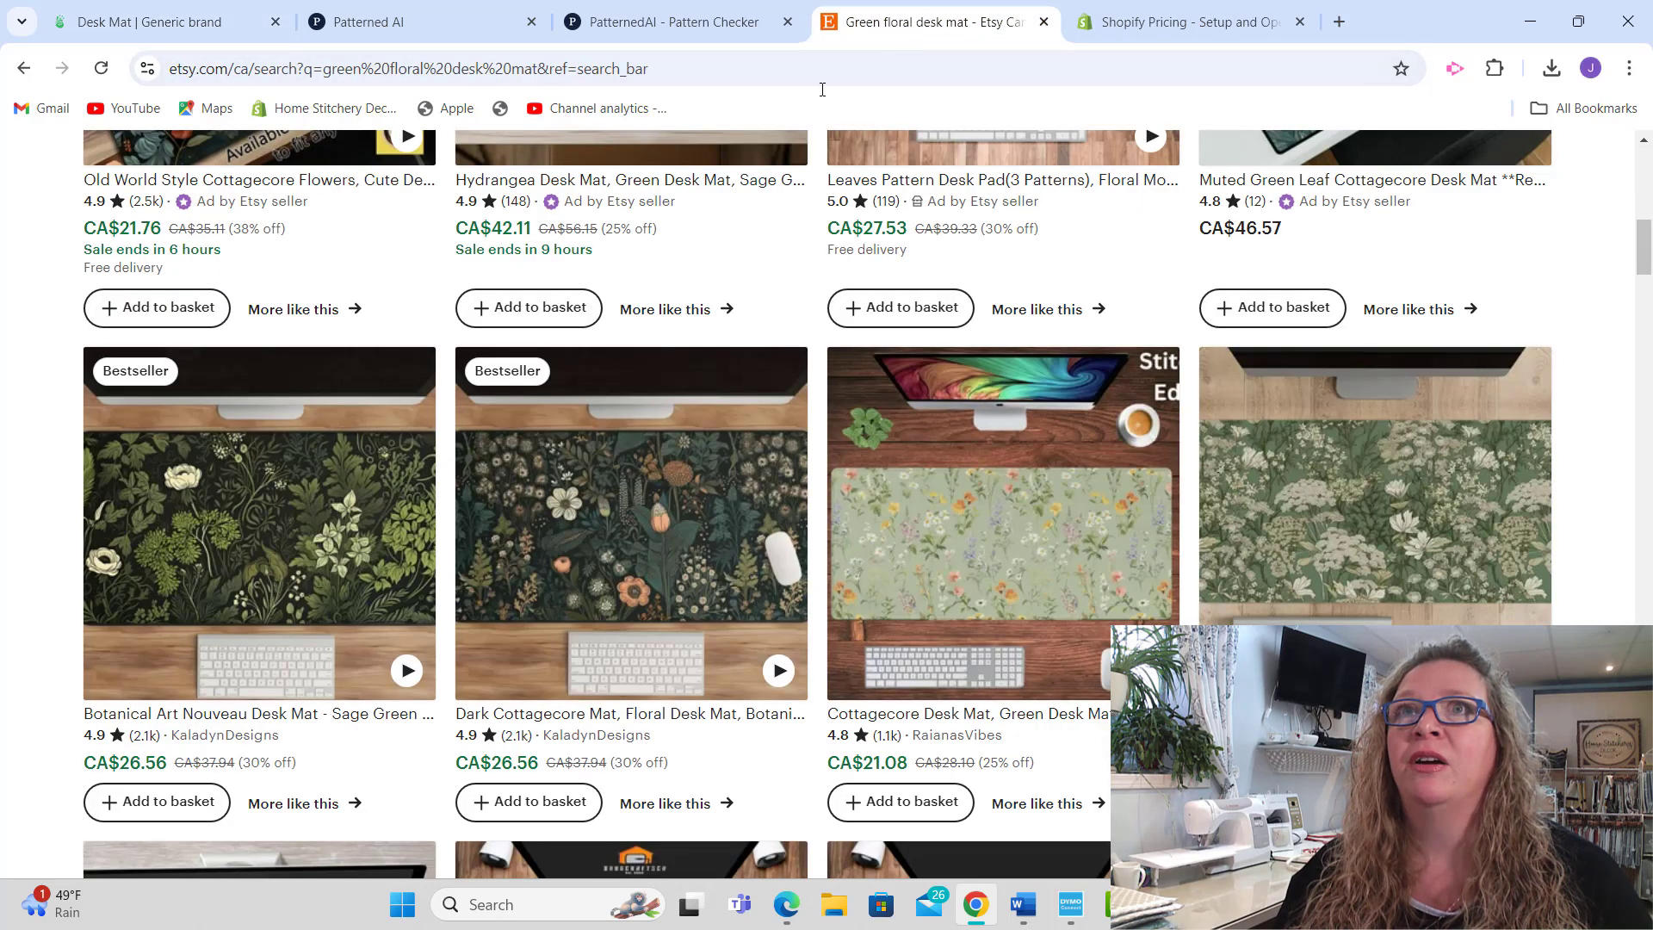
pyautogui.moveTo(1645, 254); pyautogui.dragTo(1649, 155)
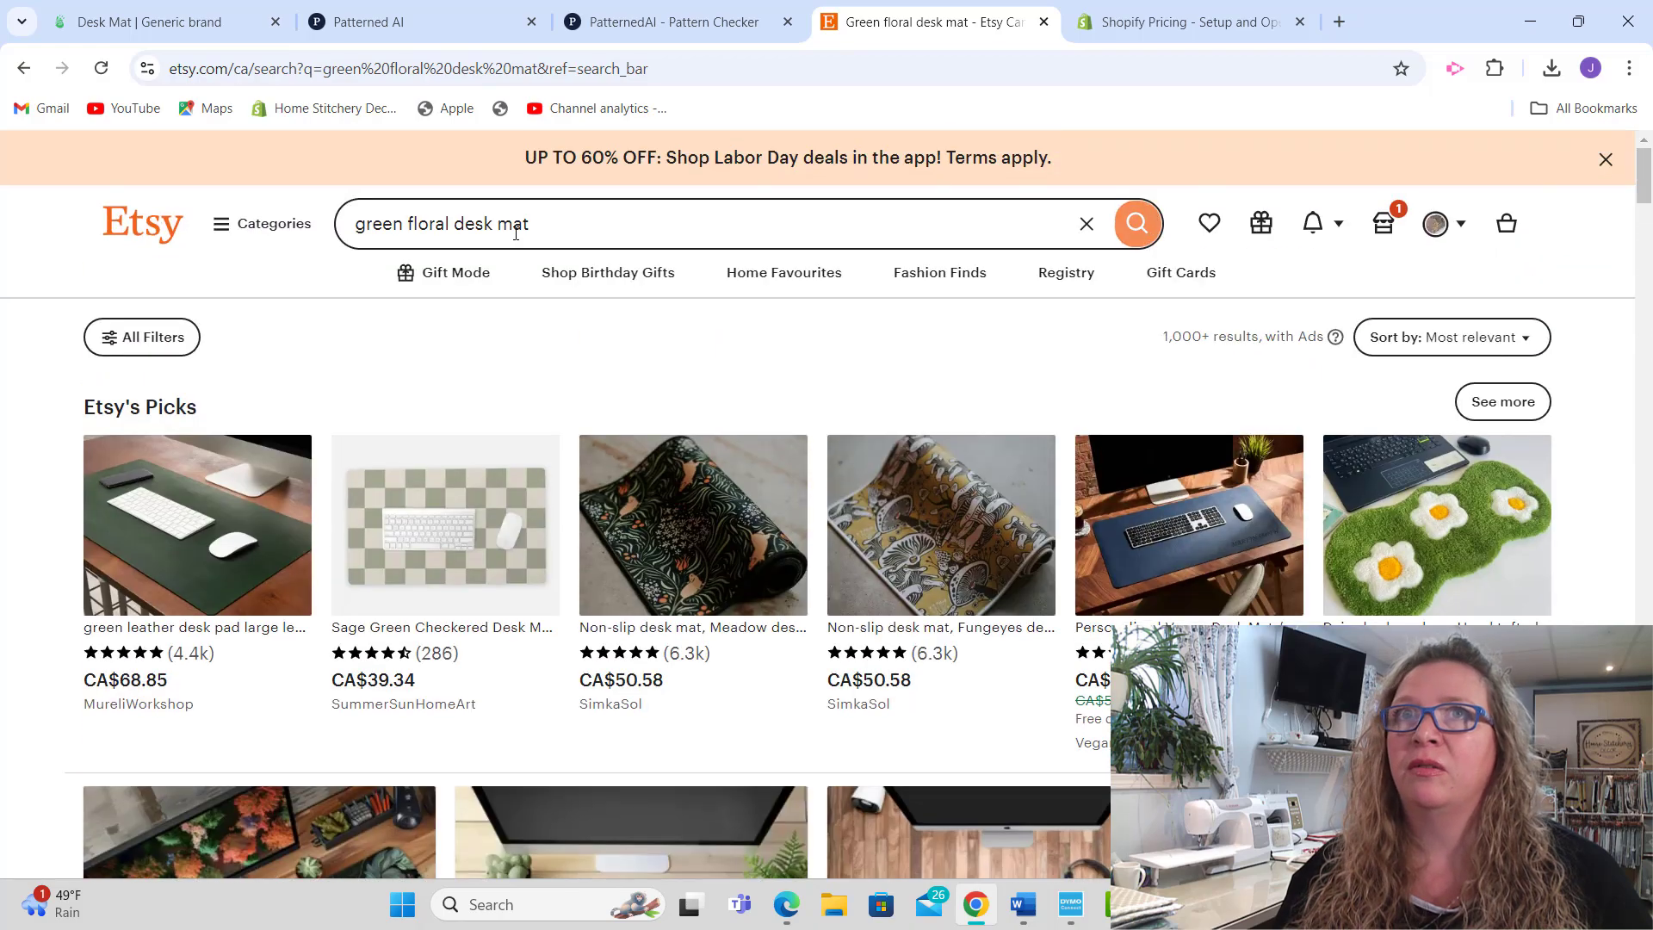
pyautogui.click(553, 222)
pyautogui.moveTo(553, 222); pyautogui.dragTo(364, 234)
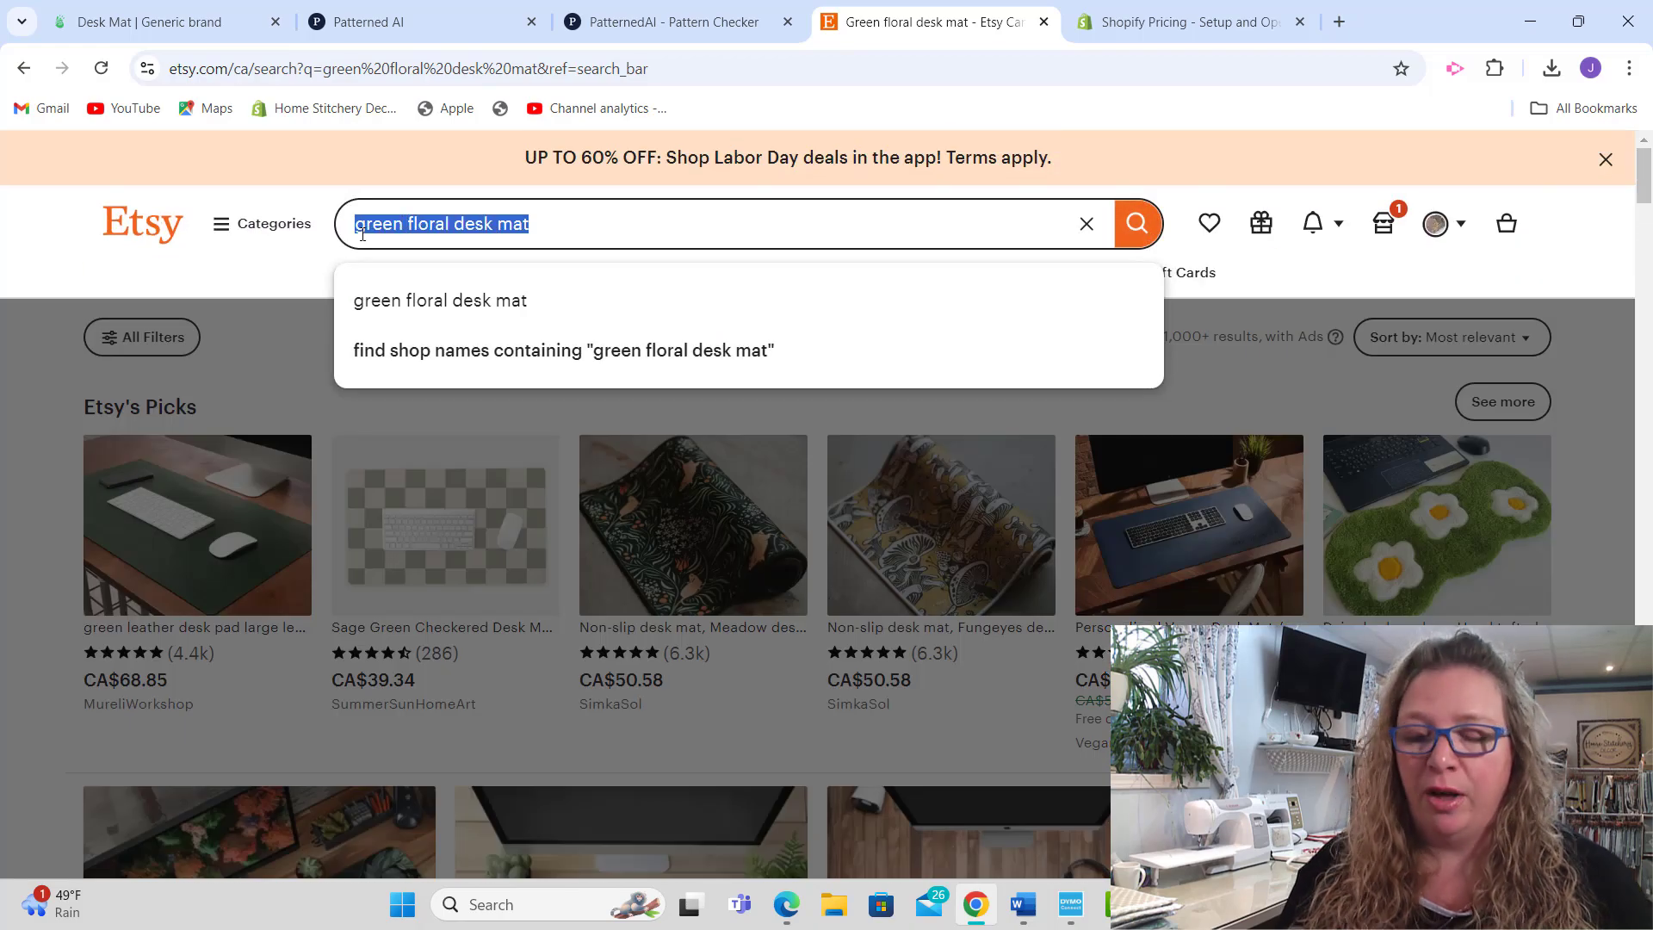
pyautogui.write('red flor')
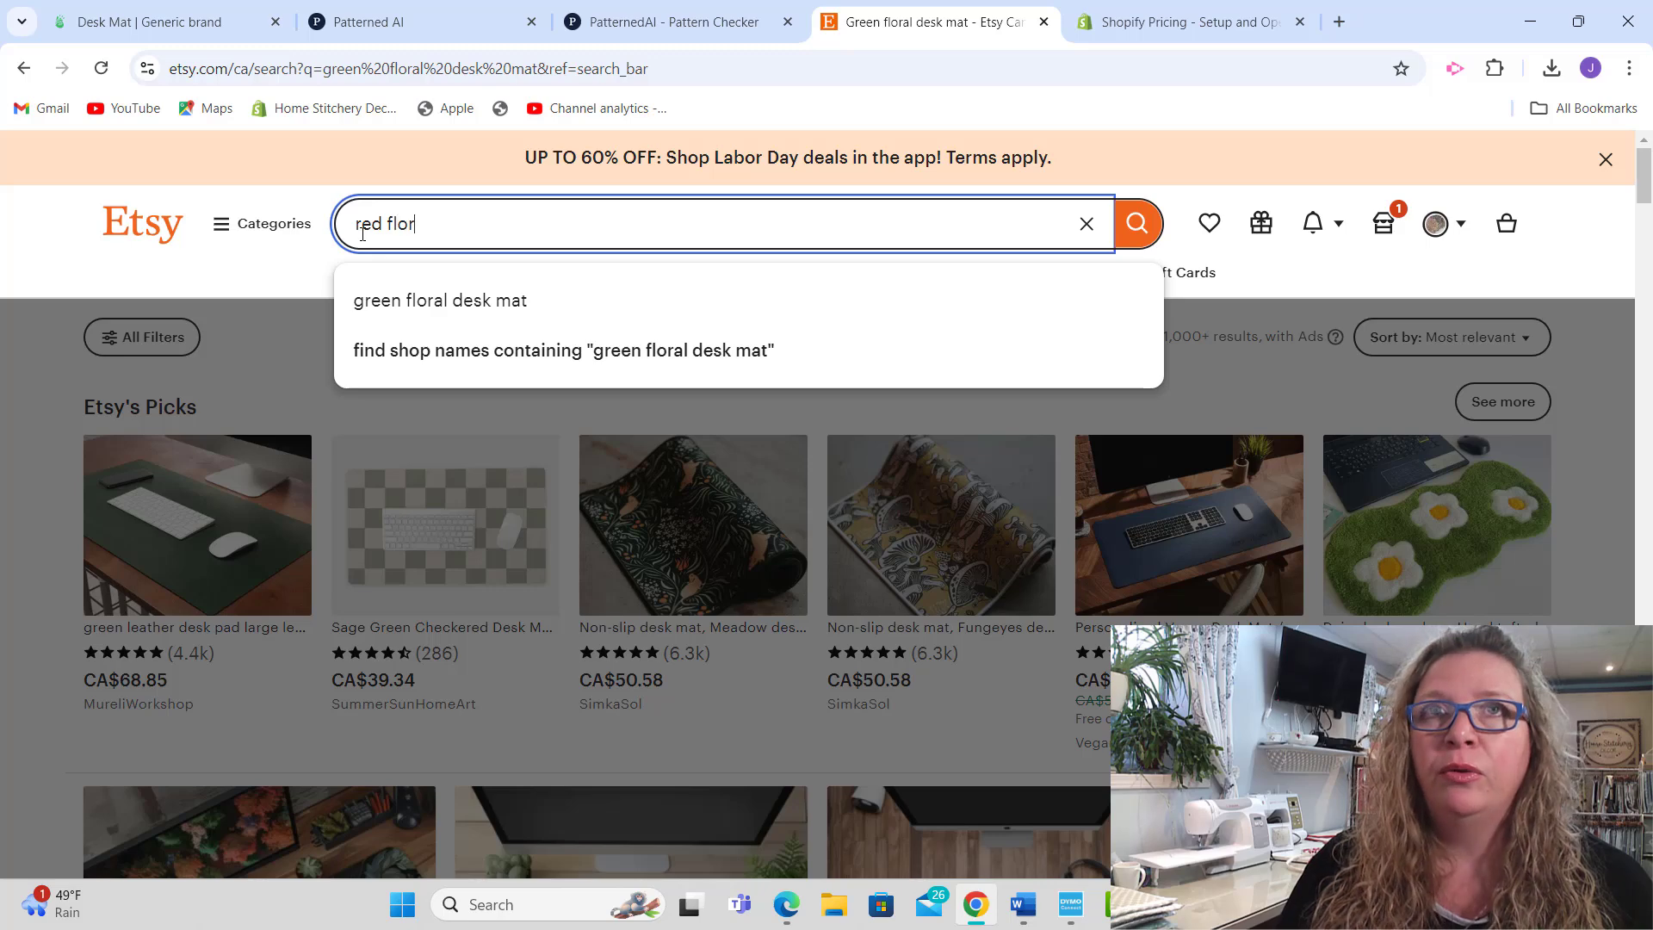
pyautogui.write('al des')
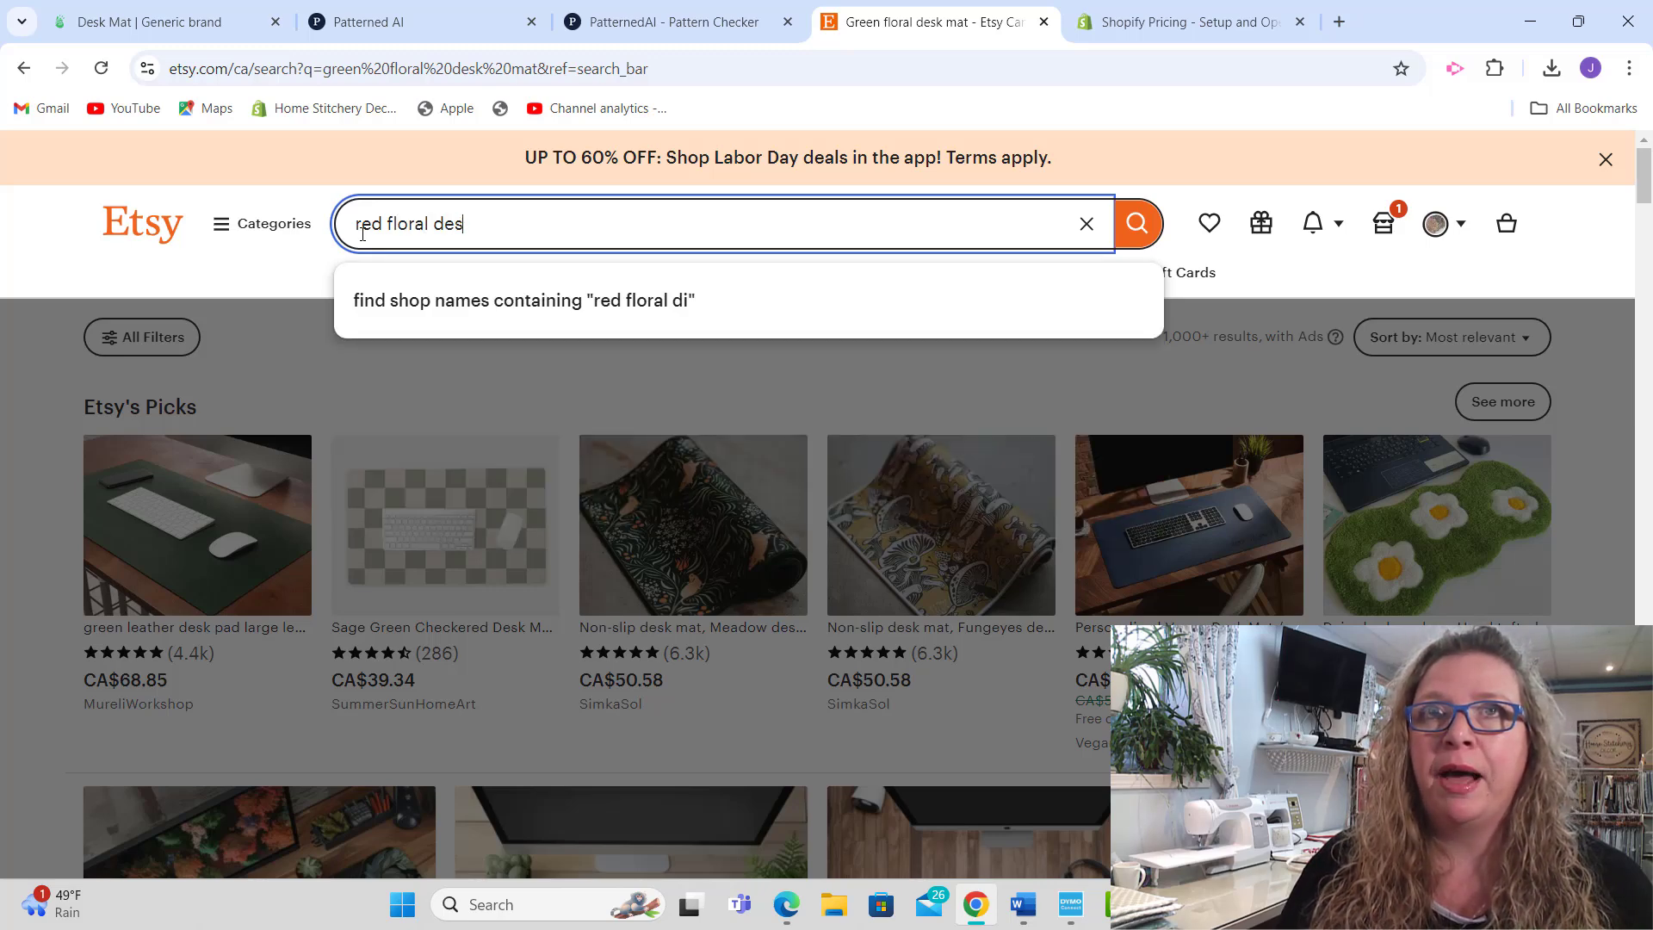
pyautogui.write('k mat')
pyautogui.press('Return')
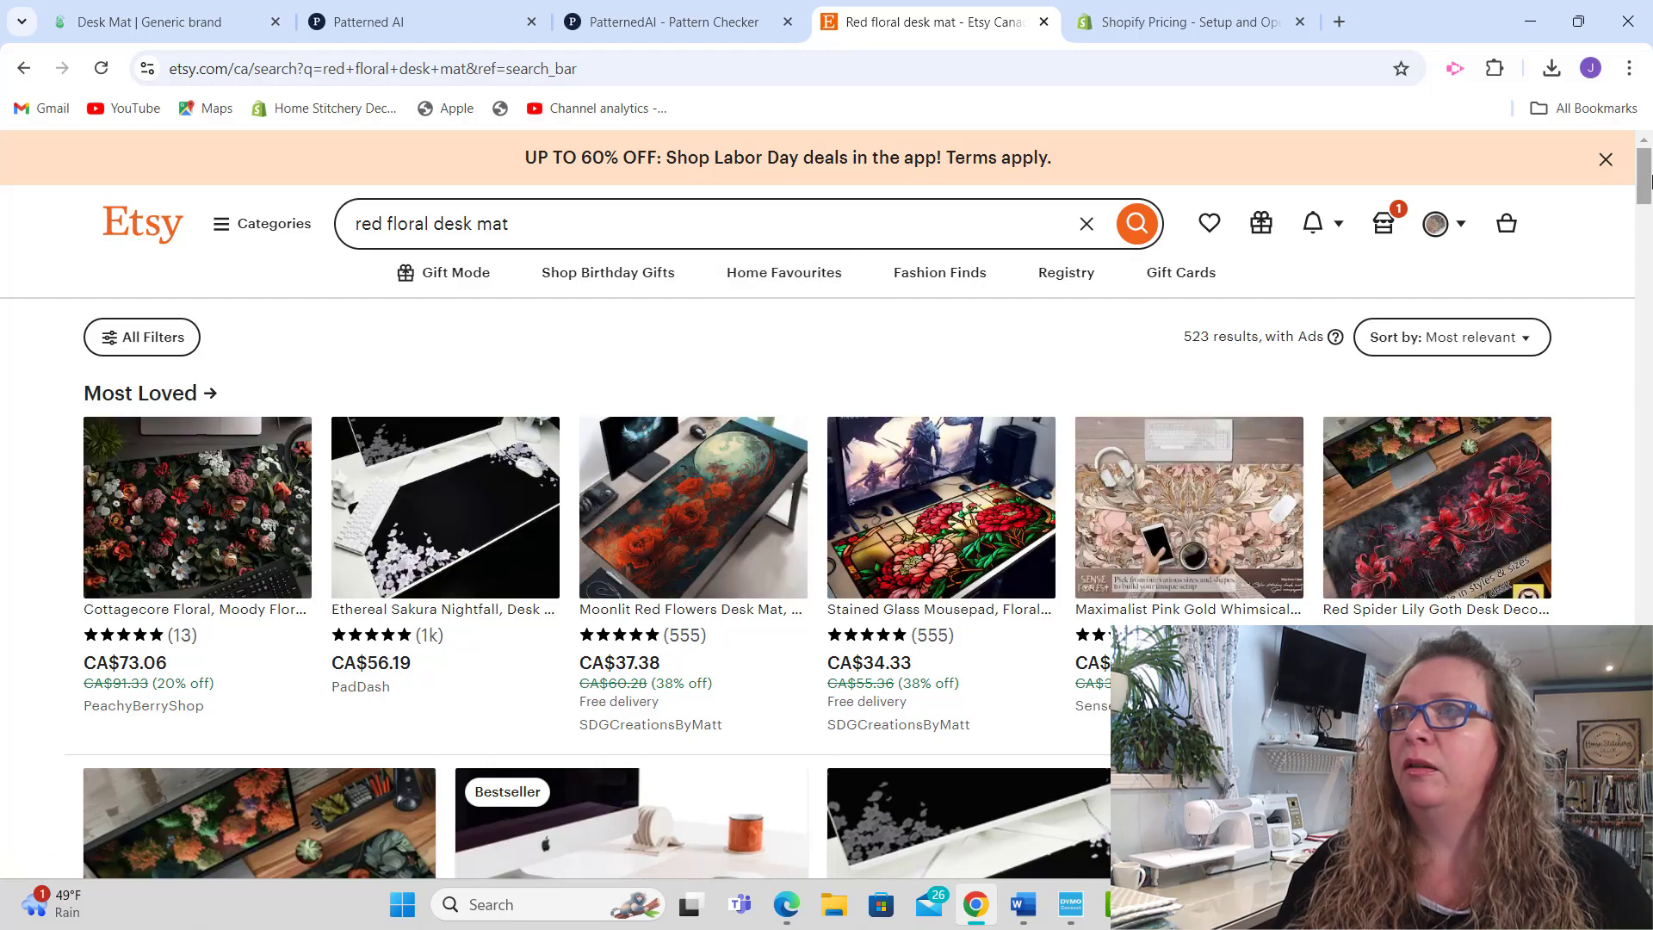
# Step: Open PeachyBerryShop's Cottagecore Floral, Moody Floral Desk Mat listing and examine its design and price
pyautogui.moveTo(1646, 179)
pyautogui.mouseDown()
pyautogui.moveTo(1646, 210)
pyautogui.moveTo(1647, 164)
pyautogui.moveTo(1647, 676)
pyautogui.moveTo(1612, 280)
pyautogui.moveTo(1624, 163)
pyautogui.mouseUp()
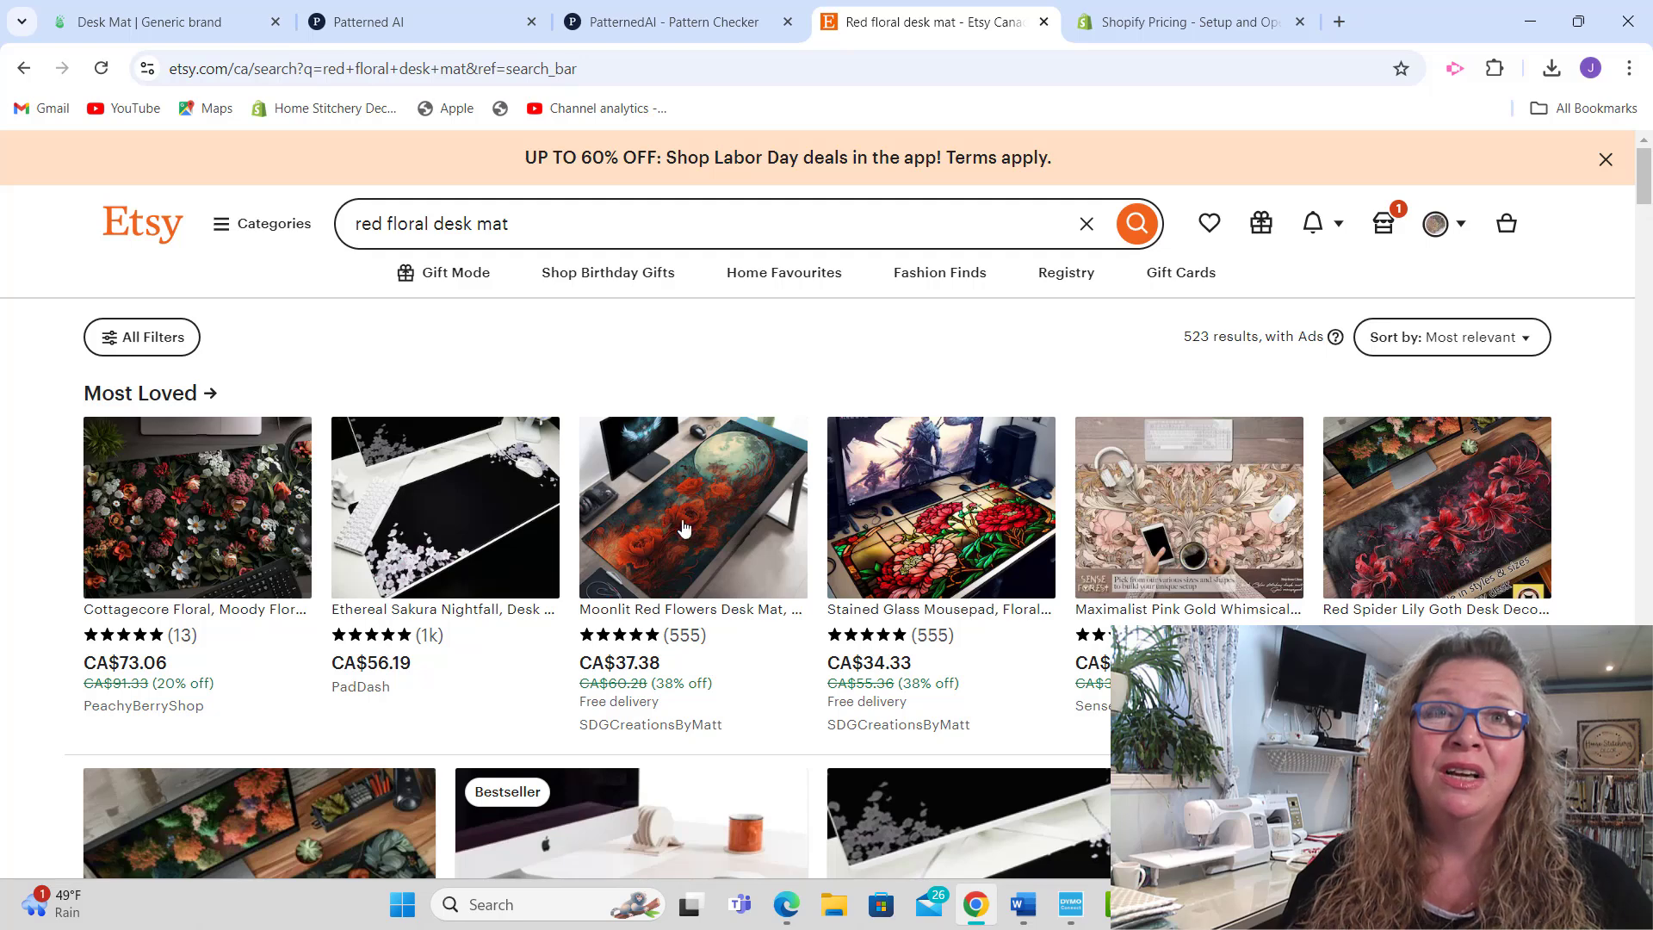
pyautogui.click(191, 554)
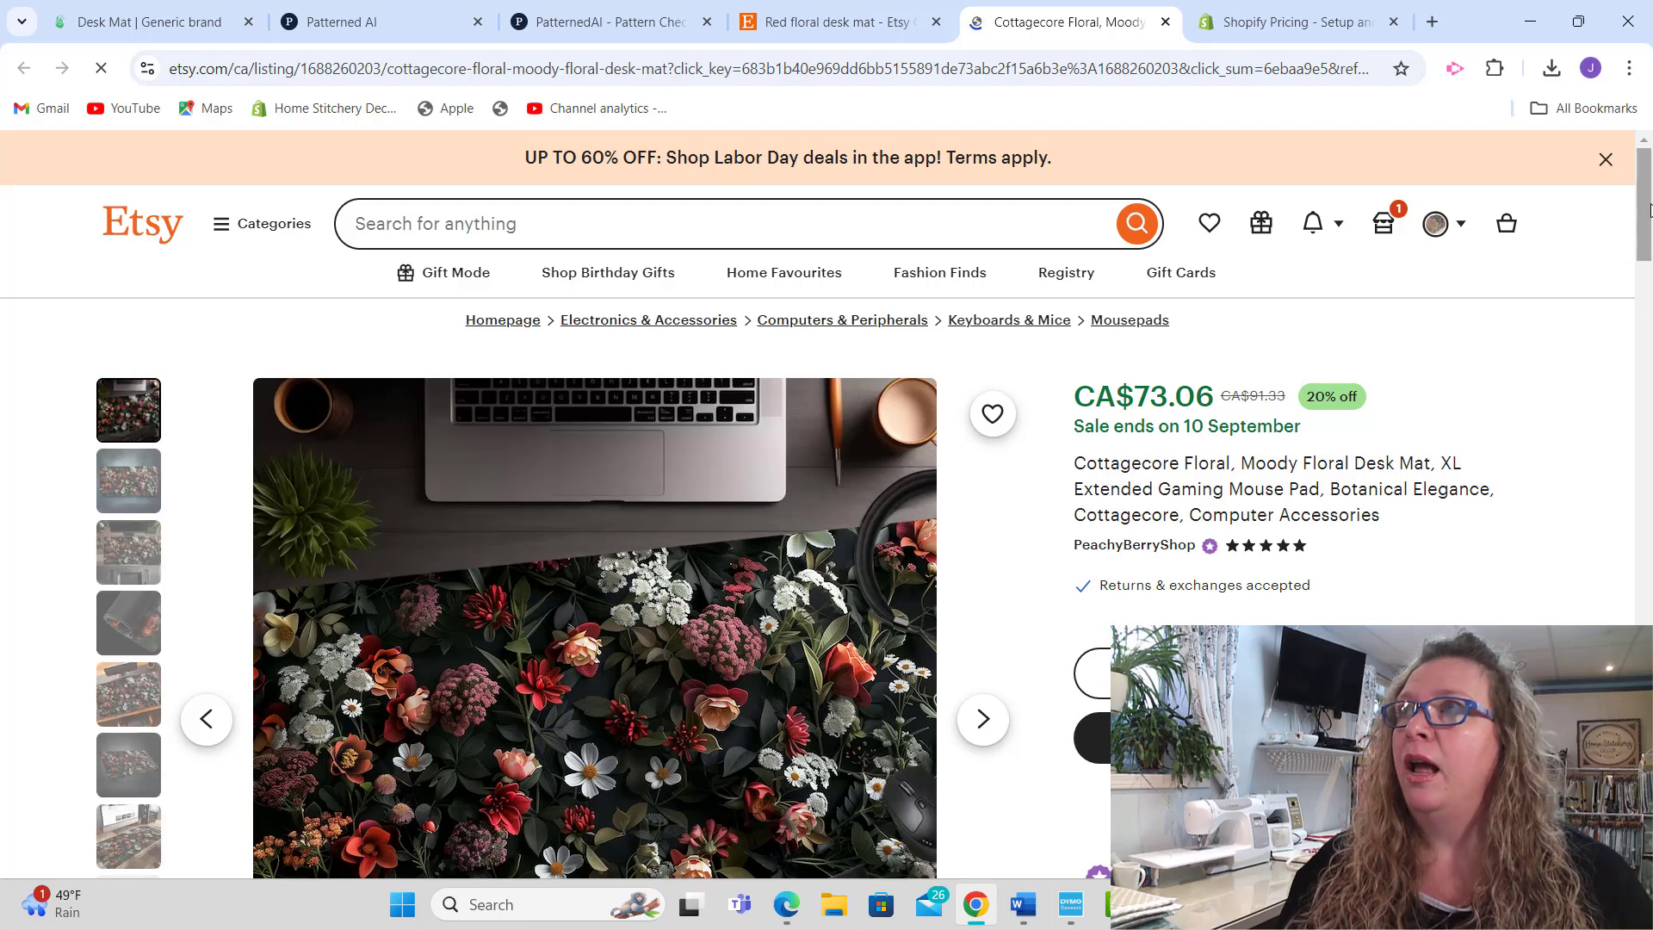
pyautogui.scroll(-2, 1650, 211)
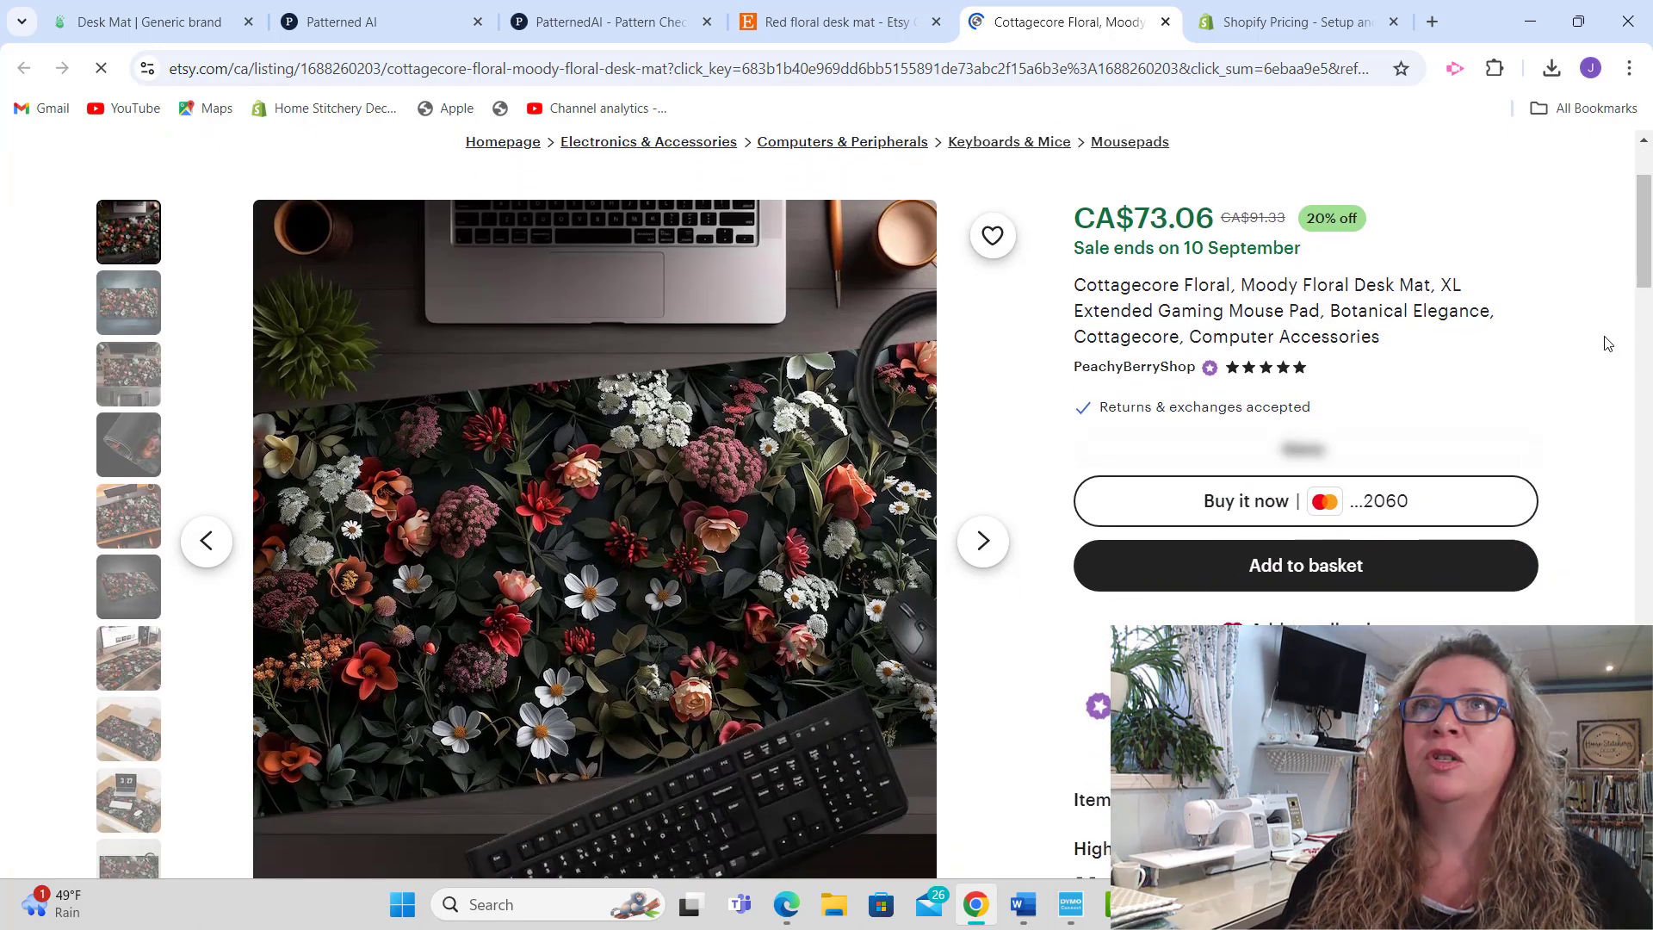
# Step: Switch to Patterned AI's pattern generator and replace the example prompt with "red cream and white moody floral repeat pattern"
pyautogui.click(576, 32)
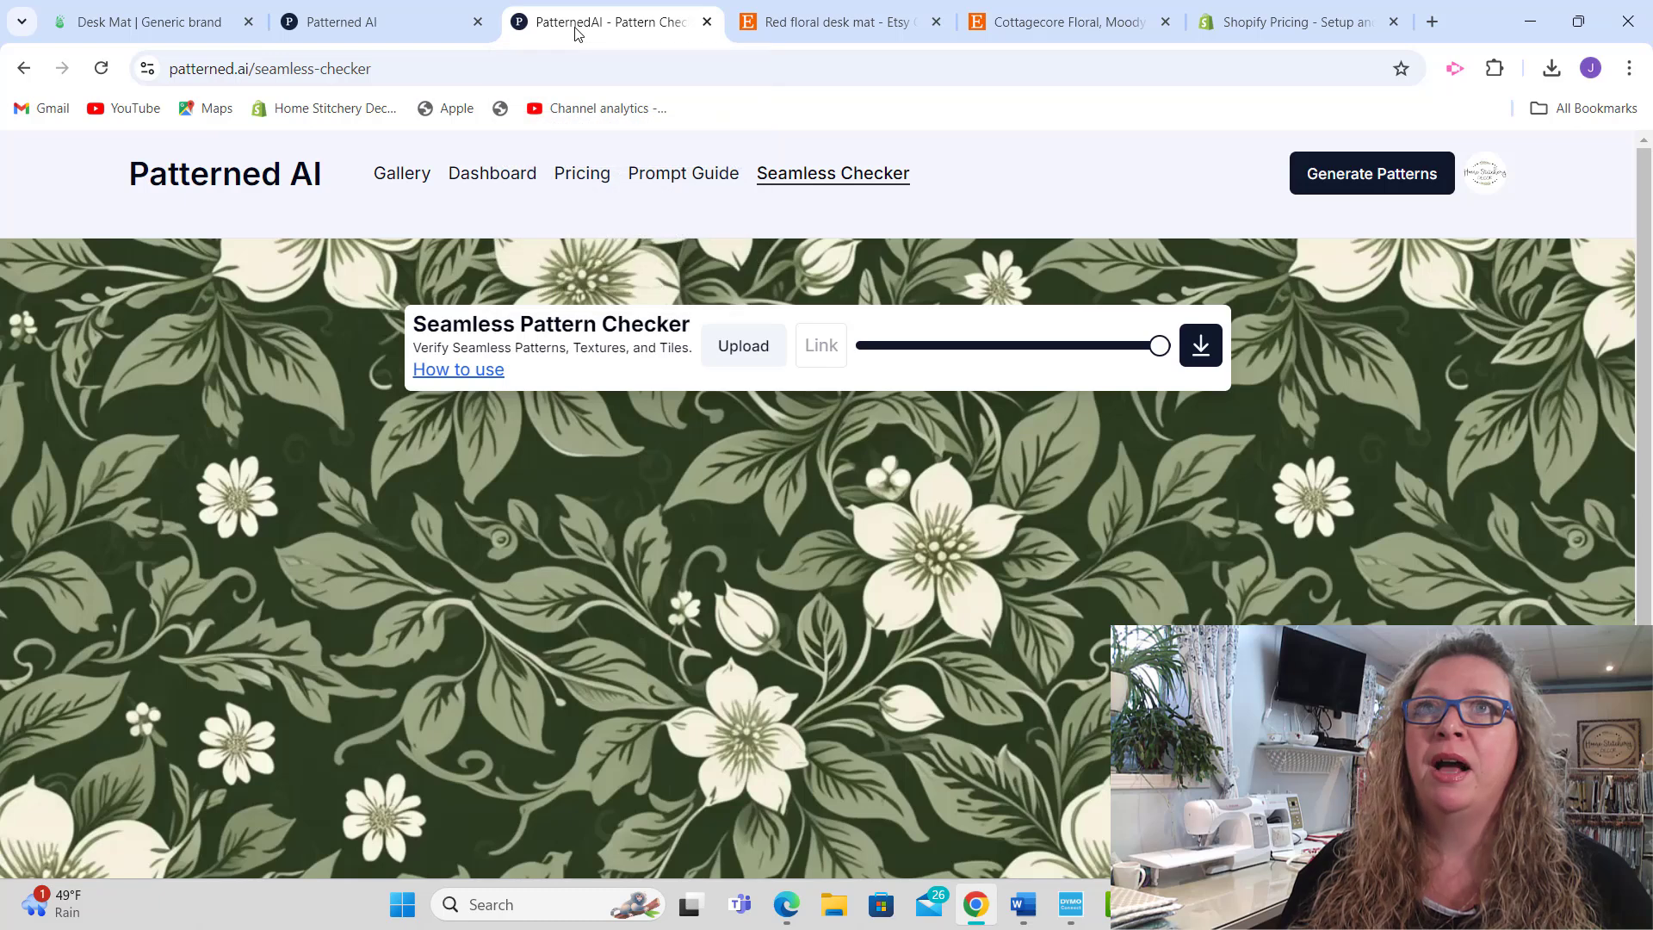
pyautogui.click(1382, 184)
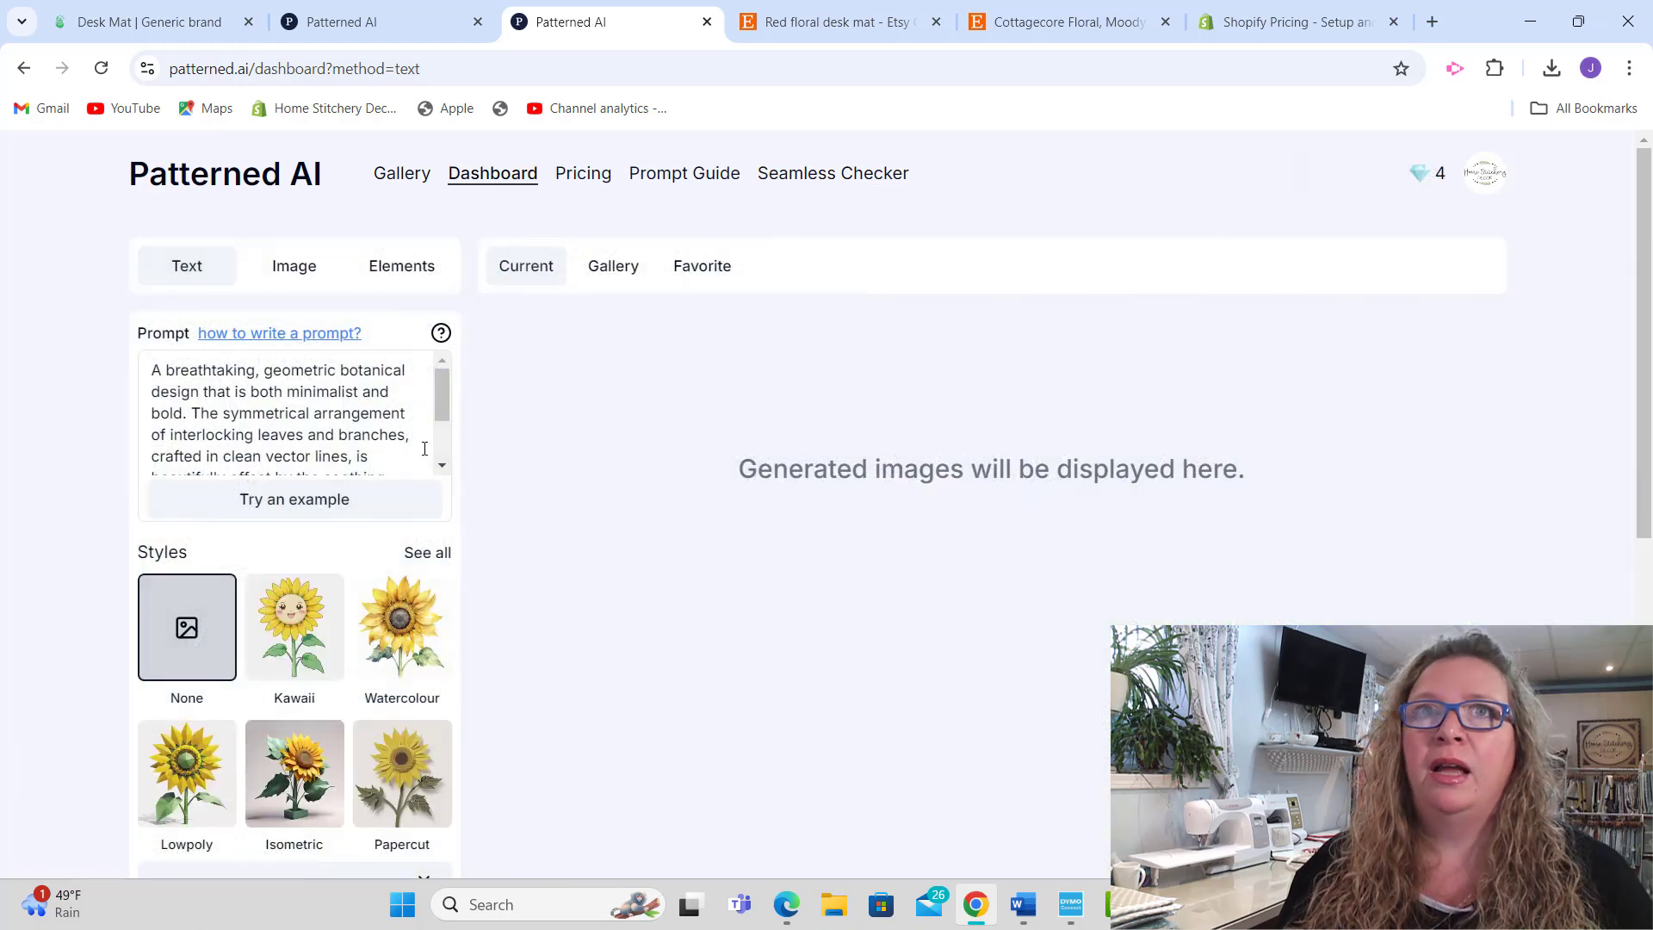
pyautogui.moveTo(441, 419); pyautogui.dragTo(409, 464)
pyautogui.moveTo(304, 457); pyautogui.dragTo(117, 351)
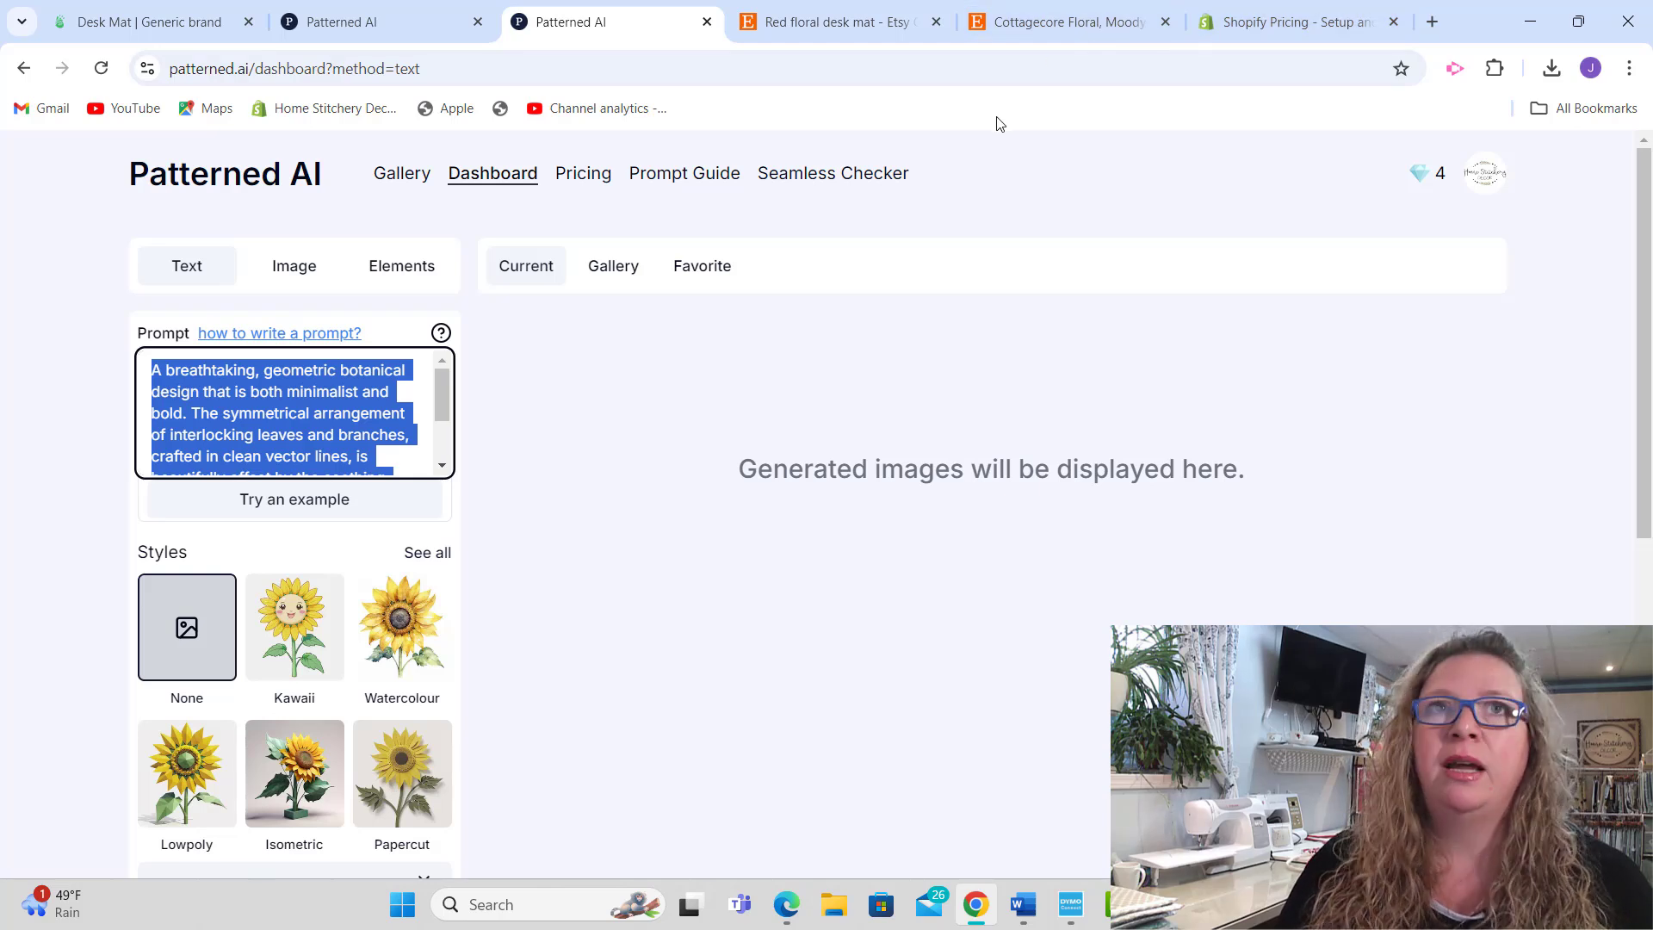
pyautogui.write('red ')
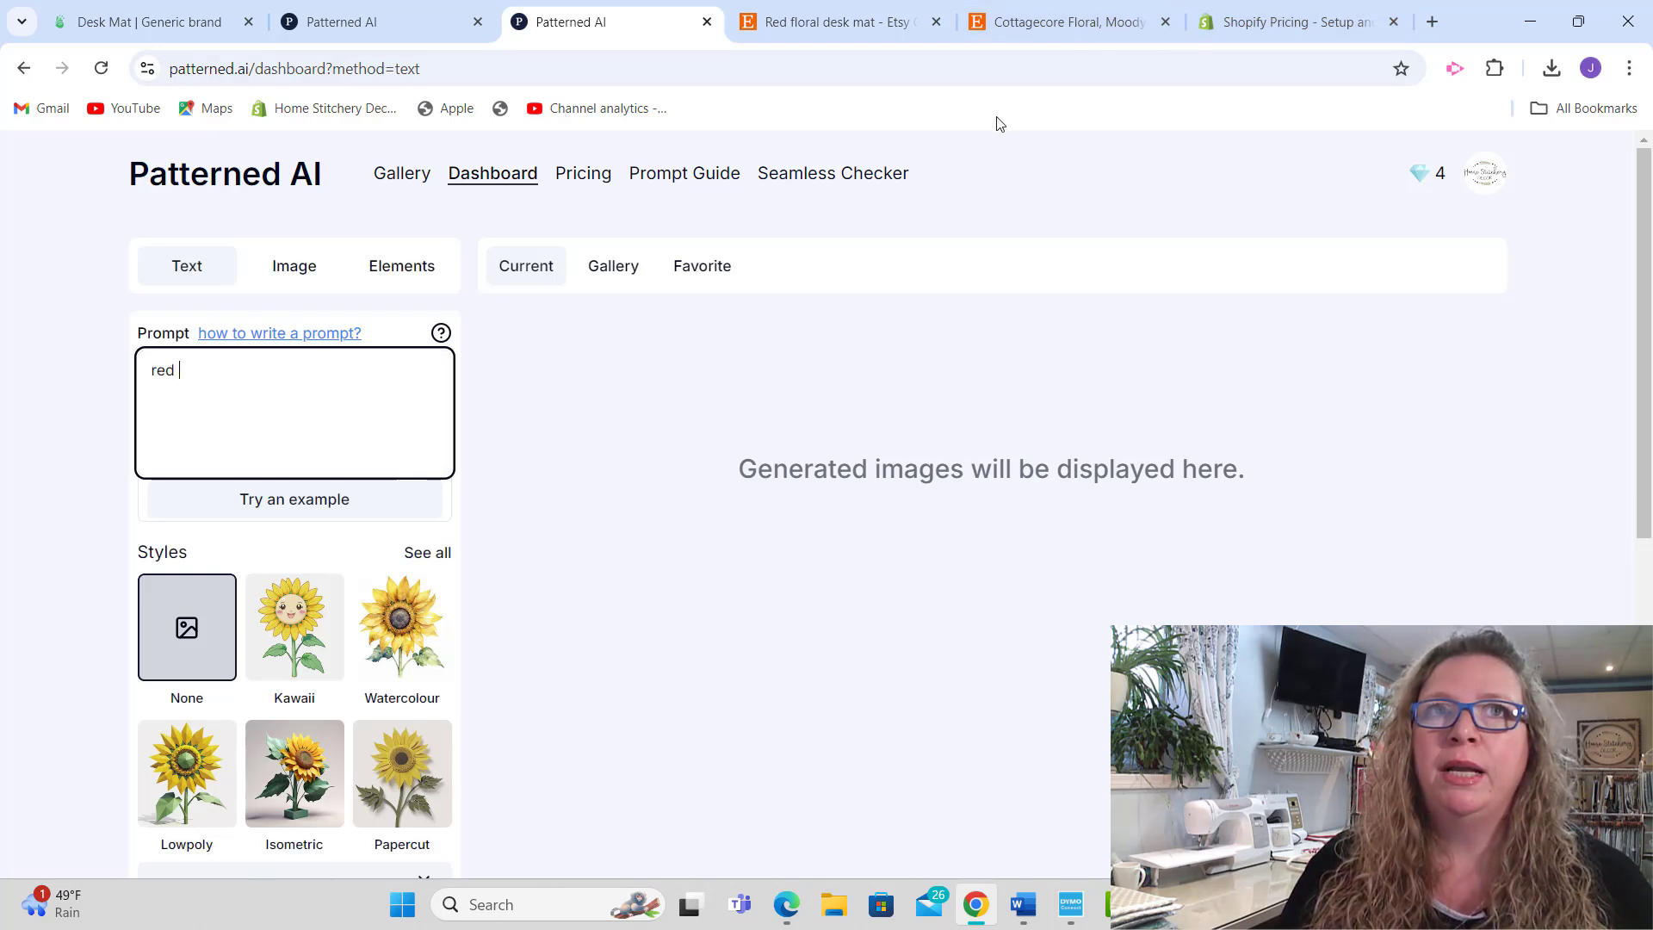
pyautogui.write('c')
pyautogui.press('BackSpace')
pyautogui.write('cream ')
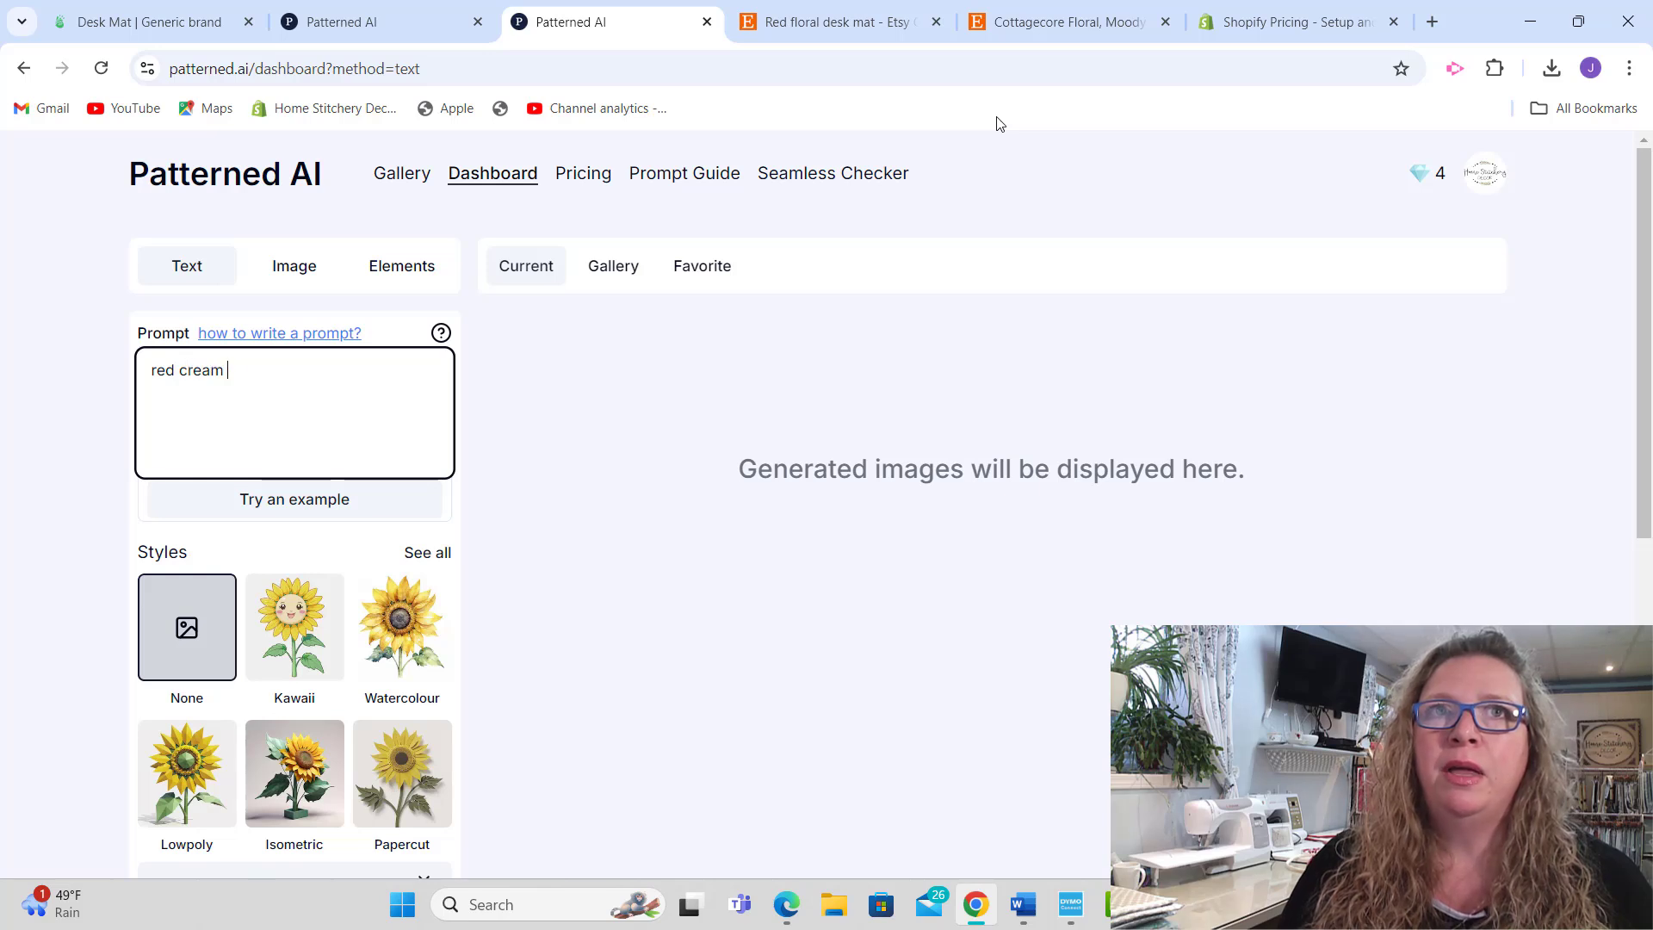
pyautogui.write('and white mo')
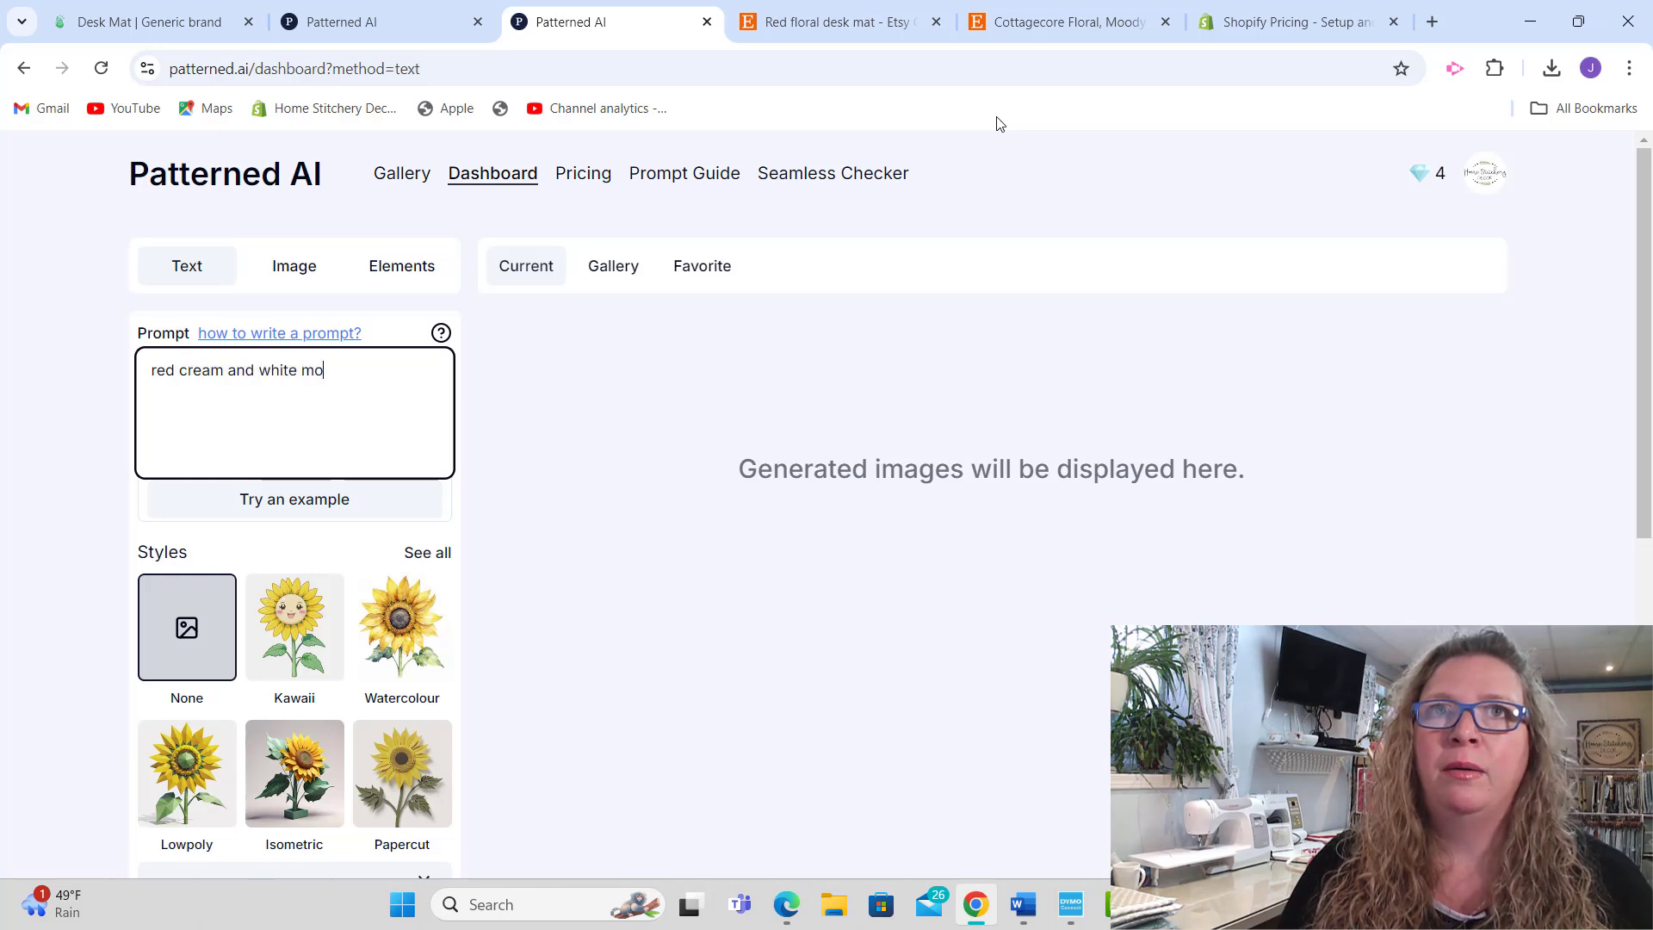
pyautogui.write('odr')
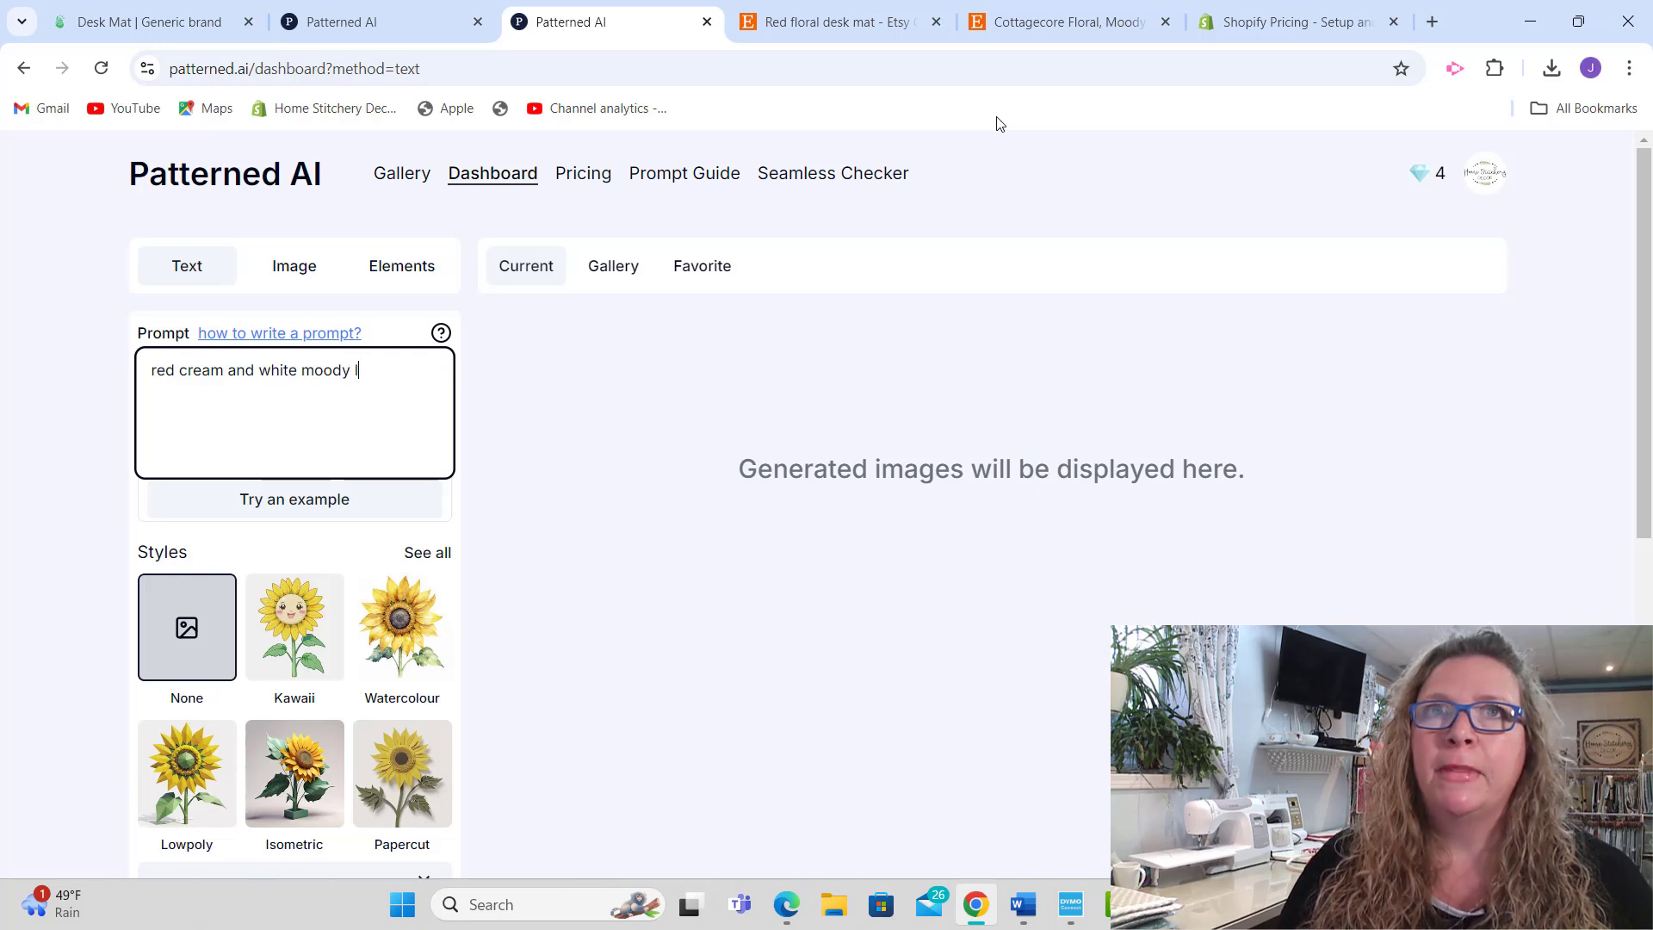
pyautogui.write(' rea')
pyautogui.press('BackSpace')
pyautogui.press('BackSpace')
pyautogui.press('BackSpace')
pyautogui.write('f')
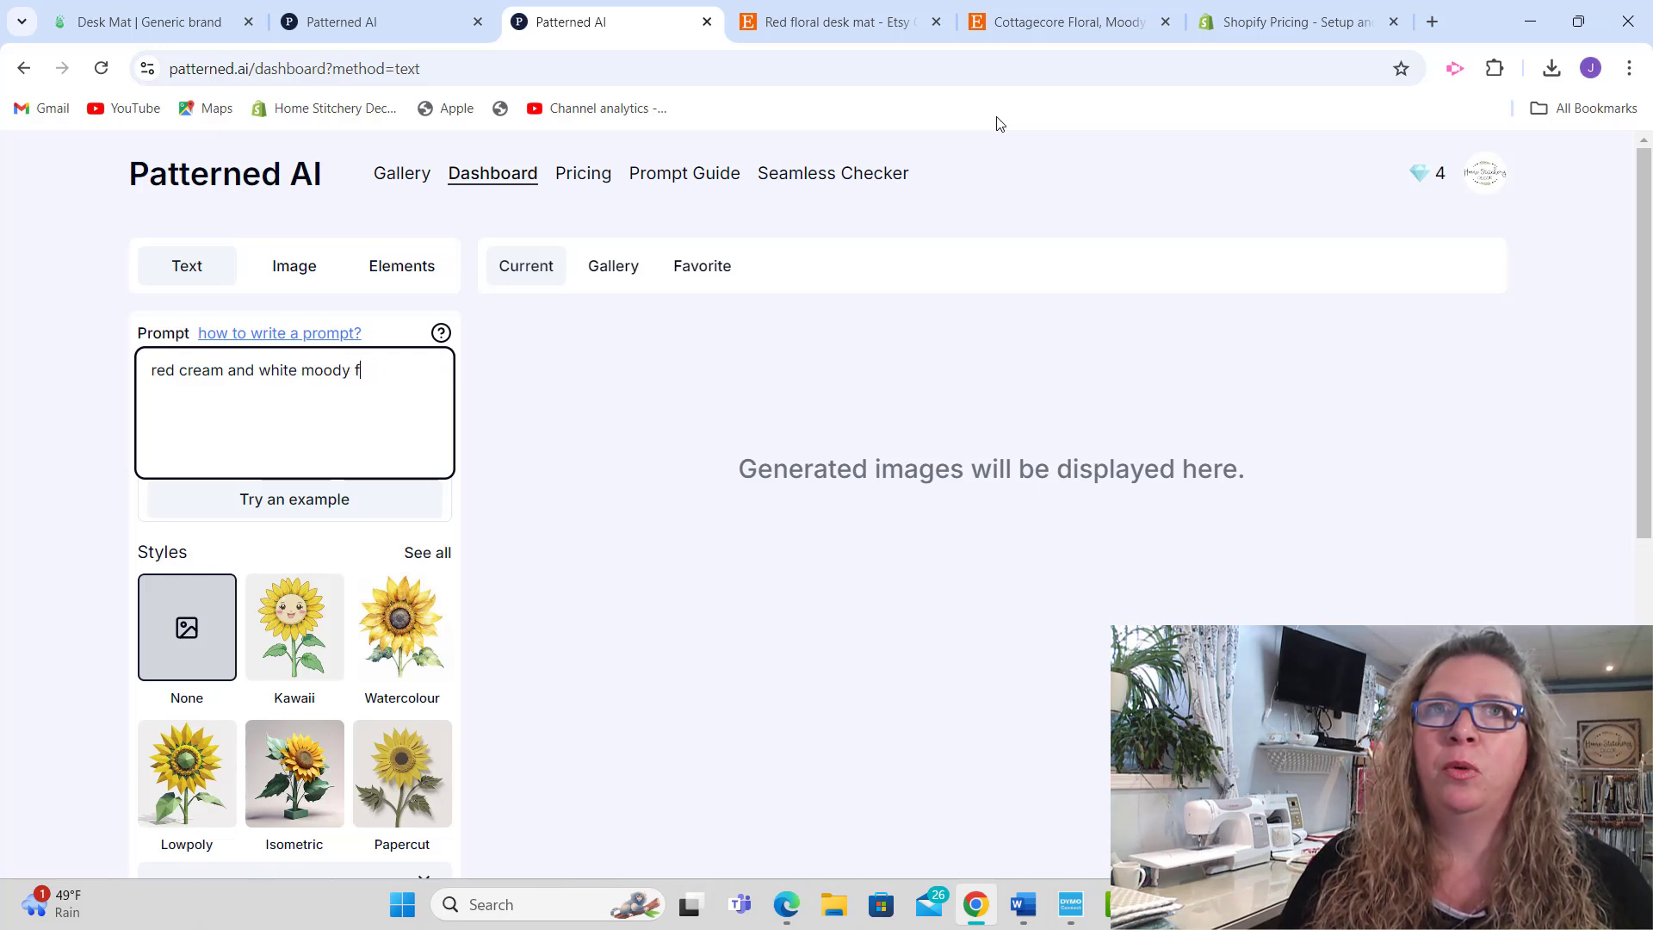
pyautogui.write('loral rep')
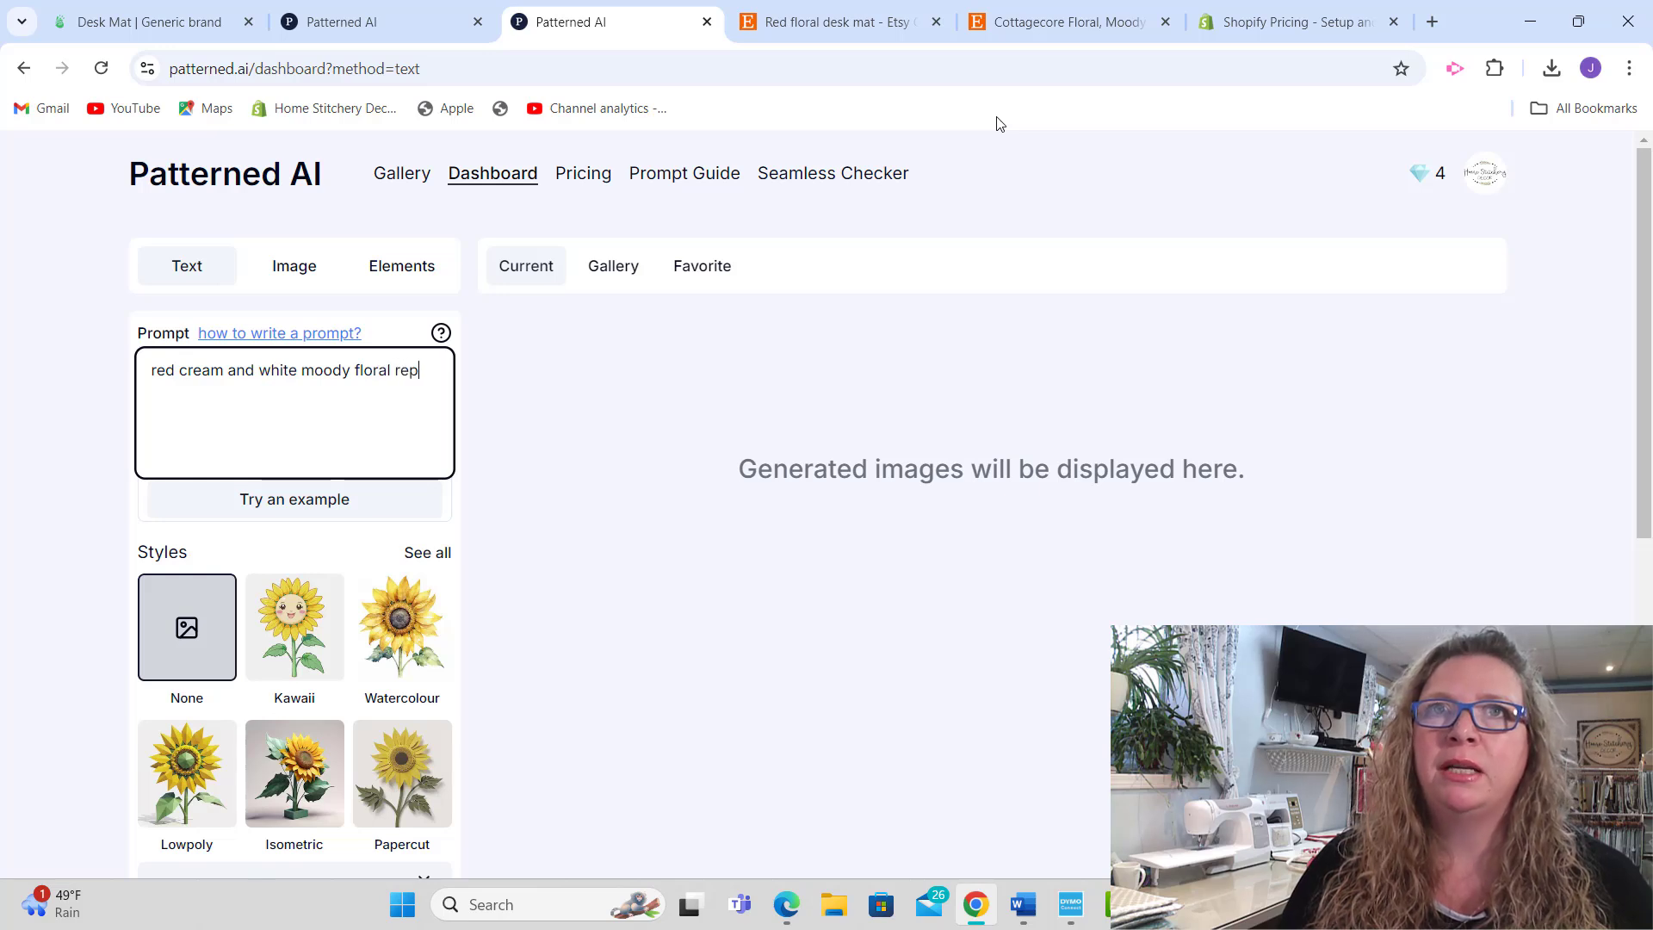
pyautogui.write('eat pattern')
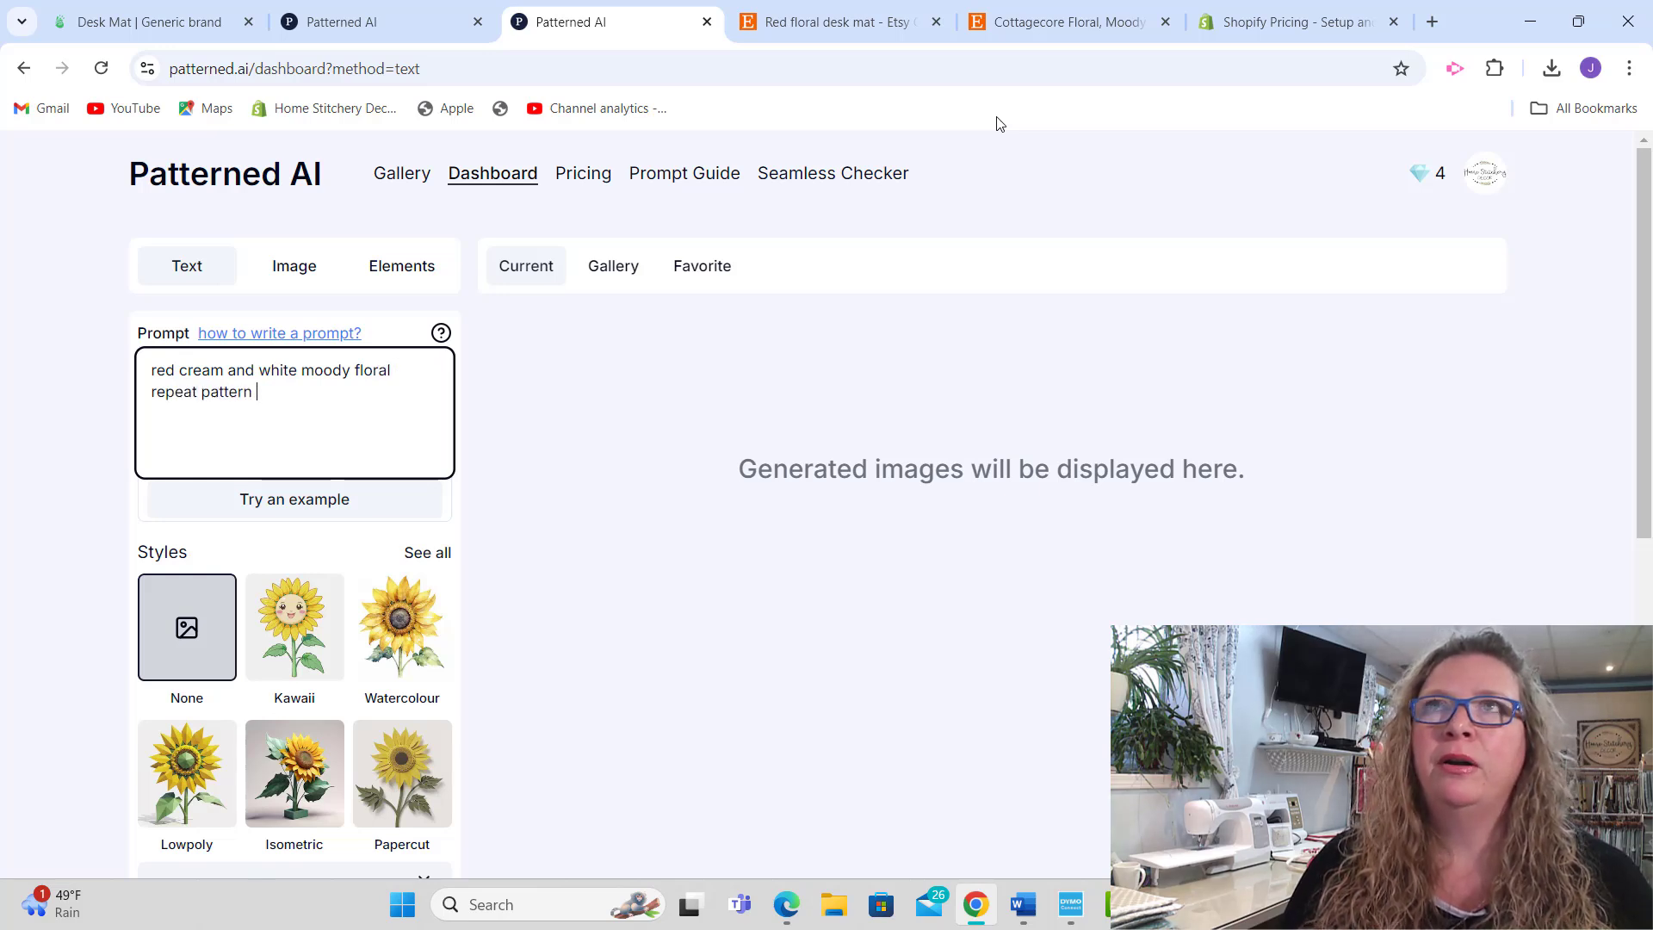
# Step: Check the Etsy moody floral listing for reference, and extend the Patterned AI prompt with "with vibrant green leafs and"
pyautogui.click(1094, 27)
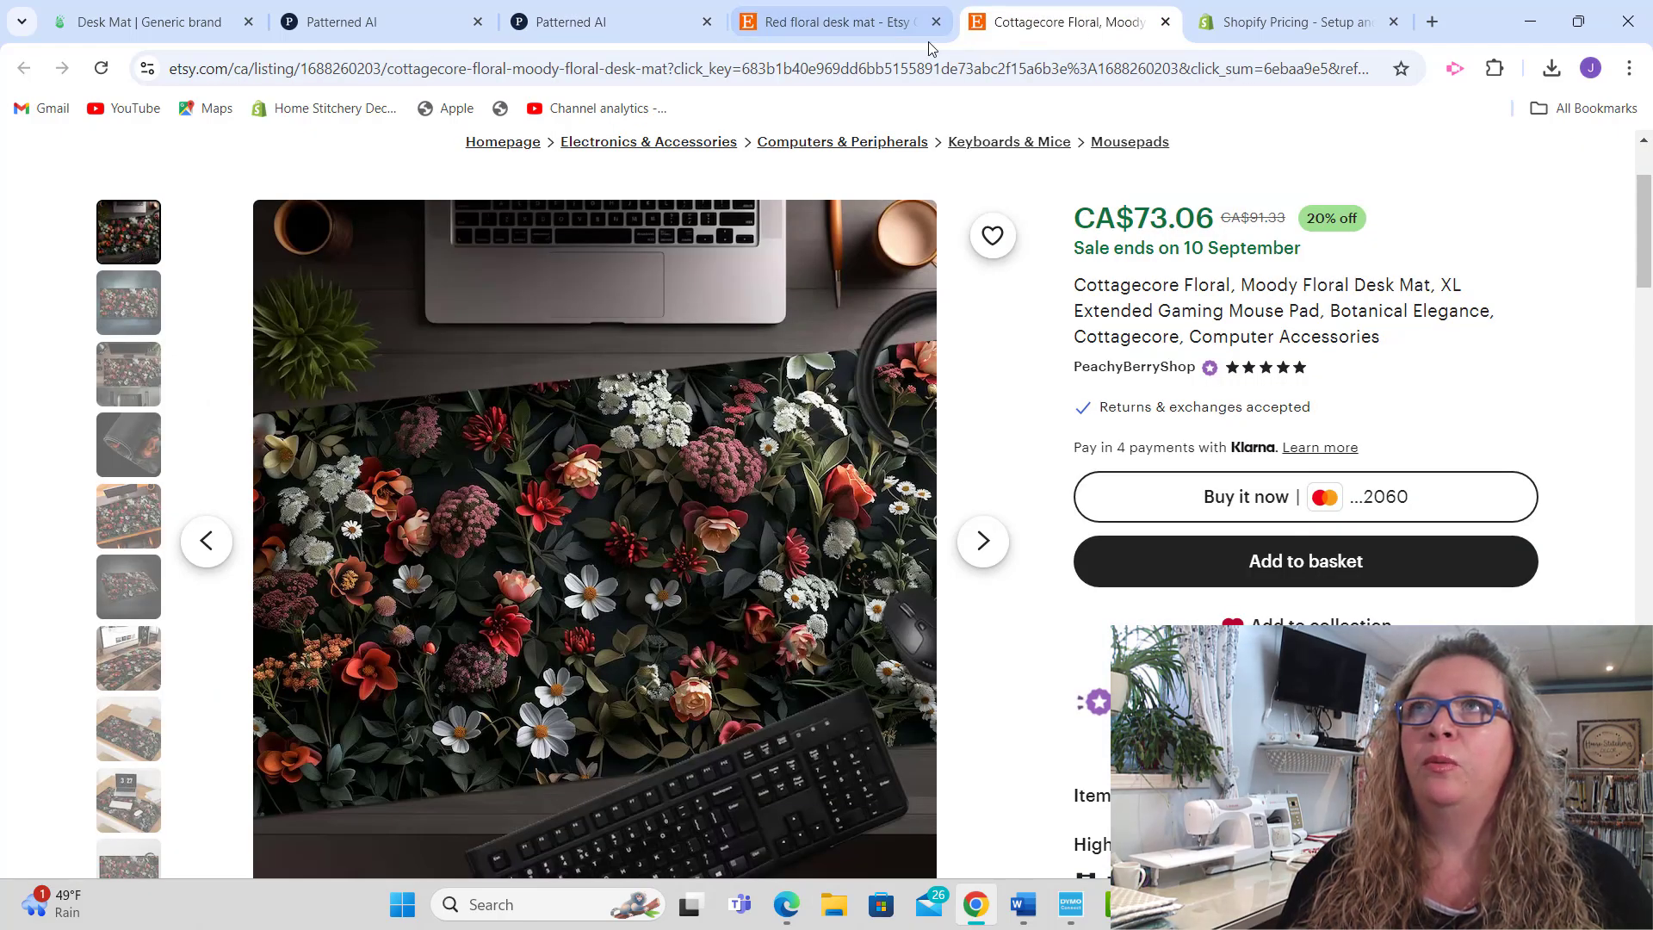
pyautogui.click(651, 28)
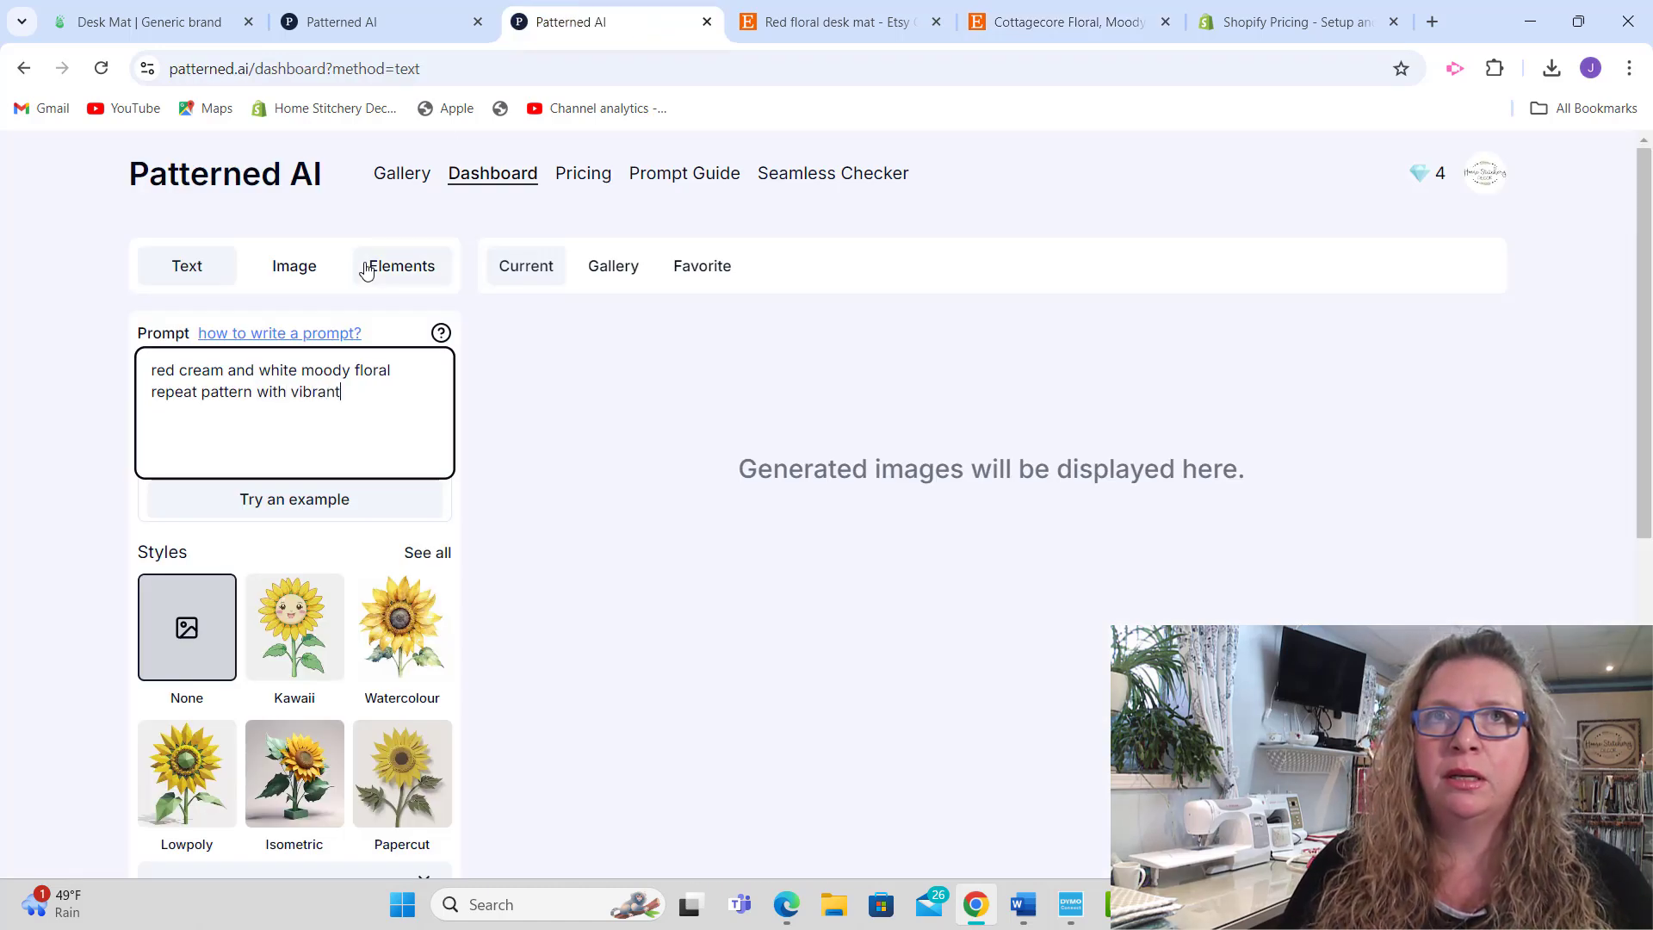
pyautogui.write('bro')
pyautogui.press('BackSpace')
pyautogui.press('BackSpace')
pyautogui.press('BackSpace')
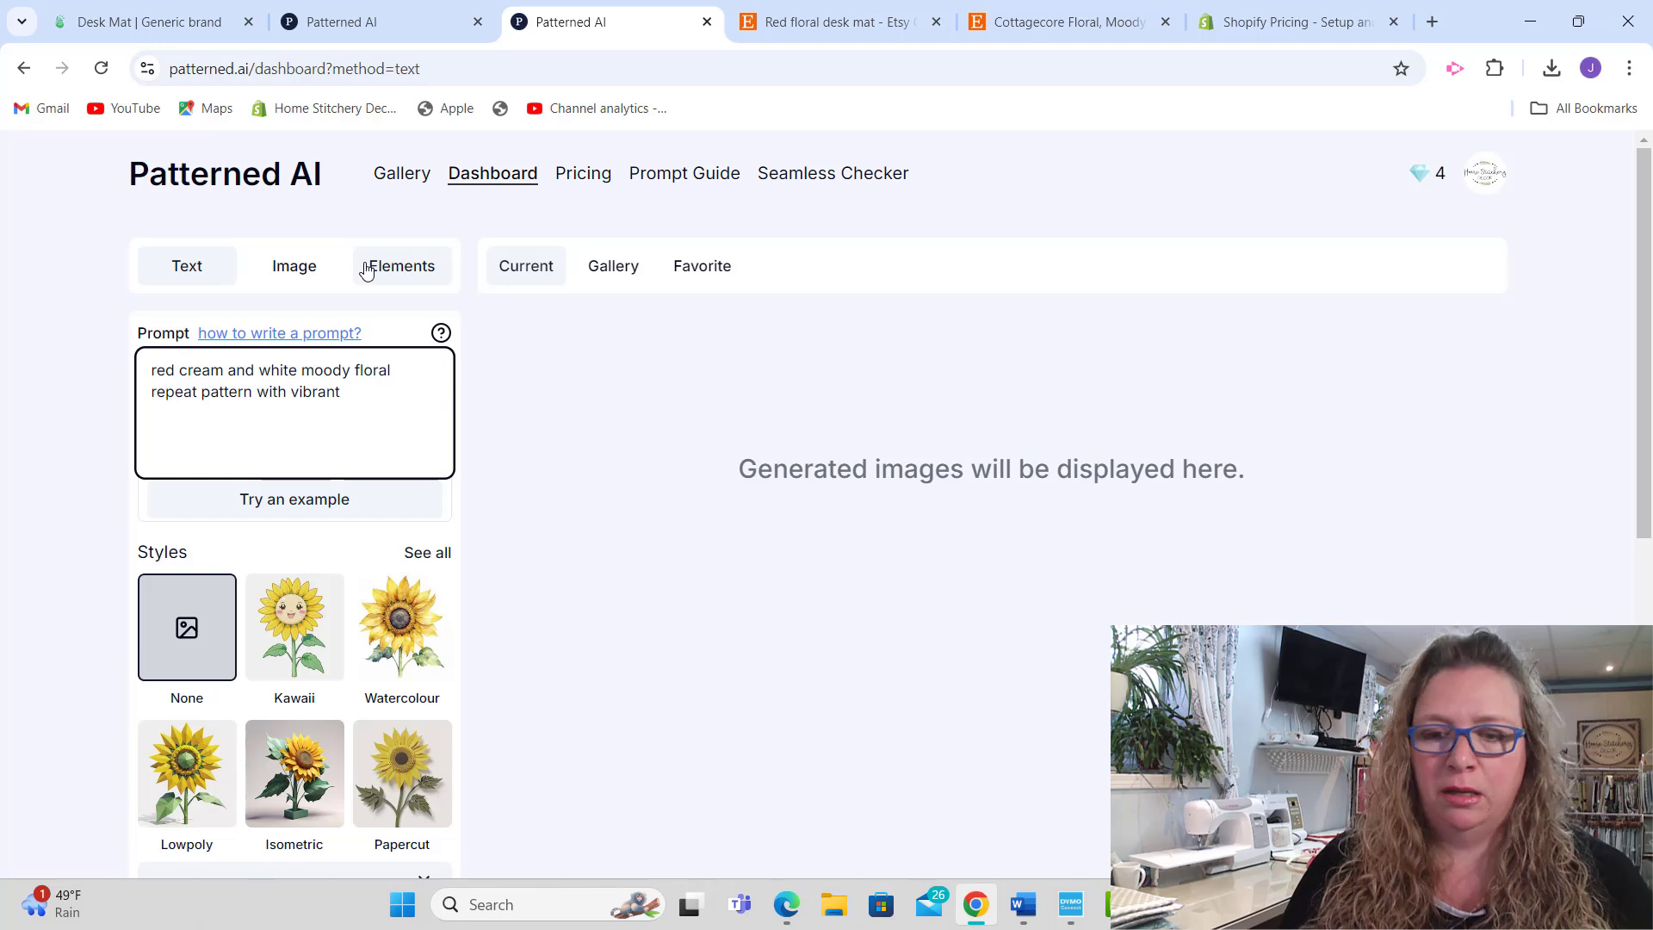
pyautogui.write('green lea')
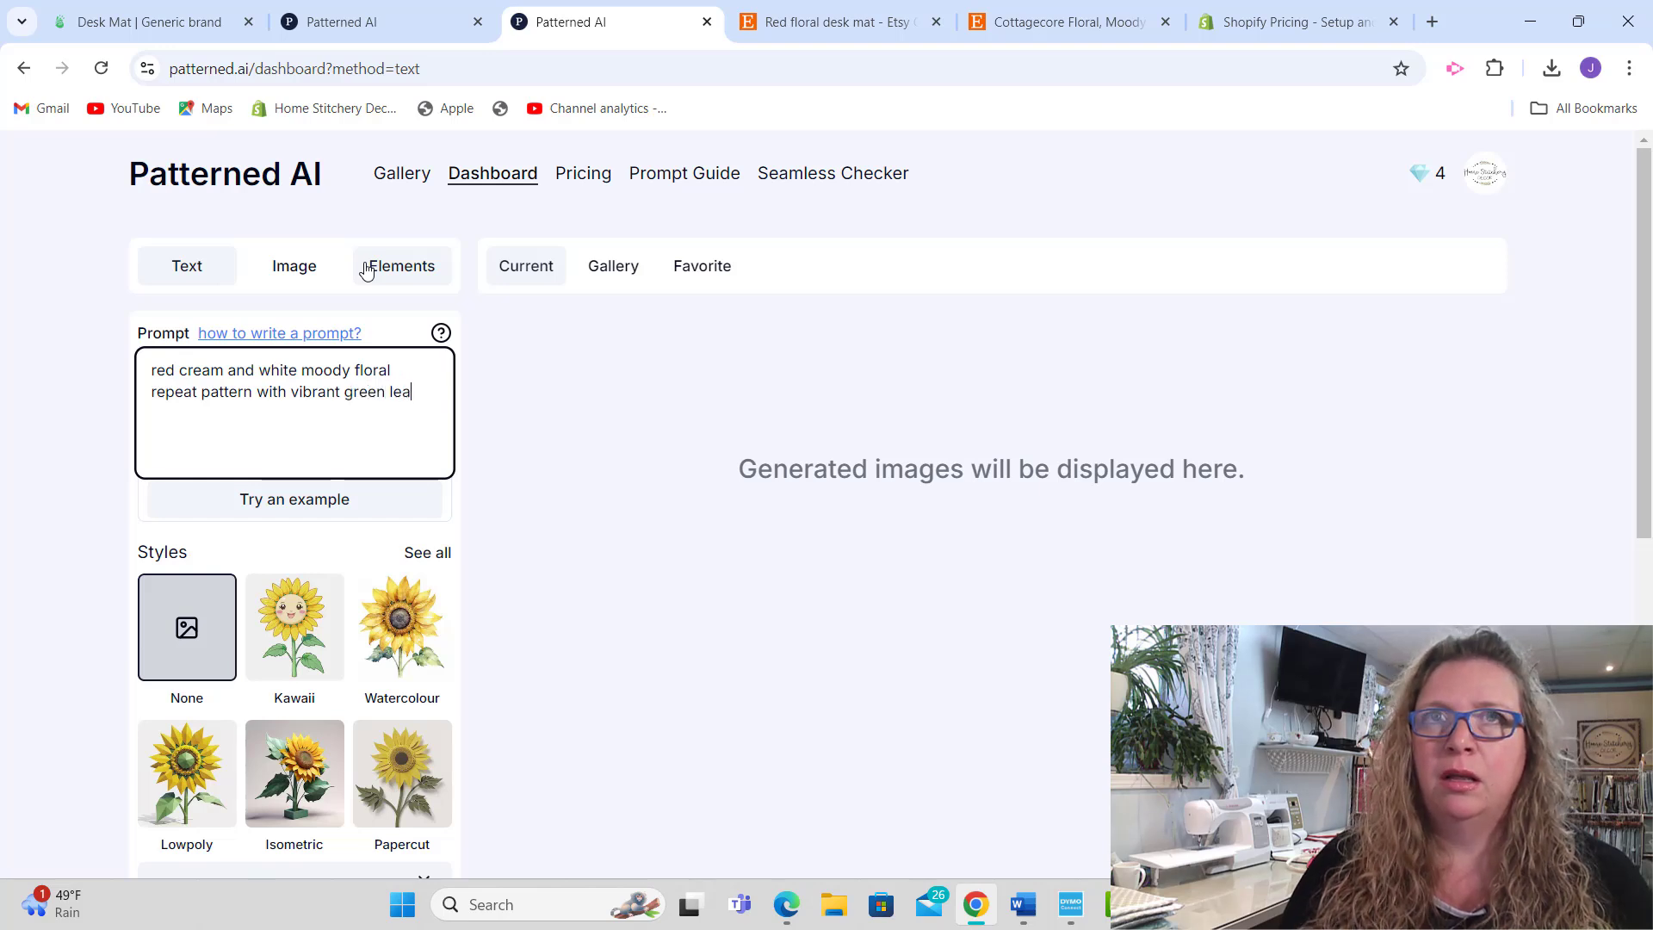
pyautogui.write('fs and')
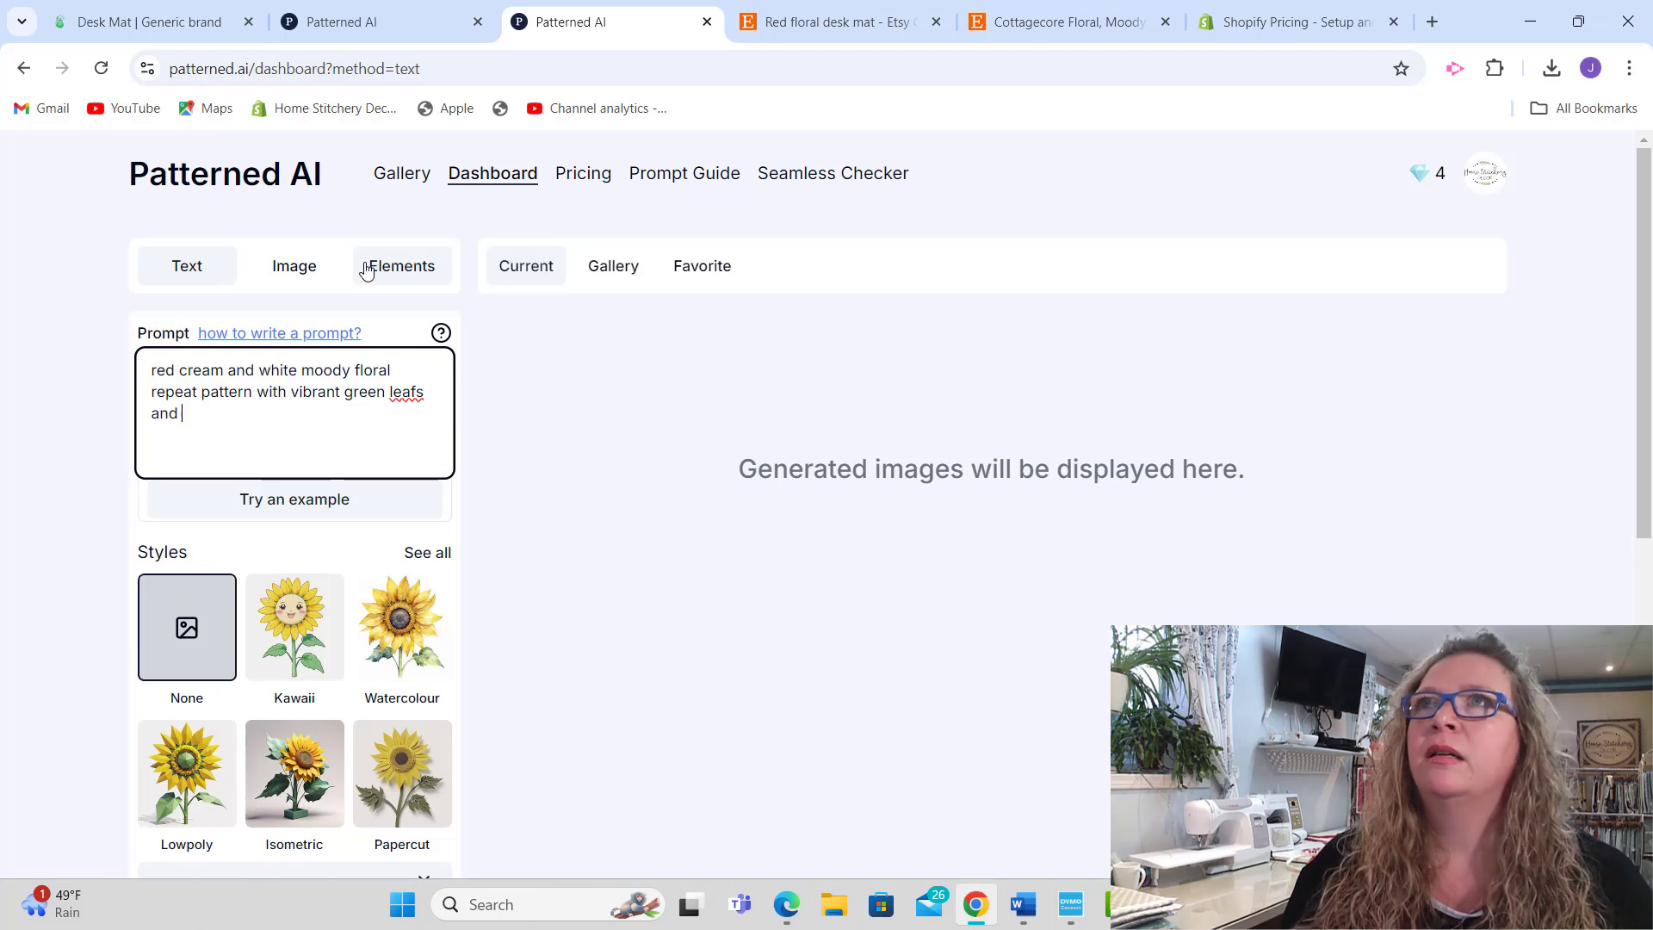
# Step: Examine the Etsy floral desk mat design and the sage green prompt in the other Patterned AI page
pyautogui.click(1119, 22)
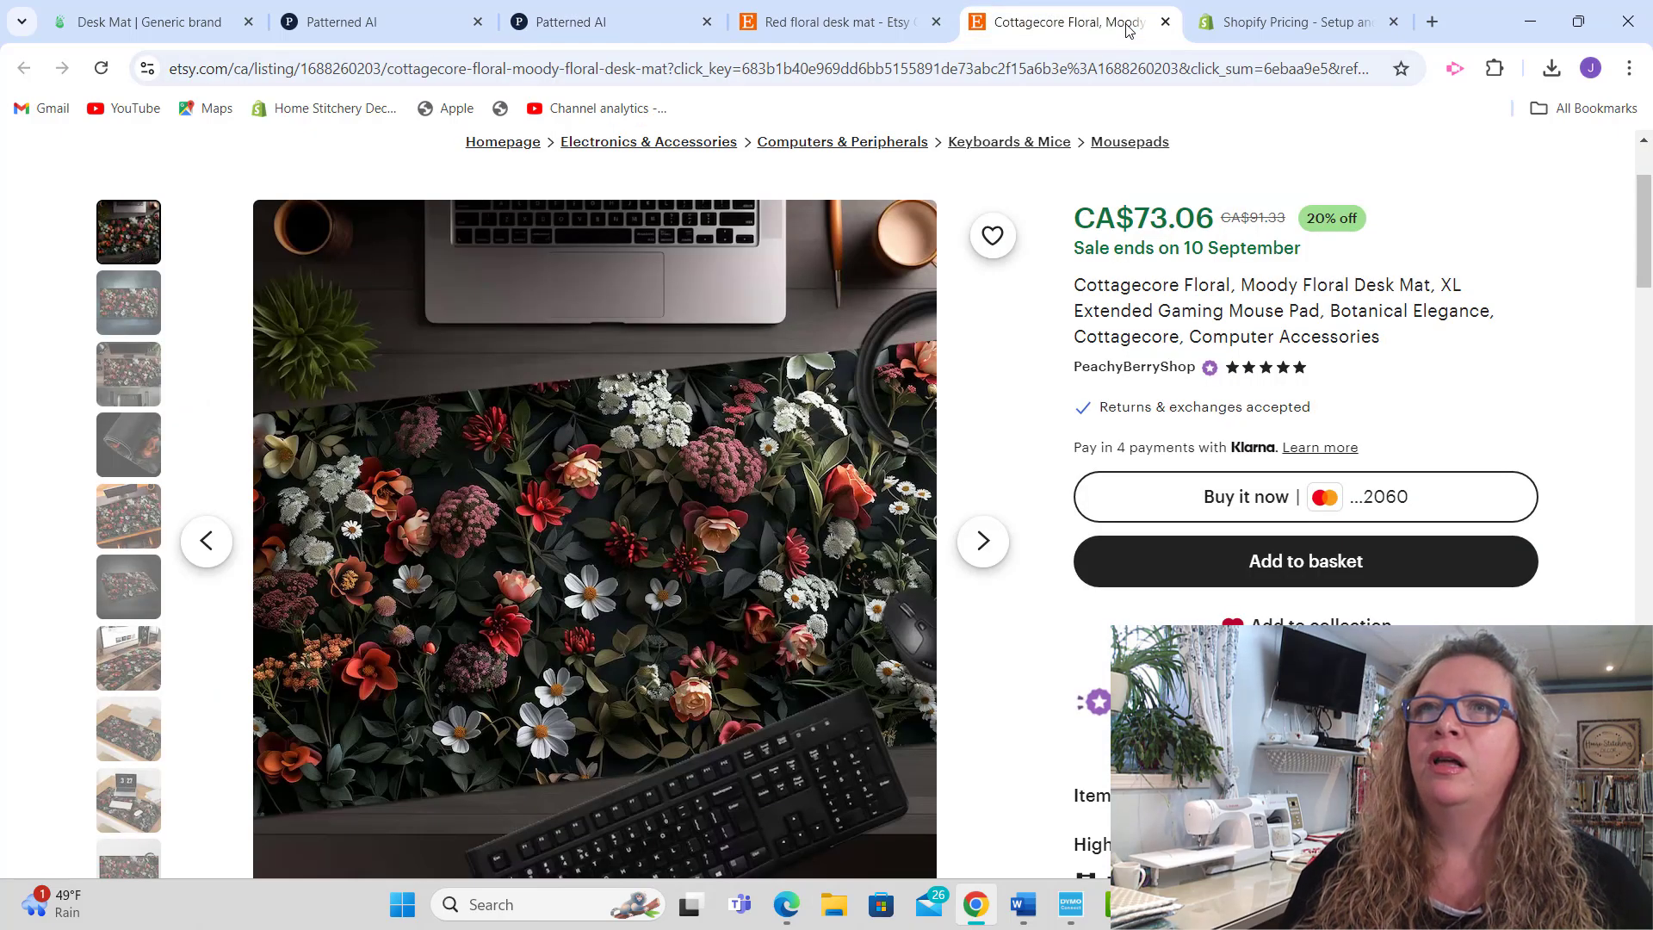
pyautogui.click(423, 35)
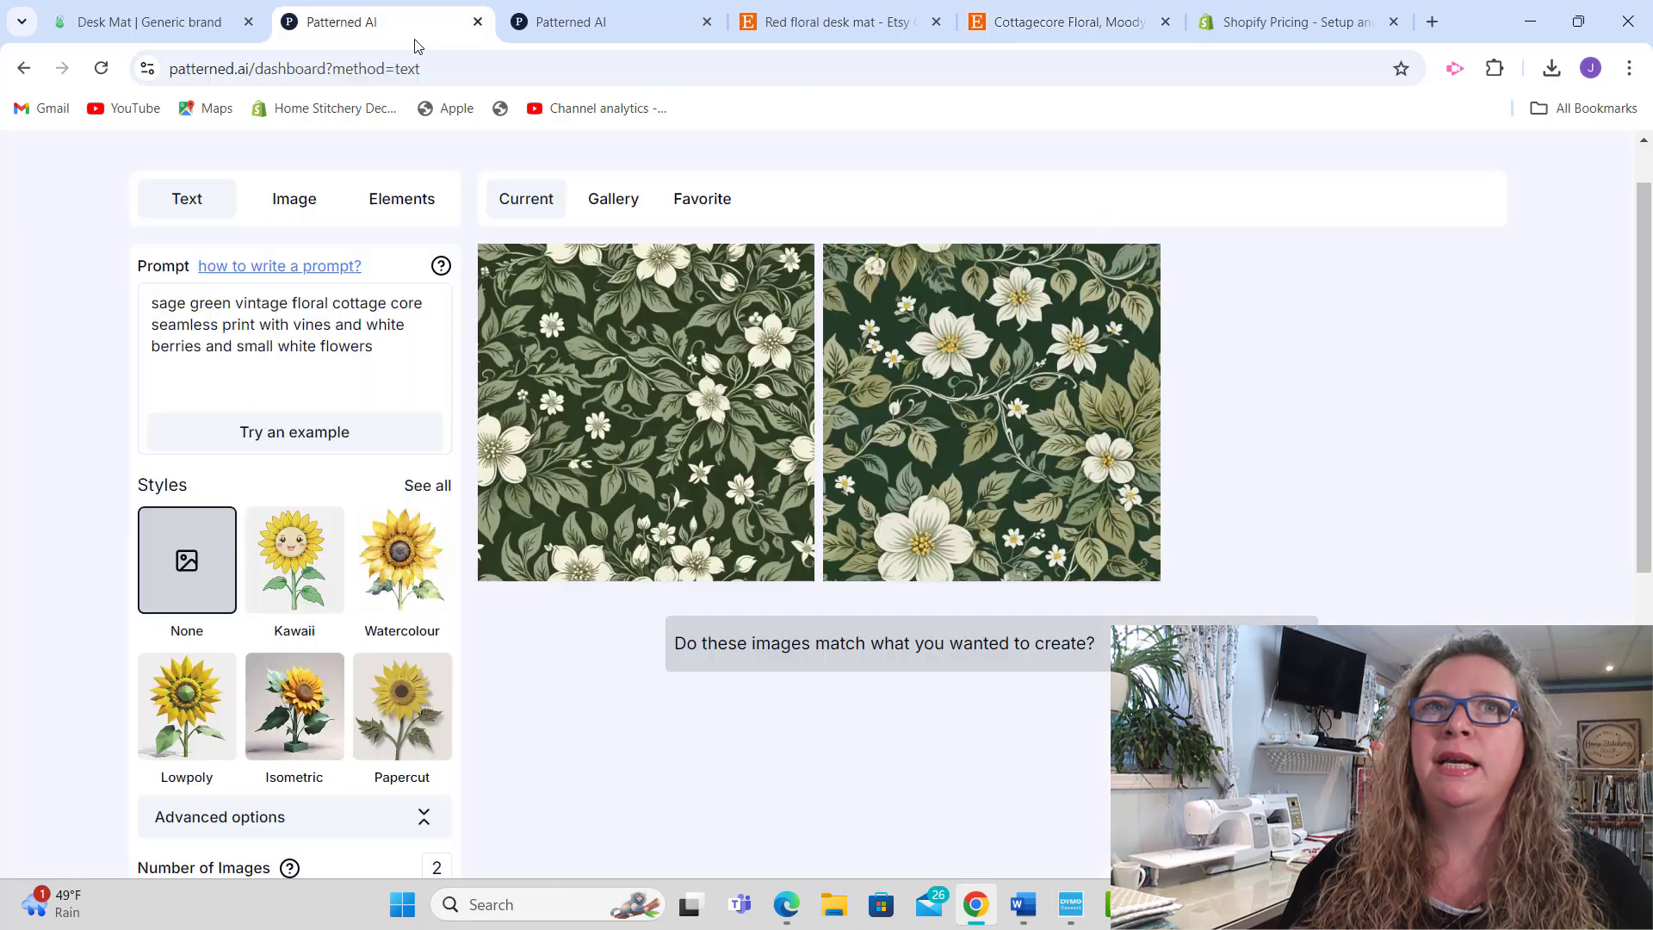
pyautogui.click(378, 350)
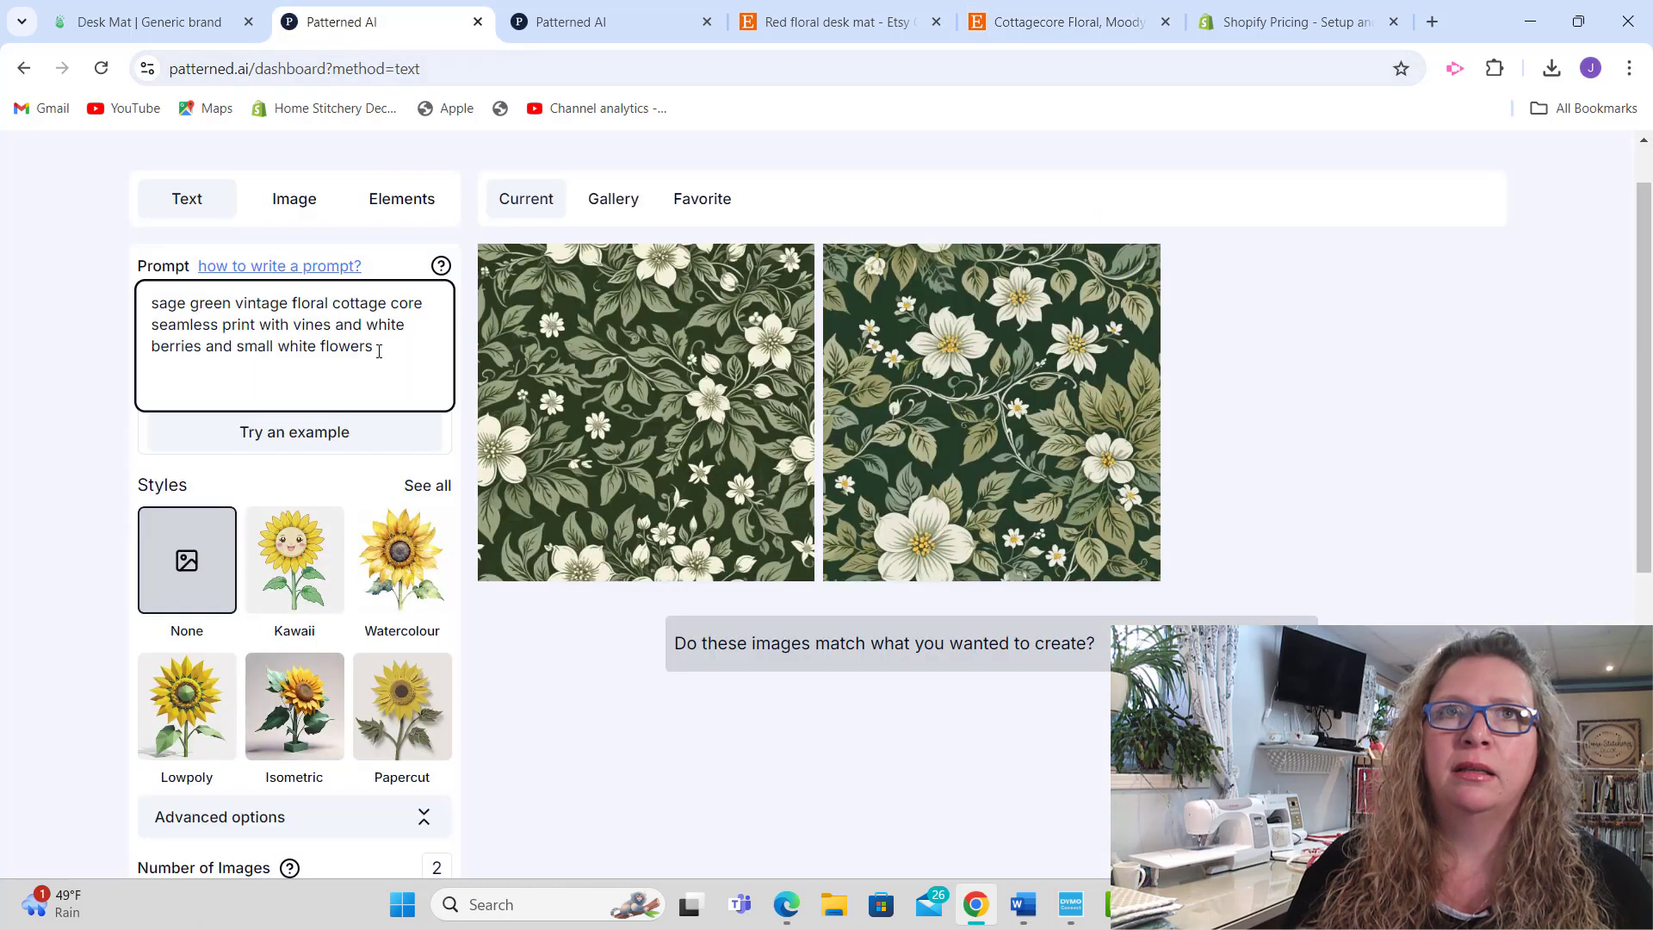
# Step: Return to the red floral prompt in Patterned AI and end it with "white daisies"
pyautogui.click(538, 25)
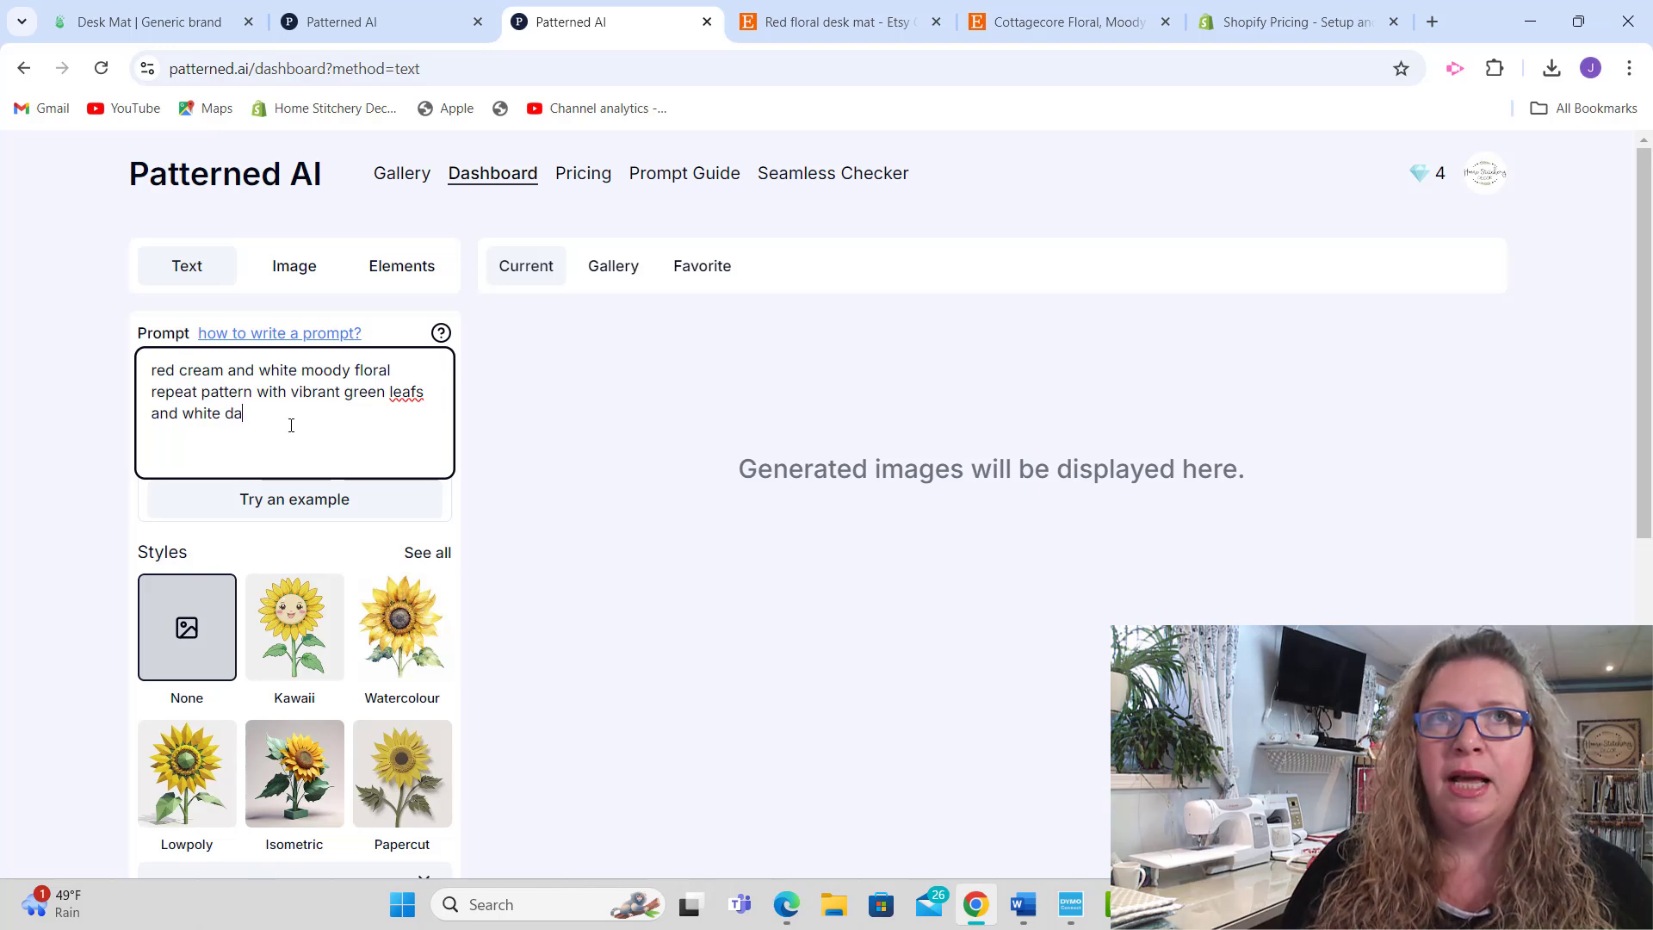
pyautogui.write('sys and')
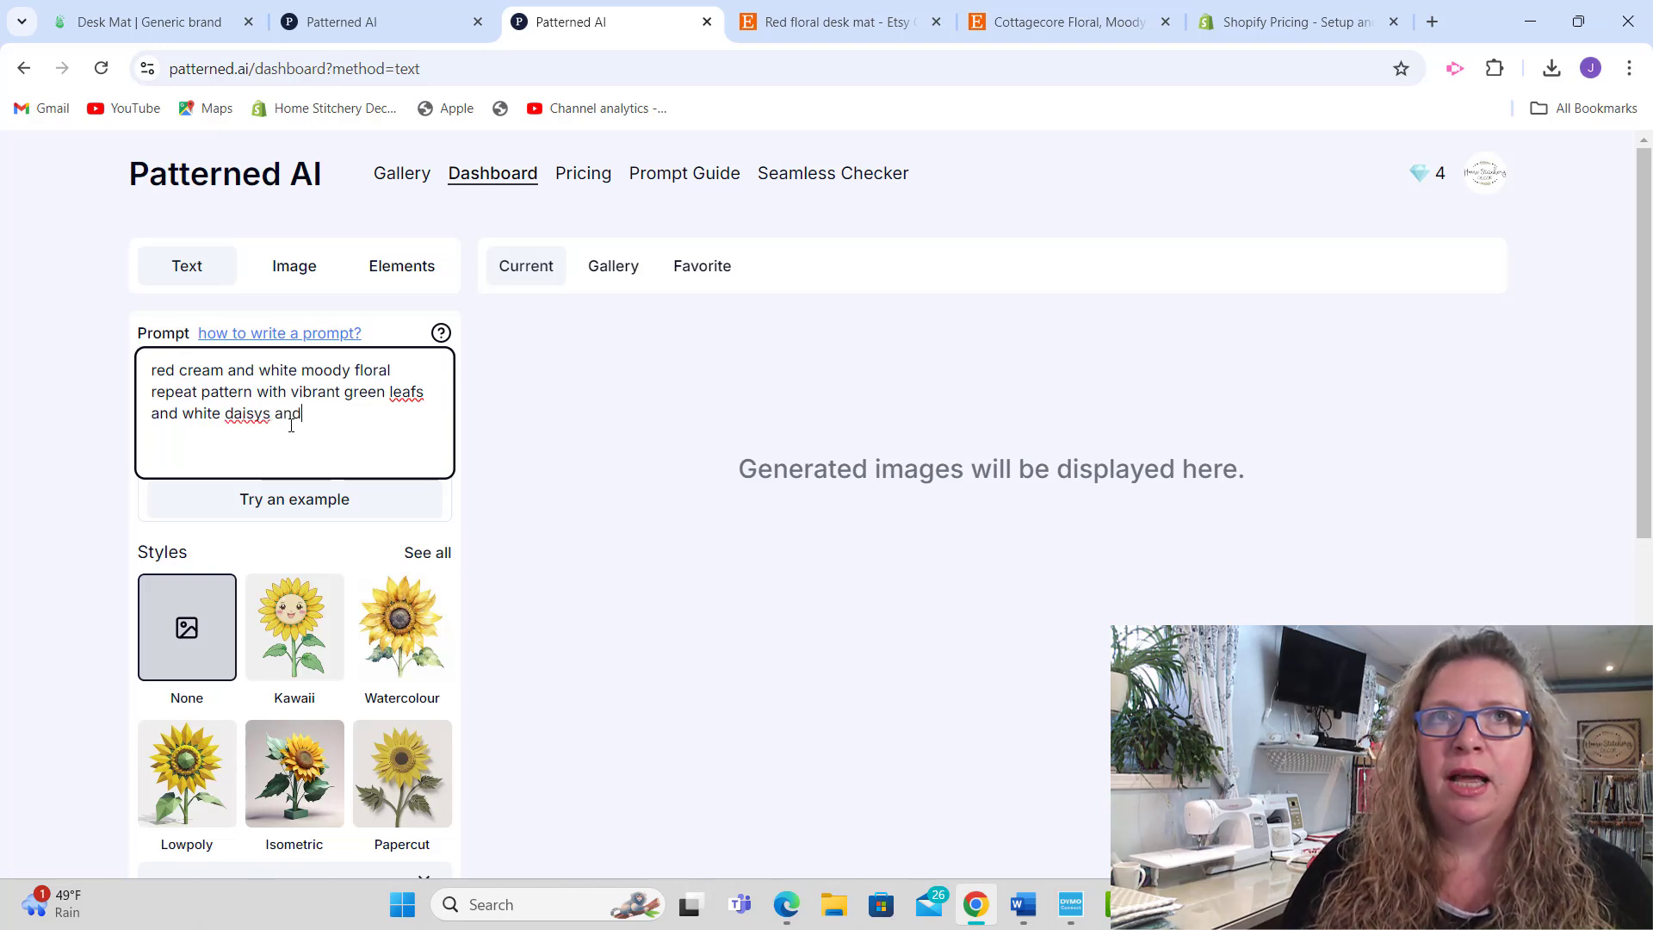
pyautogui.press('BackSpace')
pyautogui.press('BackSpace')
pyautogui.press('BackSpace')
pyautogui.press('BackSpace')
pyautogui.press('BackSpace')
pyautogui.press('BackSpace')
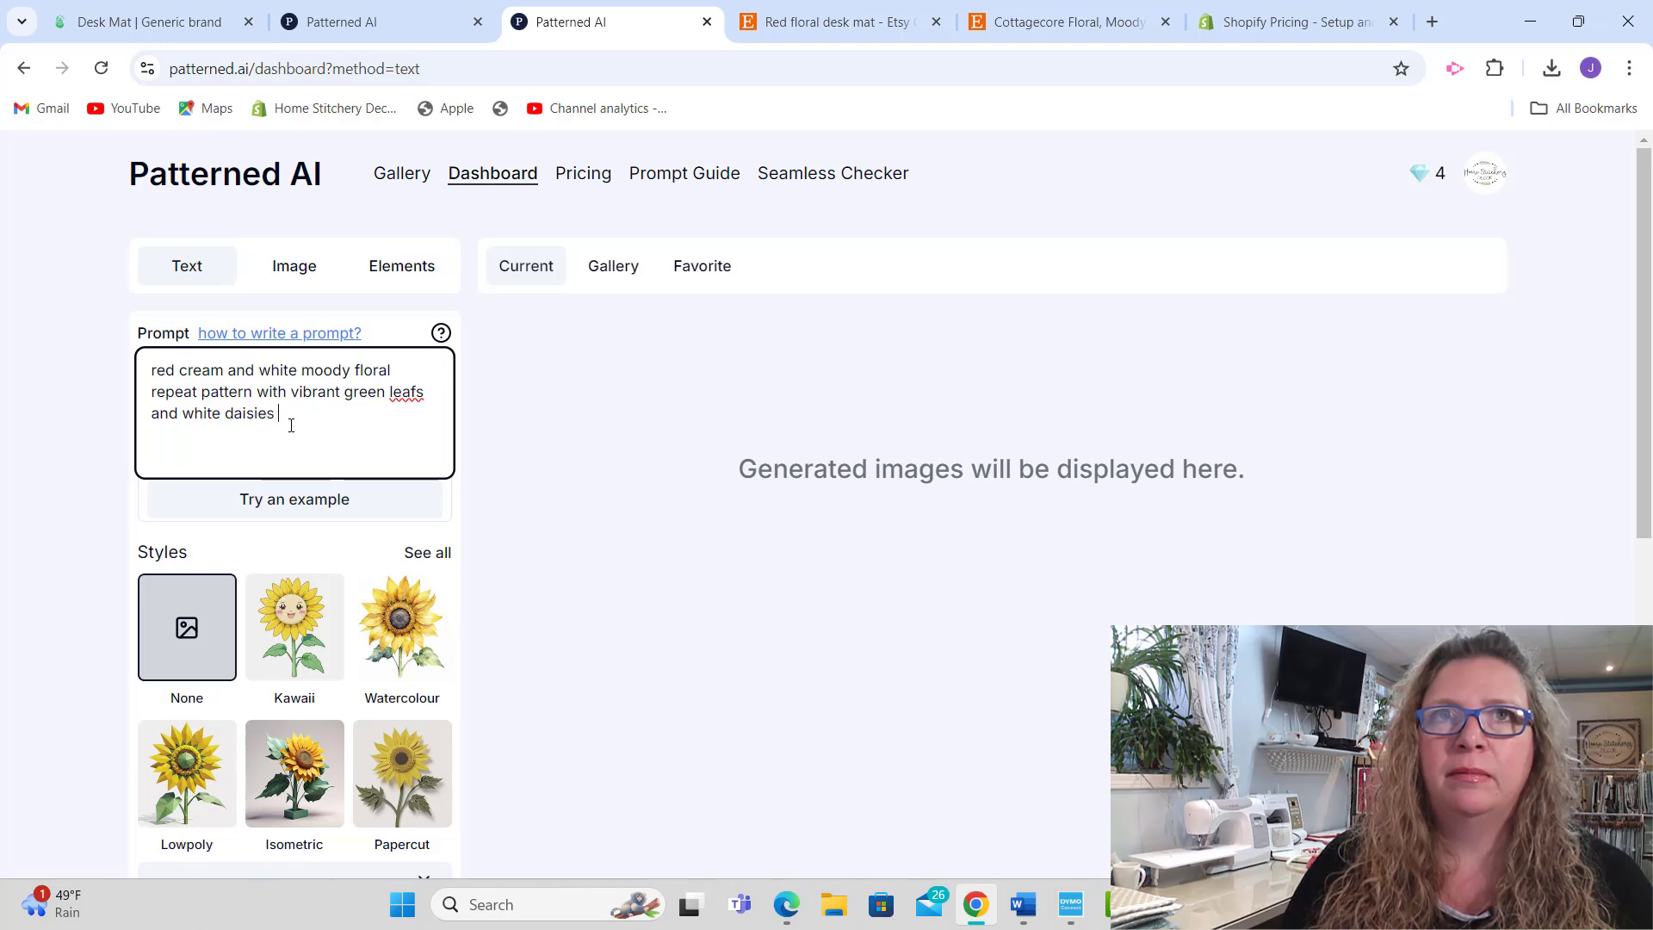
# Step: Generate two pattern images from the red, cream and white floral prompt with no style, and review them
pyautogui.click(425, 392)
pyautogui.press('BackSpace')
pyautogui.press('BackSpace')
pyautogui.write('ve')
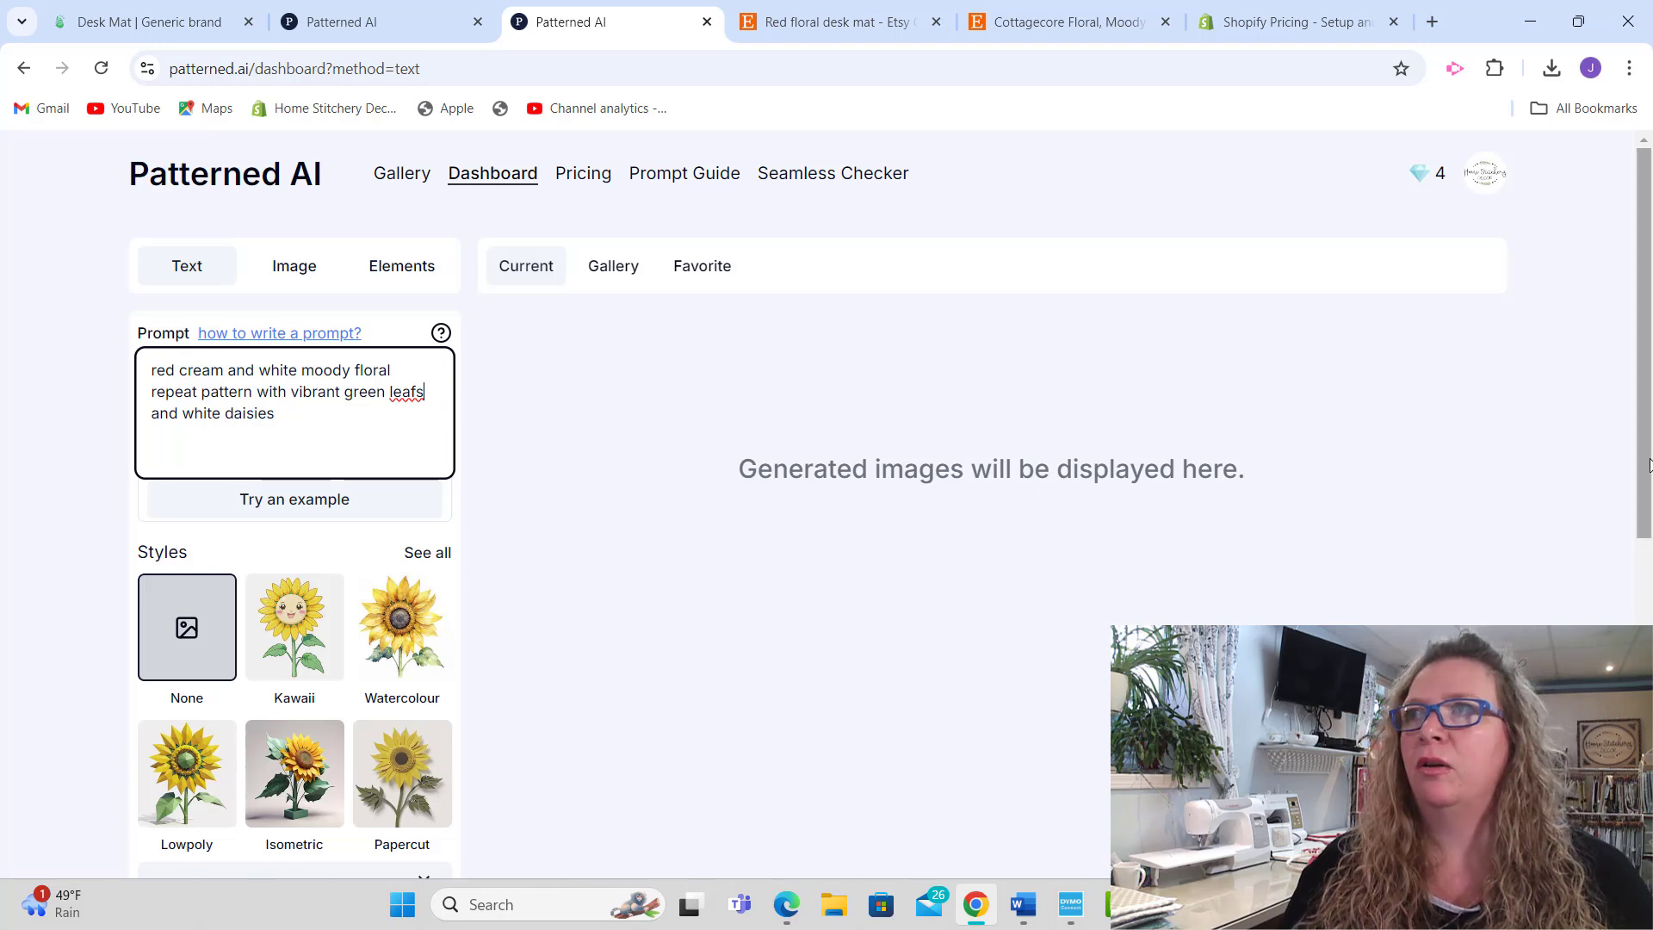
pyautogui.moveTo(1645, 476); pyautogui.dragTo(1645, 671)
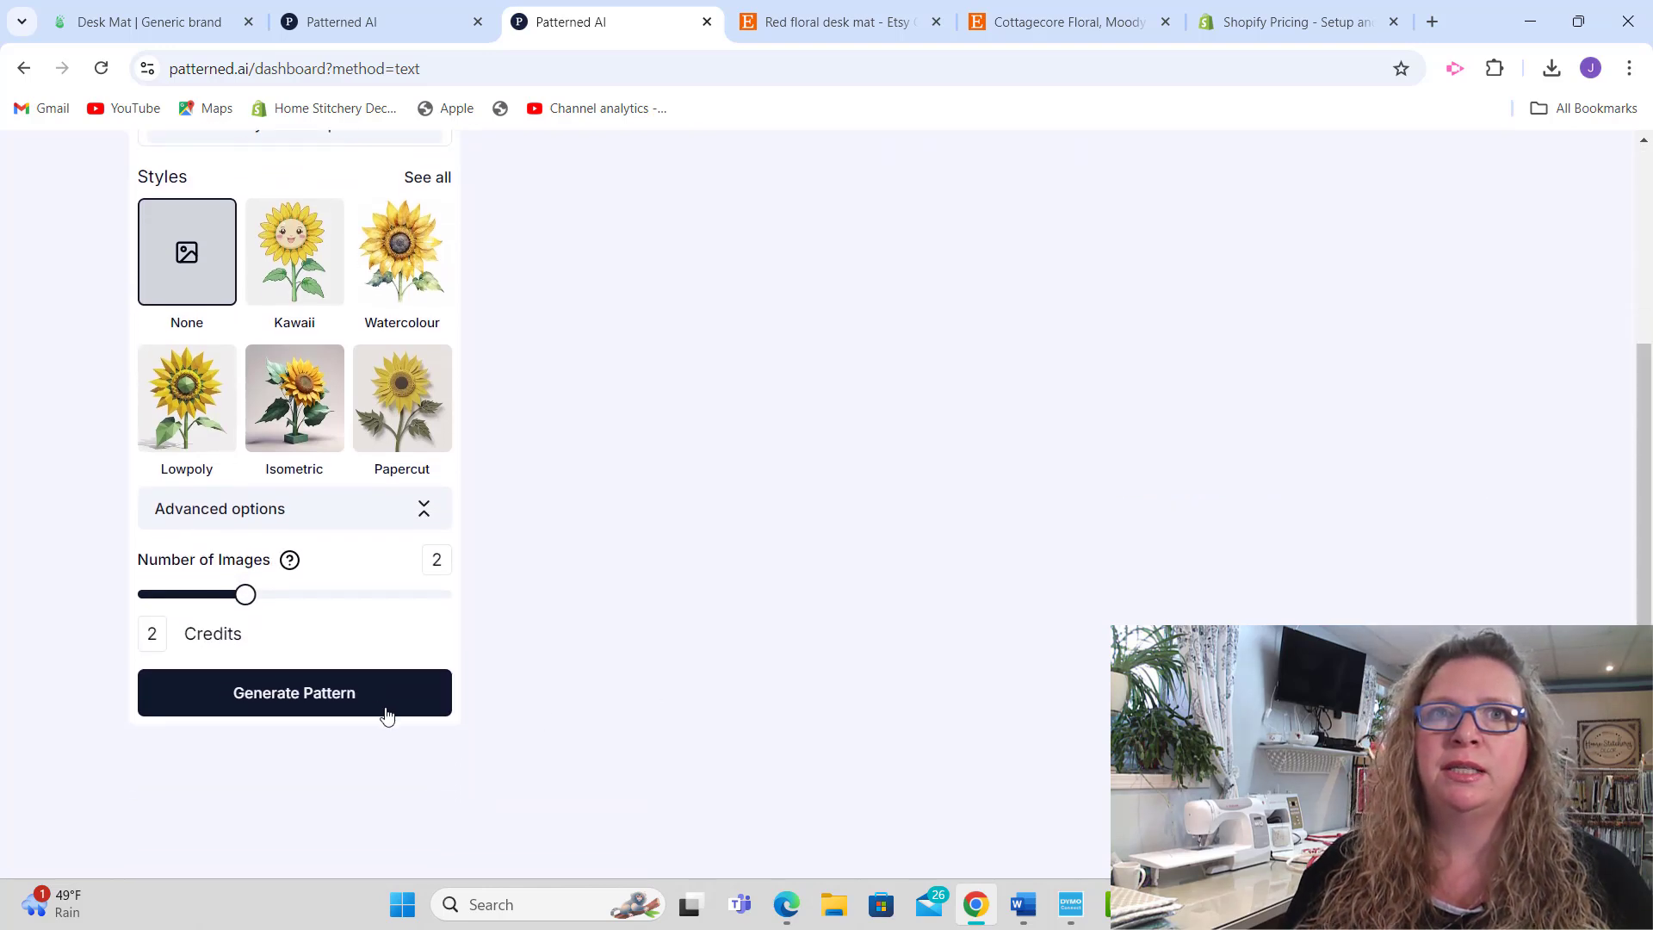
pyautogui.click(321, 695)
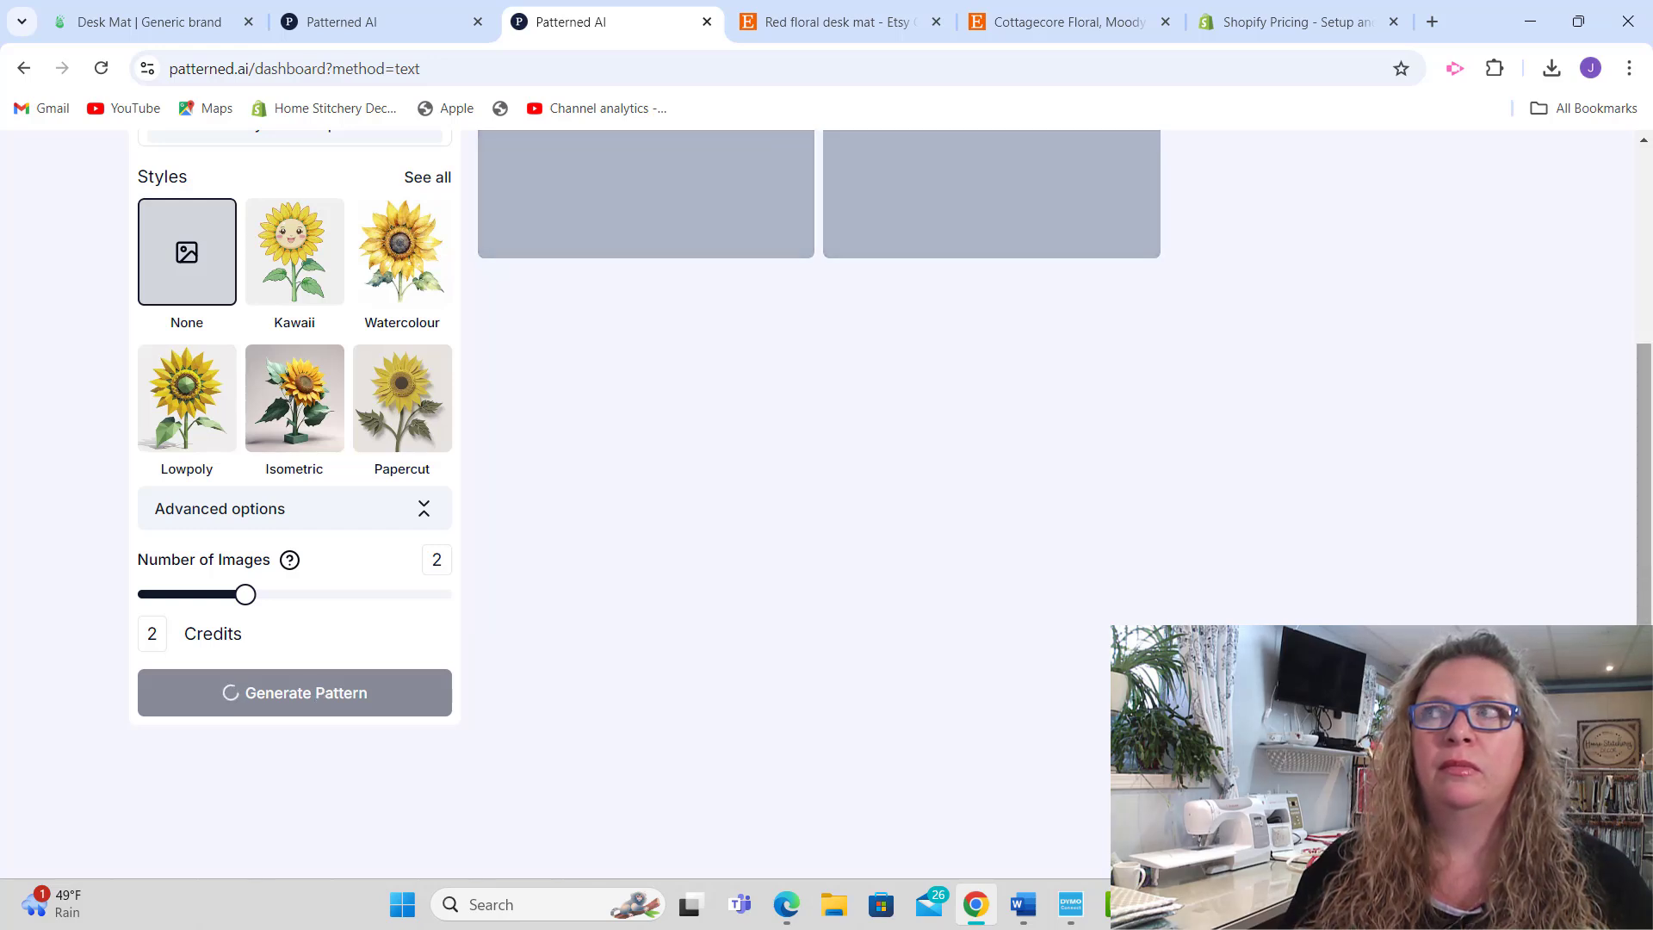
pyautogui.moveTo(1645, 592); pyautogui.dragTo(1649, 453)
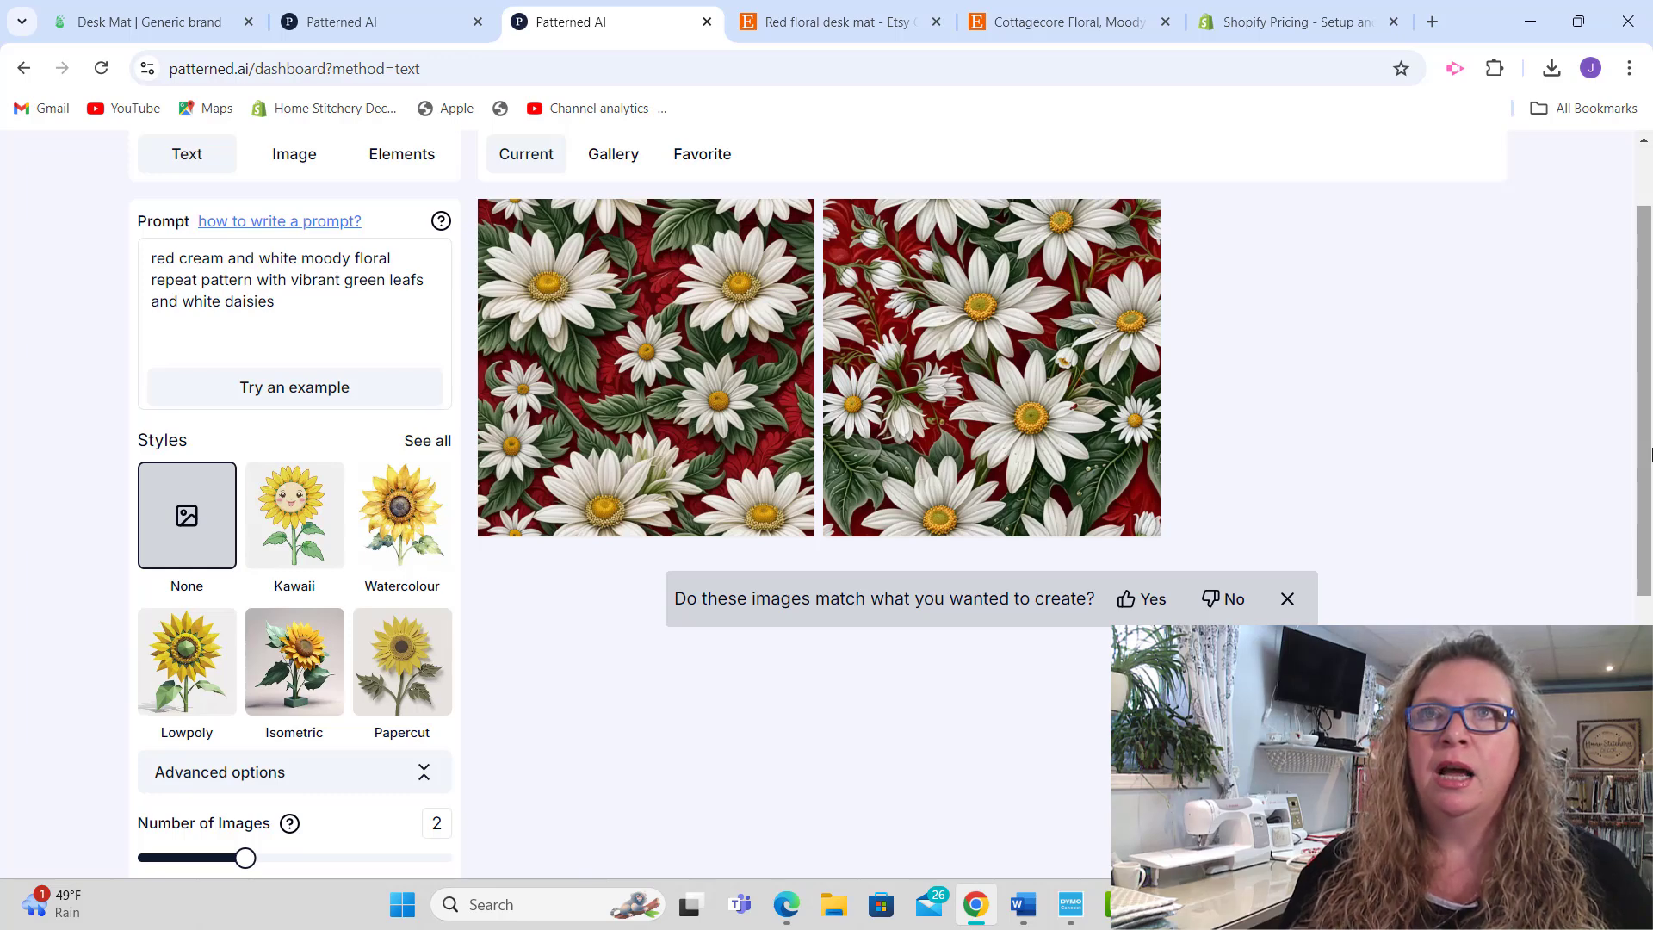
pyautogui.scroll(2, 1648, 448)
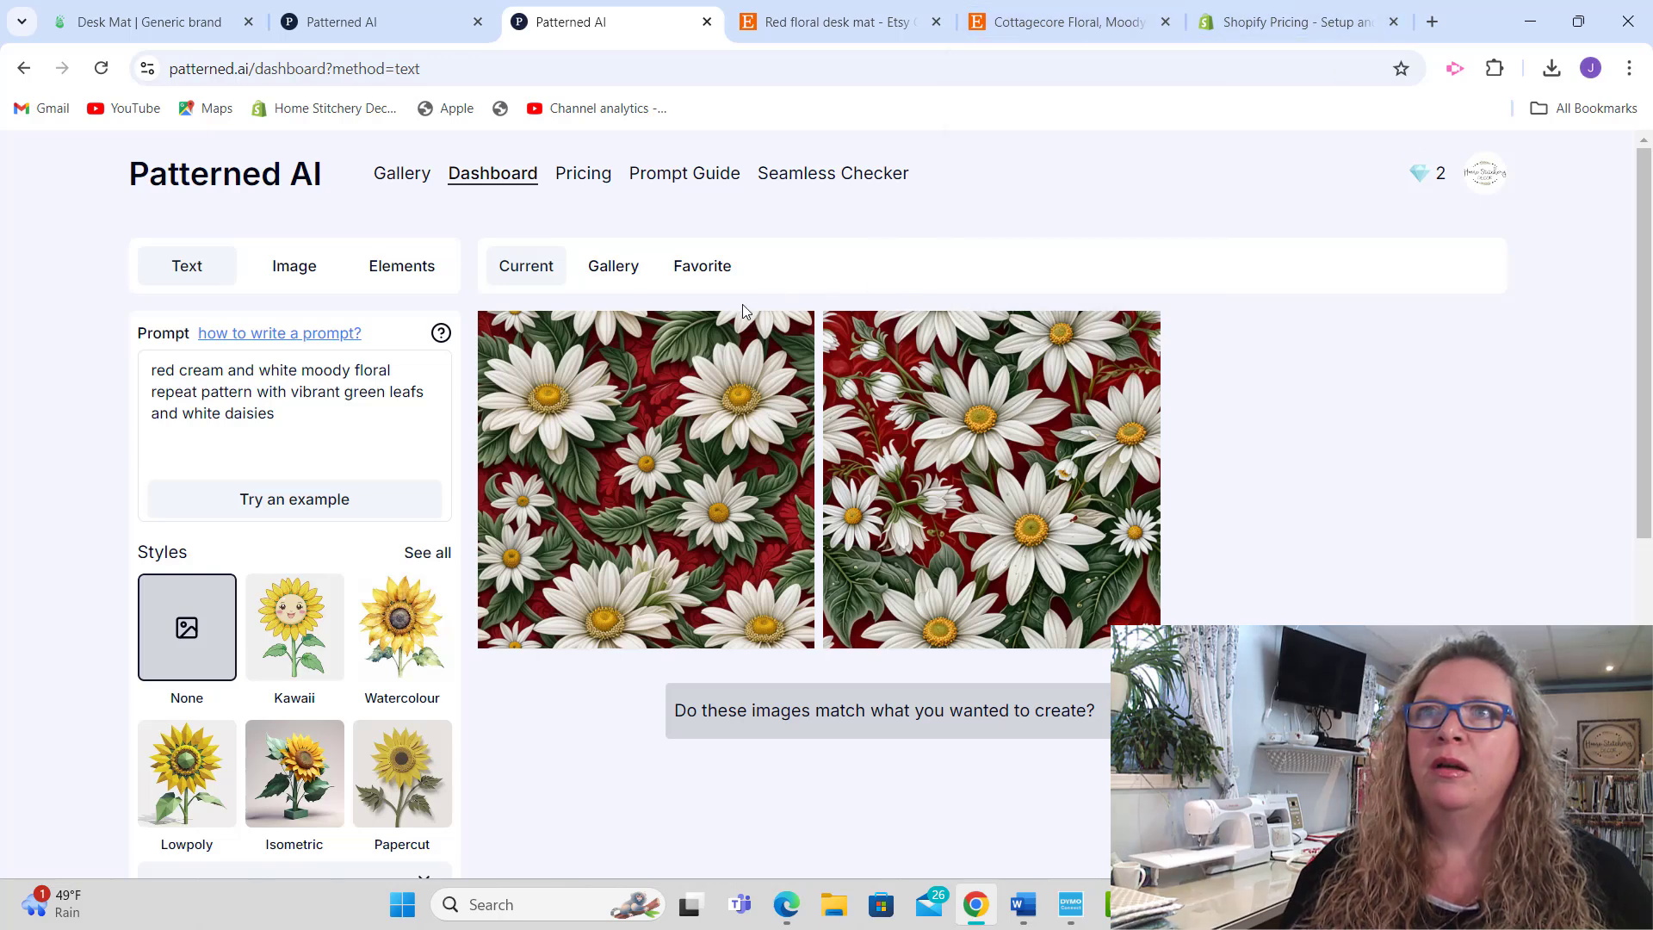
# Step: Compare against the Etsy desk mat design, and replace the Patterned AI prompt with "red and cream vintage floral elegant"
pyautogui.click(1037, 33)
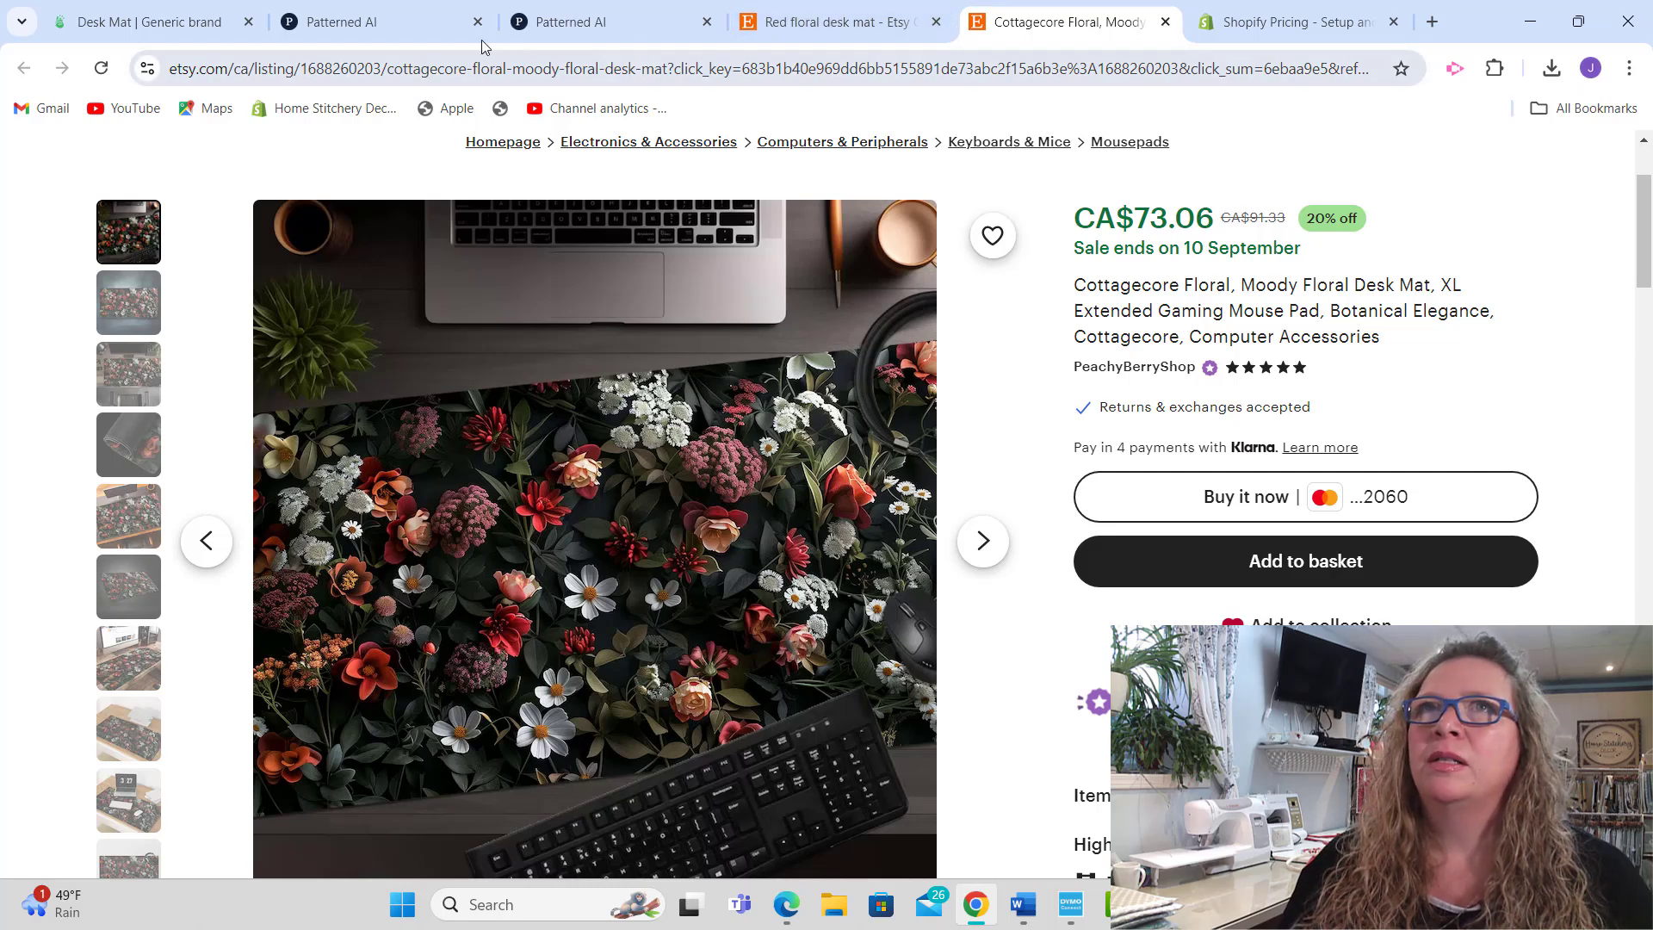
pyautogui.click(555, 25)
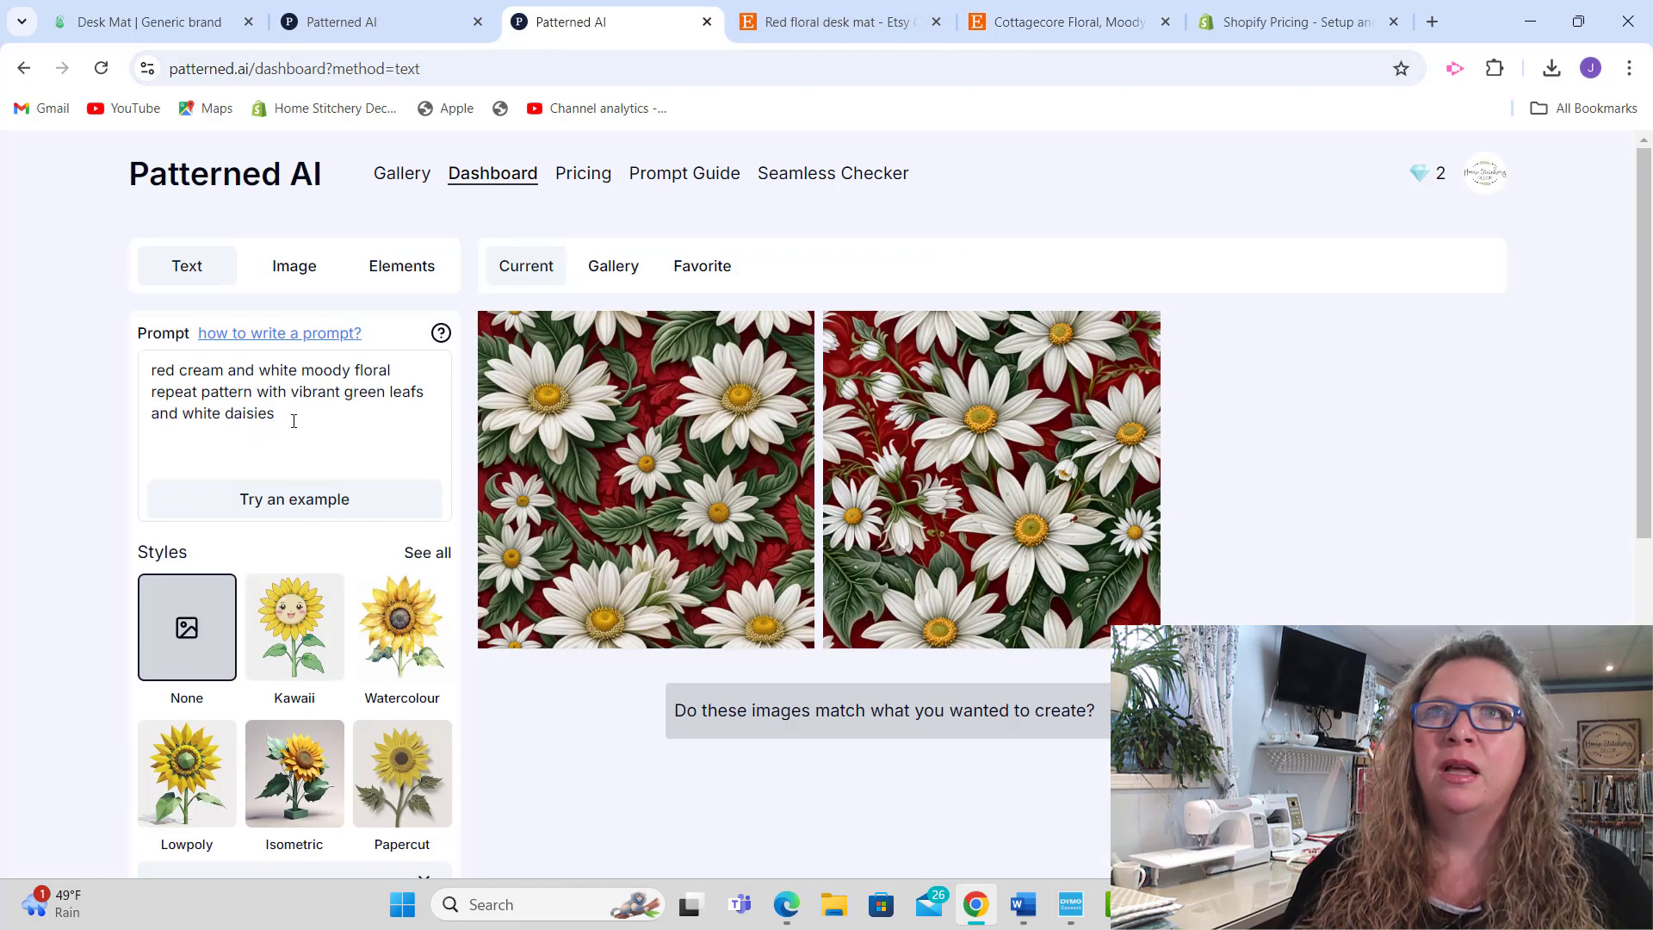
pyautogui.moveTo(294, 421); pyautogui.dragTo(110, 355)
pyautogui.write('re')
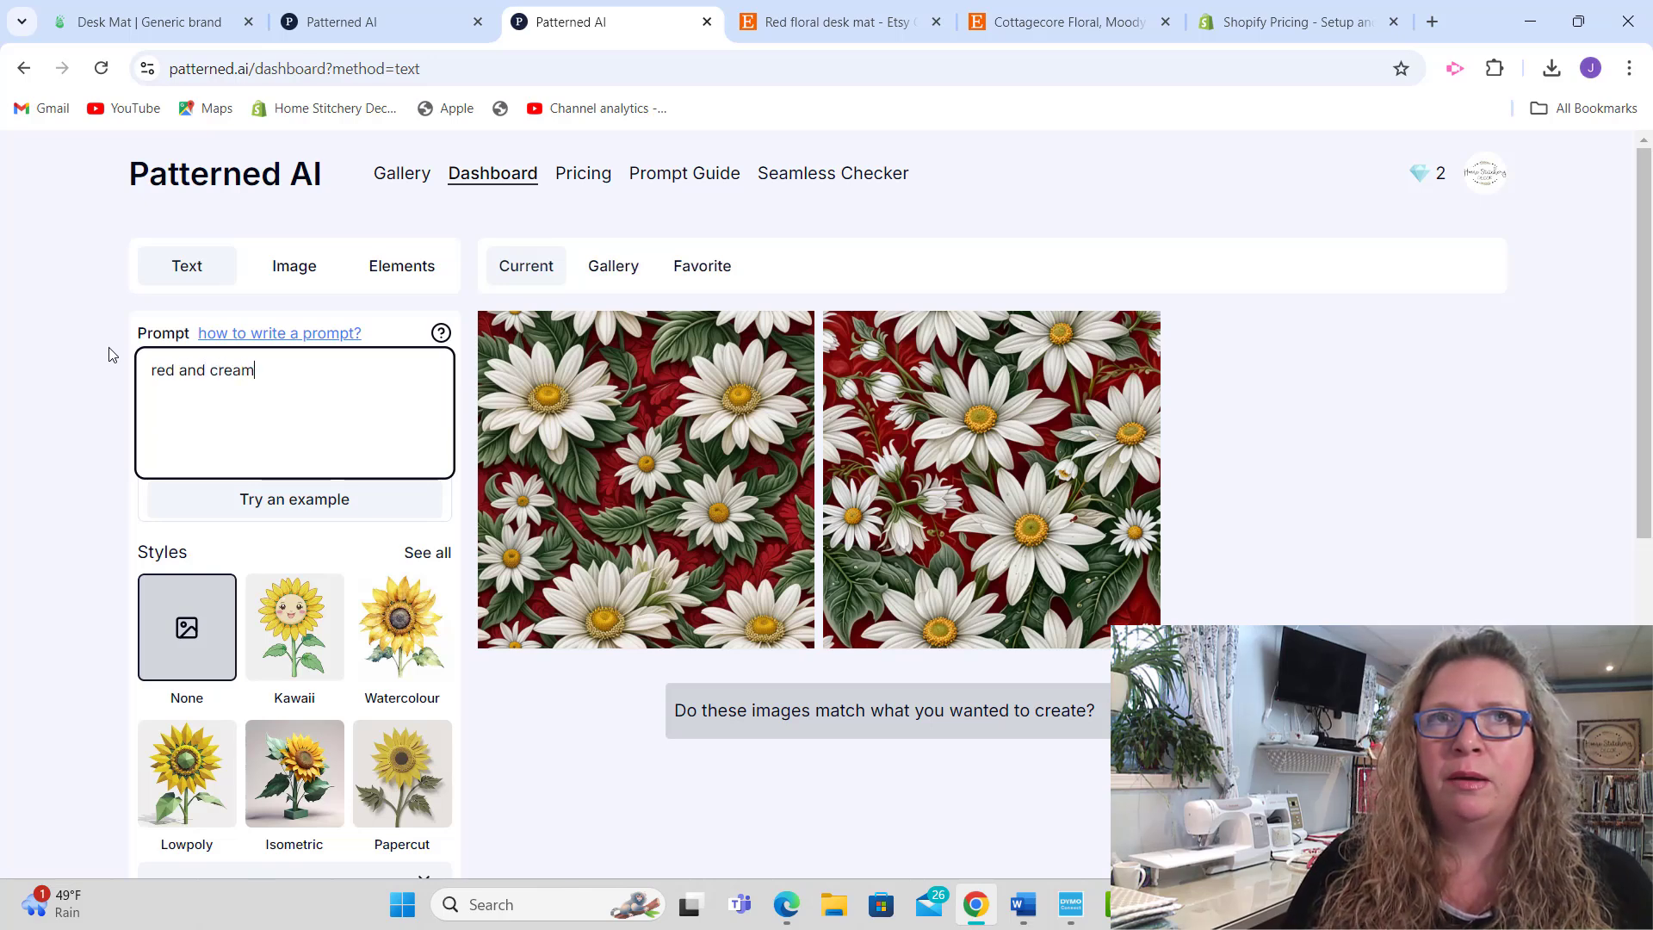
pyautogui.write('d and cream')
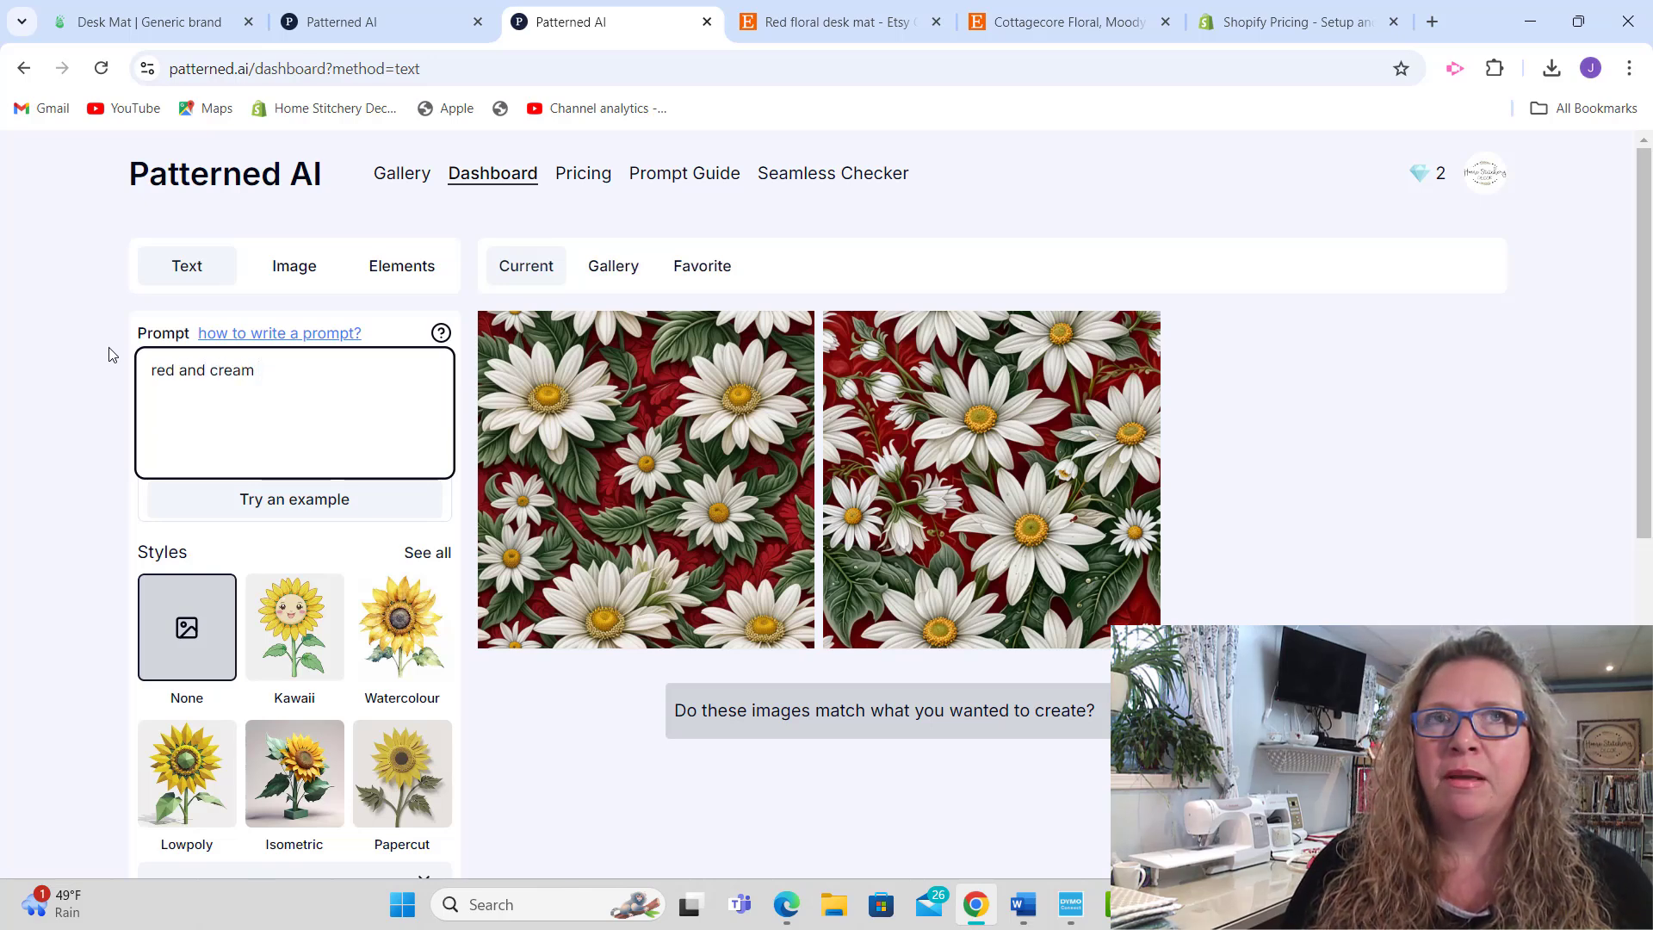
pyautogui.write(' vin')
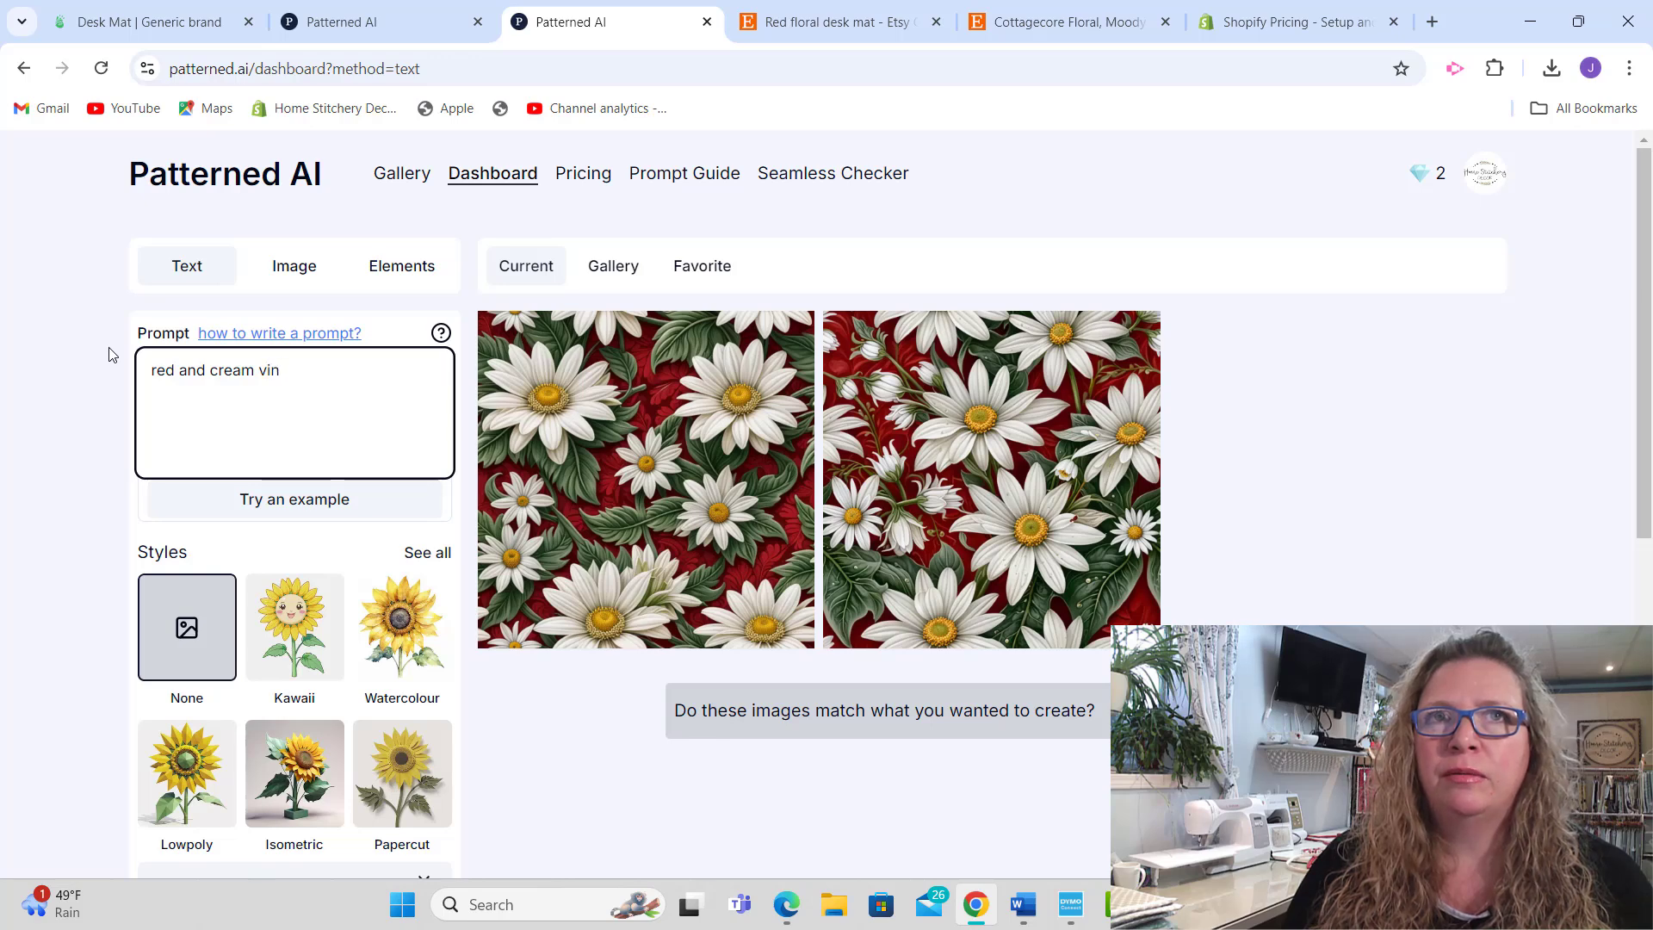
pyautogui.write('tage floral eleg')
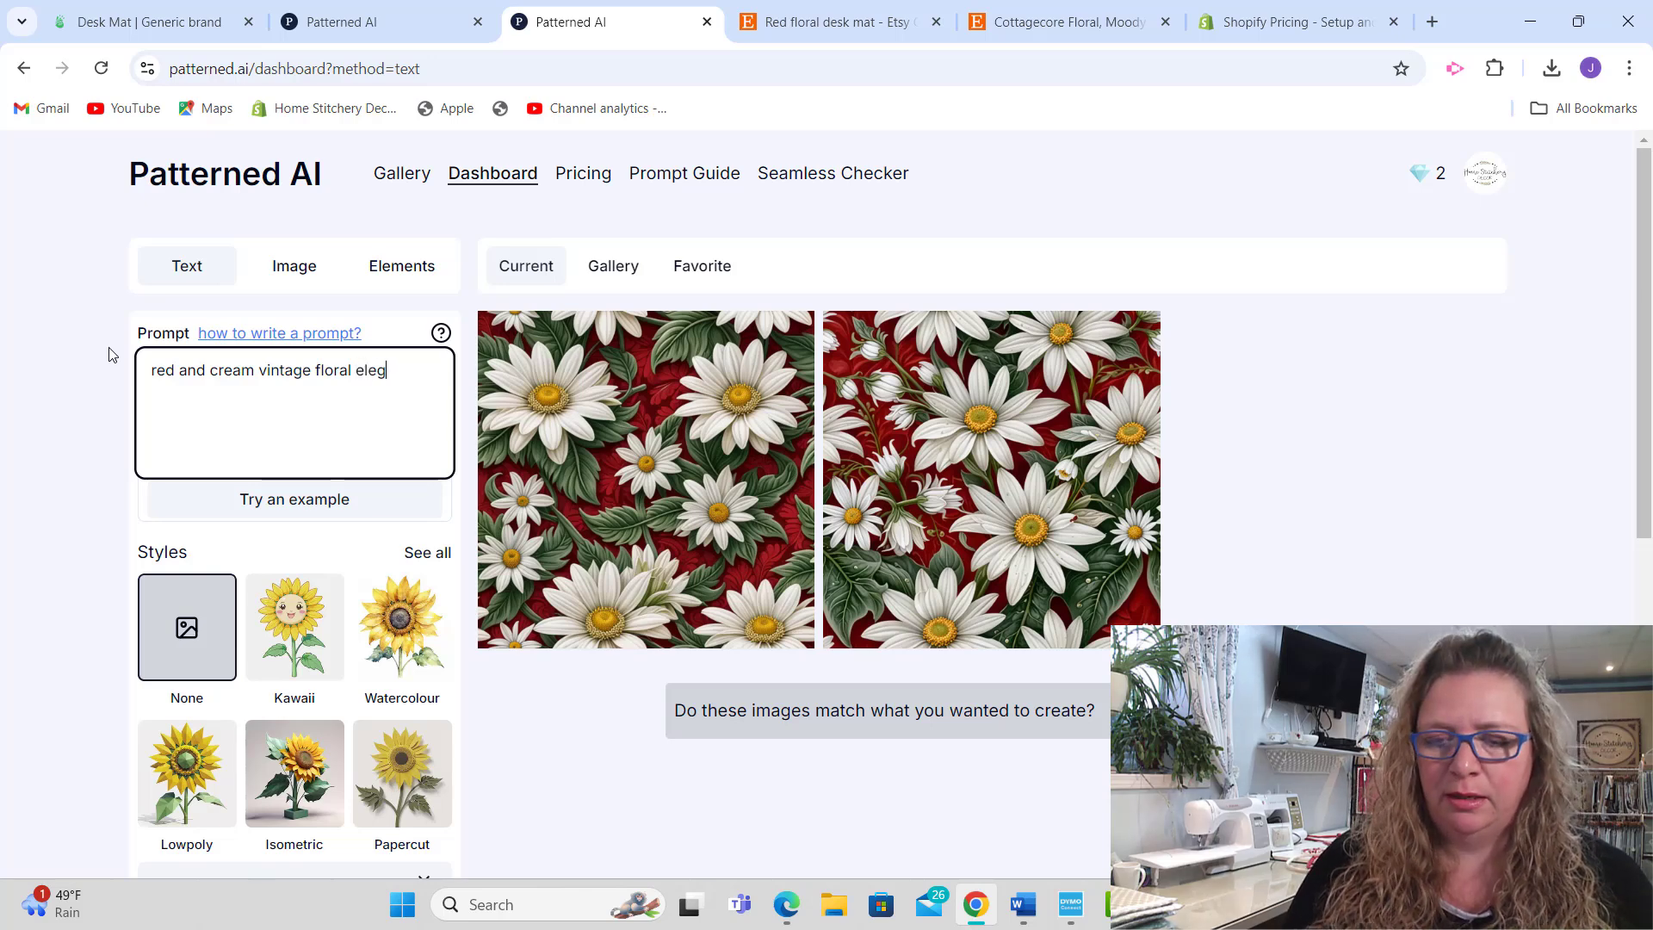
pyautogui.write('ant')
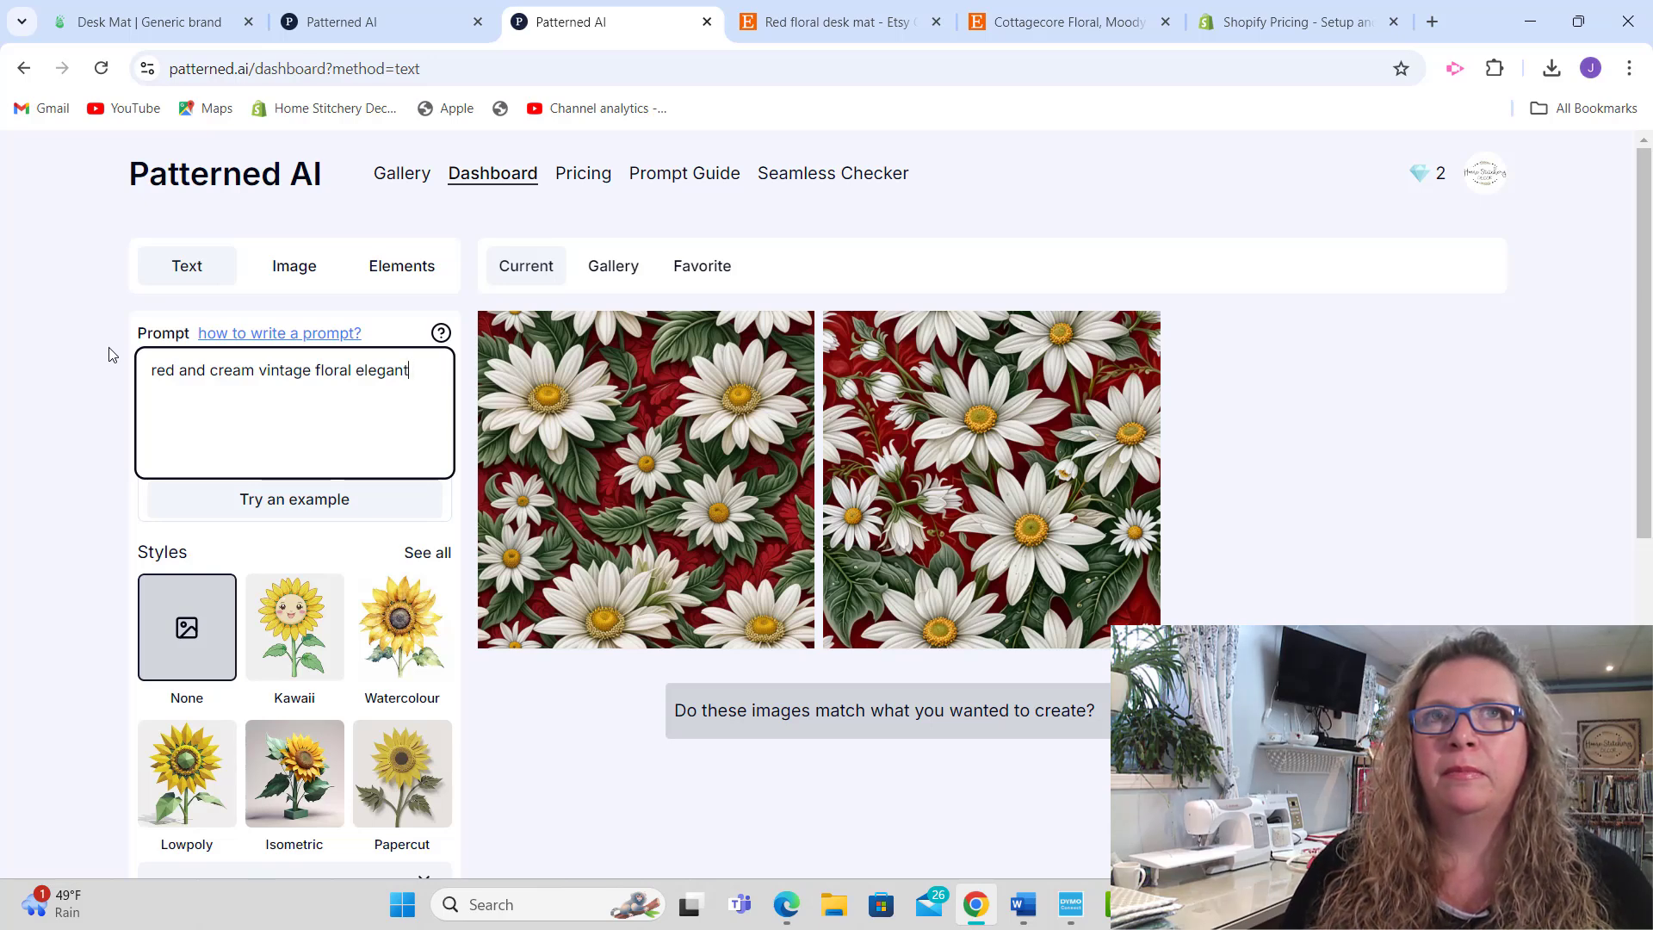
# Step: Change the prompt to "red and cream vintage elegant floral repeat pattern with dark green leafs and vines and white daisies"
pyautogui.press('BackSpace')
pyautogui.press('BackSpace')
pyautogui.press('BackSpace')
pyautogui.press('BackSpace')
pyautogui.press('BackSpace')
pyautogui.press('BackSpace')
pyautogui.press('BackSpace')
pyautogui.press('BackSpace')
pyautogui.press('BackSpace')
pyautogui.press('BackSpace')
pyautogui.press('BackSpace')
pyautogui.write('ele')
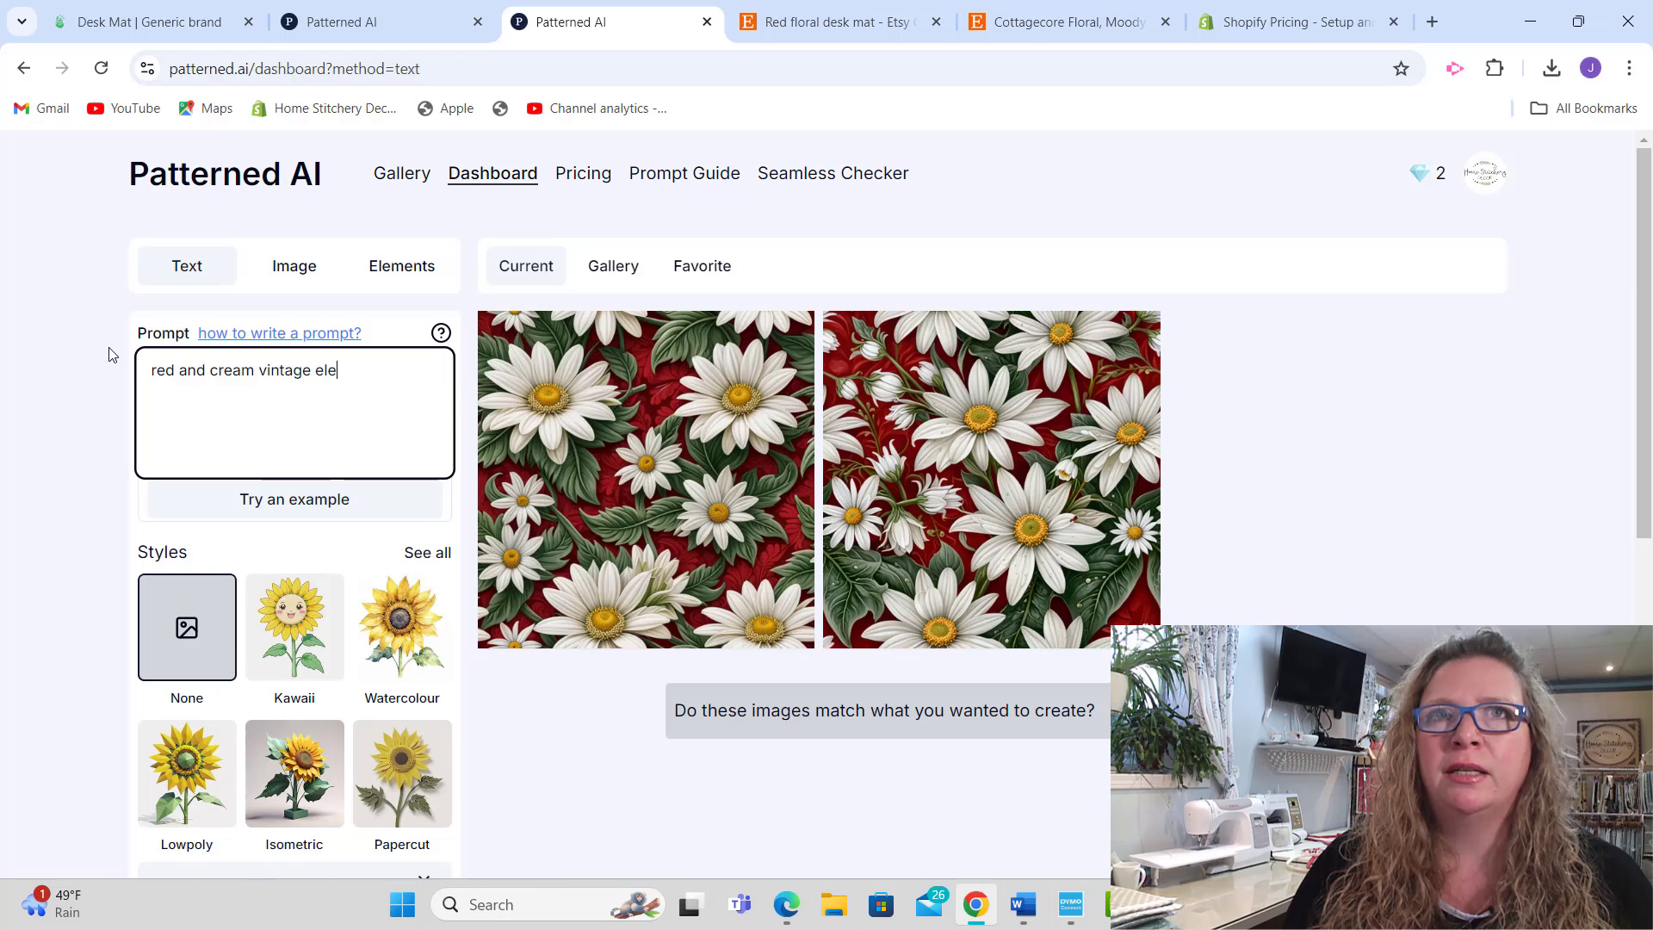
pyautogui.write('gant fl')
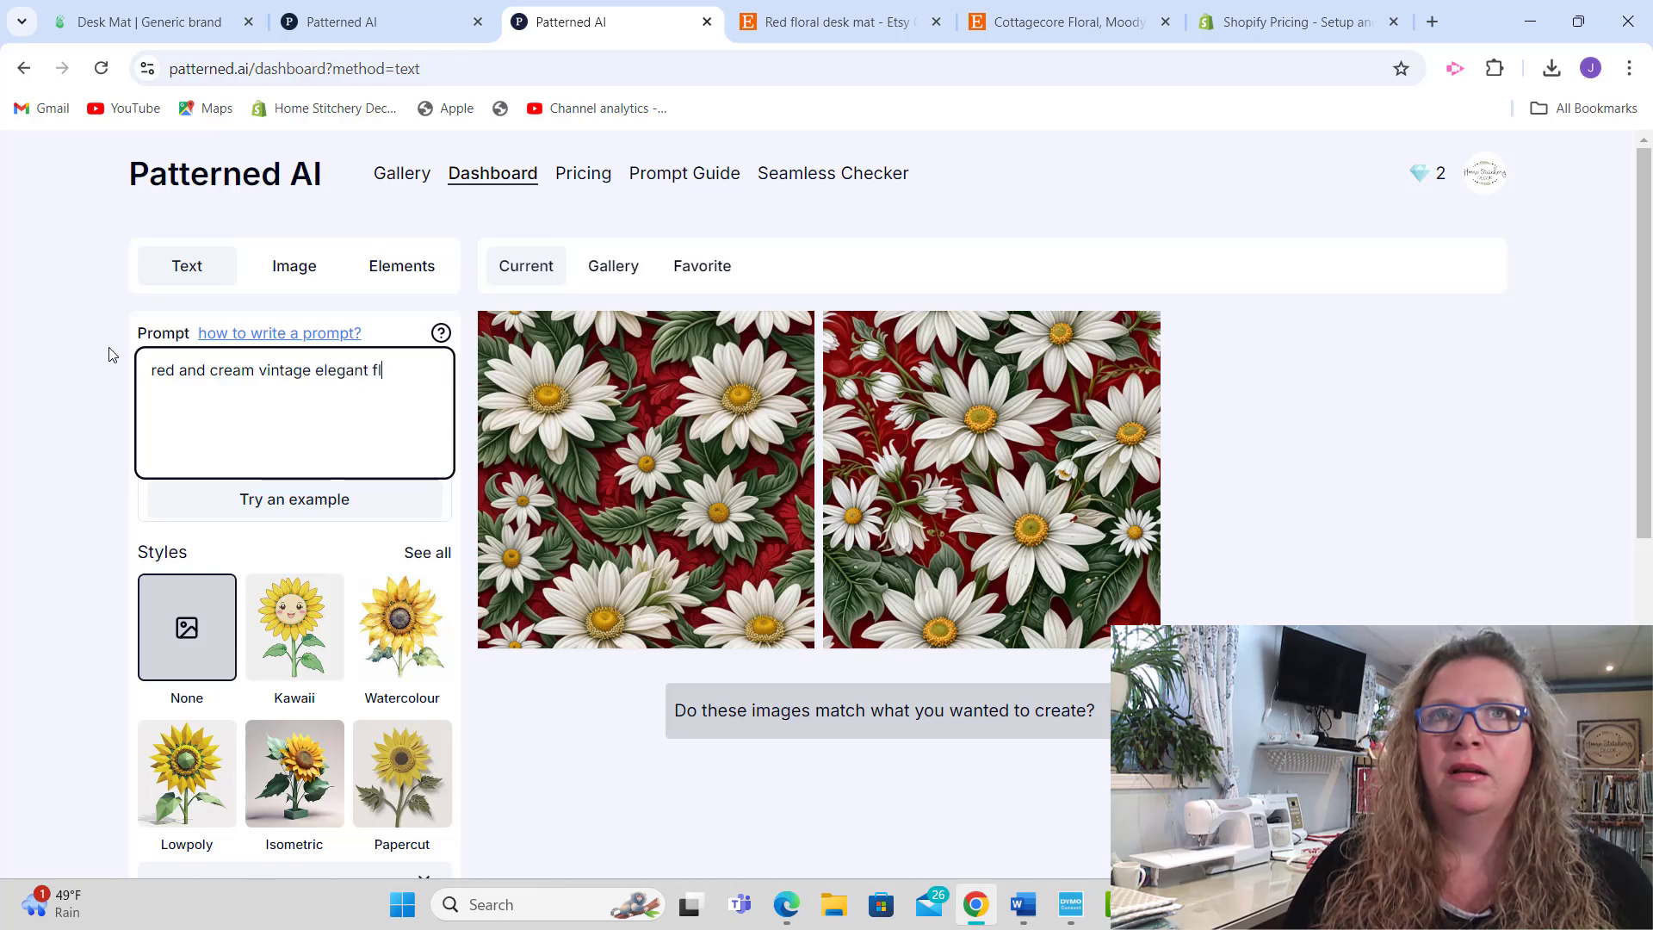
pyautogui.write('oral repeat ')
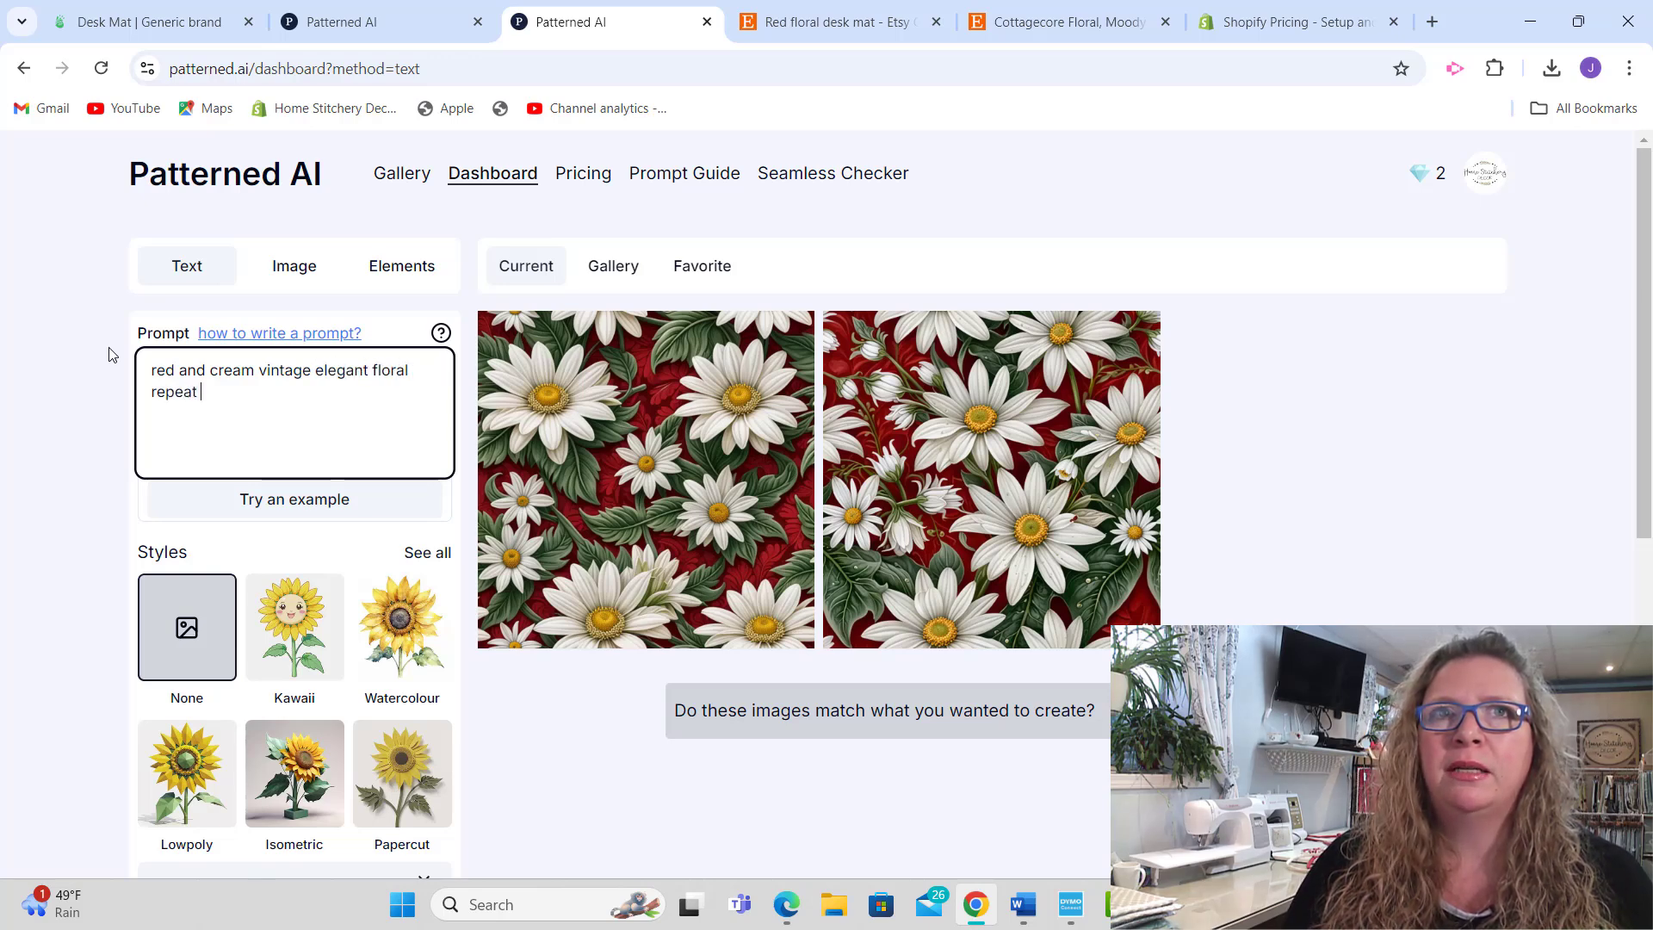
pyautogui.write('pattern with dark')
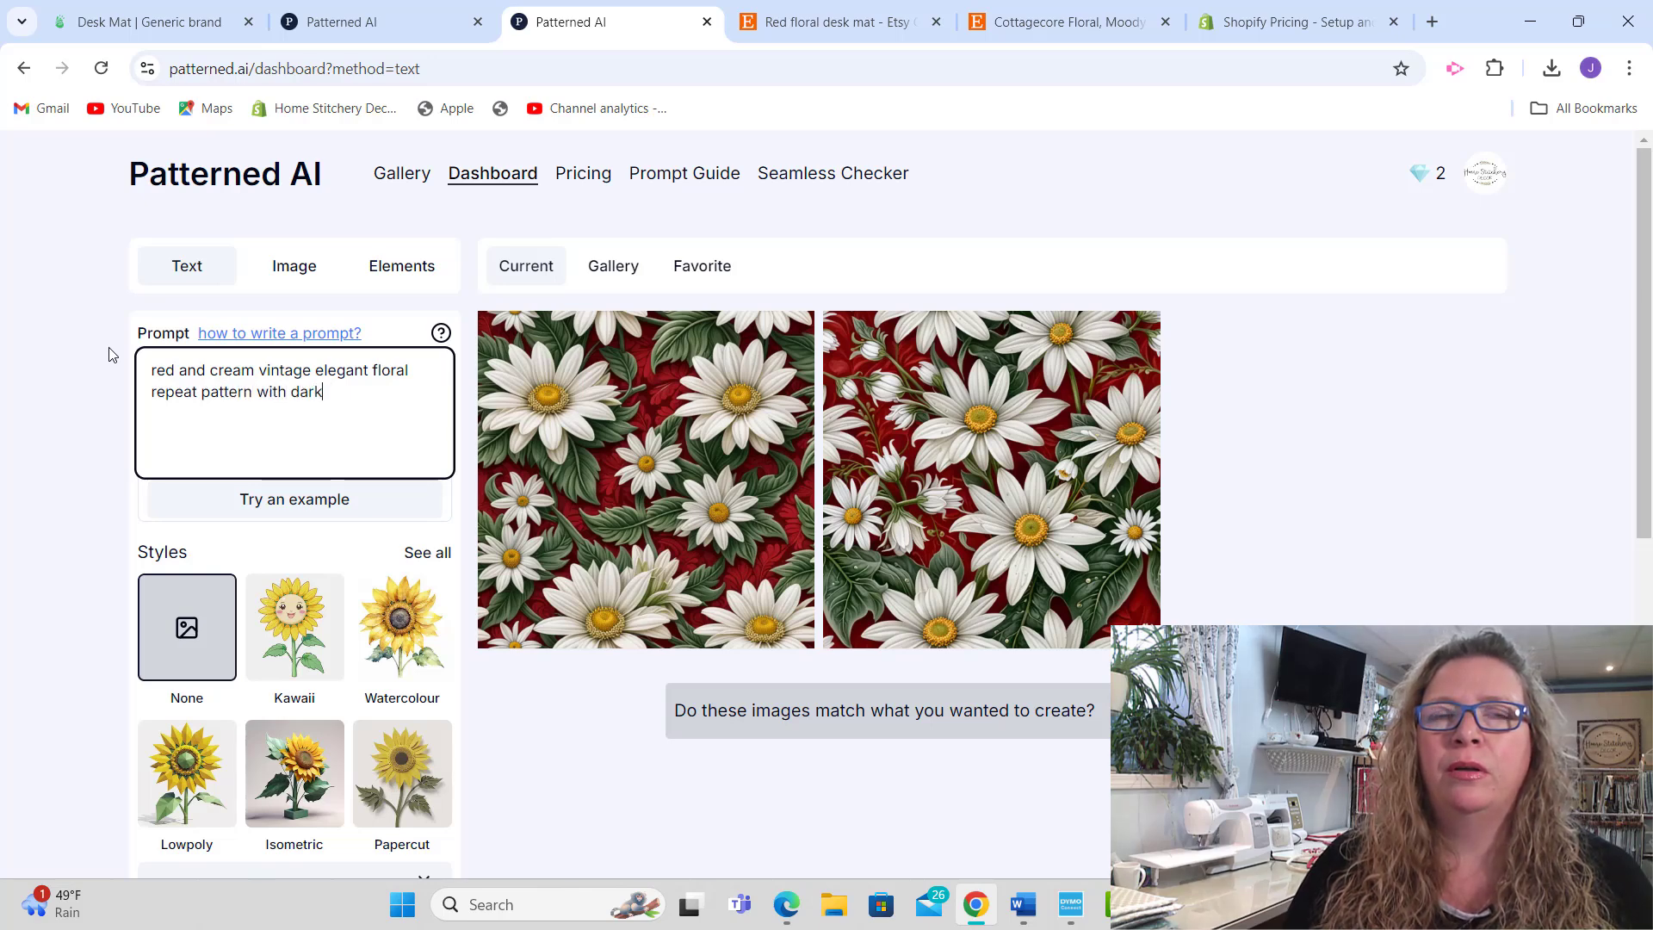
pyautogui.write(' gre')
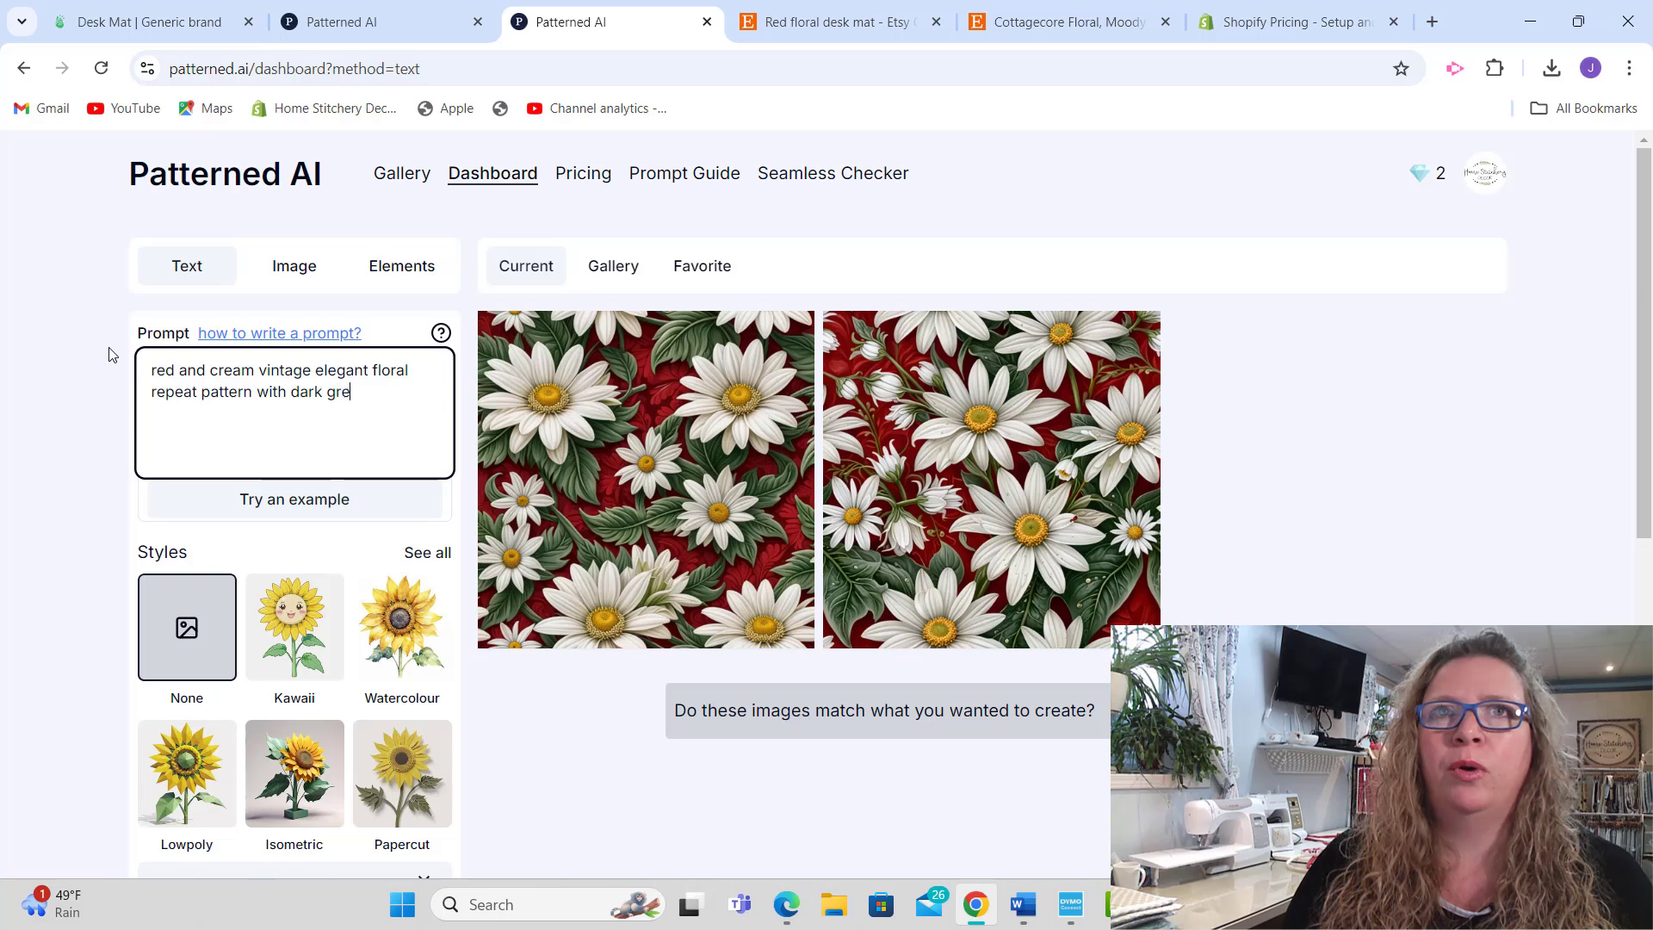
pyautogui.write('en leafs and vines and white dais')
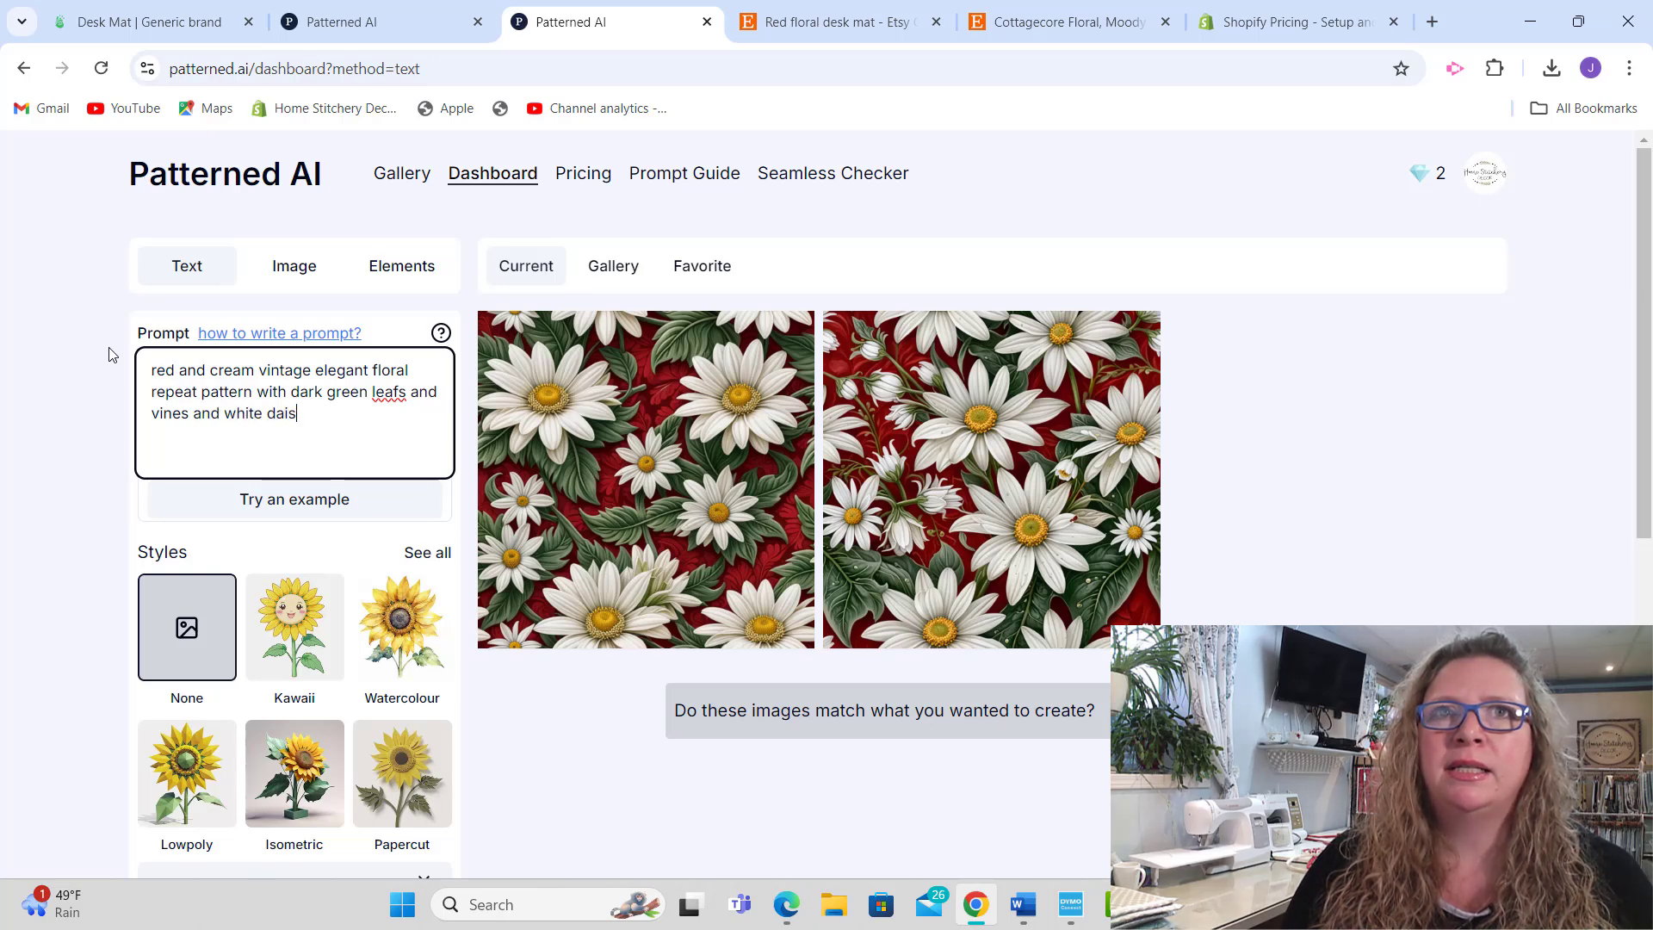
pyautogui.write('ies')
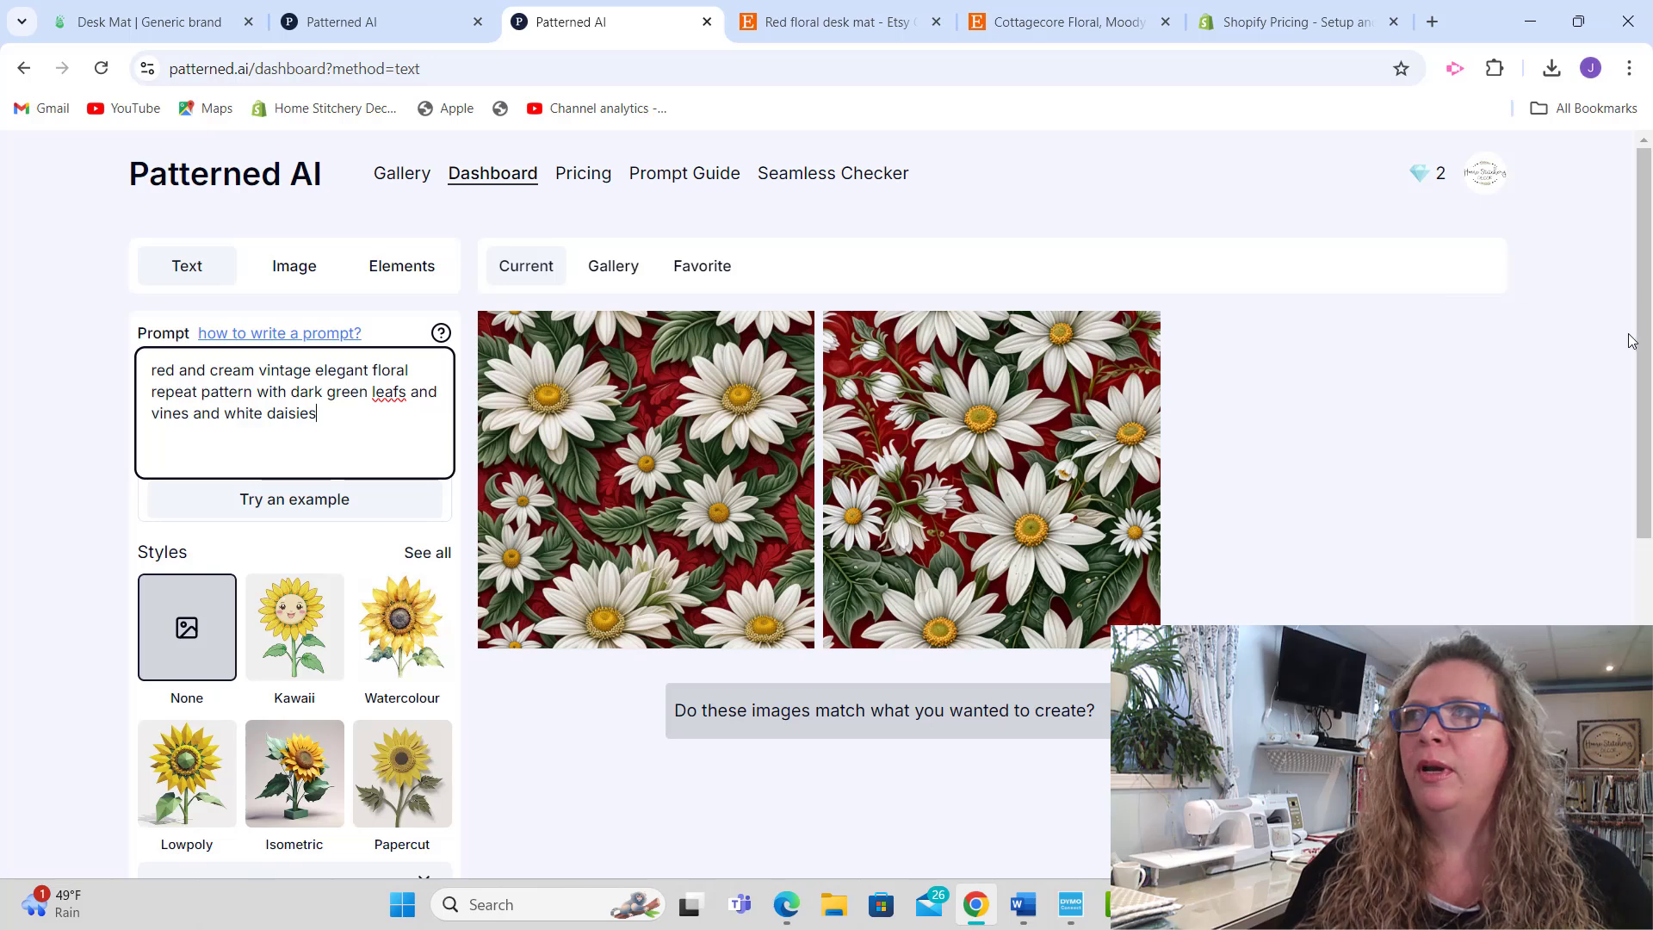
# Step: Generate two pattern images from the revised prompt with no style, and compare them with the Etsy Cottagecore Floral desk mat
pyautogui.scroll(-5, 668, 653)
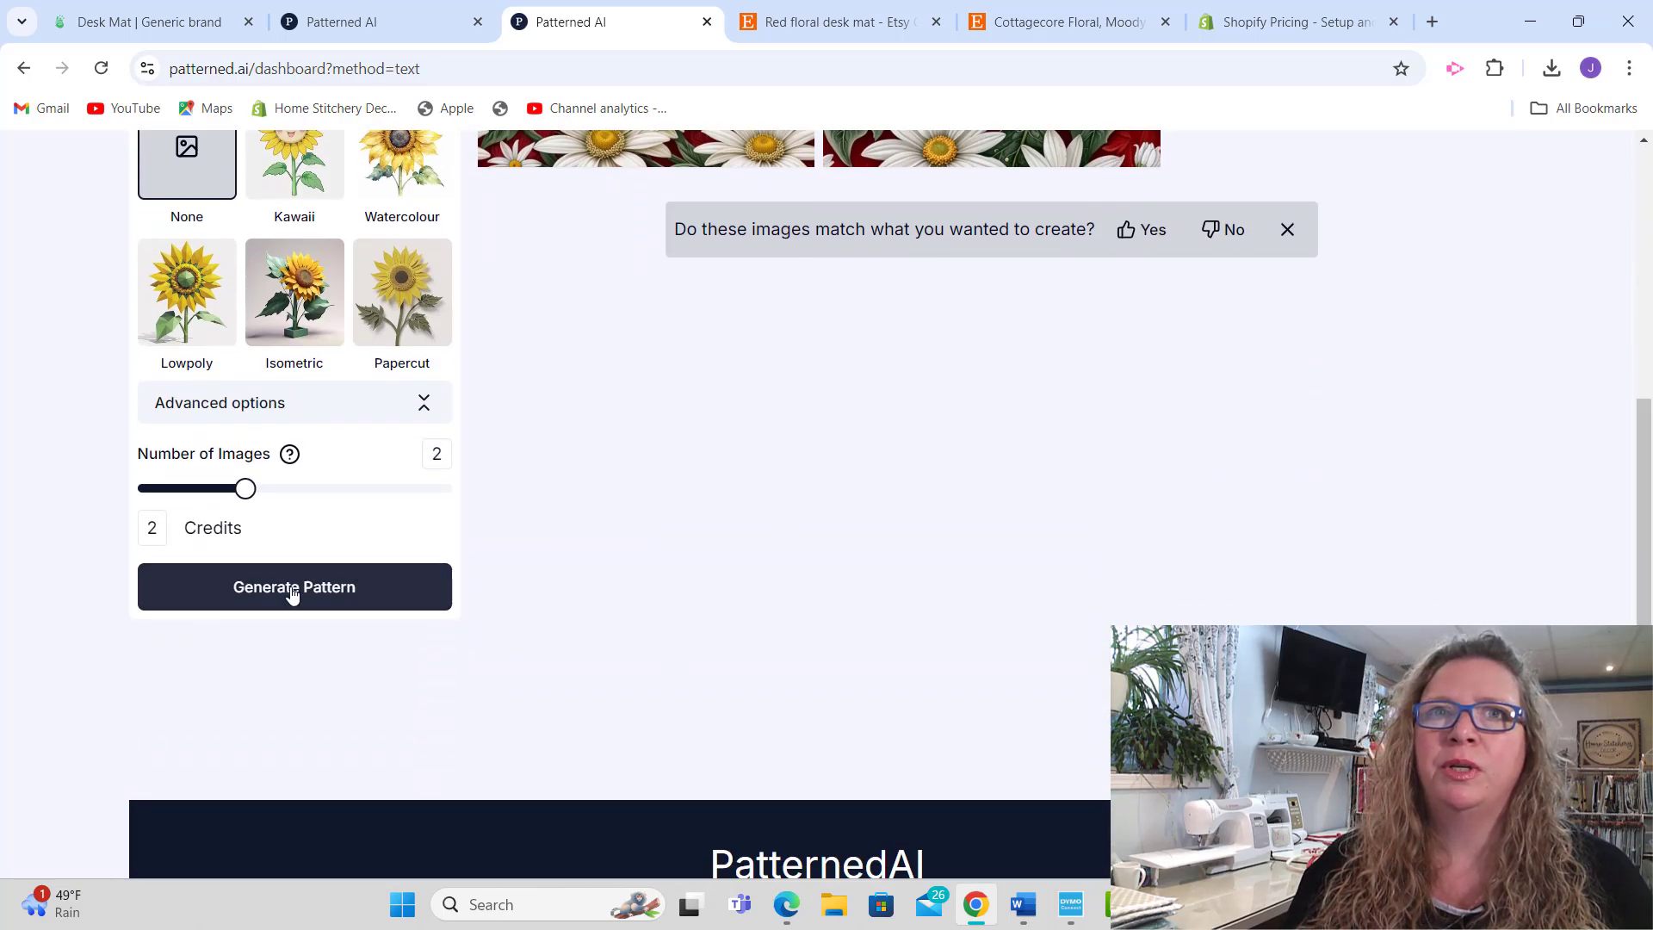
pyautogui.click(293, 588)
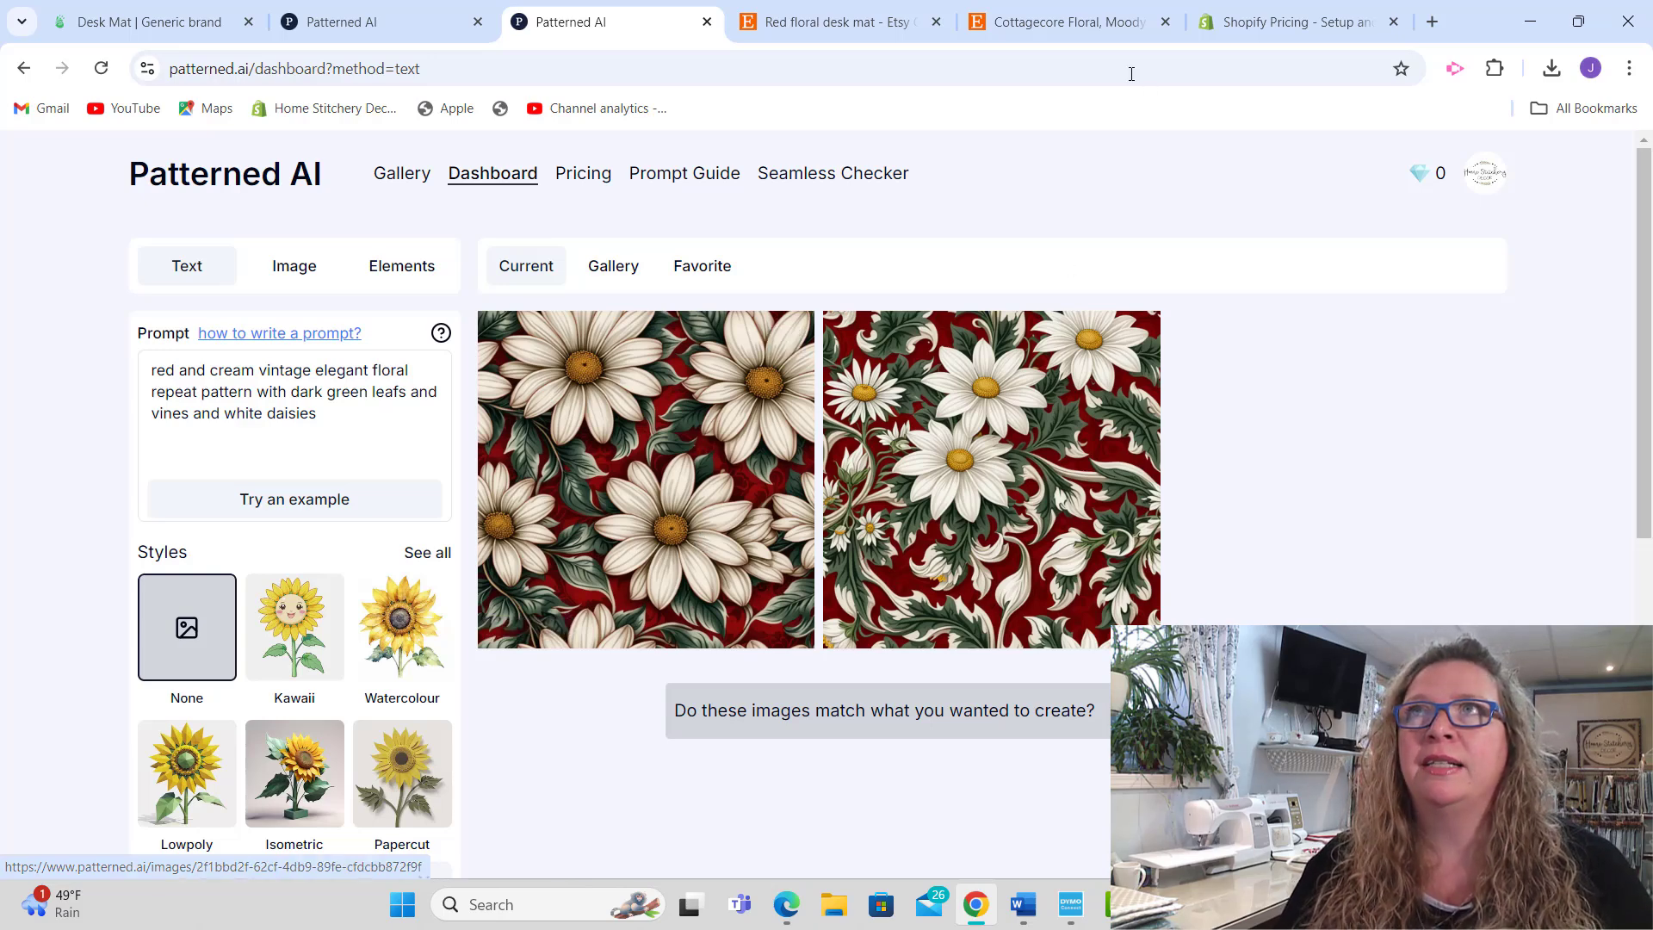
pyautogui.click(1067, 23)
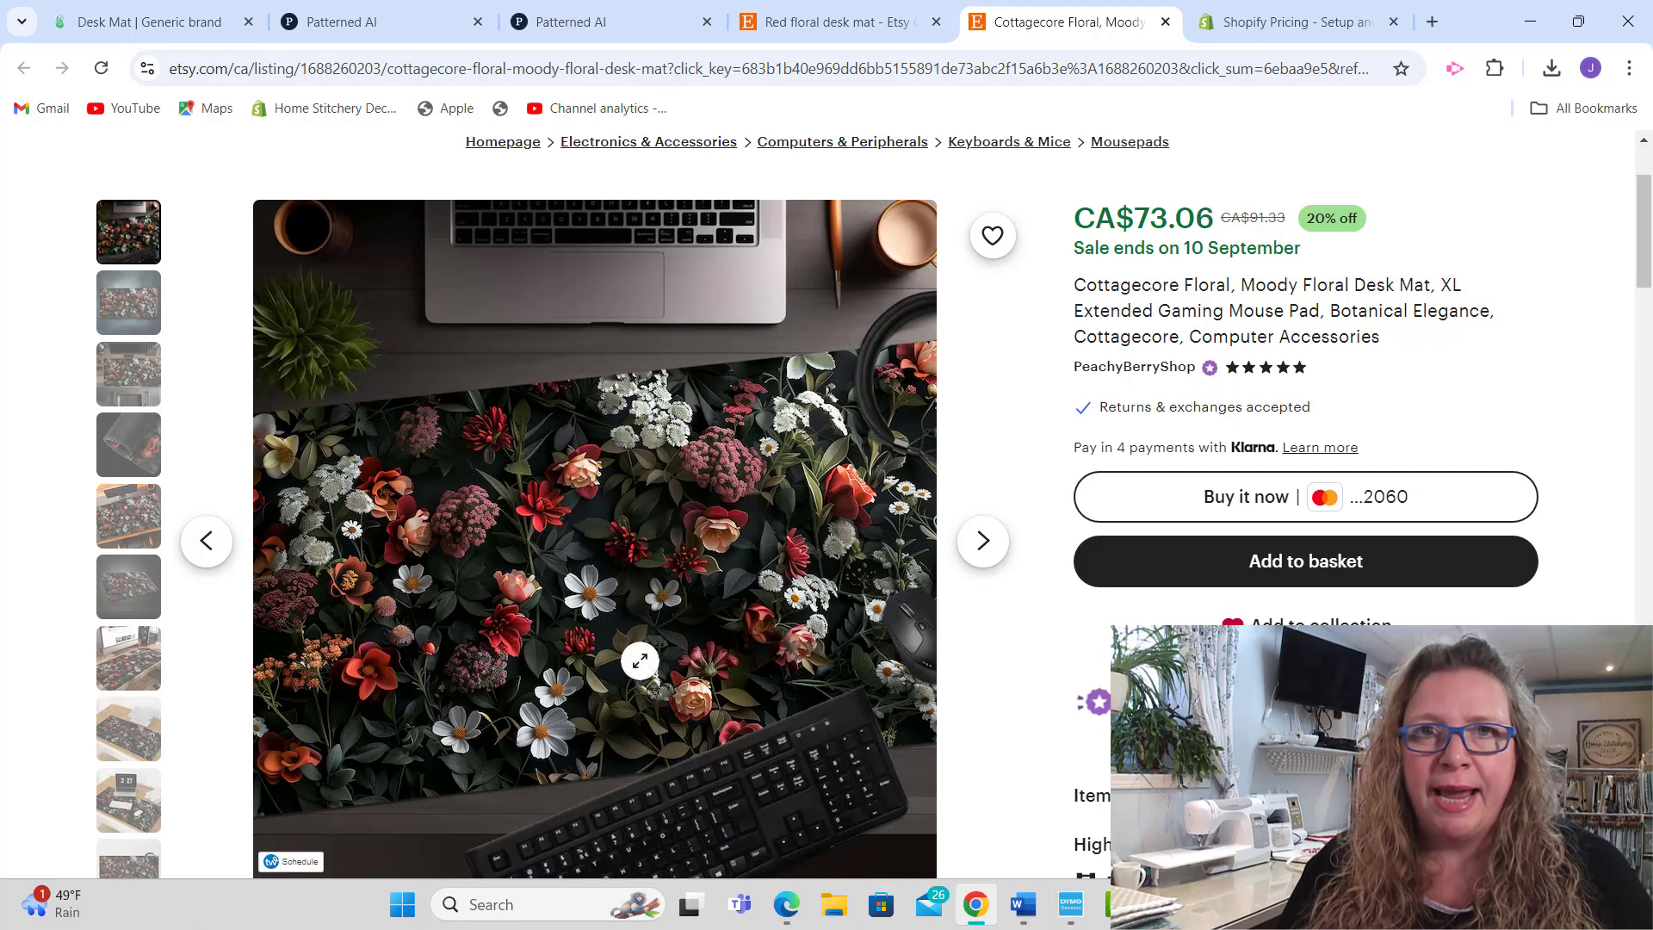
pyautogui.click(561, 26)
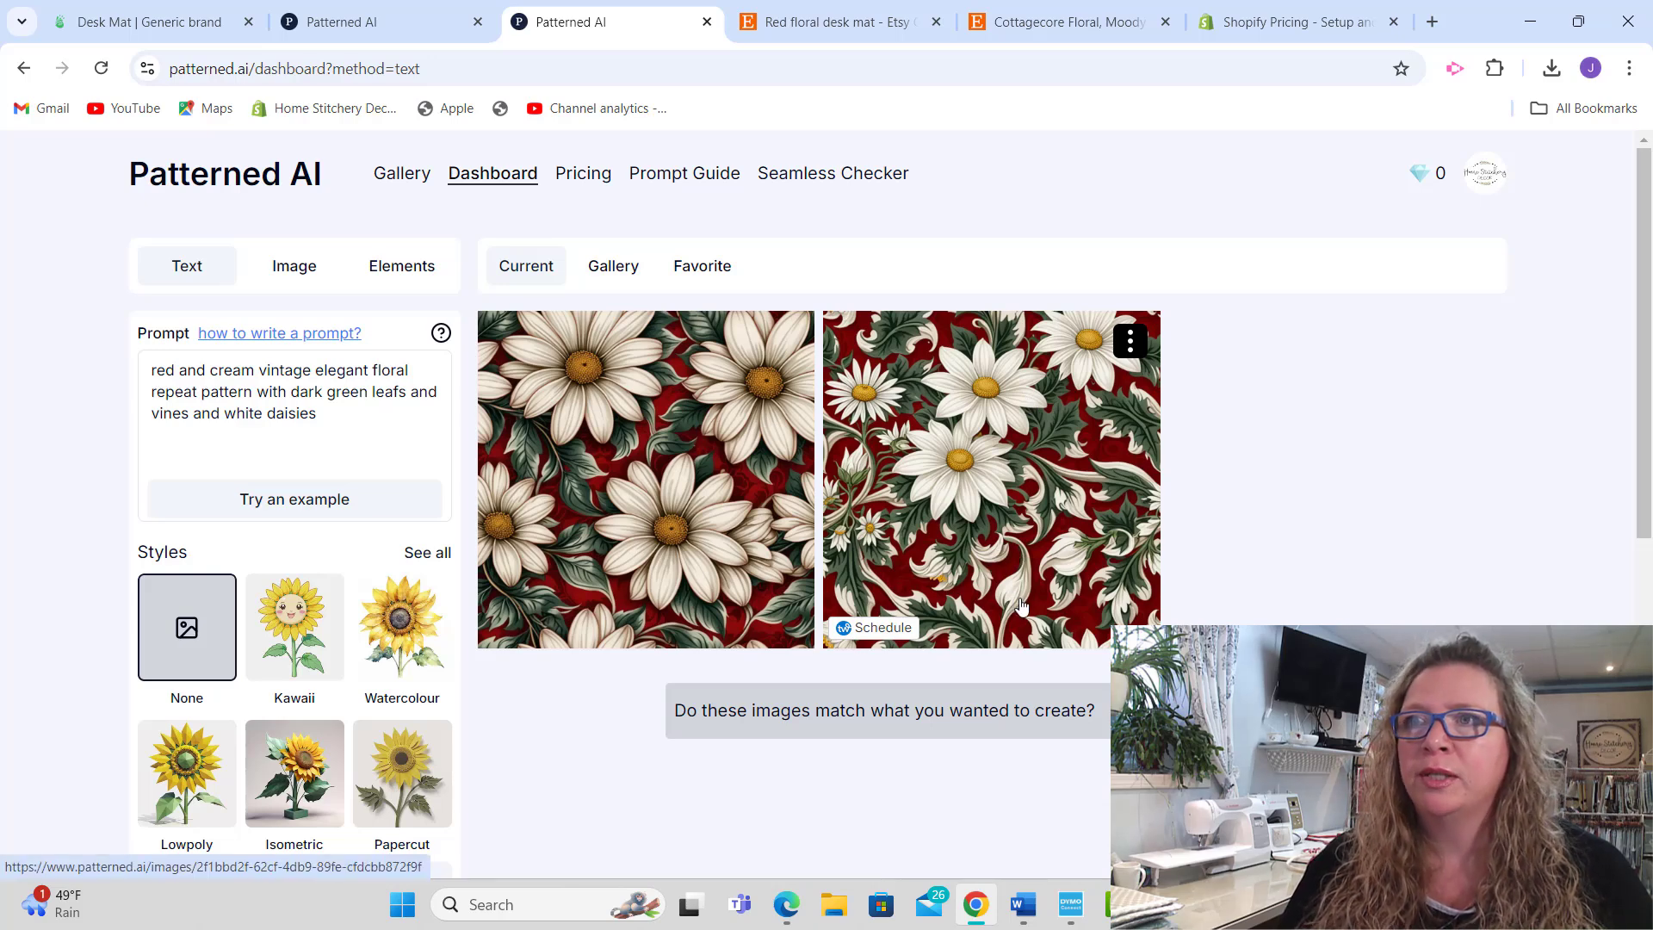
# Step: Open the Seamless Checker alongside the second daisy pattern with curling leaves, and download that pattern as a free small PNG
pyautogui.click(1001, 525)
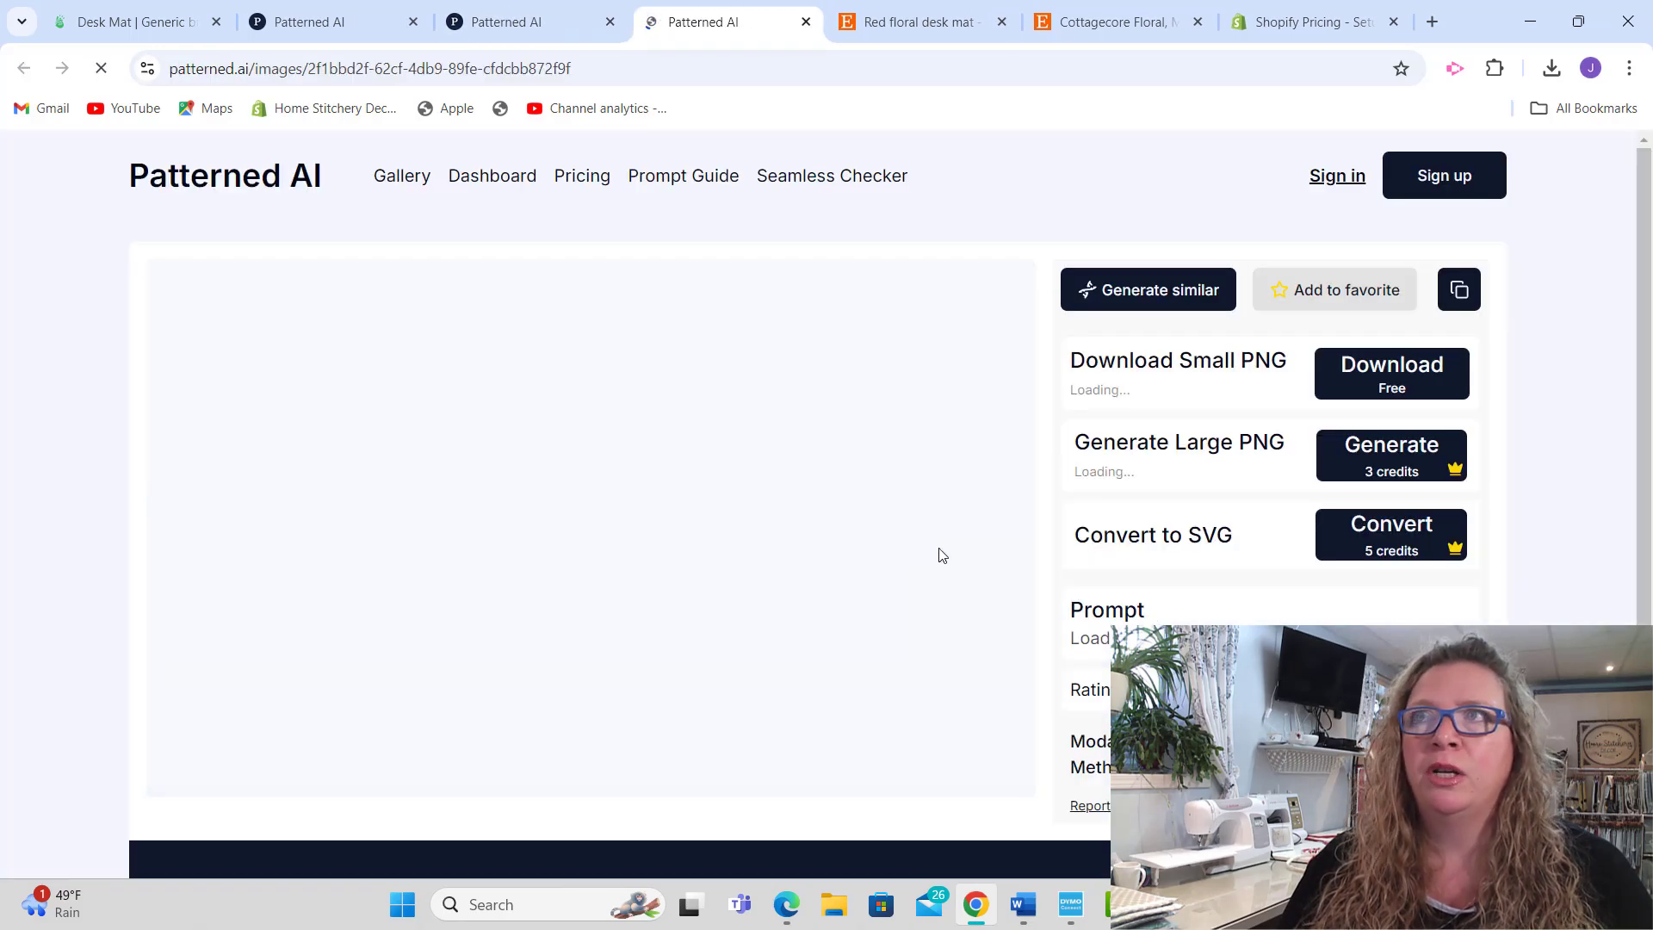
pyautogui.click(855, 181)
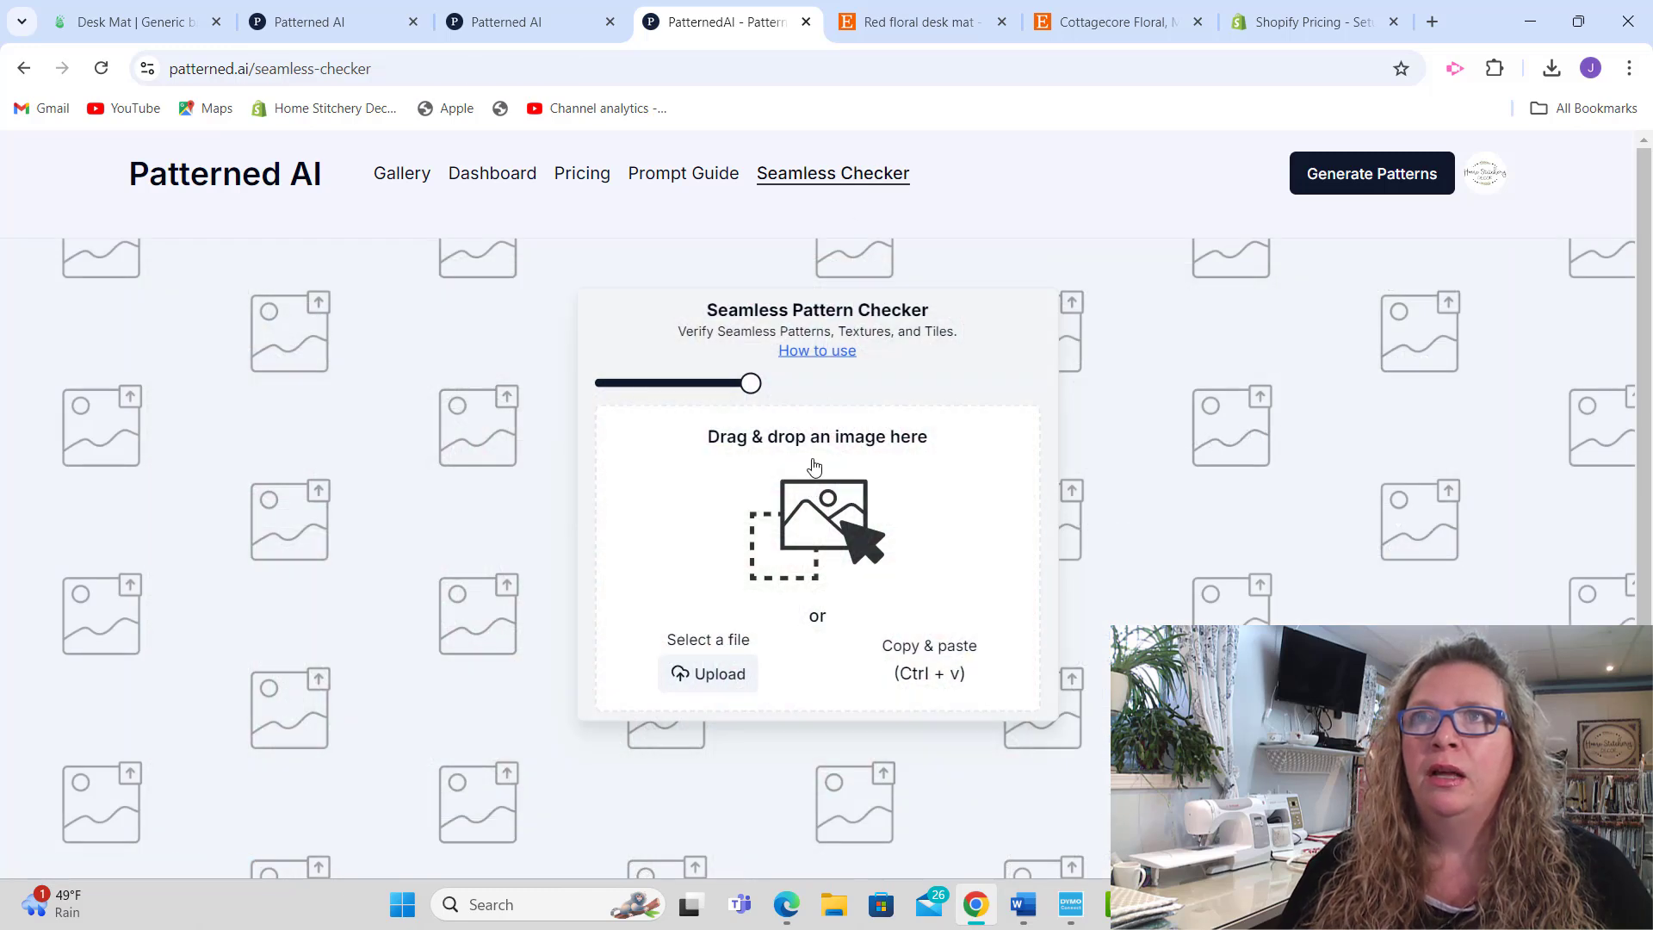
pyautogui.click(550, 24)
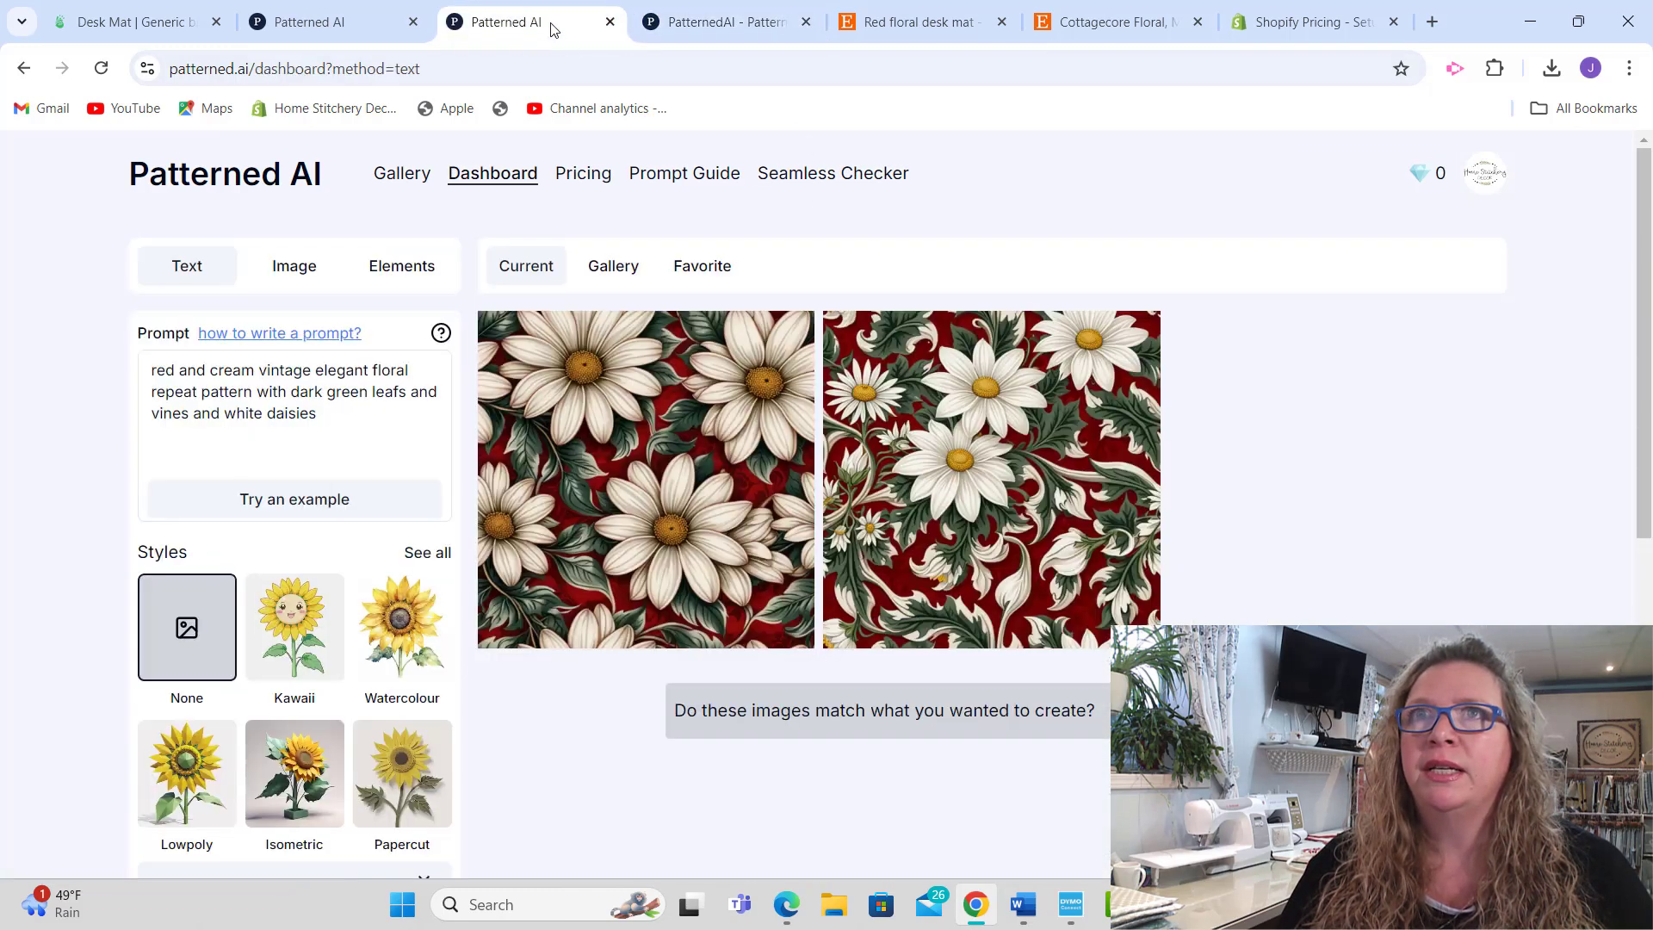
pyautogui.click(983, 535)
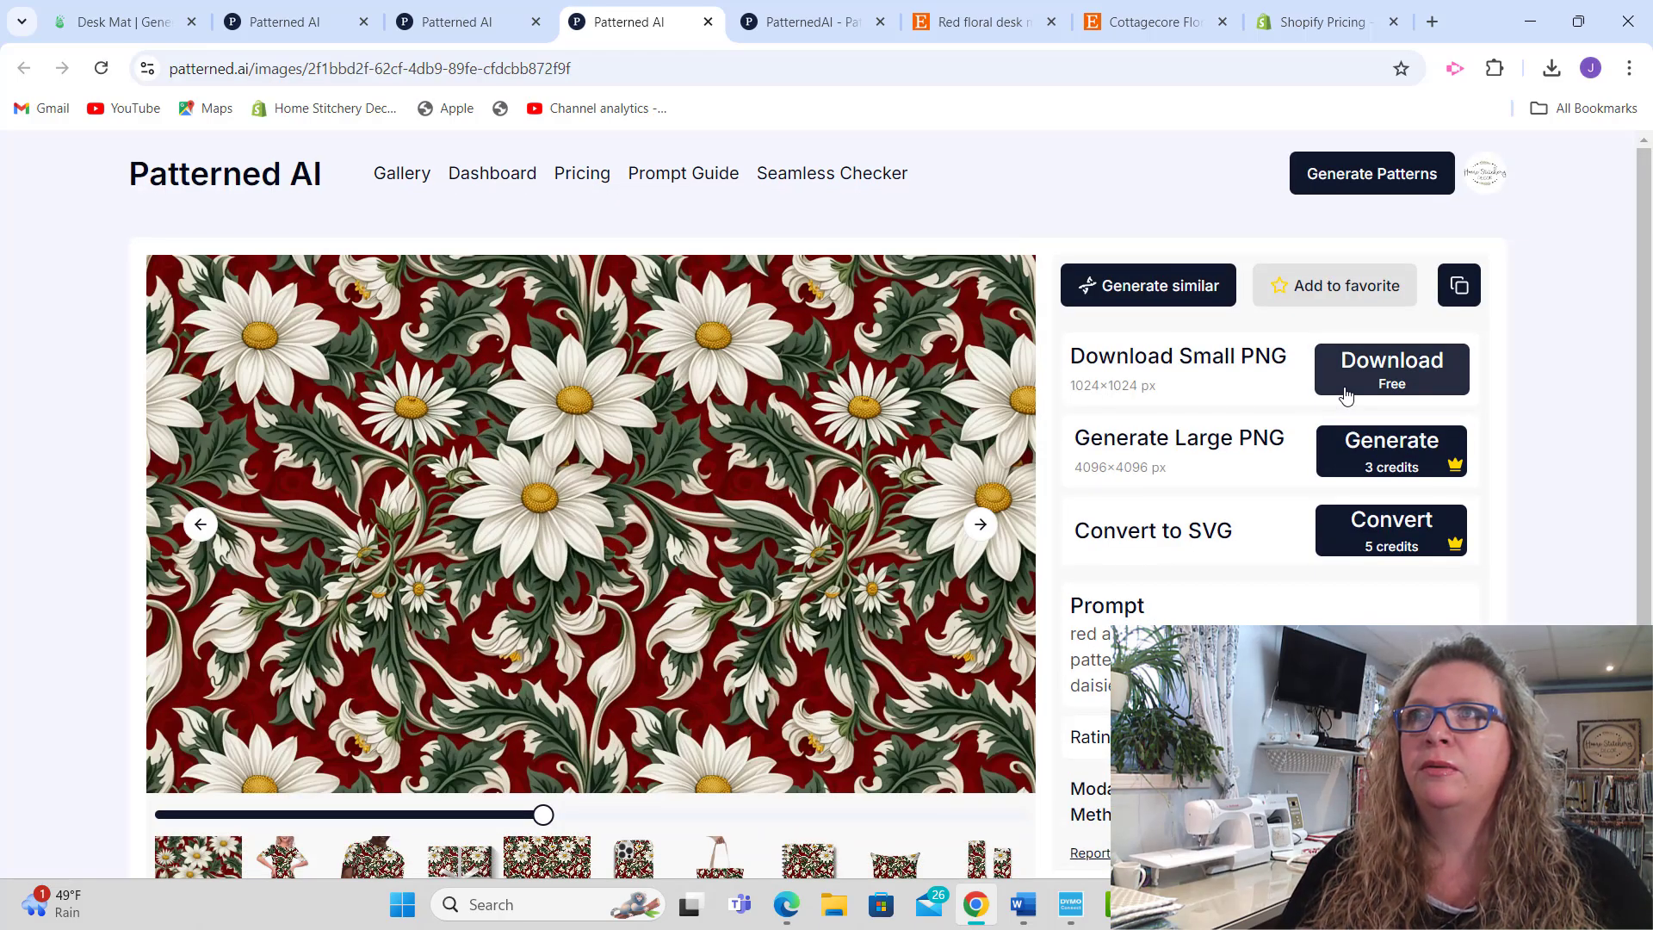
pyautogui.click(1375, 380)
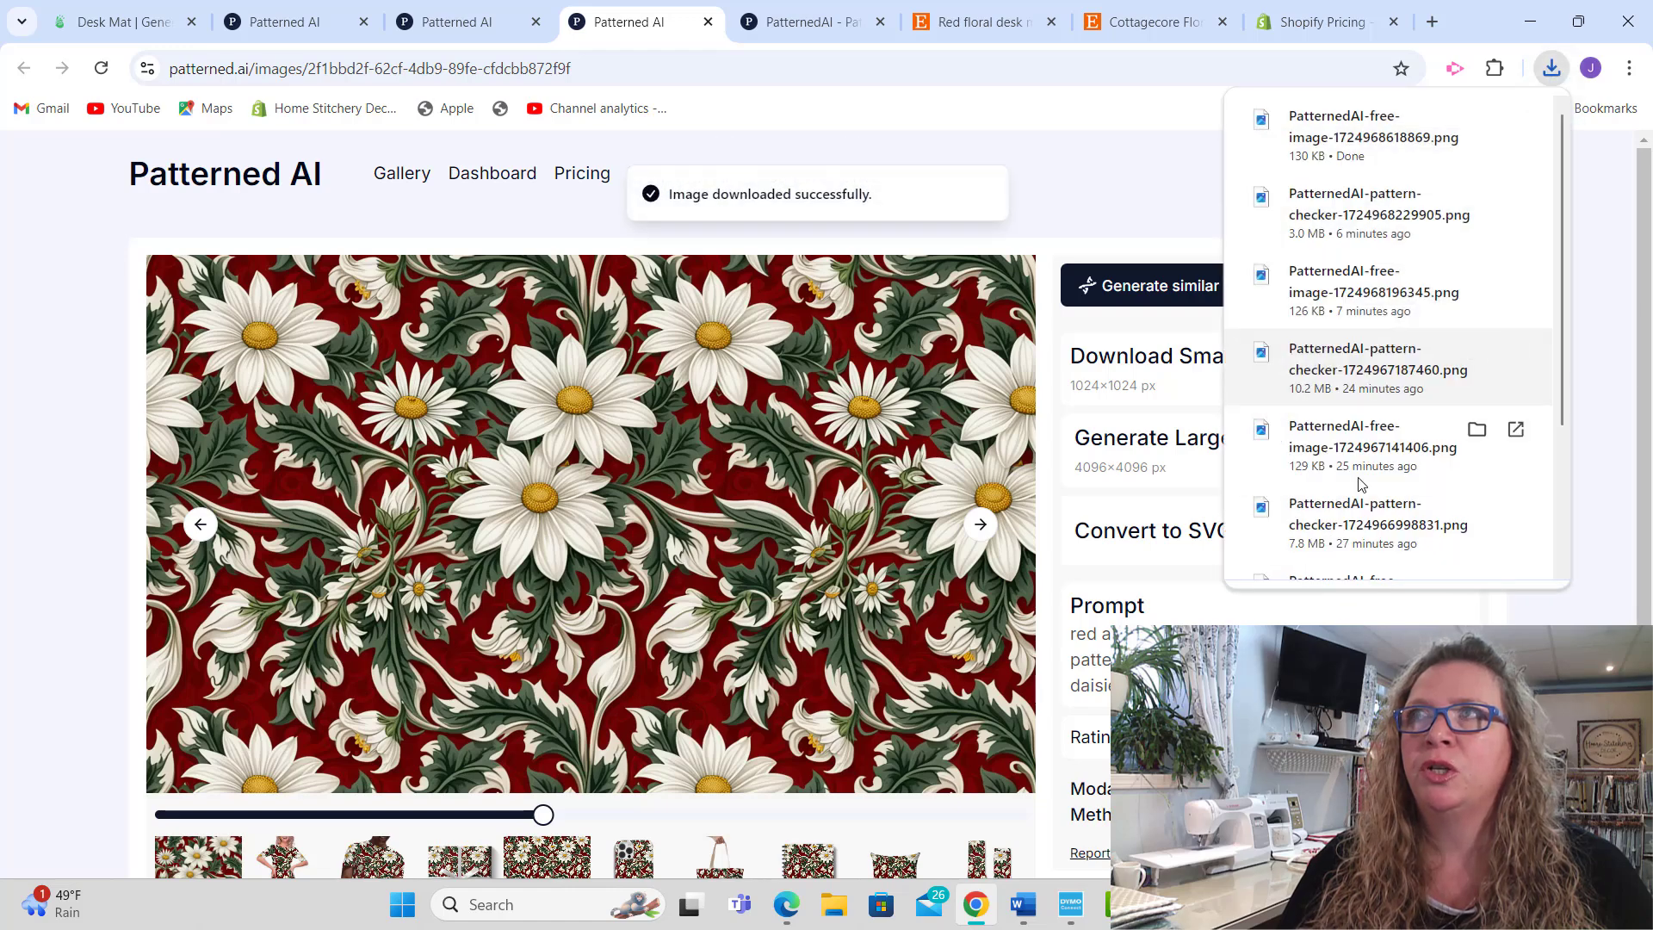
# Step: Load PatternedAI-free-image-1724968618869.png into the Seamless Checker, enlarge the pattern scale to nearly the maximum, and download the tiled image
pyautogui.click(838, 25)
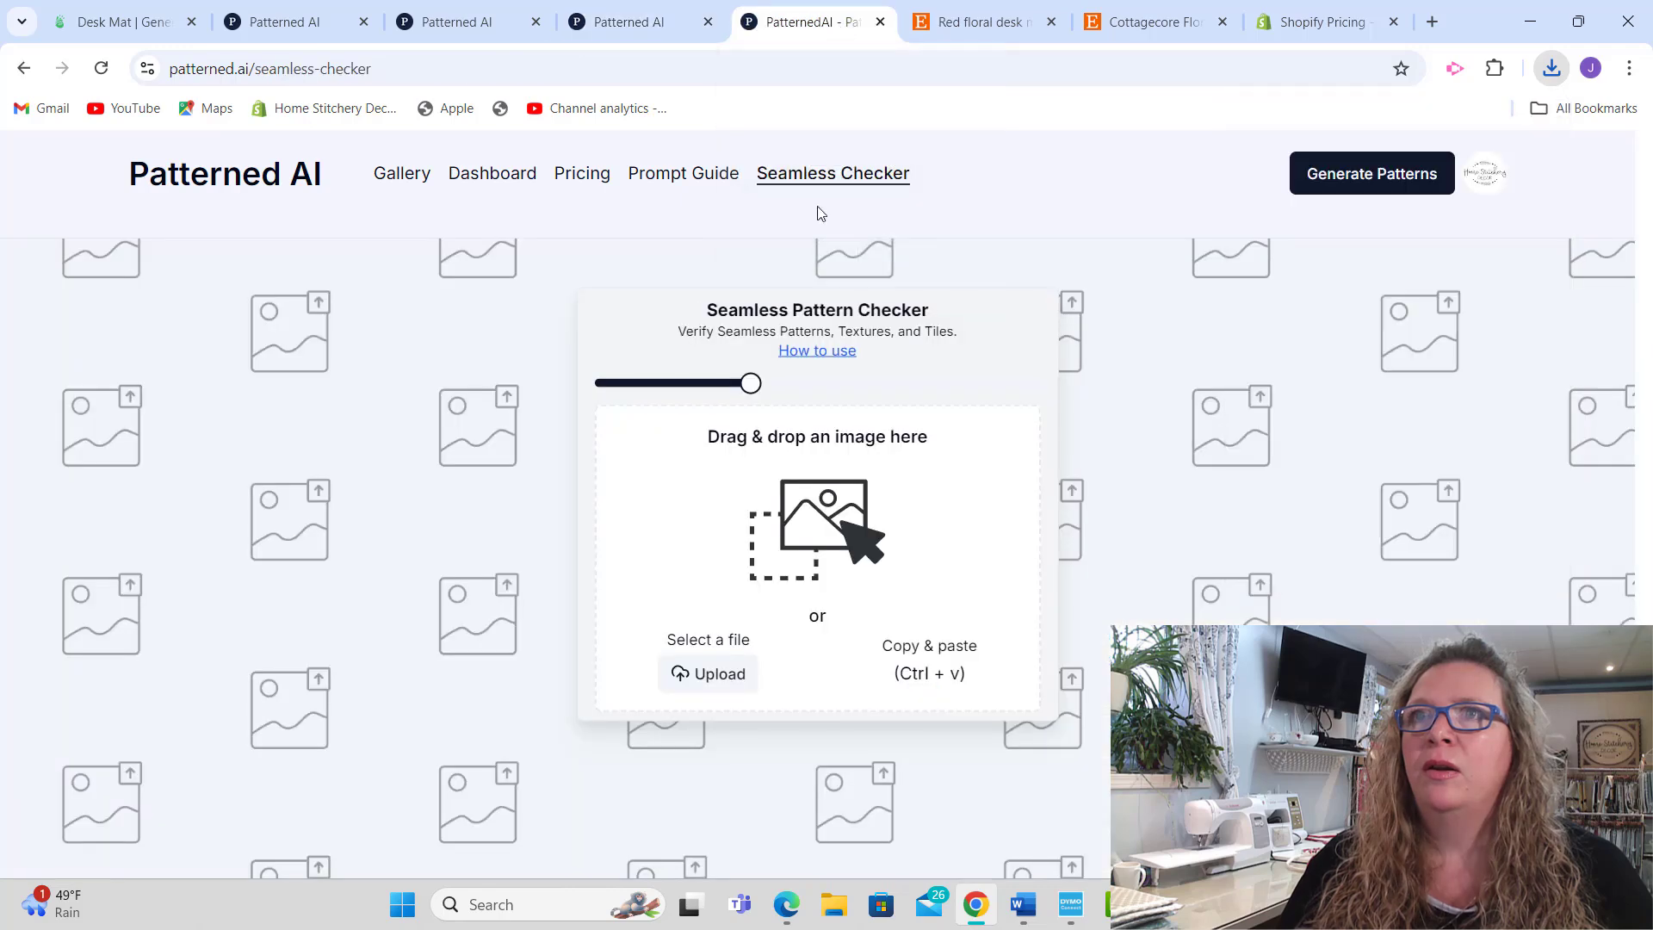
pyautogui.click(816, 503)
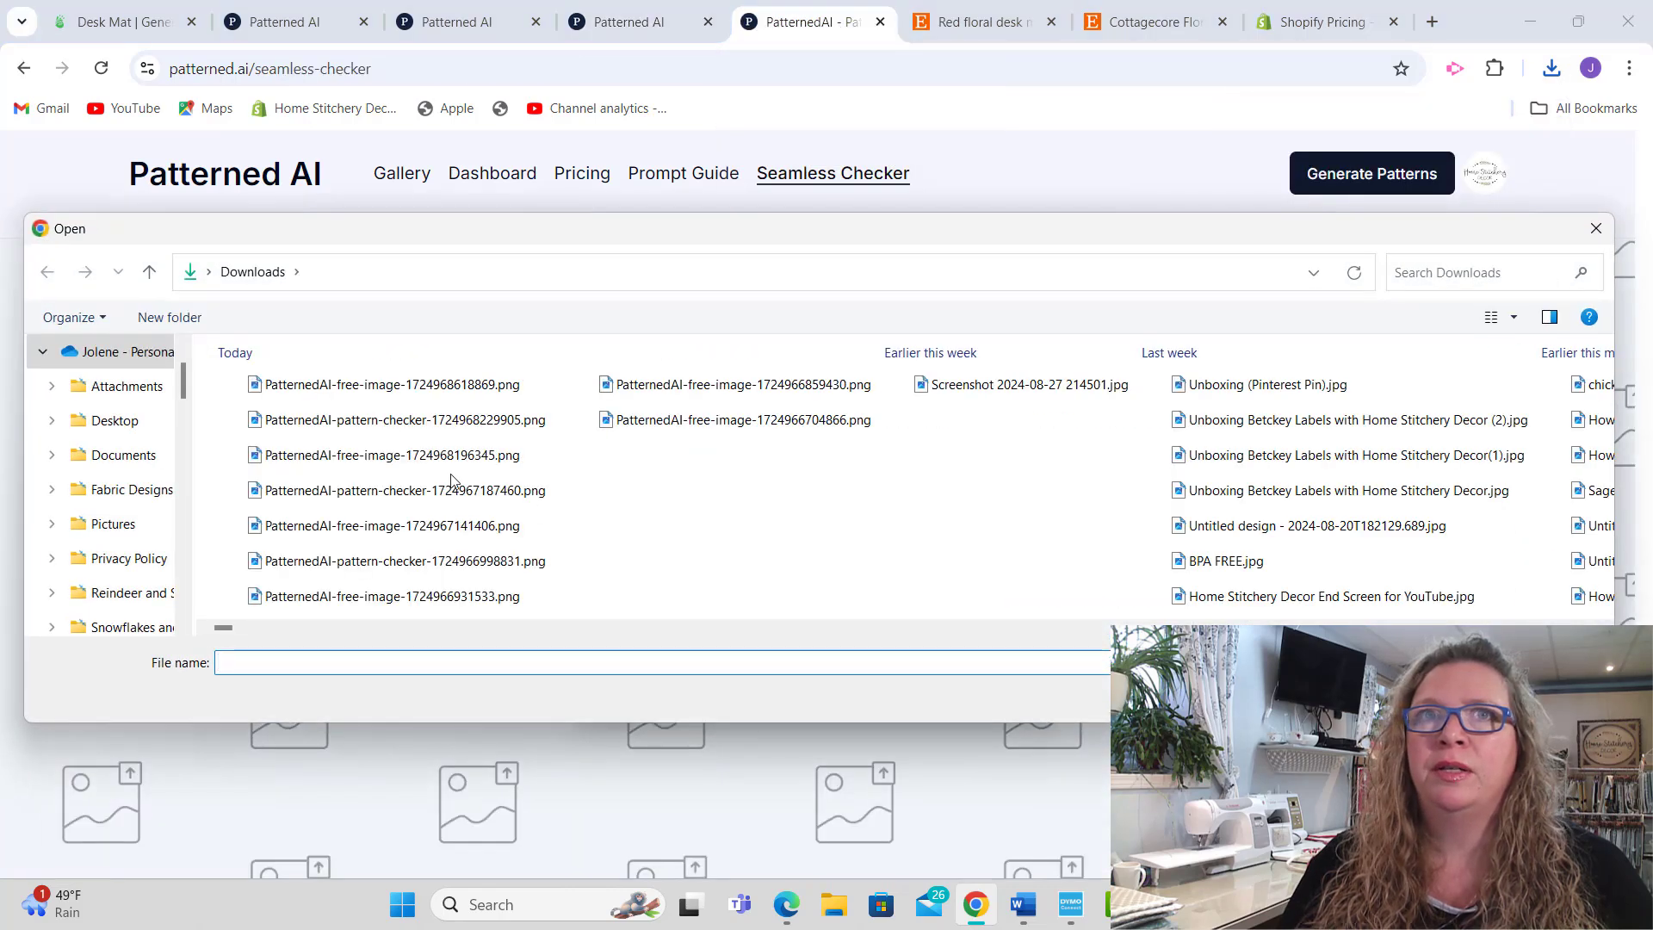
pyautogui.click(456, 384)
pyautogui.doubleClick(456, 384)
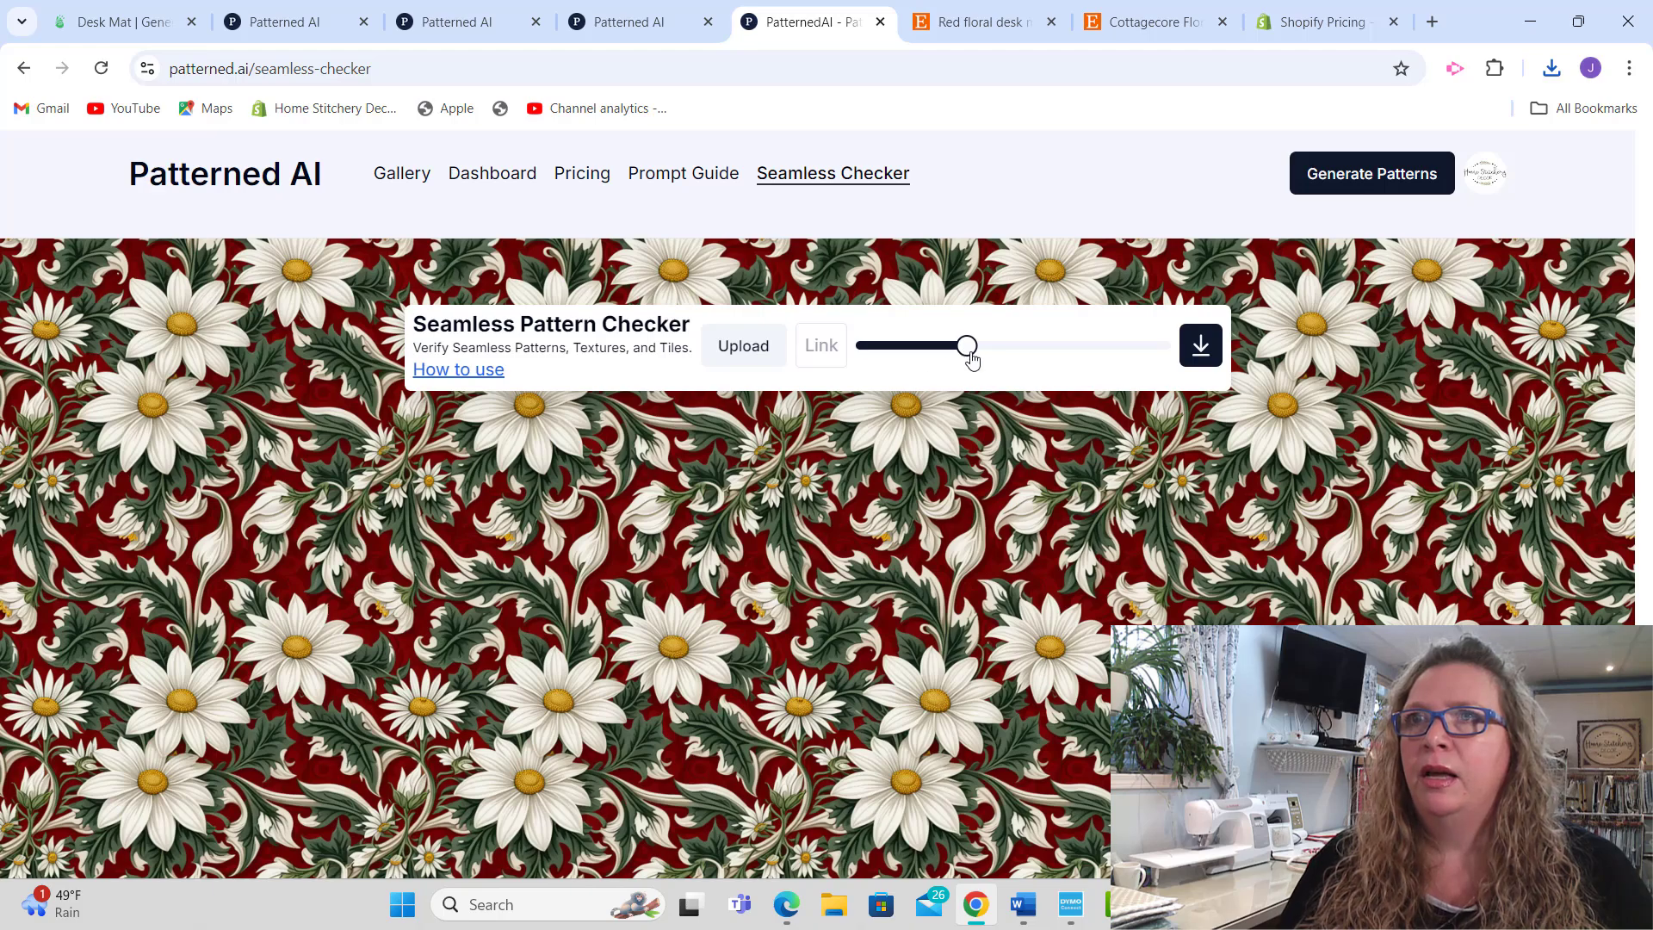
pyautogui.moveTo(968, 353); pyautogui.dragTo(1159, 365)
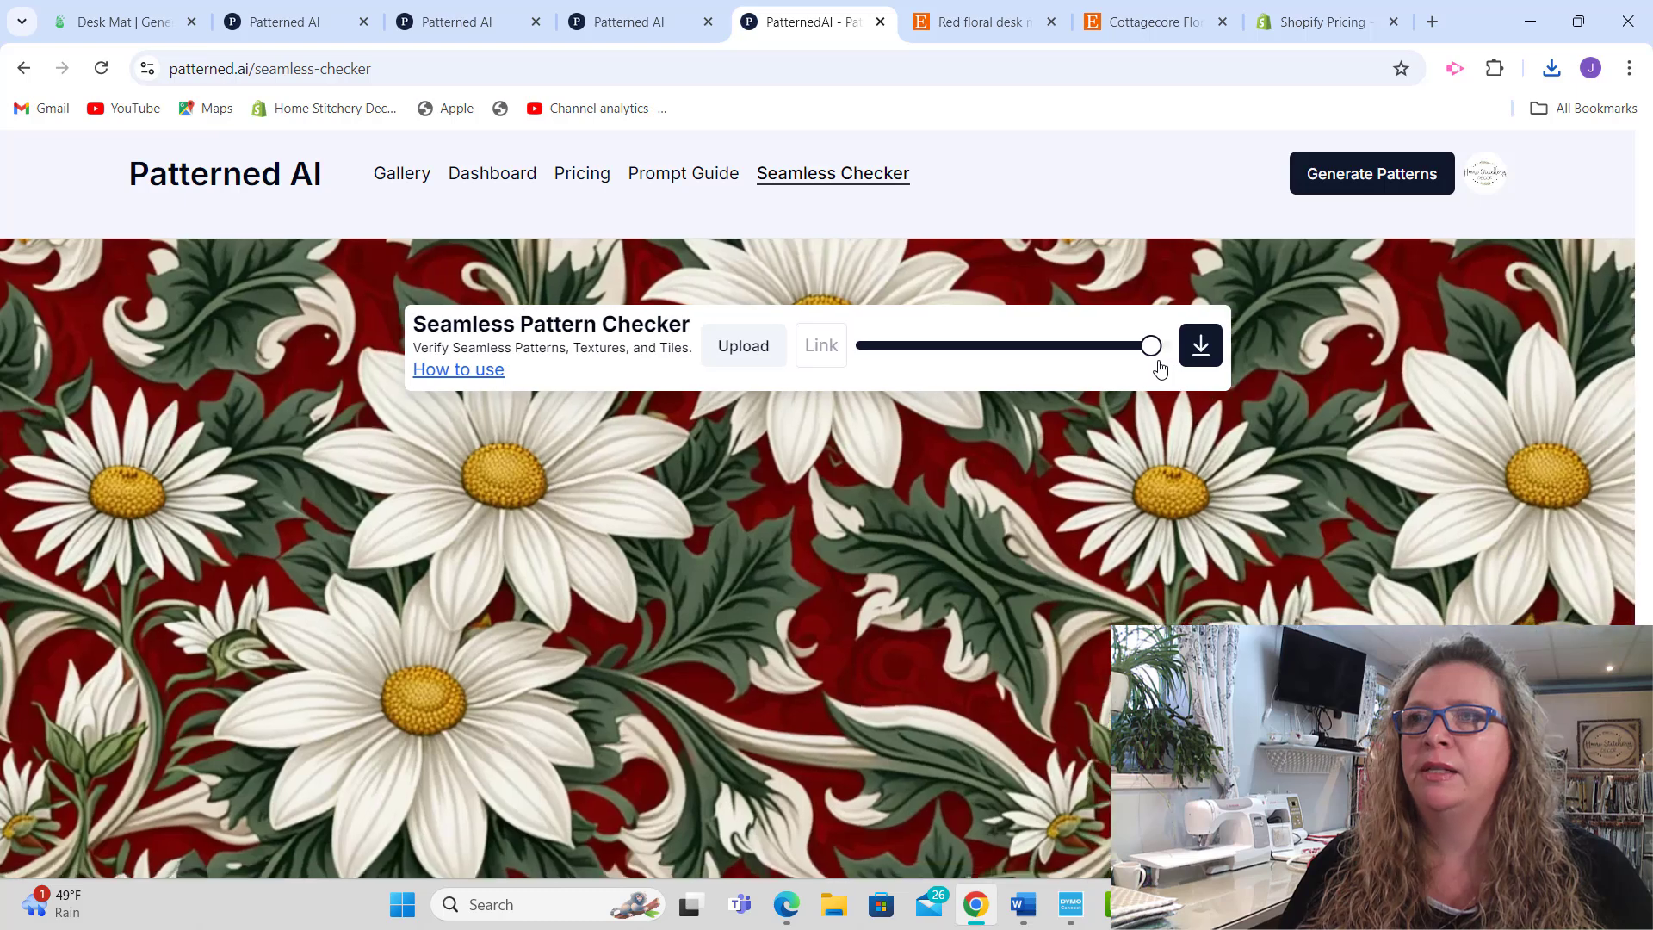
pyautogui.click(1217, 363)
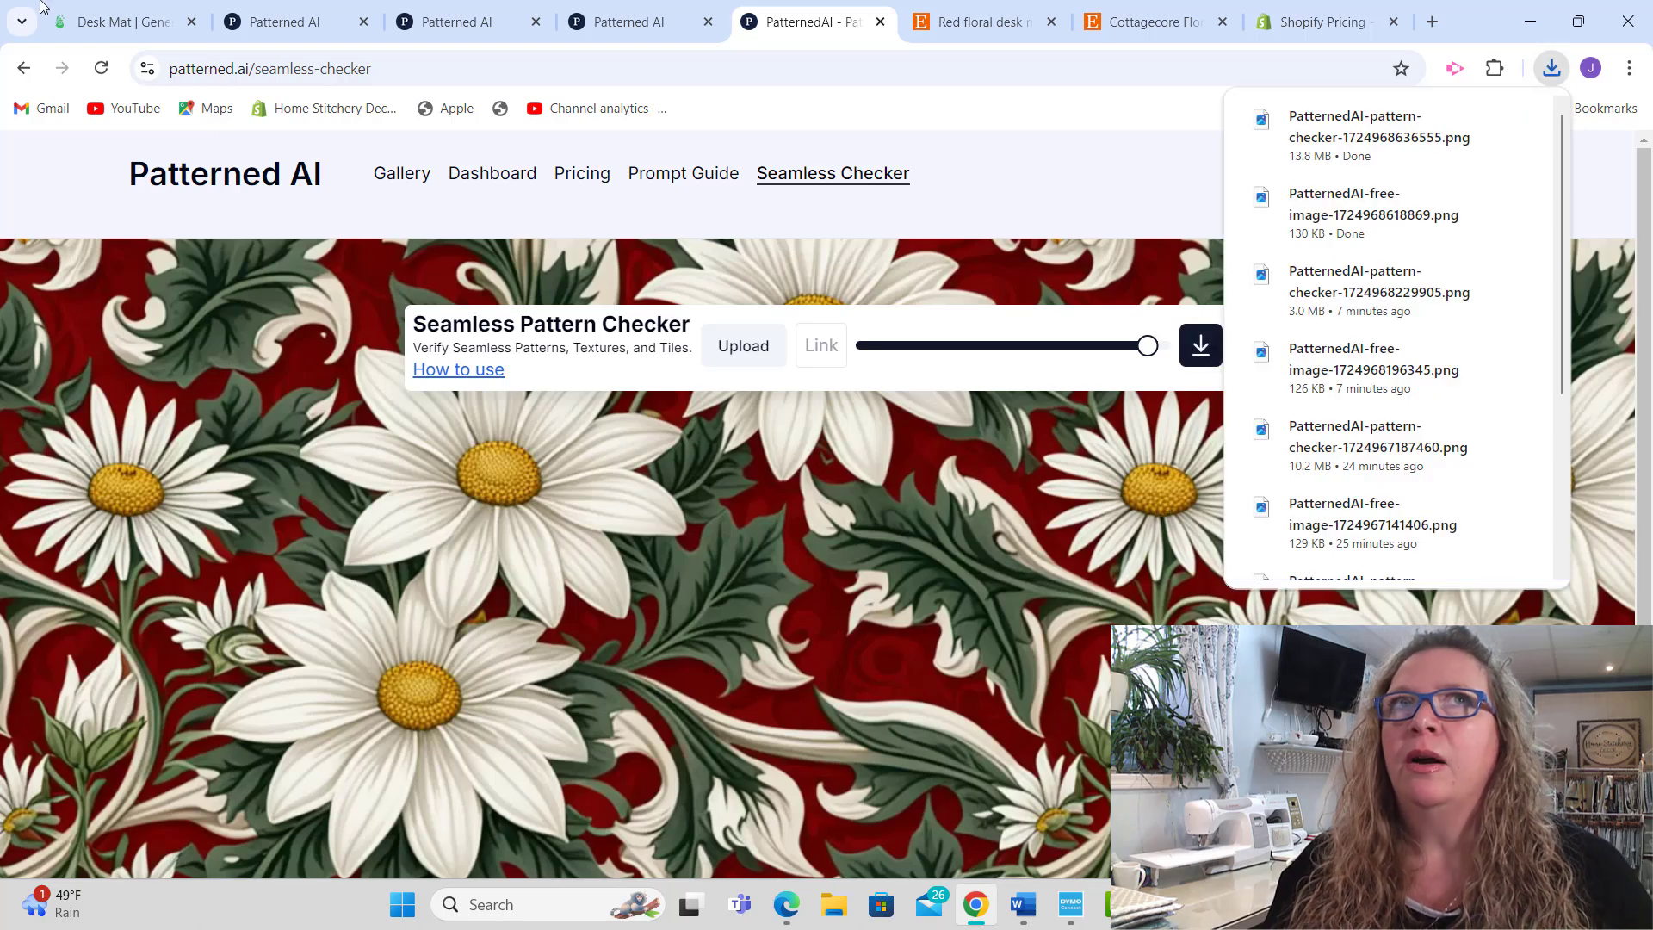
# Step: Switch to Printify, dismiss the unsaved changes notice, and leave the green floral desk mat for the product list
pyautogui.click(95, 33)
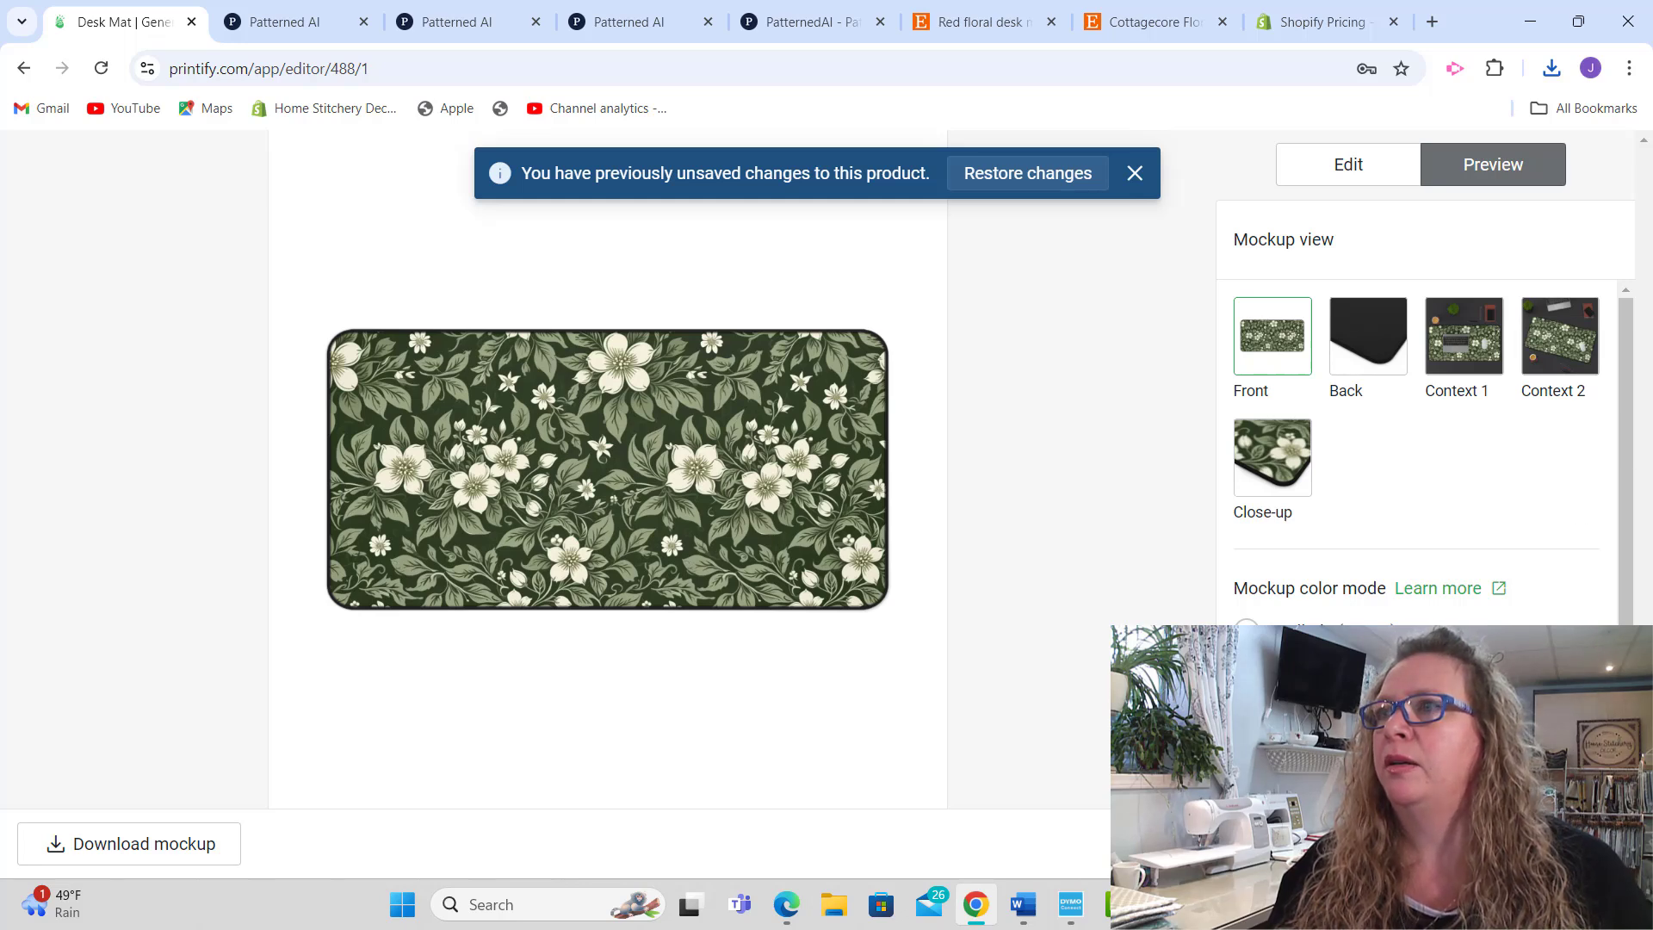
pyautogui.click(1131, 175)
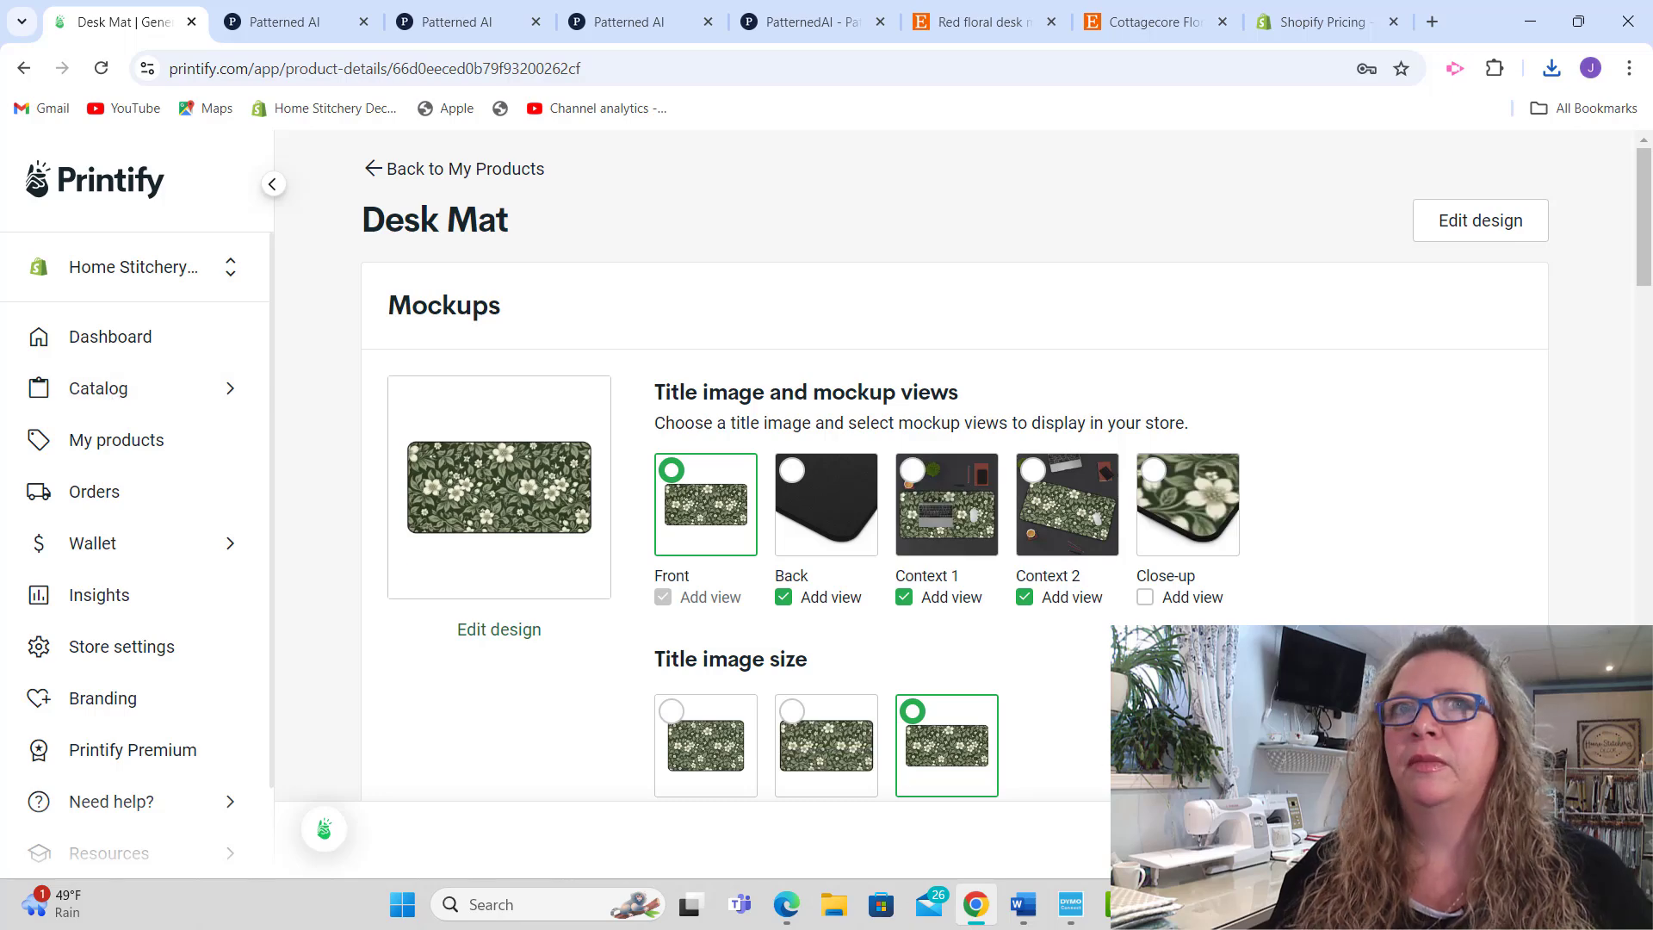
pyautogui.click(129, 440)
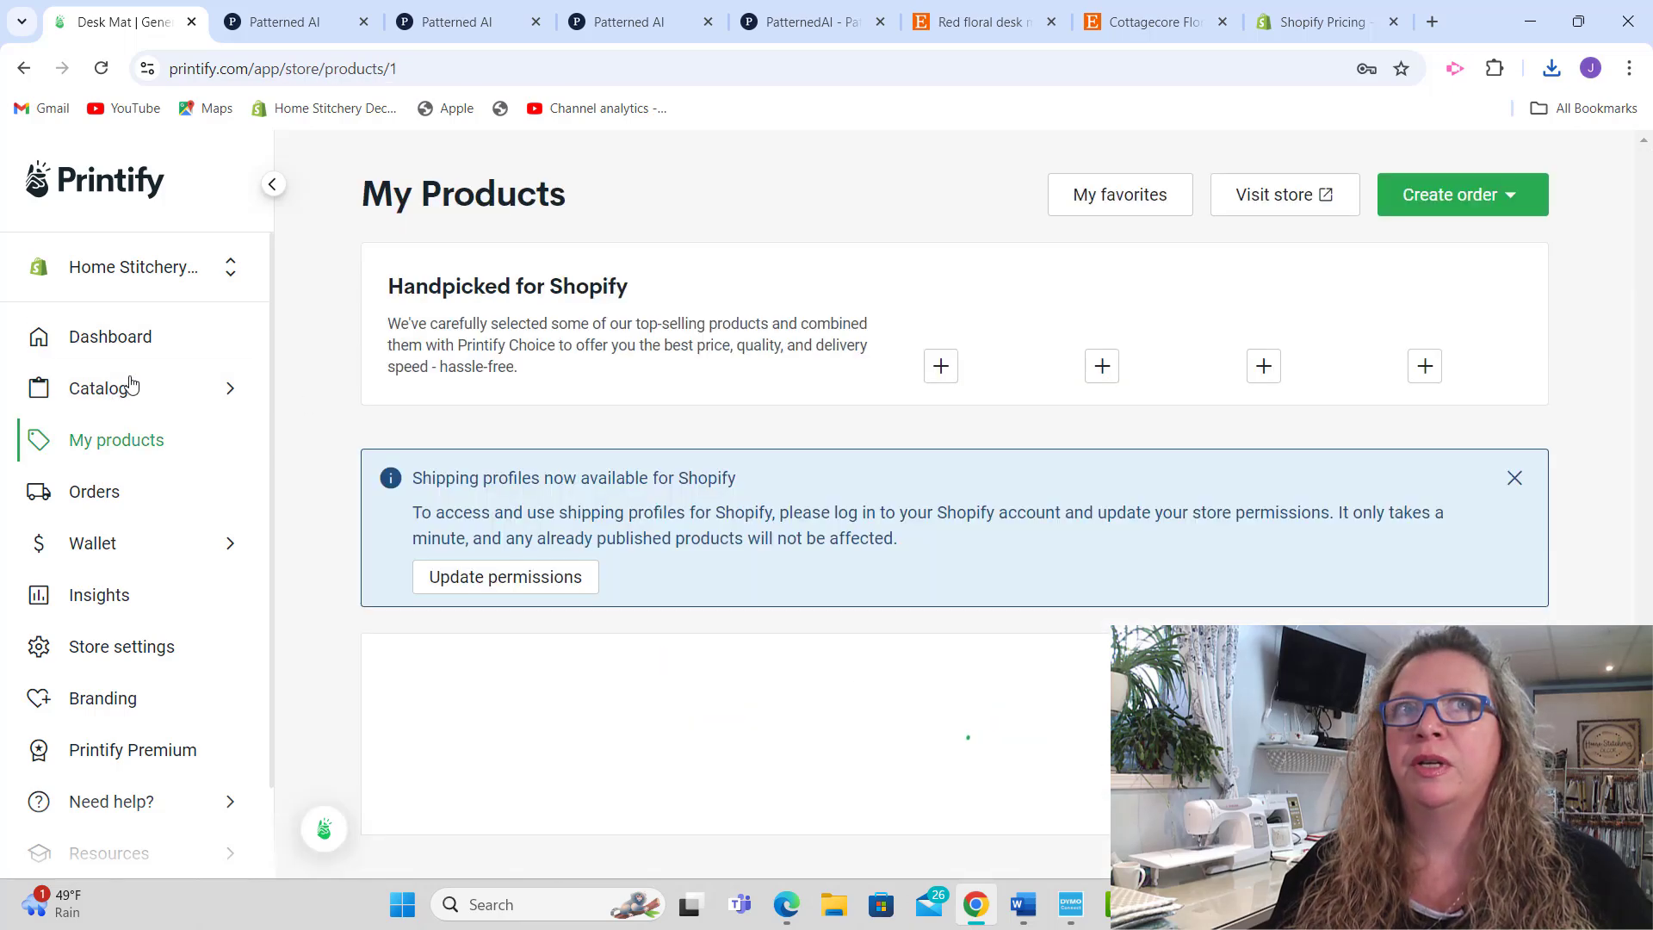
# Step: Start a new design for the generic brand Desk Mat from the Mouse Pads catalog, fulfilled by SPOKE Custom Products
pyautogui.click(113, 396)
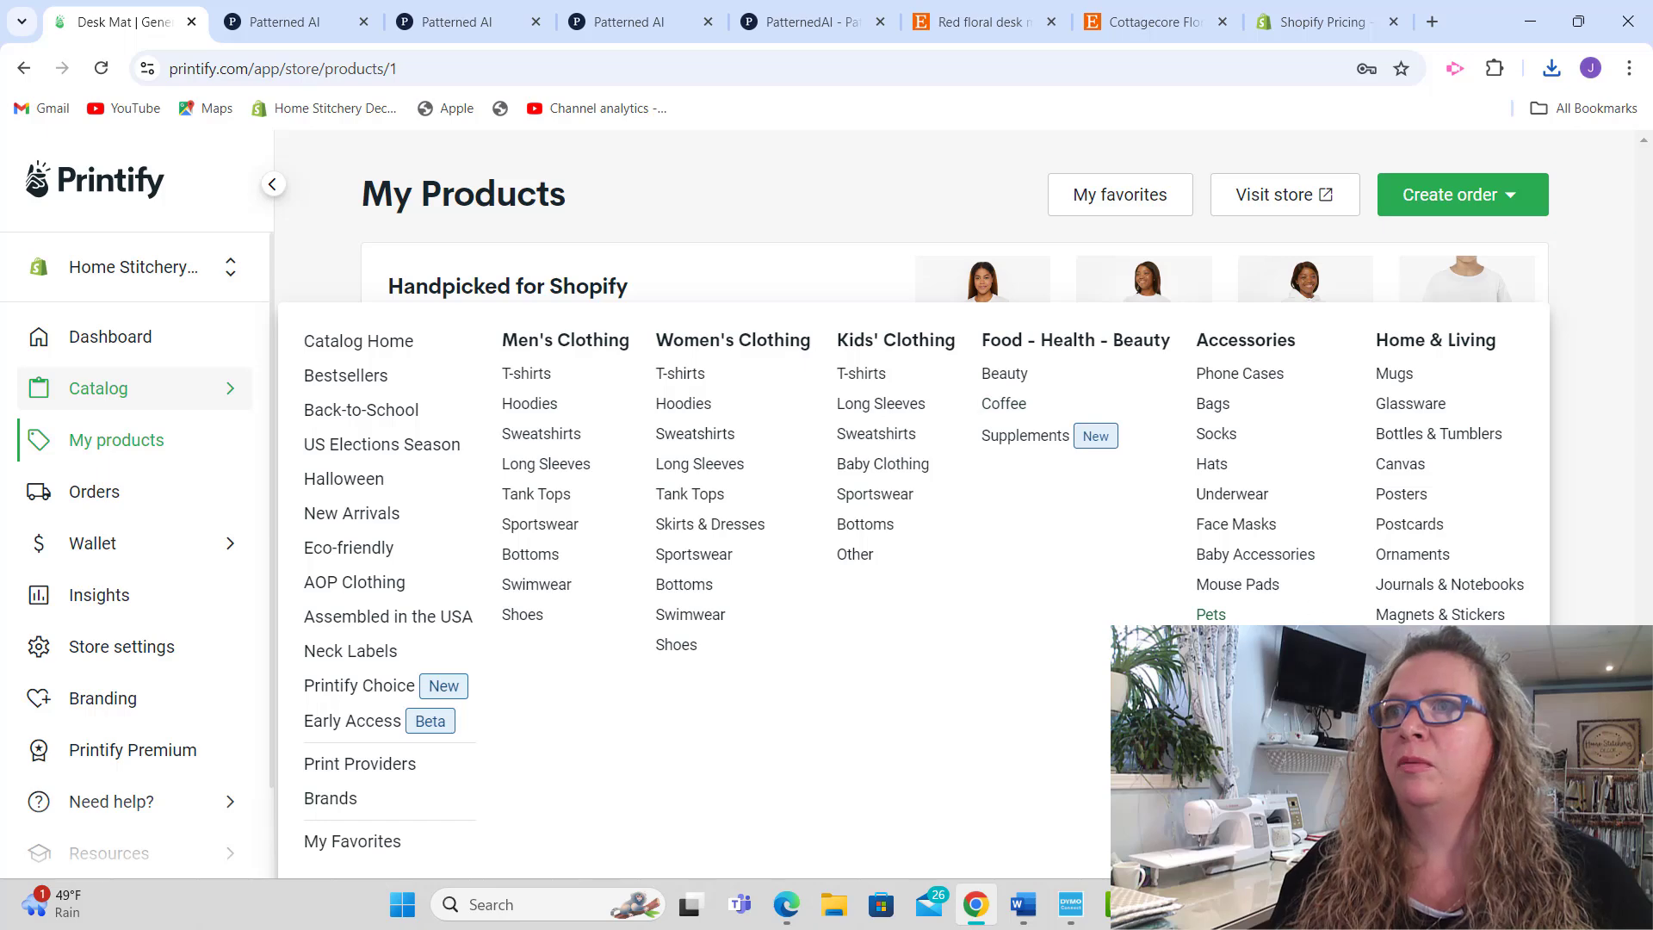
pyautogui.click(1250, 589)
pyautogui.scroll(-1, 1646, 403)
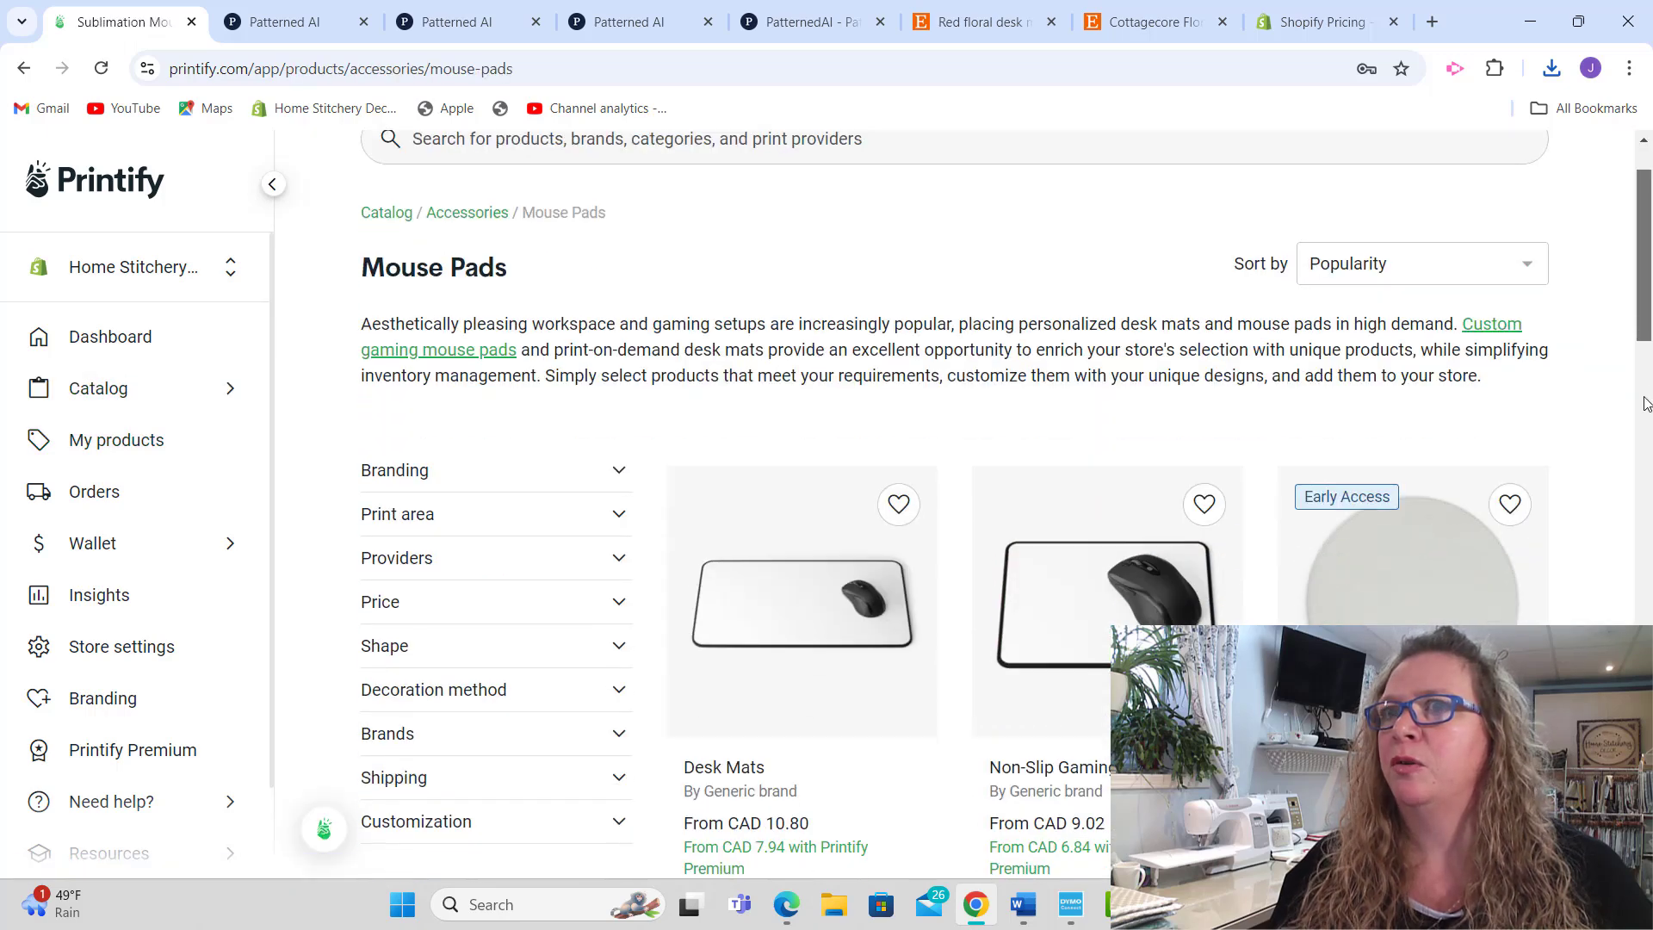
pyautogui.scroll(-6, 1646, 403)
pyautogui.click(874, 590)
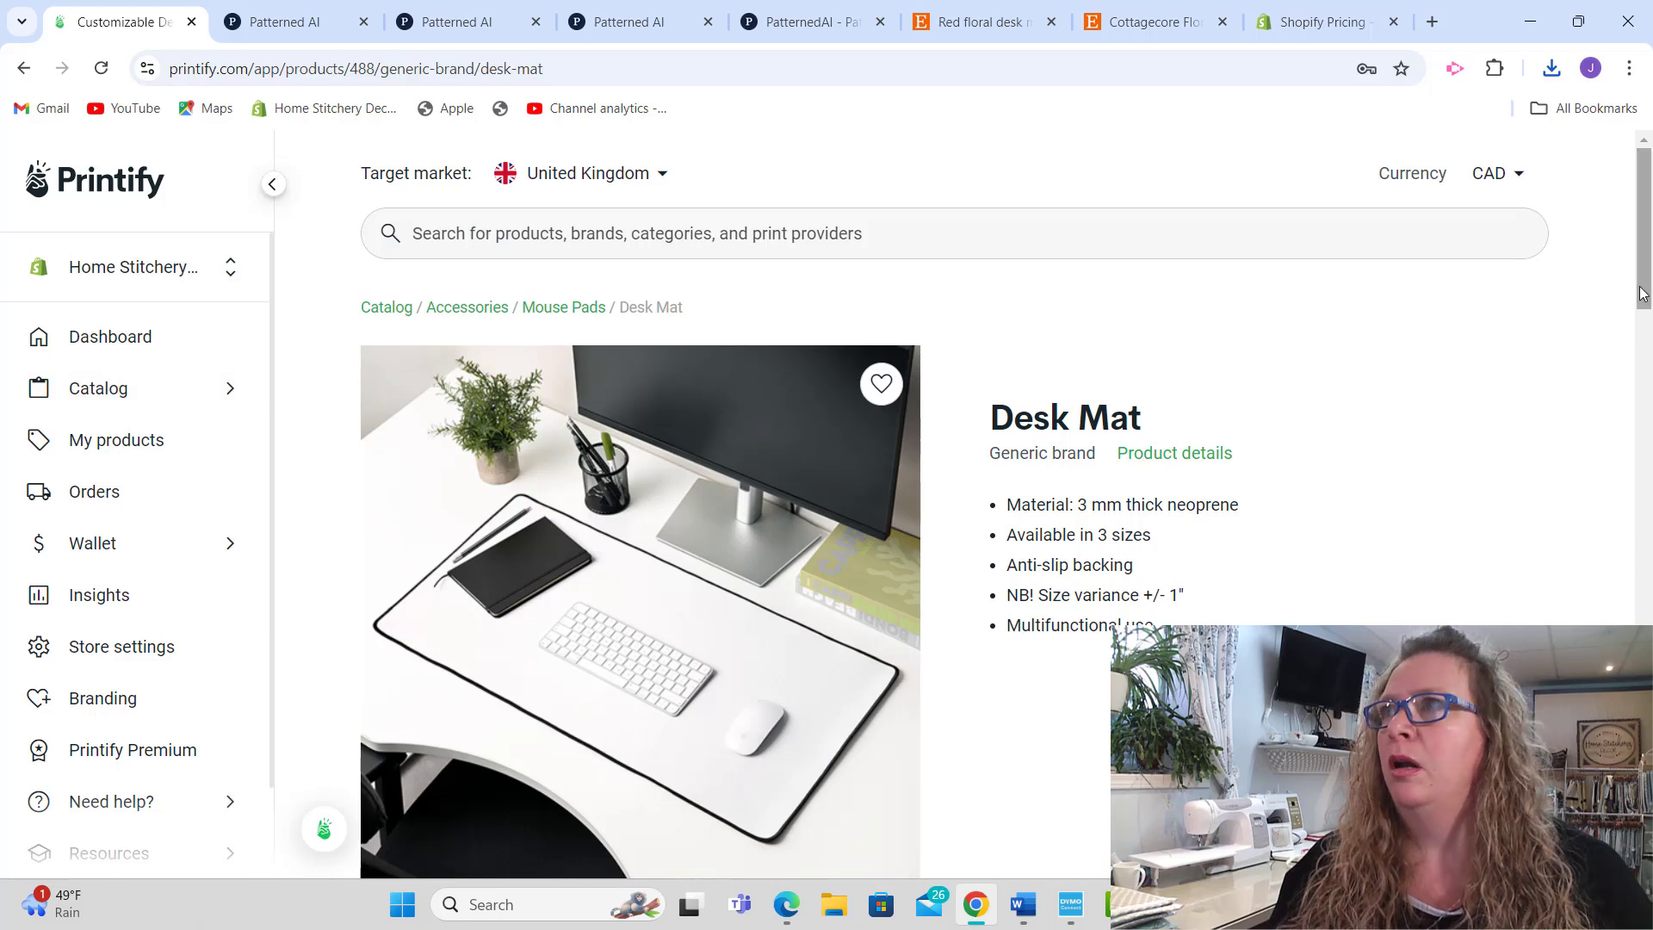
pyautogui.scroll(-9, 1640, 293)
pyautogui.click(1455, 557)
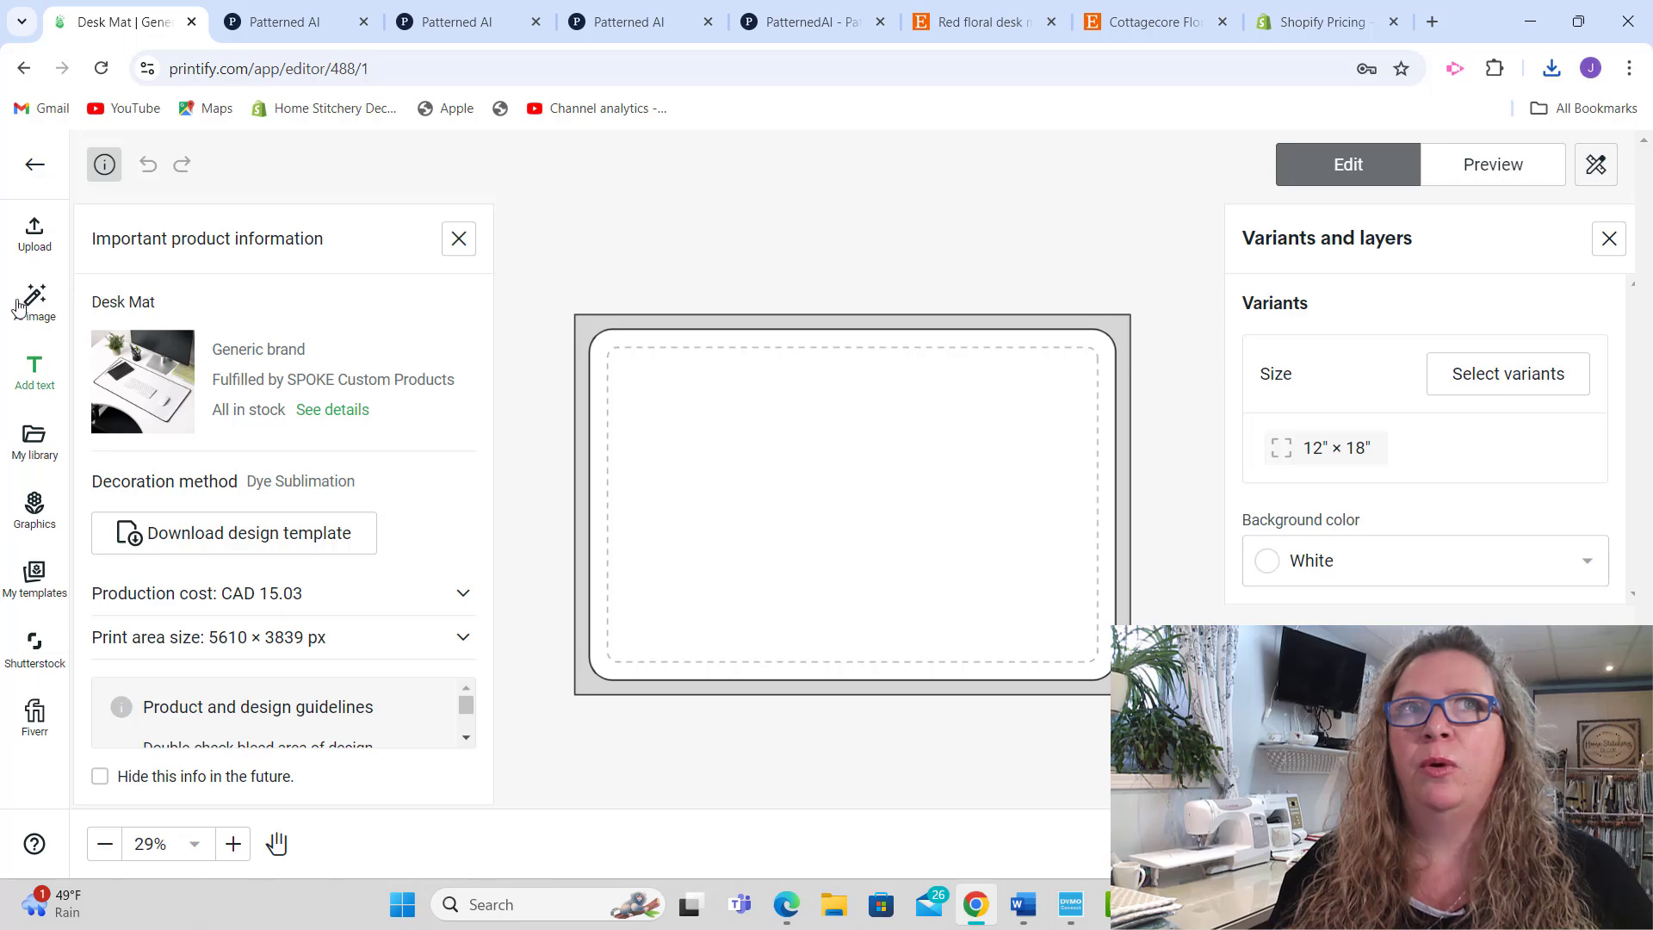
# Step: Upload PatternedAI-pattern-checker-1724968636555.png from the computer's Downloads folder to the desk mat design
pyautogui.click(34, 232)
pyautogui.click(184, 309)
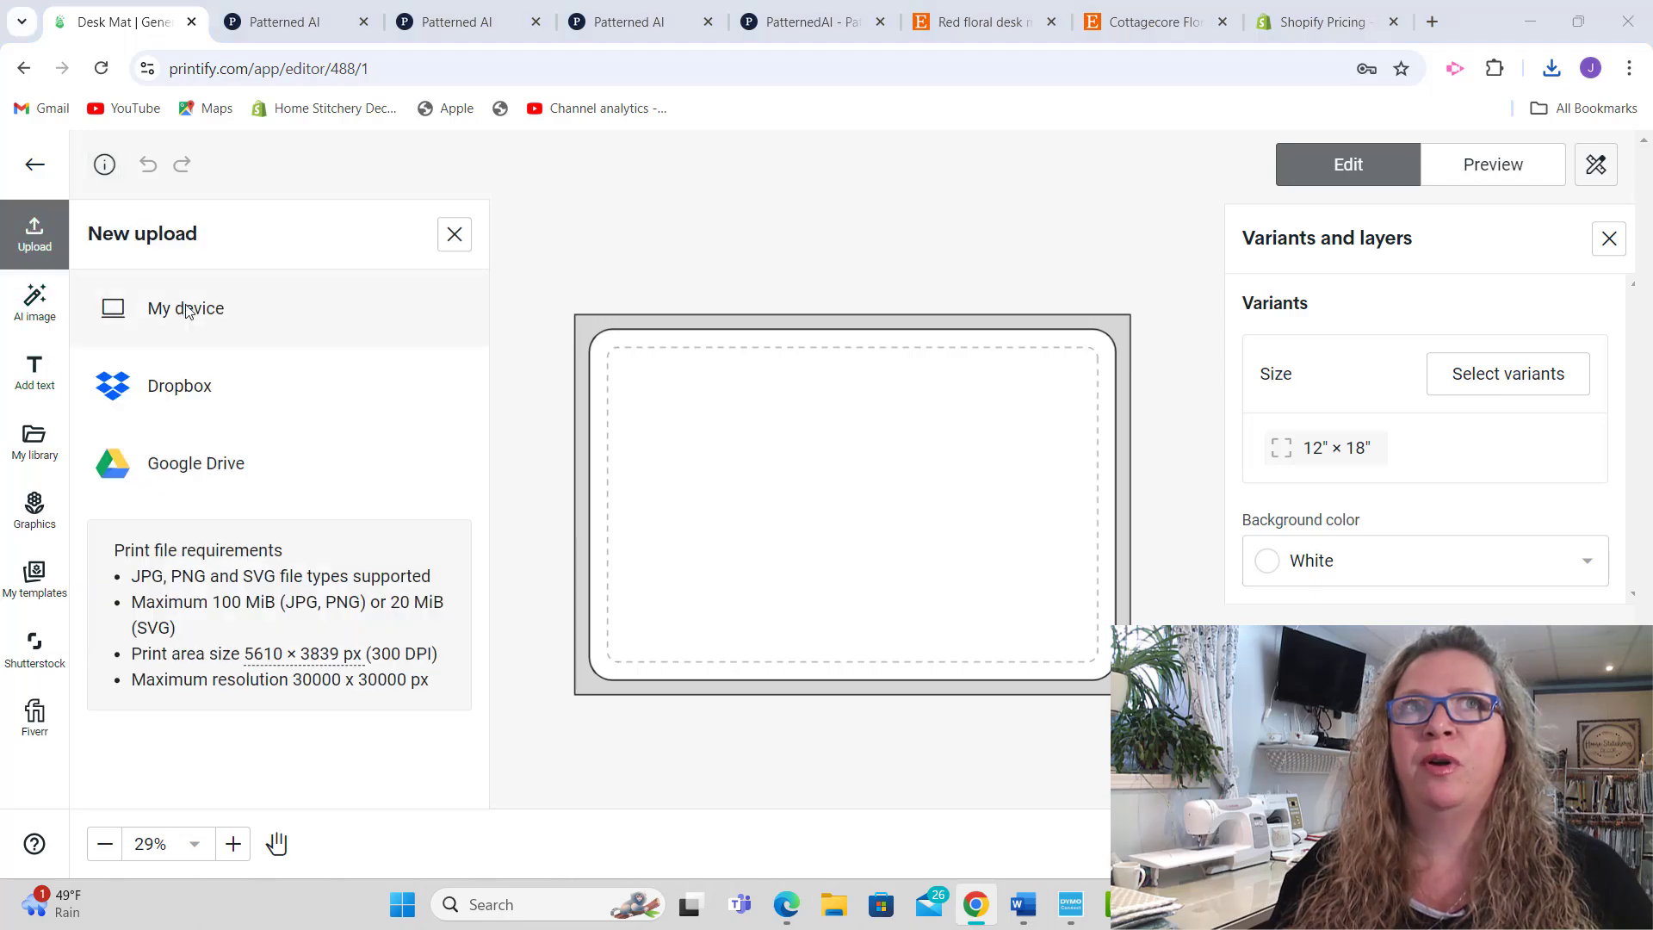
pyautogui.click(329, 384)
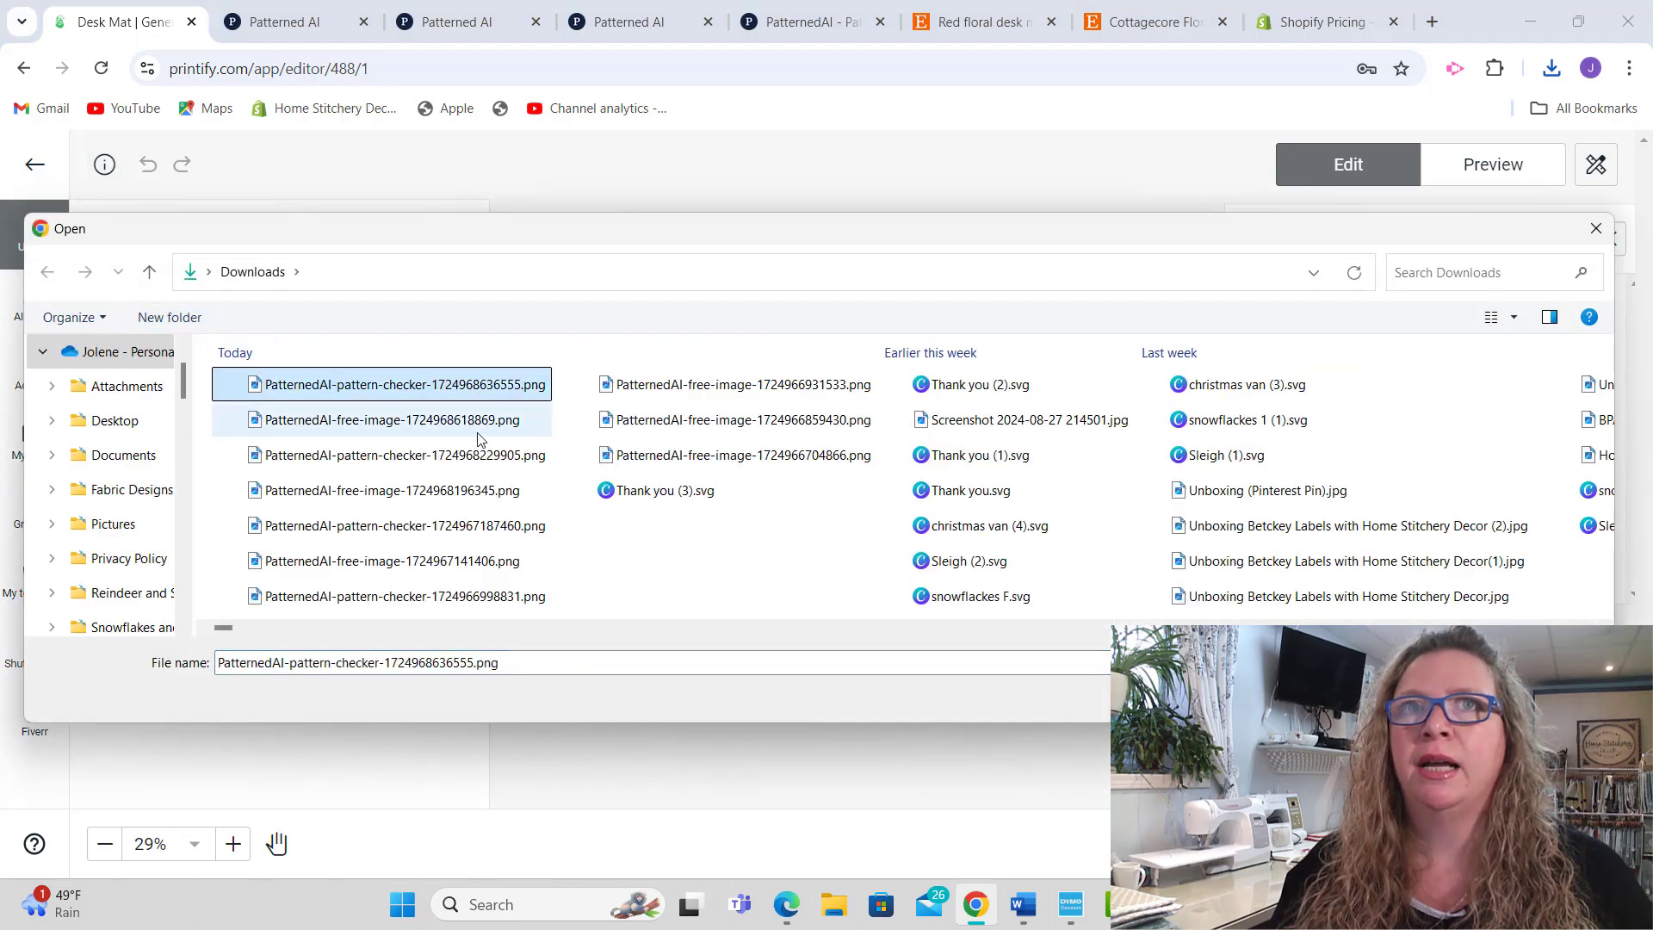
pyautogui.click(1450, 698)
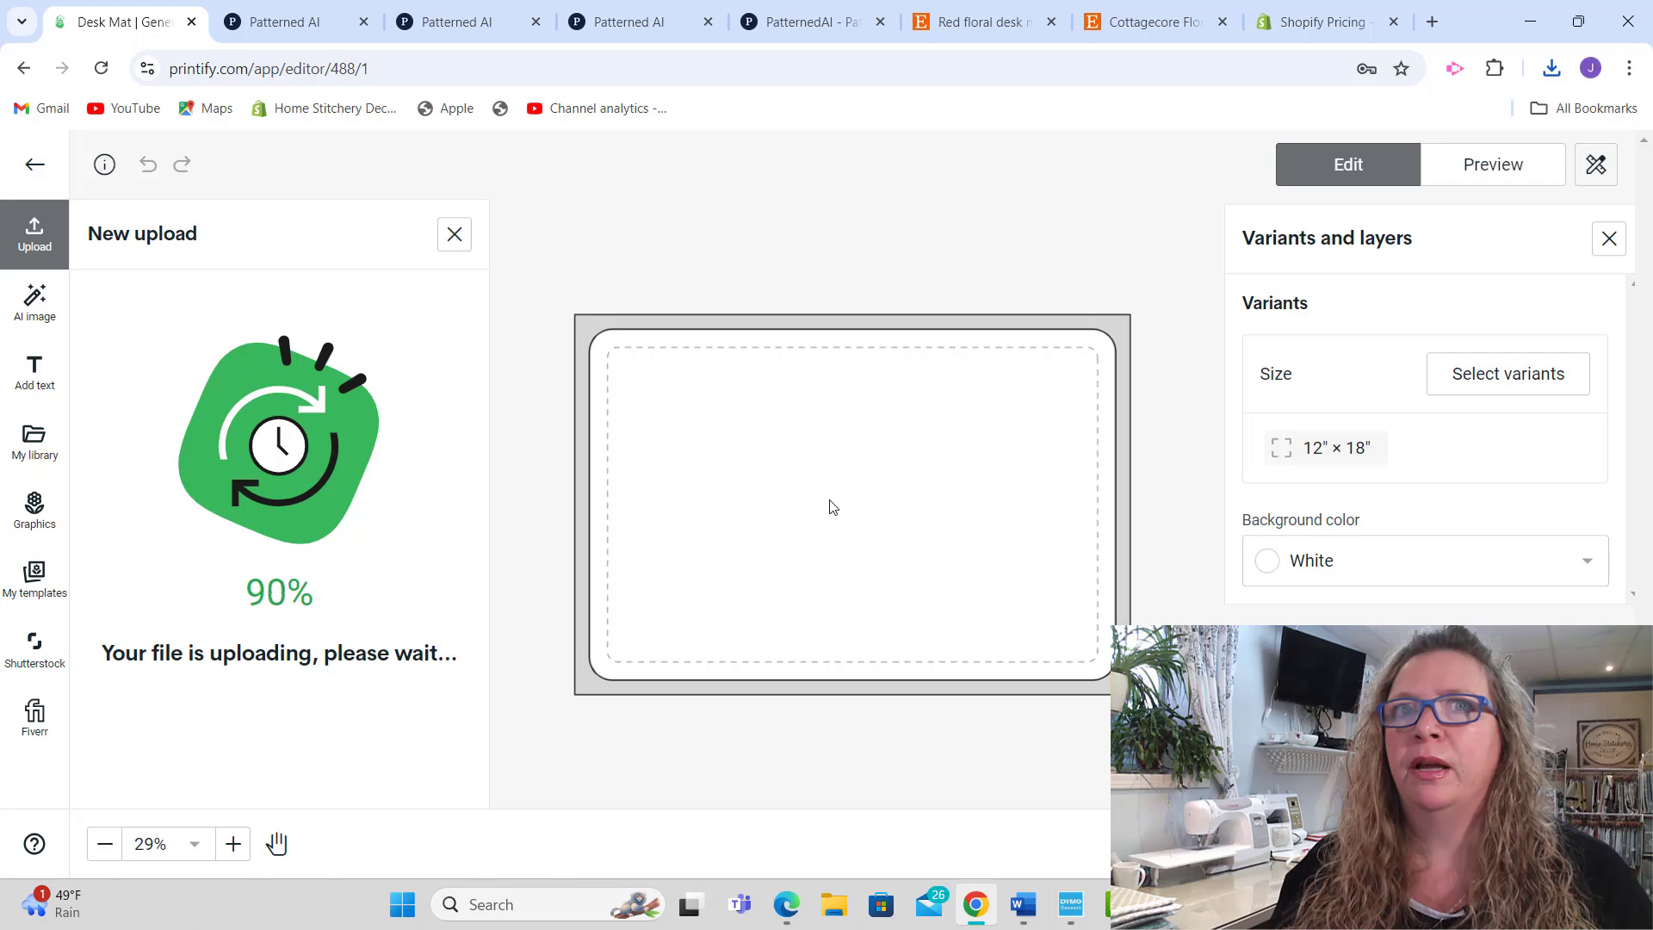
# Step: Add the 12" × 22" and 15.5" × 31" size variants to the desk mat
pyautogui.click(1522, 383)
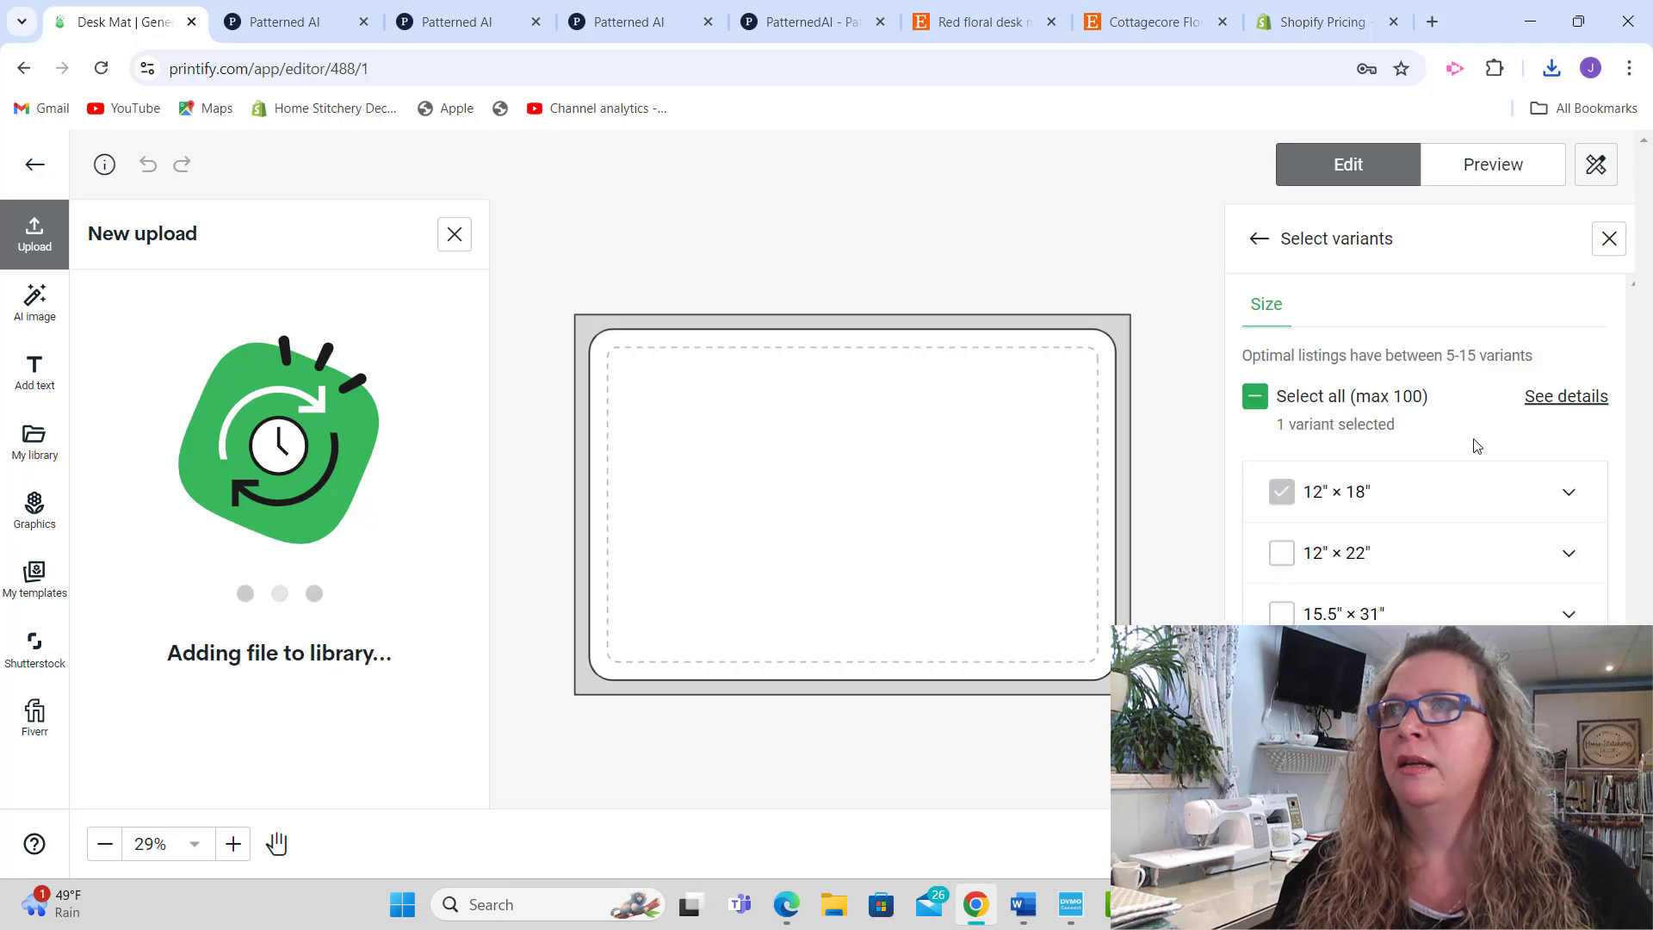
pyautogui.click(1281, 613)
pyautogui.click(1273, 554)
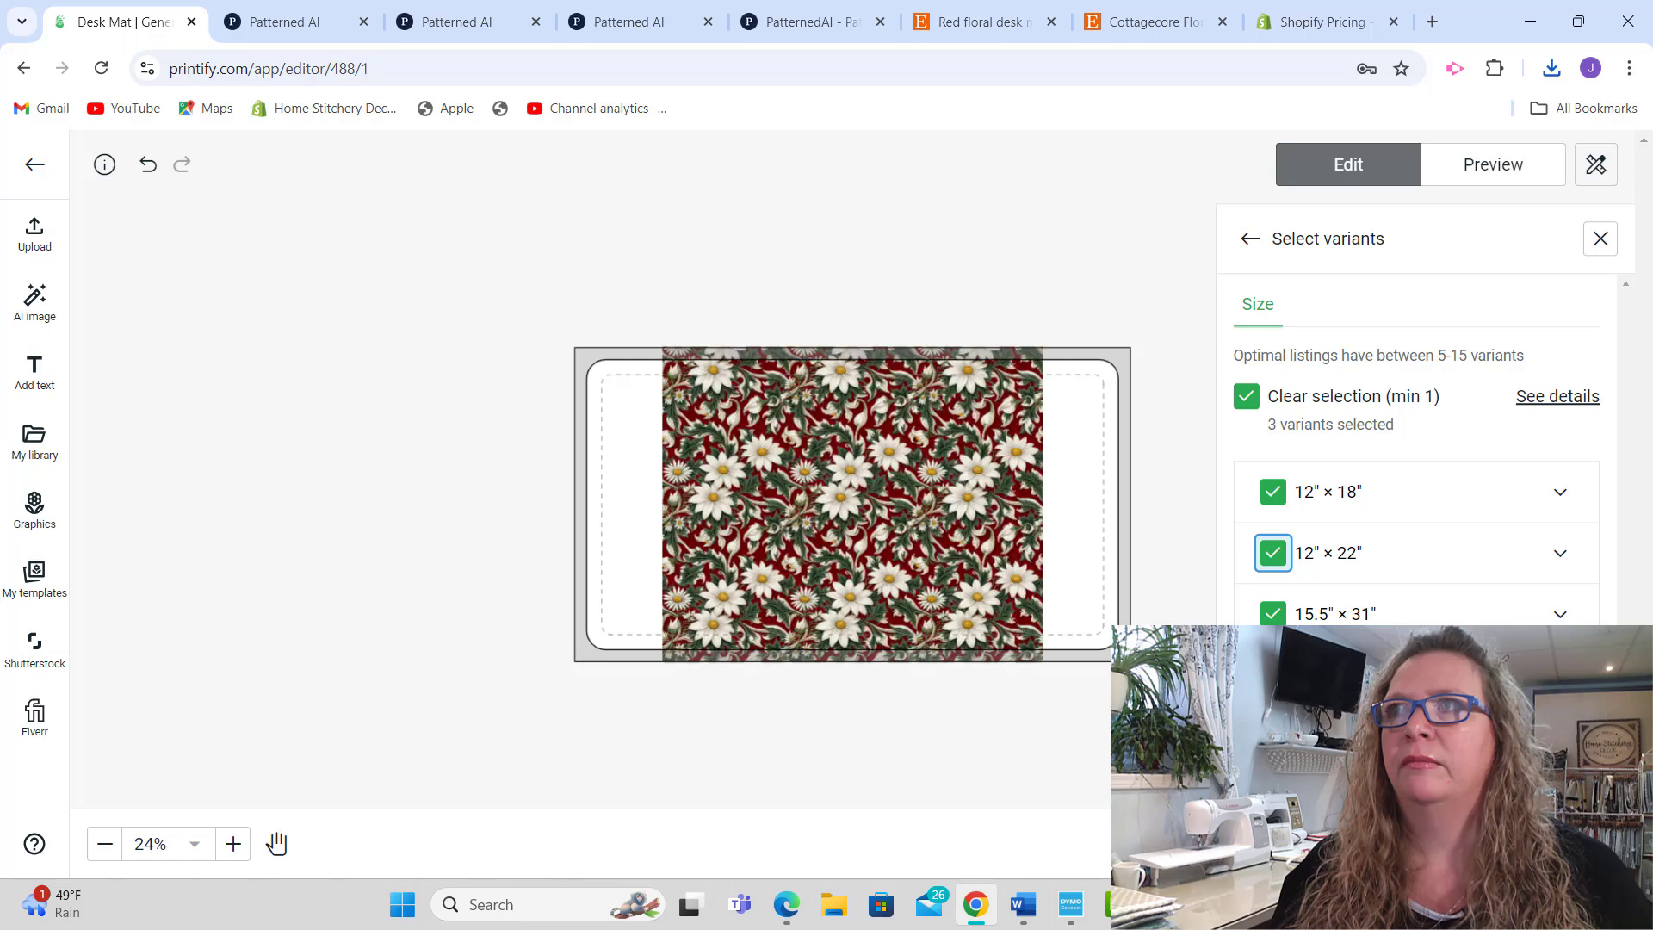
# Step: Enlarge the red daisy pattern from two opposite corners until it covers the full print area of the desk mat
pyautogui.click(1009, 573)
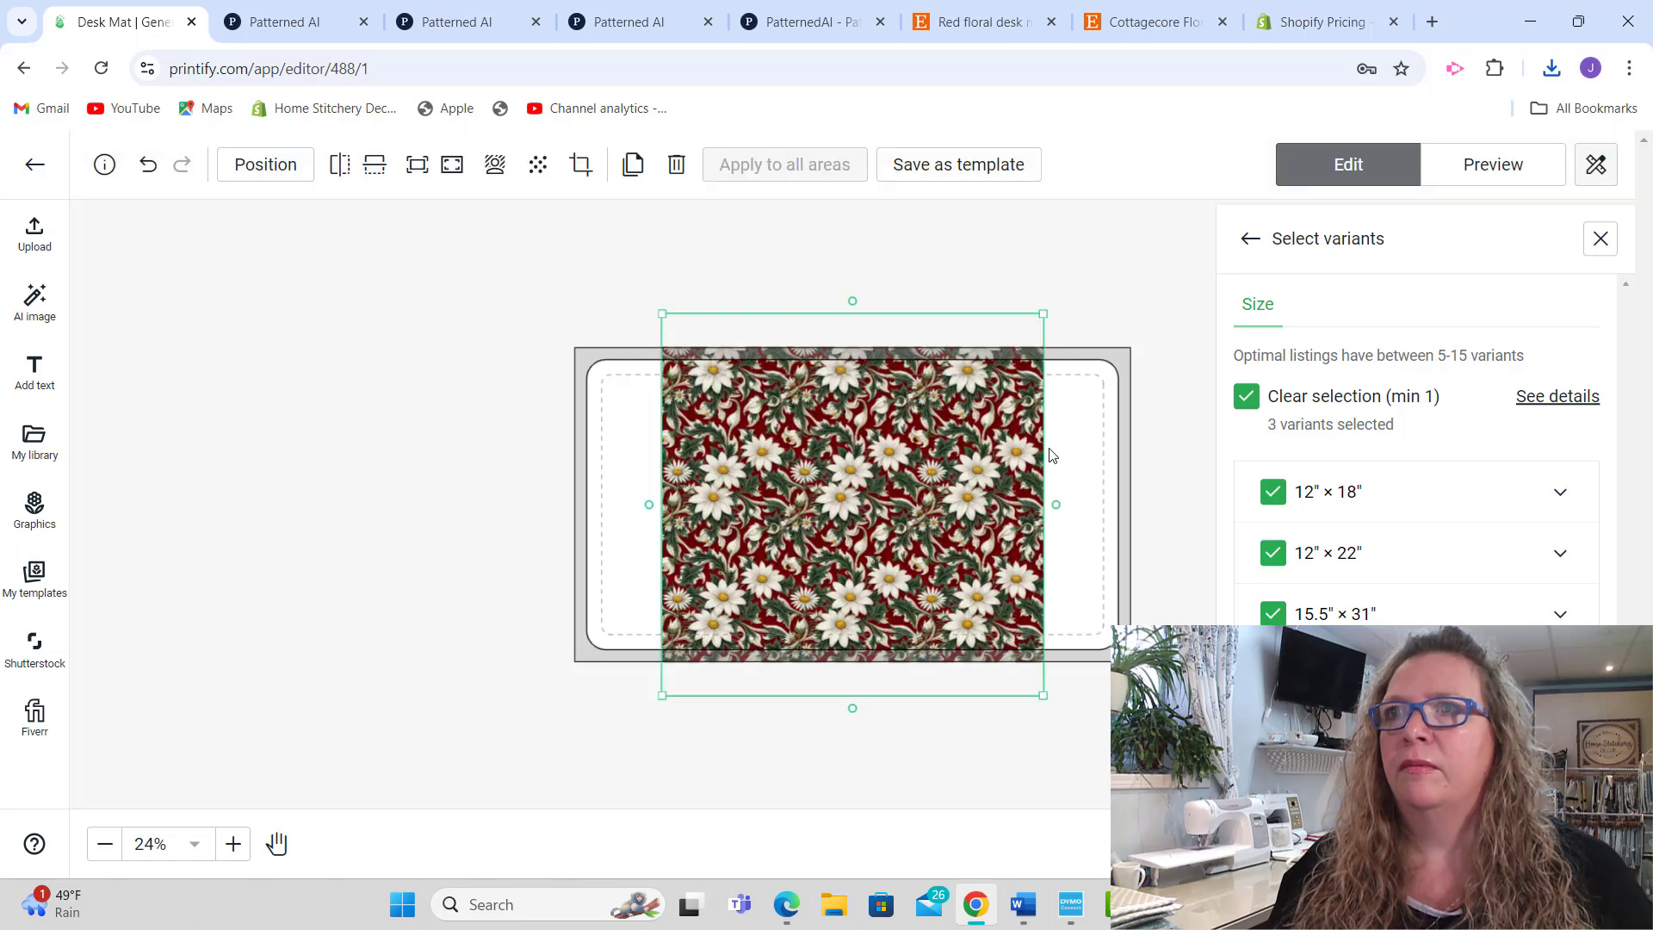
pyautogui.moveTo(1042, 312); pyautogui.dragTo(1188, 287)
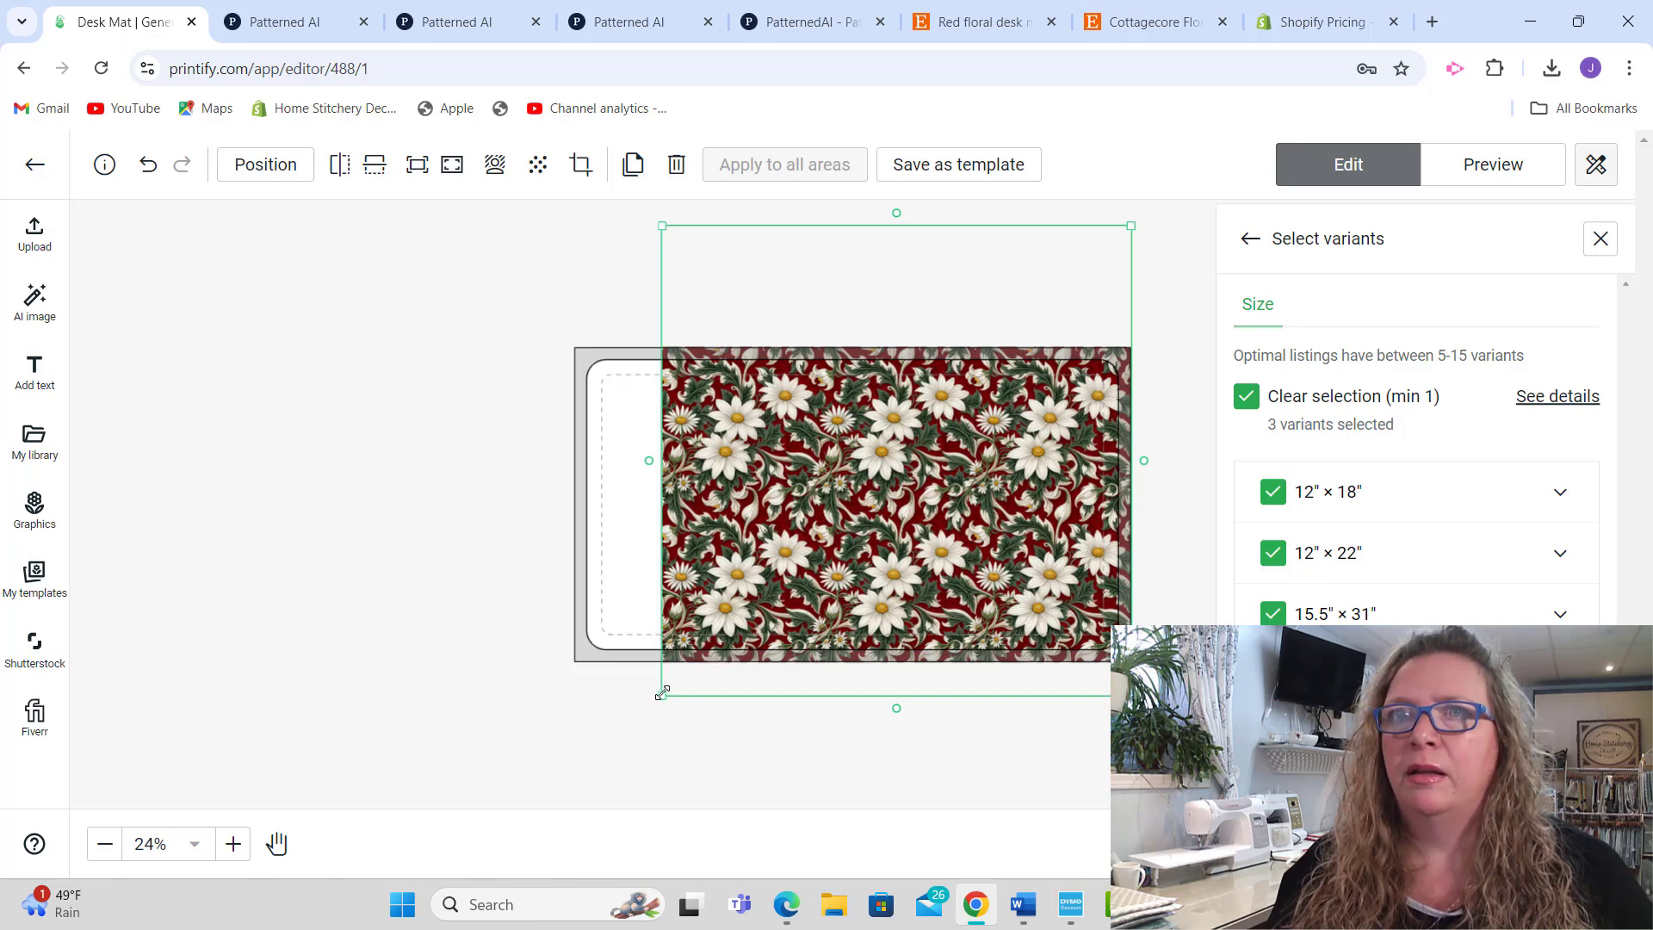
pyautogui.moveTo(662, 693); pyautogui.dragTo(538, 745)
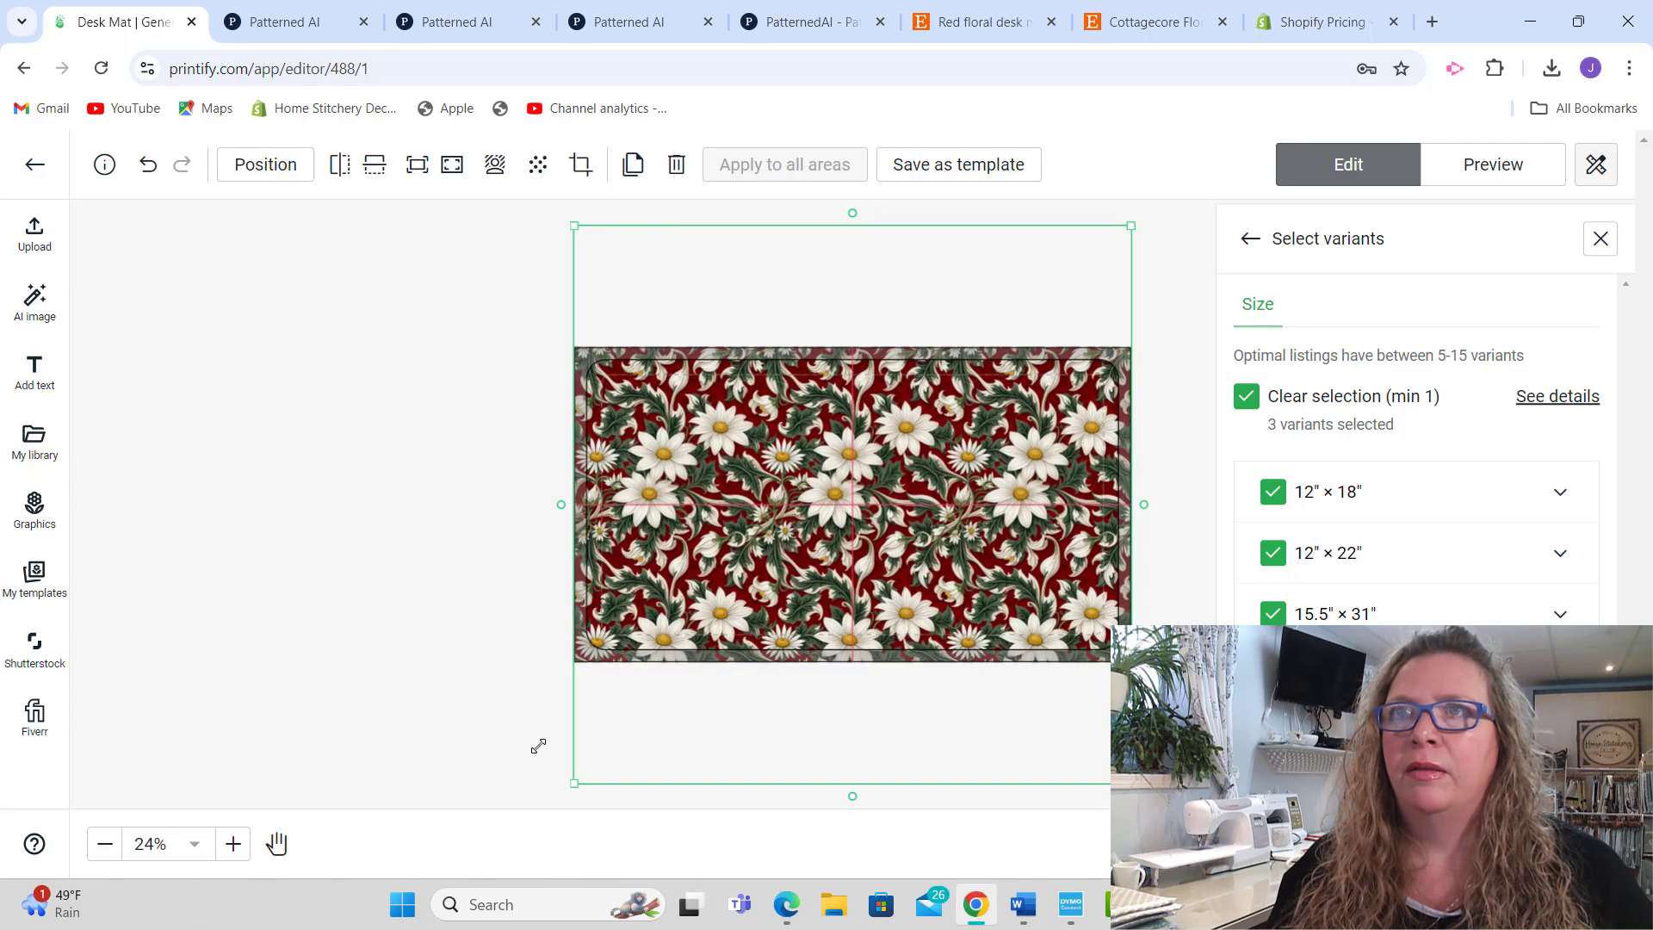